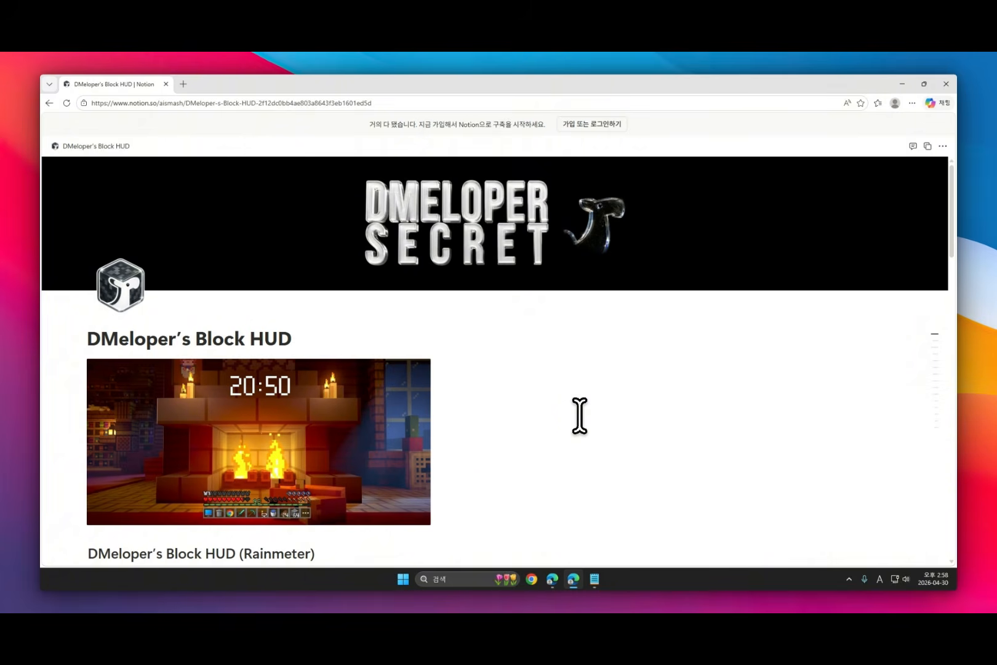
# Step: Expand the recommended environment section (권장 환경) of the Block HUD guide and read the system requirements
pyautogui.scroll(-6, 564, 443)
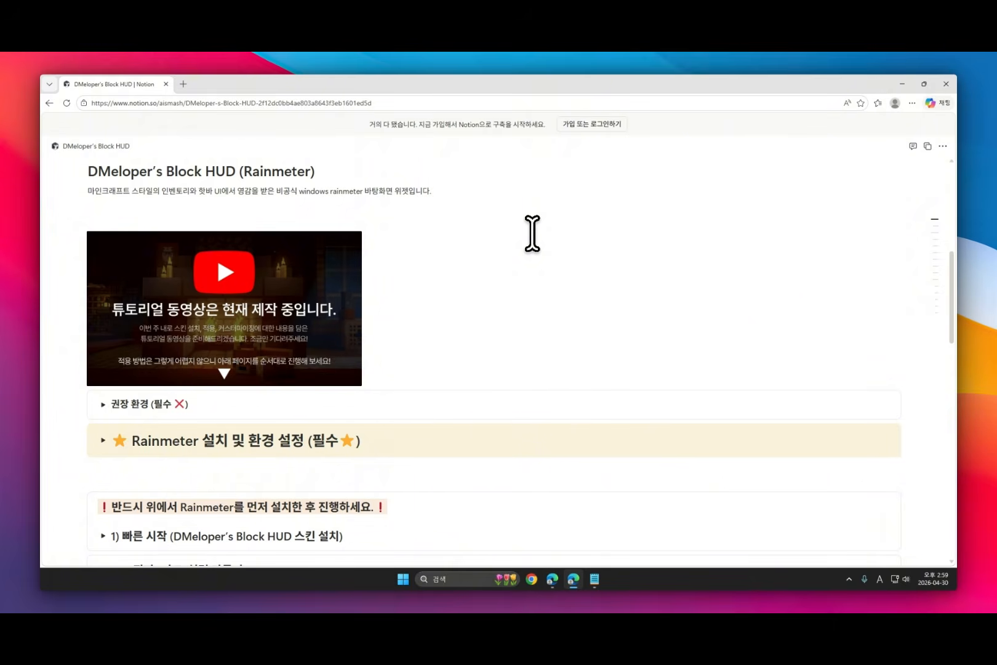
pyautogui.scroll(-1, 472, 263)
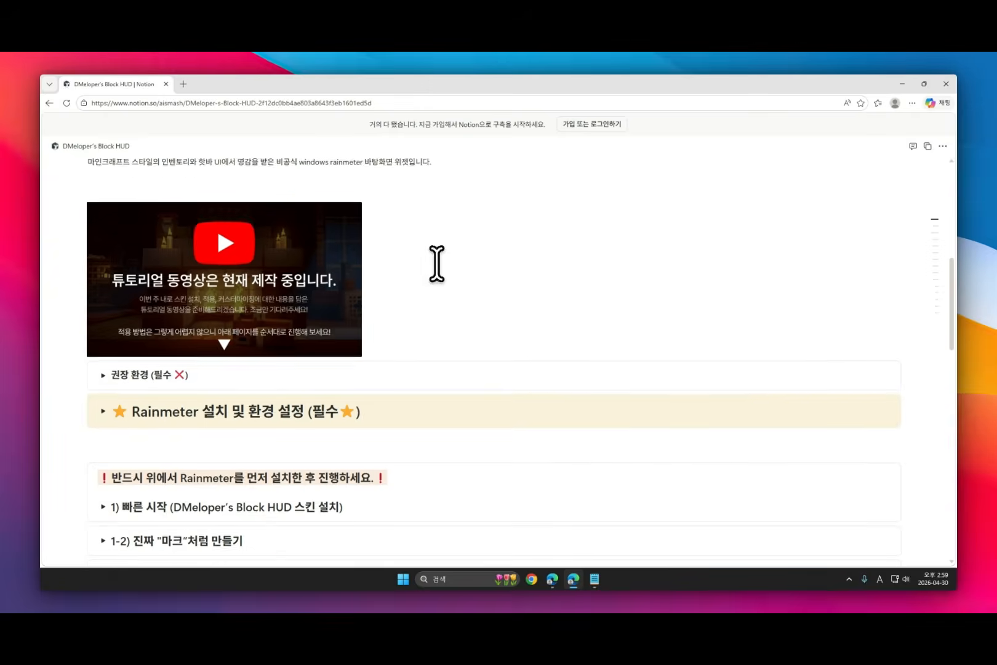
pyautogui.moveTo(115, 380); pyautogui.dragTo(204, 384)
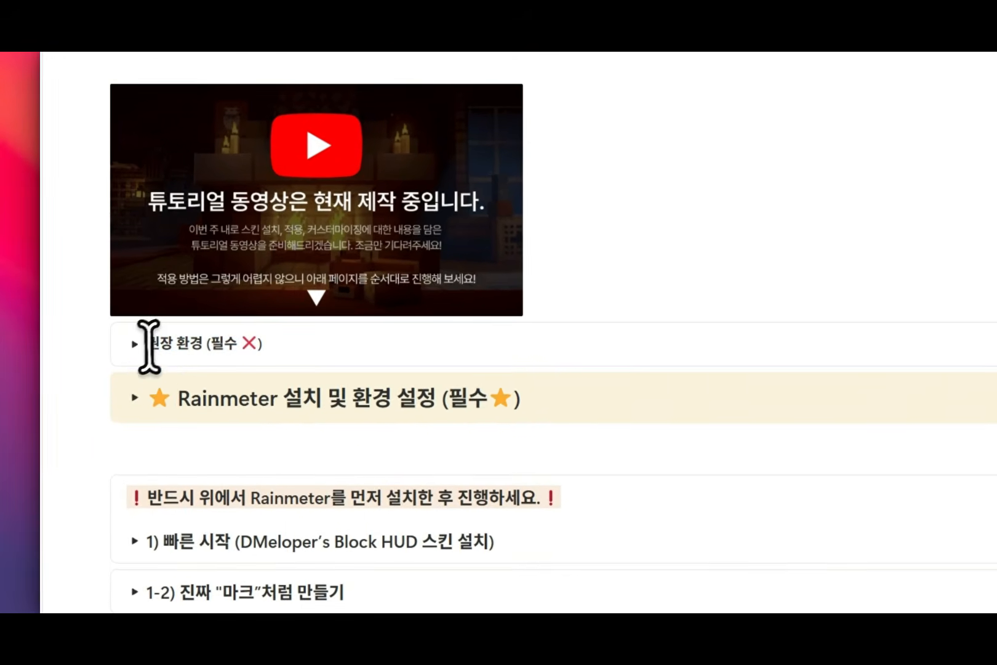
pyautogui.click(134, 337)
pyautogui.scroll(-2, 372, 359)
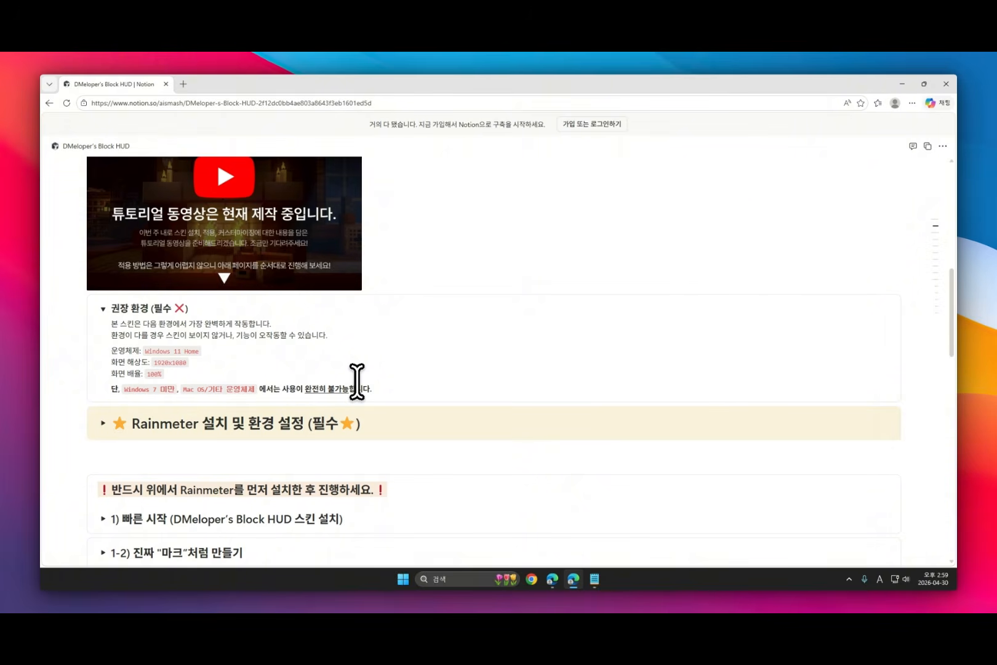
# Step: Expand the required Rainmeter installation section, follow its latest-version link and download Rainmeter-4.5.23.exe
pyautogui.scroll(-1, 357, 382)
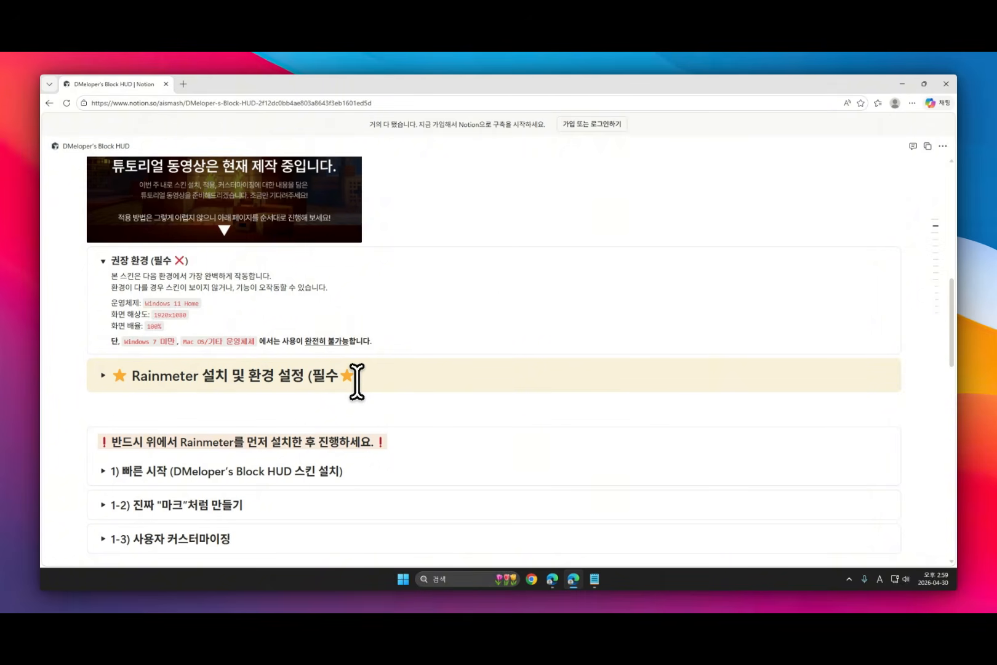
pyautogui.click(103, 374)
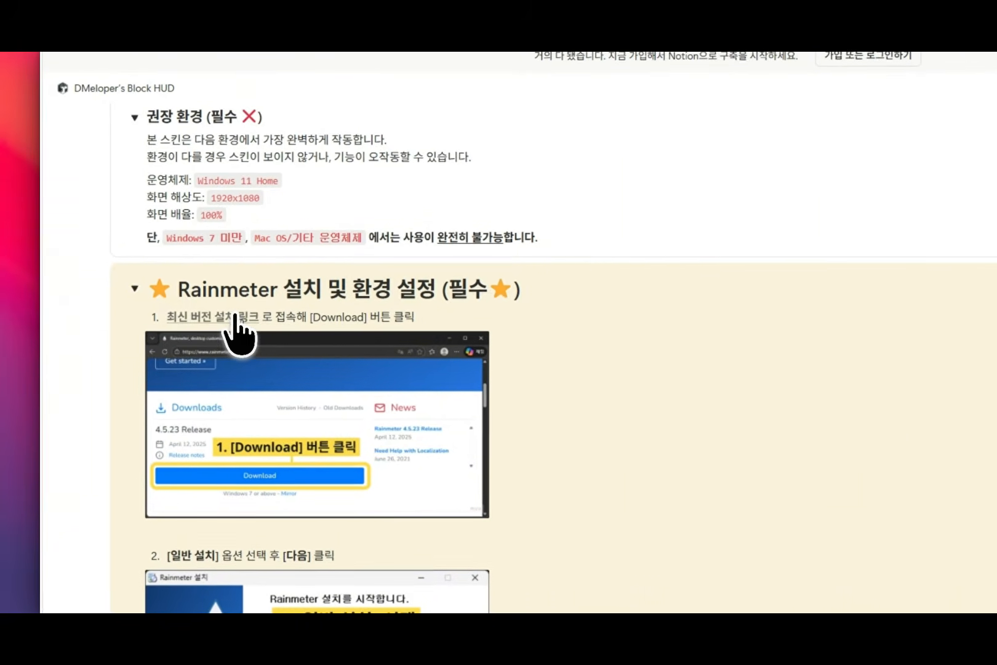
pyautogui.click(260, 313)
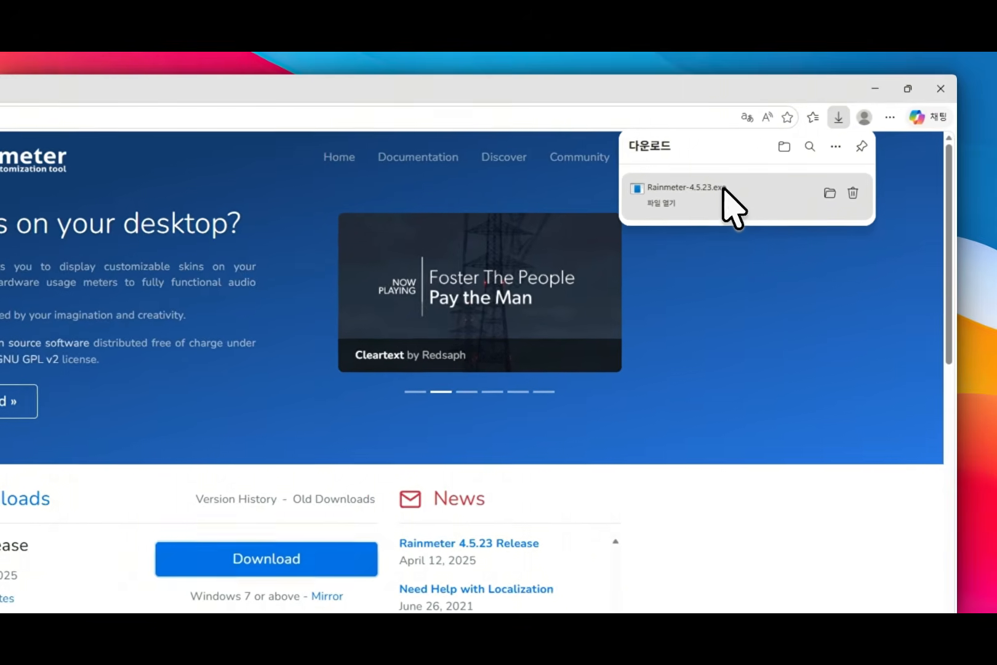
# Step: Run the downloaded Rainmeter installer, install with launch at Windows startup enabled, and finish with Rainmeter started
pyautogui.click(723, 188)
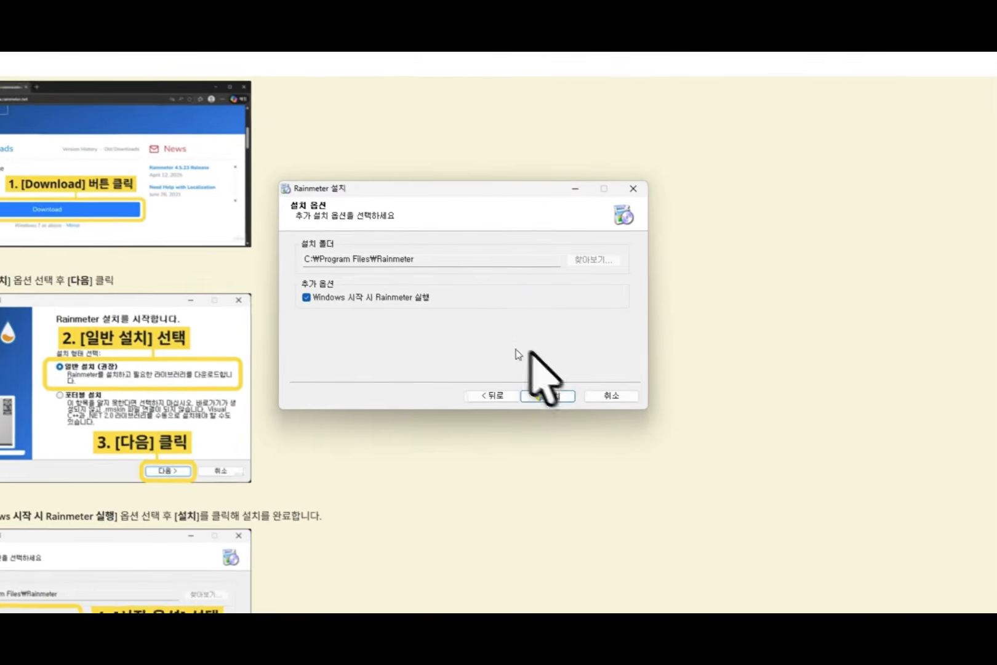
pyautogui.click(560, 395)
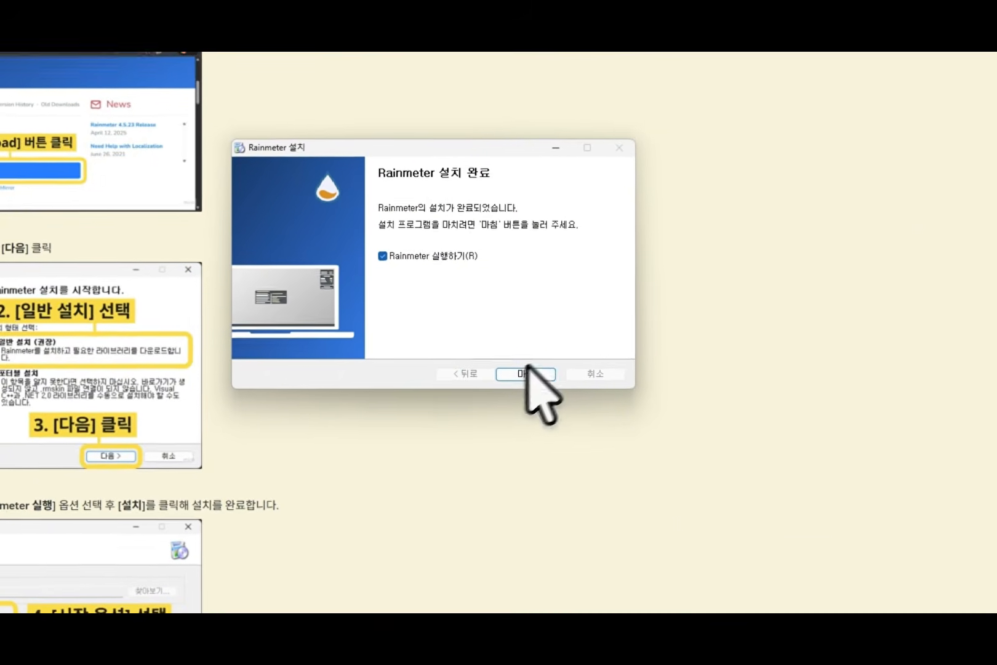
pyautogui.click(560, 395)
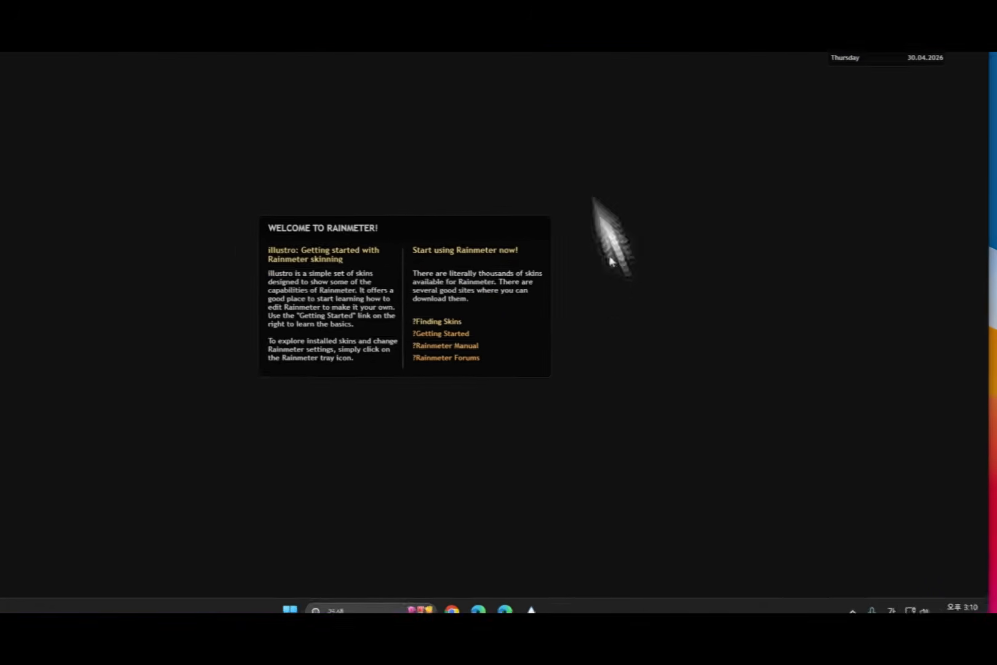
# Step: Gather the default illustro skins near the middle of the desktop and close the Welcome, Disk and clock skins
pyautogui.moveTo(879, 131); pyautogui.dragTo(682, 339)
pyautogui.moveTo(885, 57); pyautogui.dragTo(641, 286)
pyautogui.rightClick(483, 302)
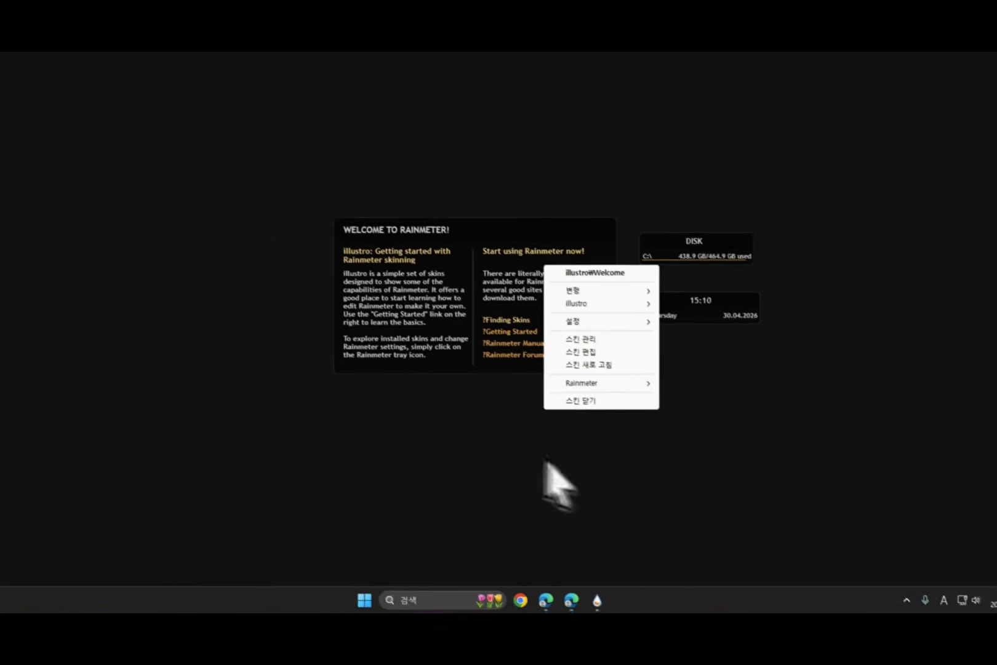
pyautogui.click(592, 467)
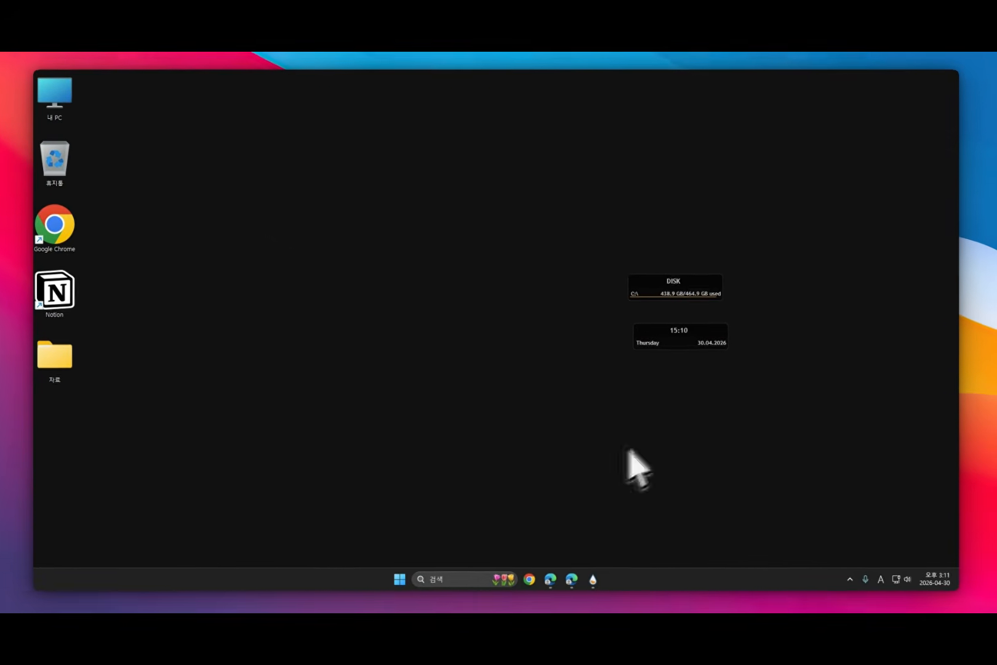
pyautogui.rightClick(660, 280)
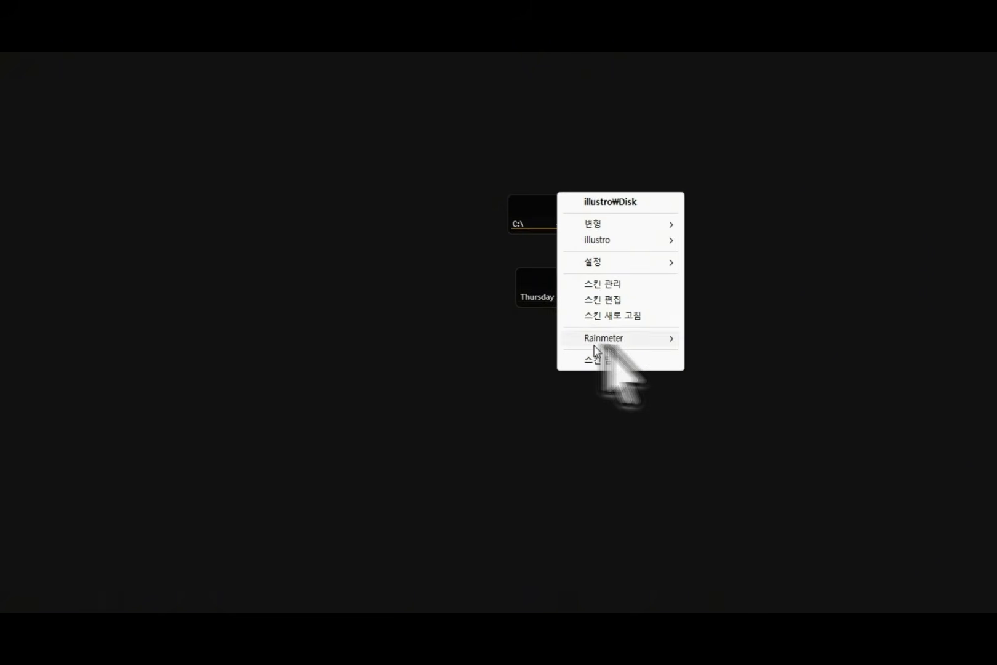
pyautogui.click(594, 386)
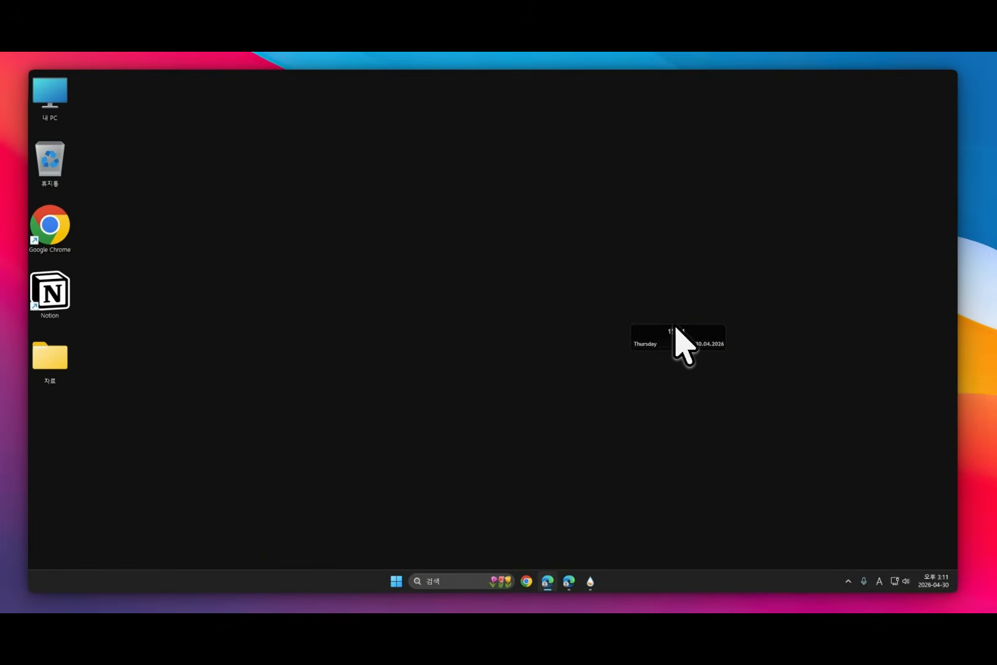
pyautogui.rightClick(630, 309)
pyautogui.click(715, 443)
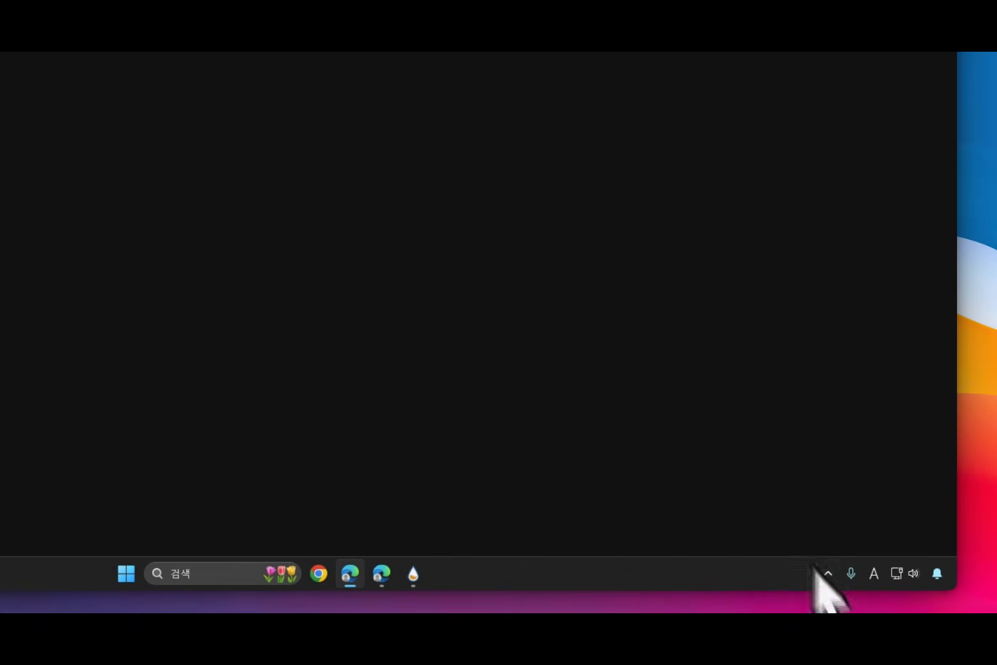
# Step: Enable hardware acceleration (하드웨어 가속 사용) in Rainmeter's settings and restart Rainmeter to apply it
pyautogui.click(827, 573)
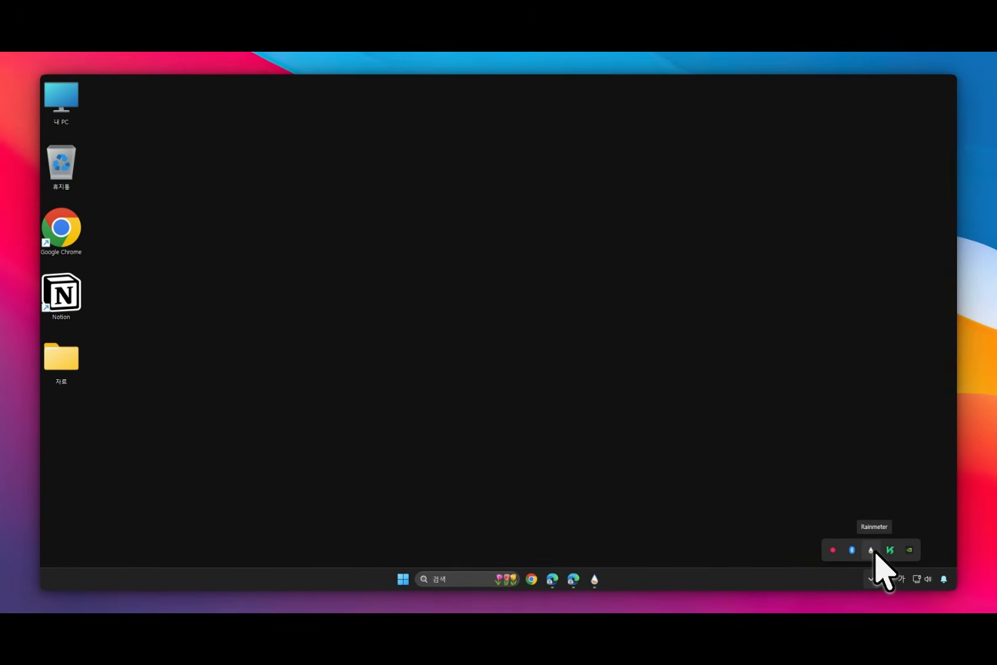
pyautogui.click(871, 549)
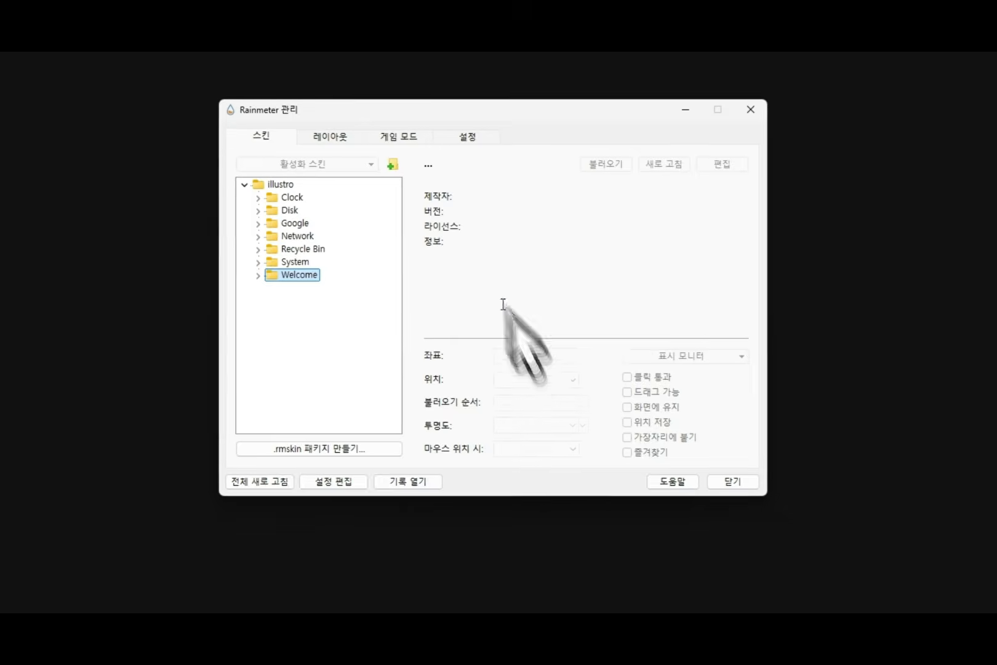
pyautogui.click(506, 256)
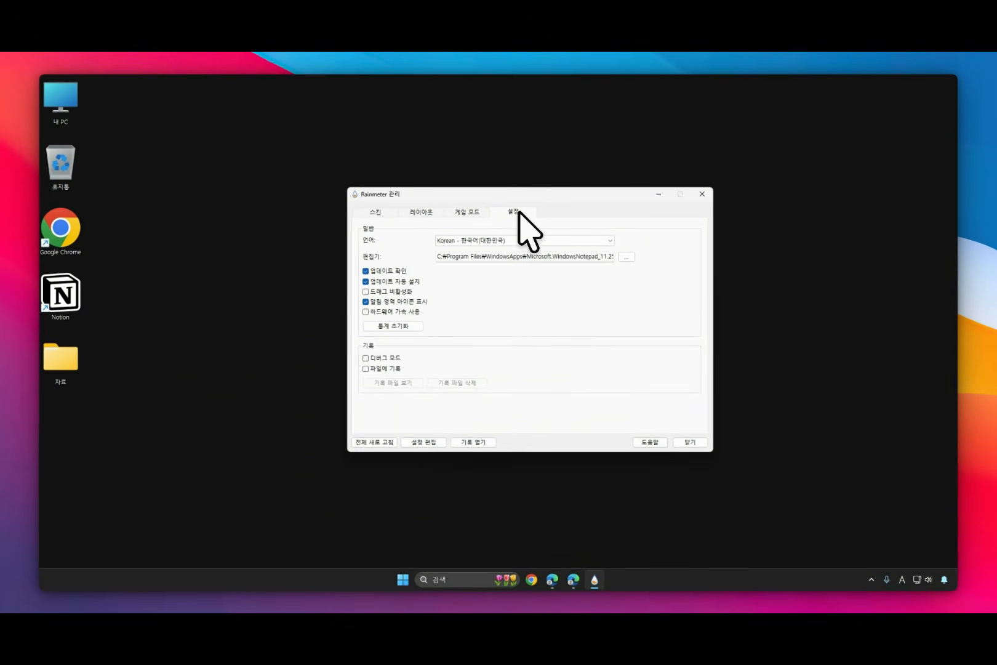
pyautogui.click(368, 312)
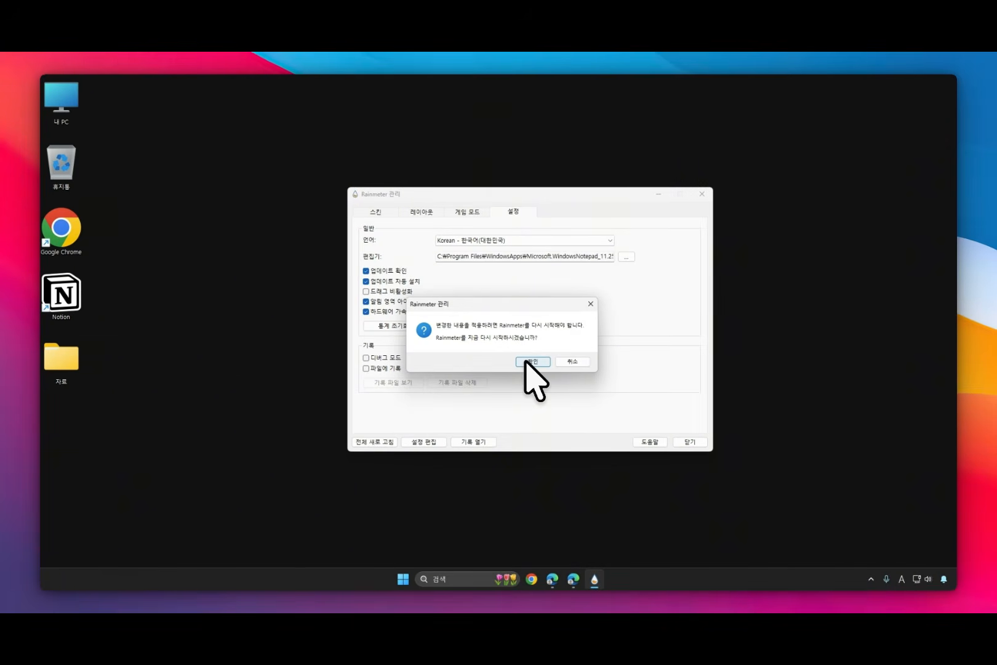
pyautogui.click(530, 362)
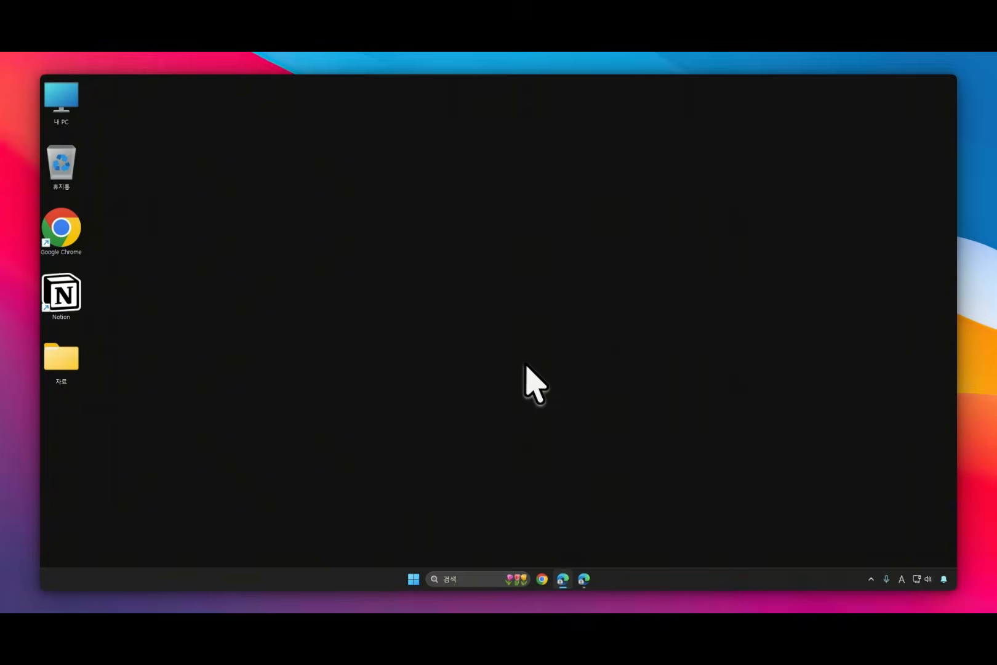
pyautogui.click(871, 579)
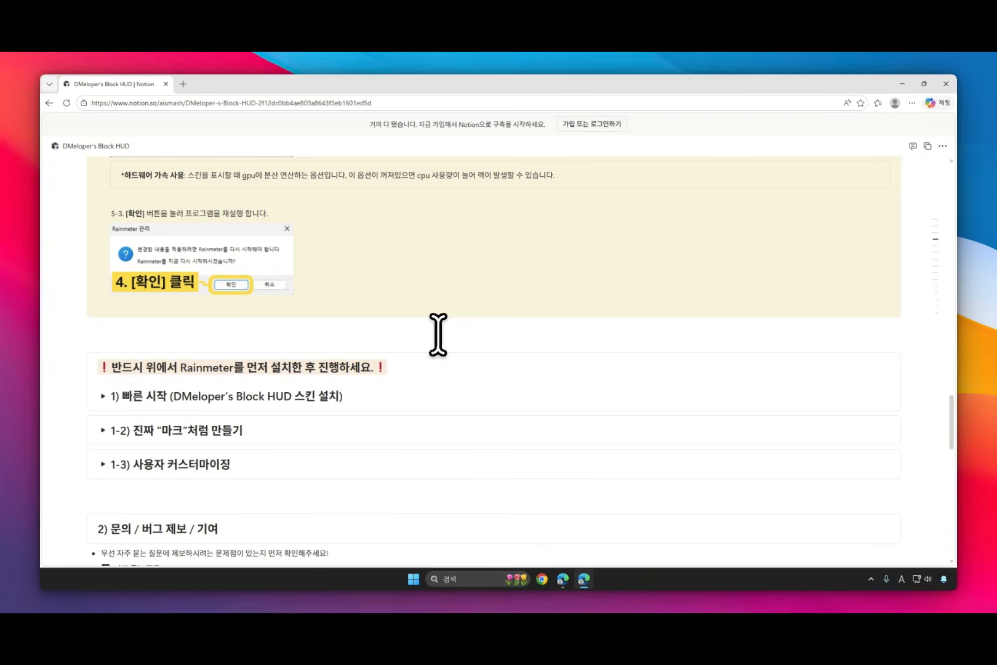
# Step: Expand the guide's quick start section, "1) 빠른 시작 (DMeloper's Block HUD 스킨 설치)"
pyautogui.scroll(-1, 416, 342)
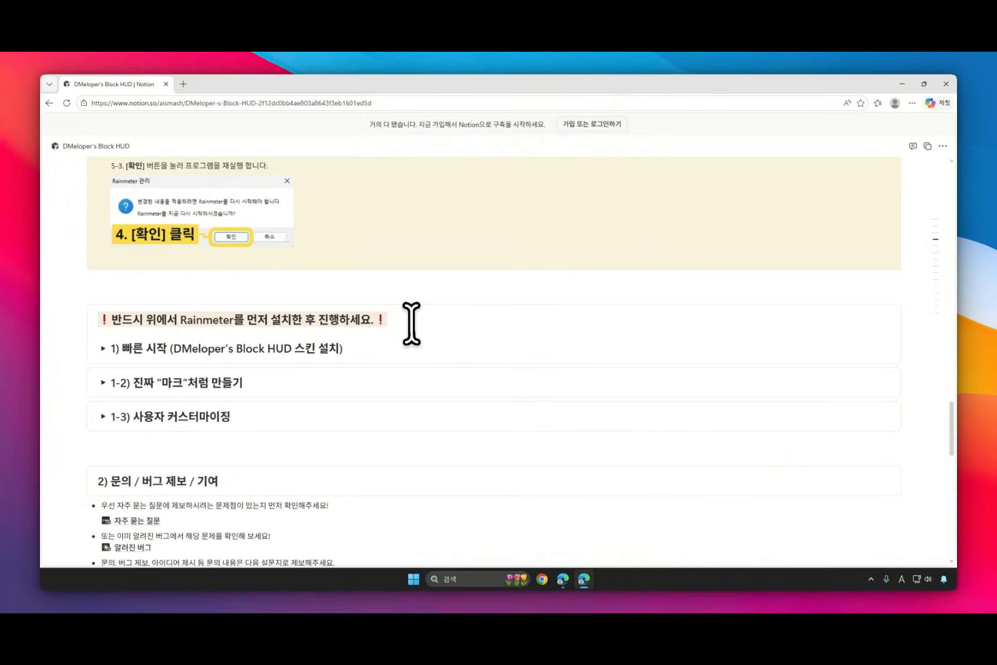
pyautogui.scroll(-1, 406, 342)
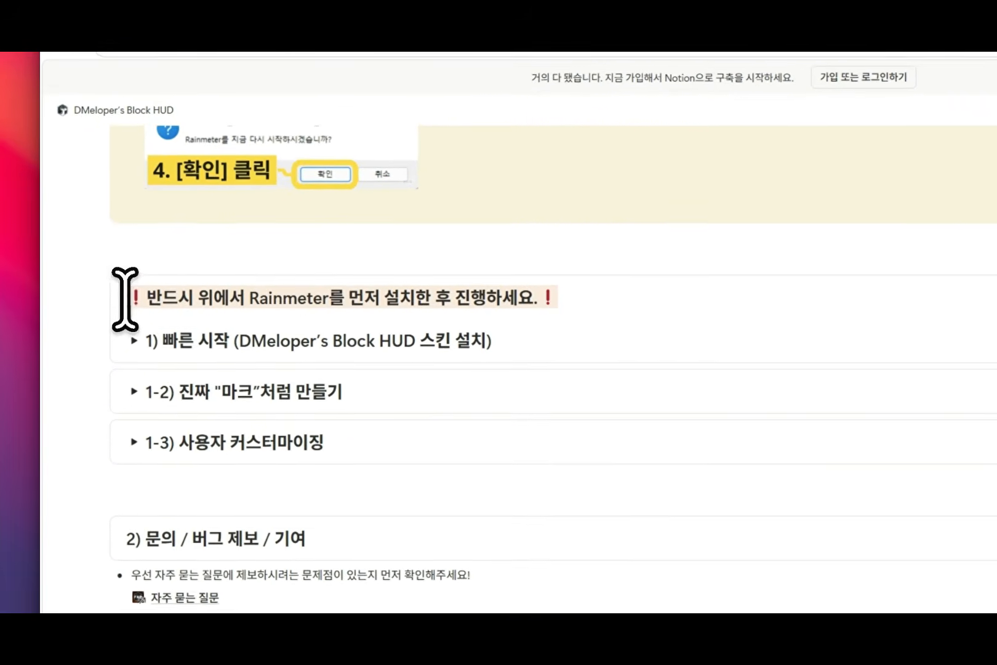
pyautogui.moveTo(100, 272); pyautogui.dragTo(372, 278)
pyautogui.click(476, 308)
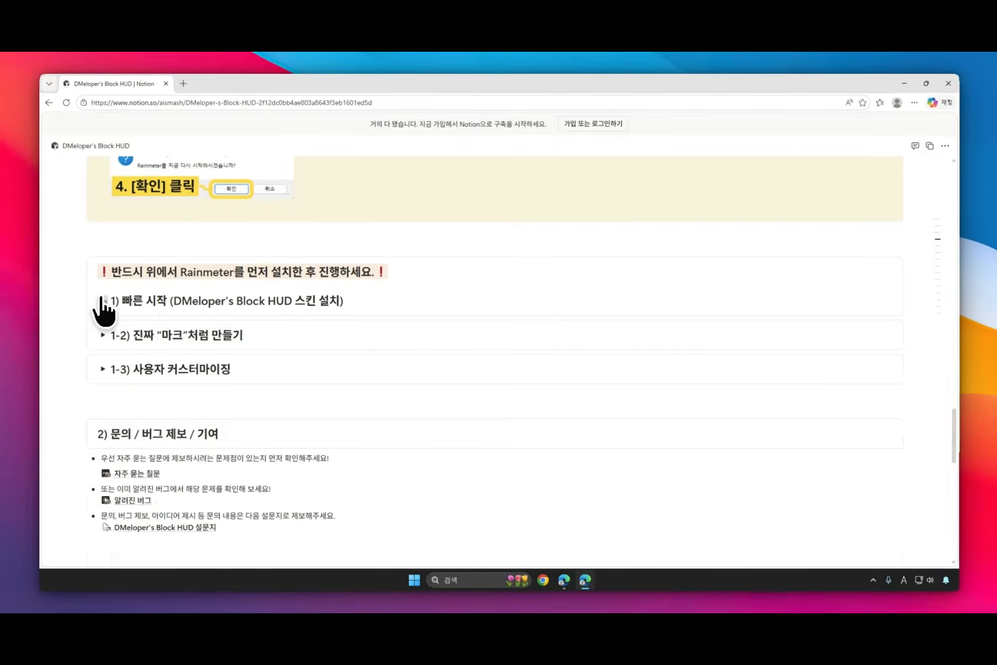
pyautogui.click(75, 340)
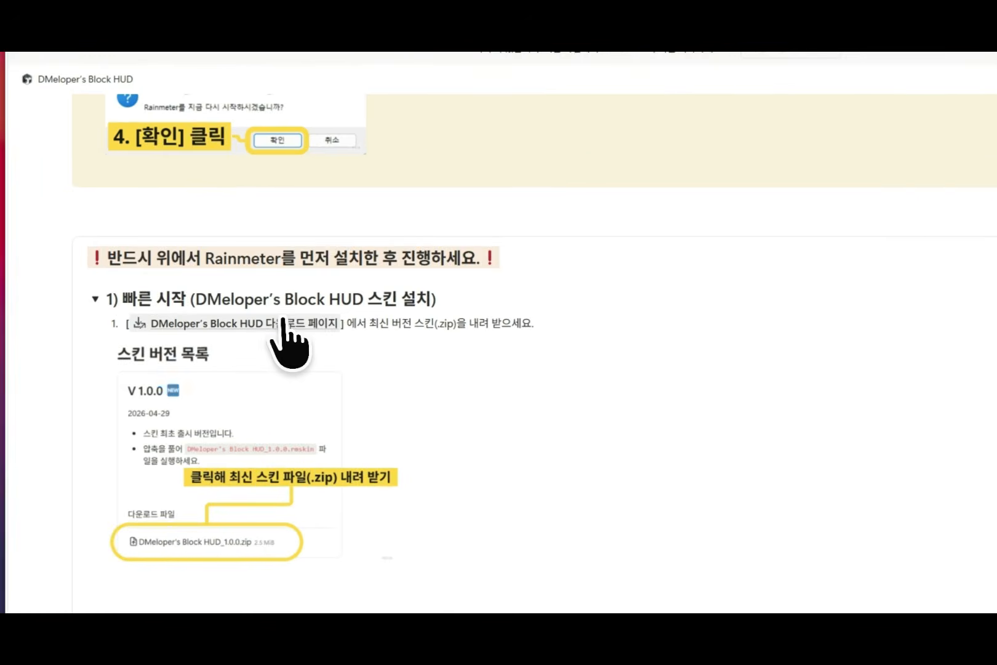
# Step: Open the linked Block HUD download page and download the V 1.0.0 skin file, DMeloper's Block HUD_1.0.0.zip
pyautogui.click(239, 318)
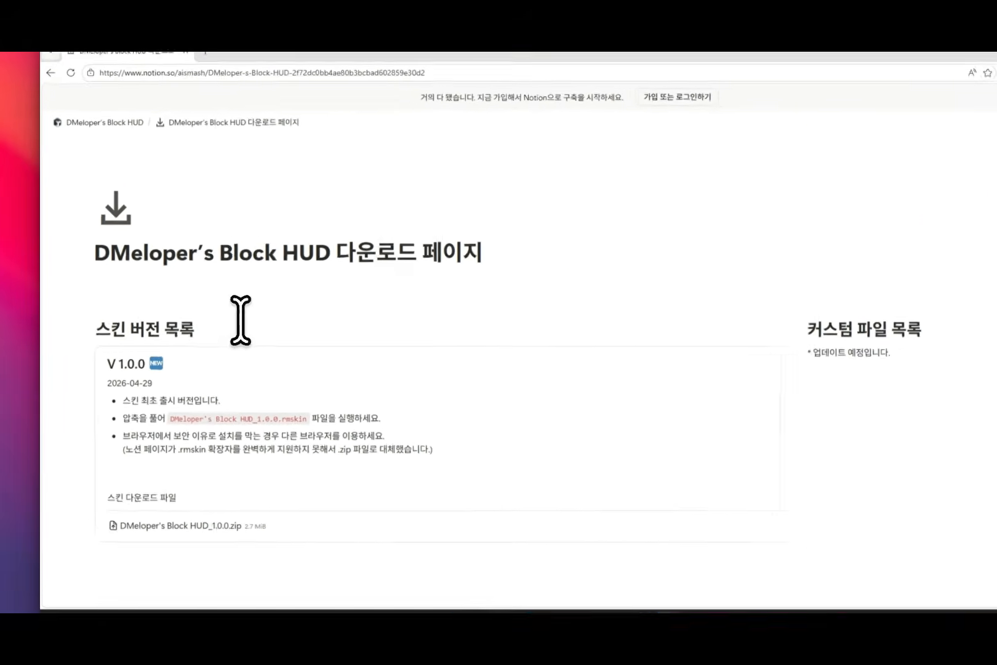
pyautogui.scroll(-1, 241, 319)
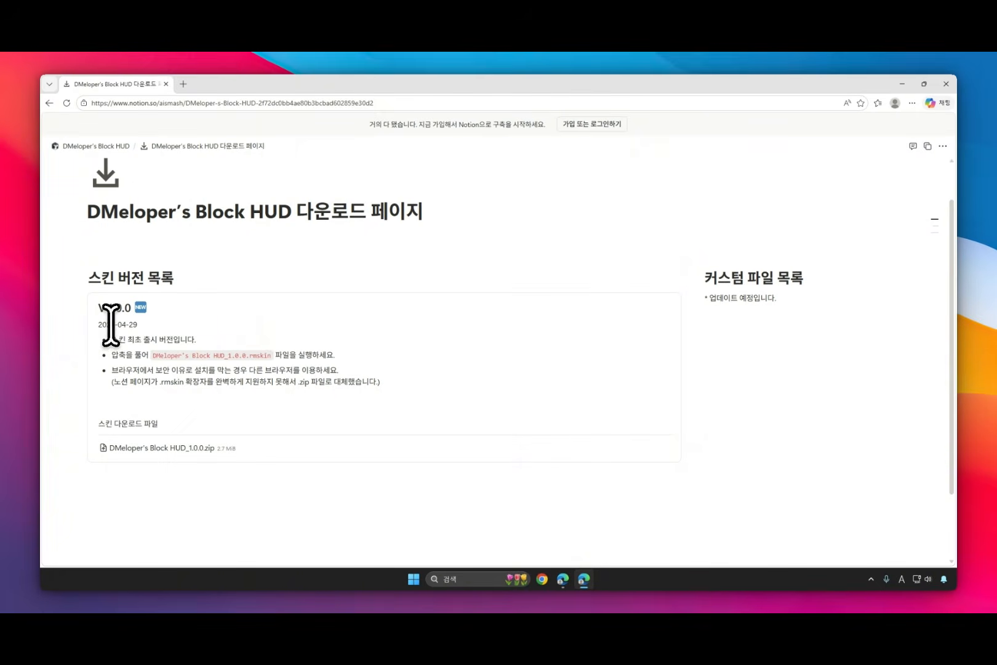
pyautogui.click(183, 447)
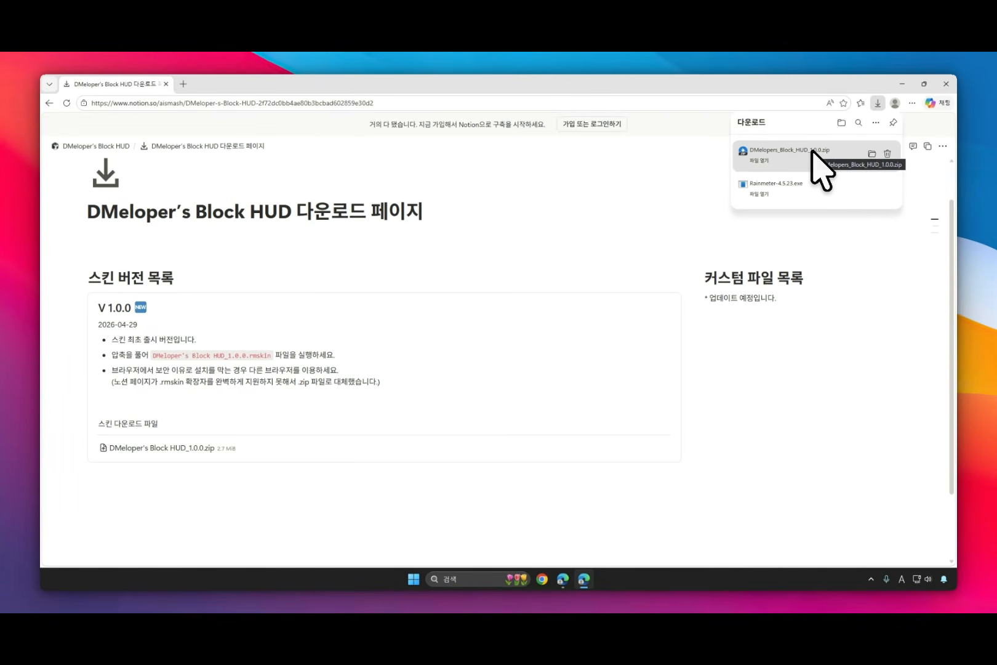
# Step: Open the downloaded skin archive in Bandizip and launch DMeloper's Block HUD_1.0.0.rmskin
pyautogui.click(812, 151)
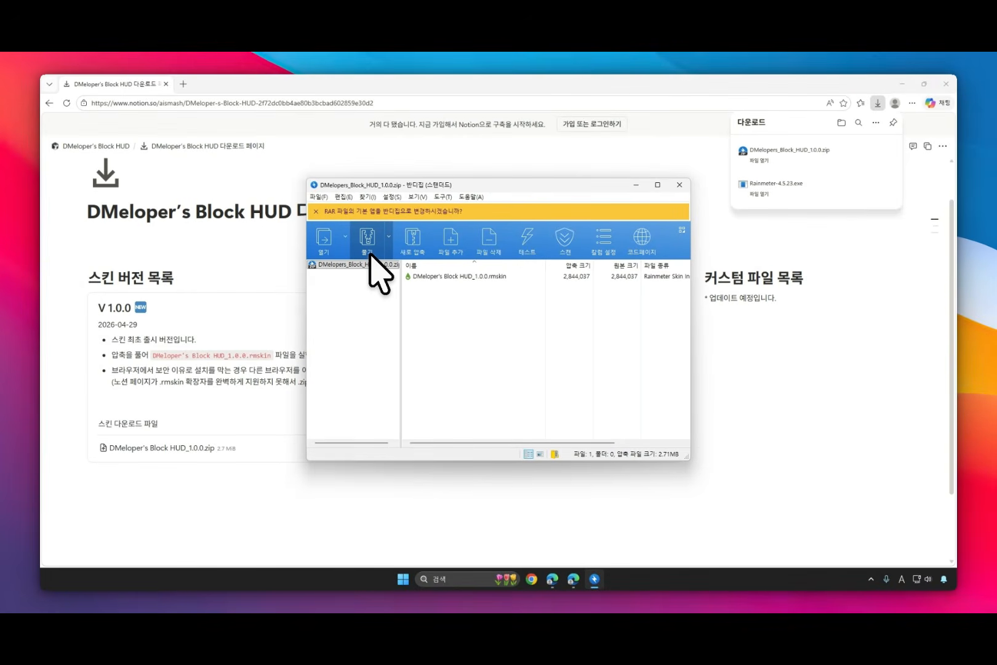
pyautogui.click(480, 277)
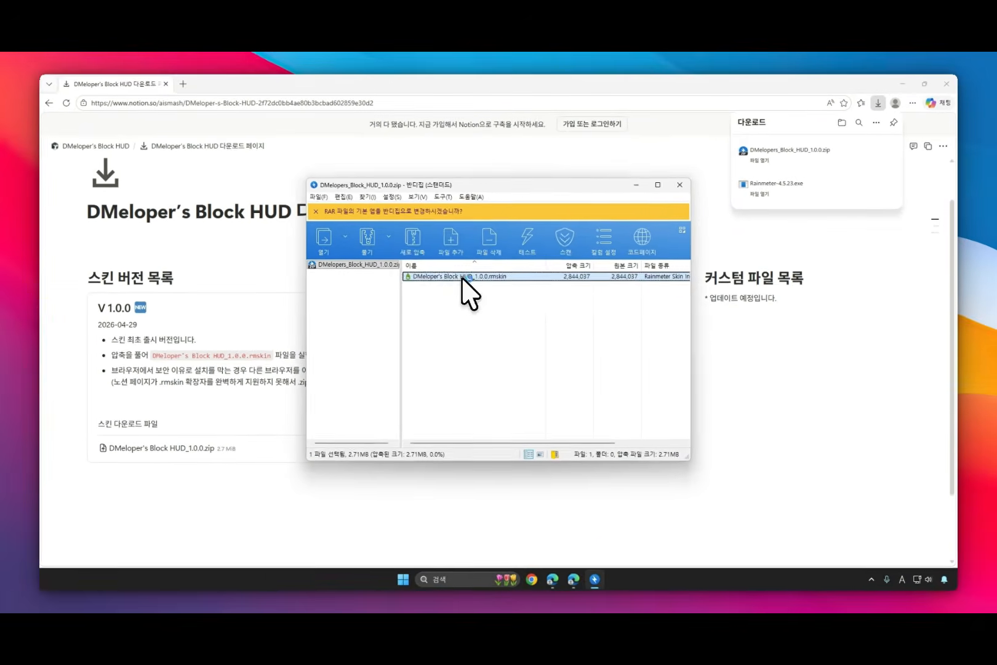
pyautogui.doubleClick(462, 277)
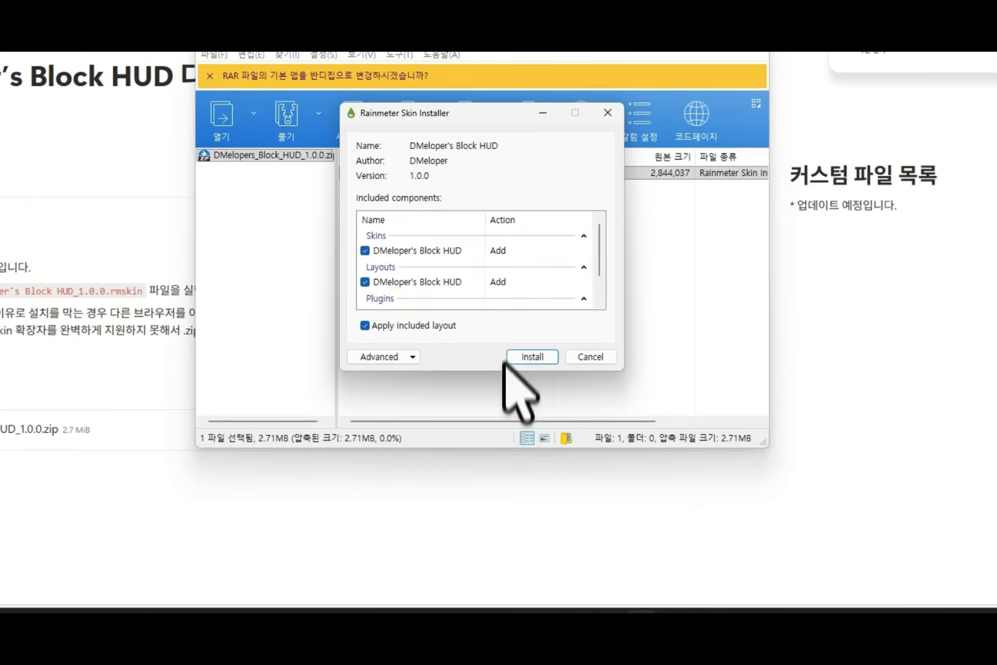
# Step: Review the skin package's included components and install DMeloper's Block HUD with its included layout applied
pyautogui.scroll(-2, 541, 336)
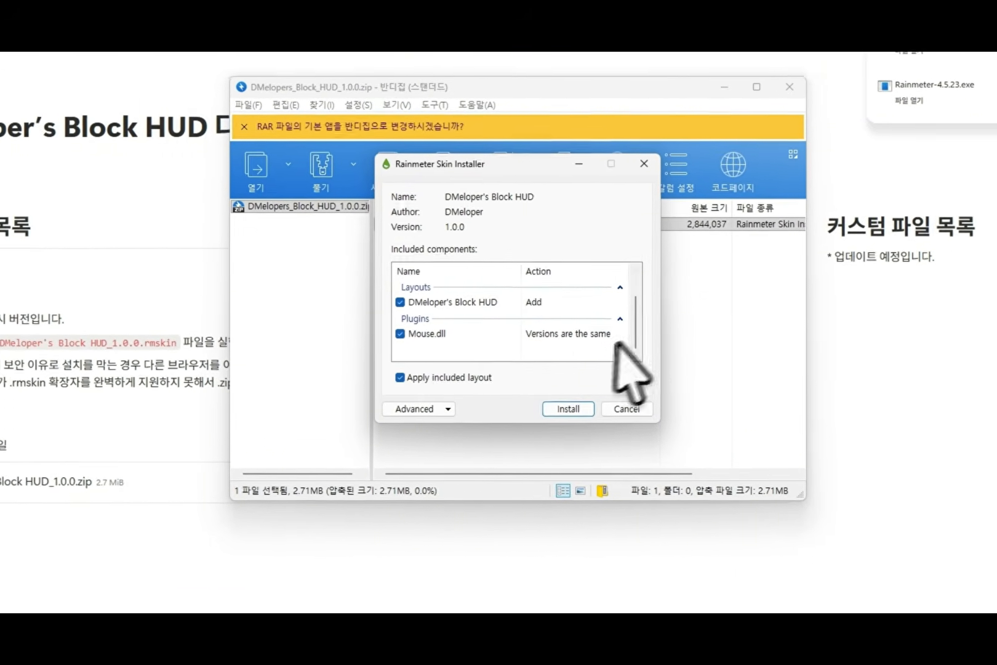
pyautogui.scroll(2, 529, 354)
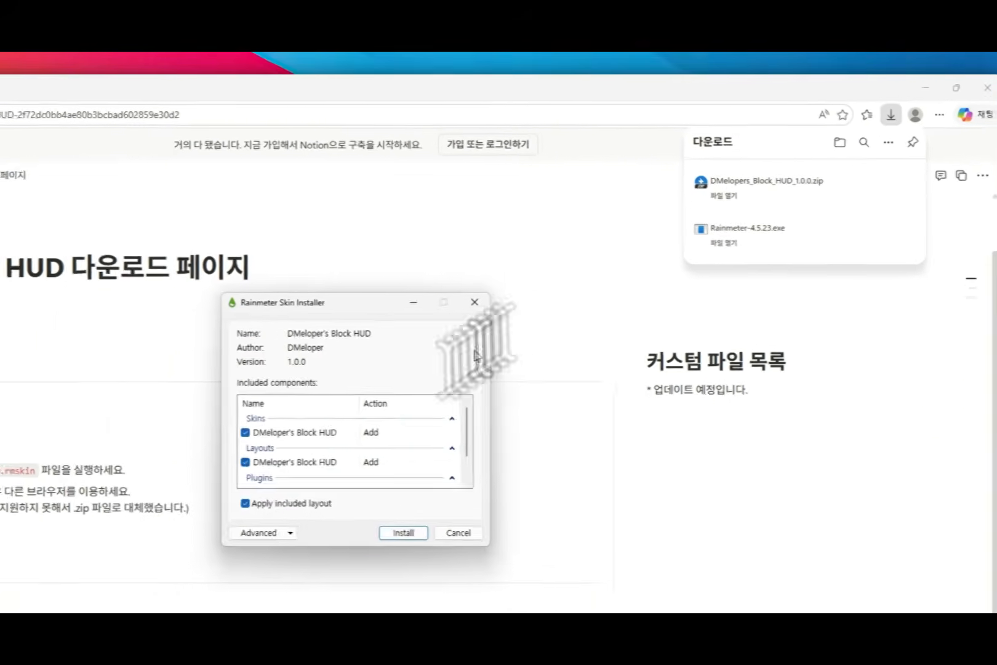
pyautogui.scroll(2, 575, 348)
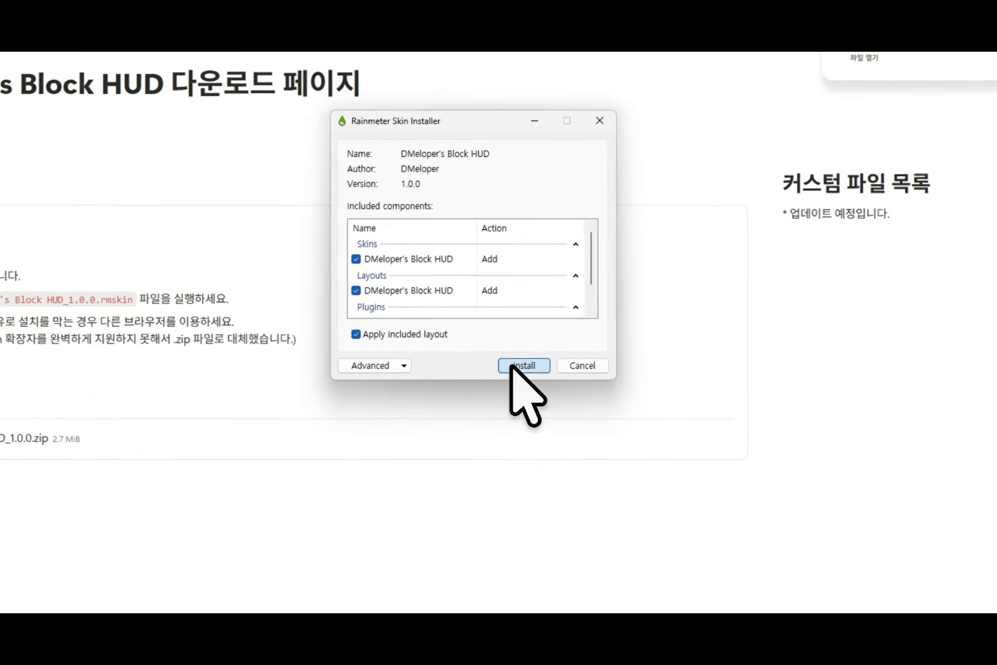
pyautogui.click(531, 399)
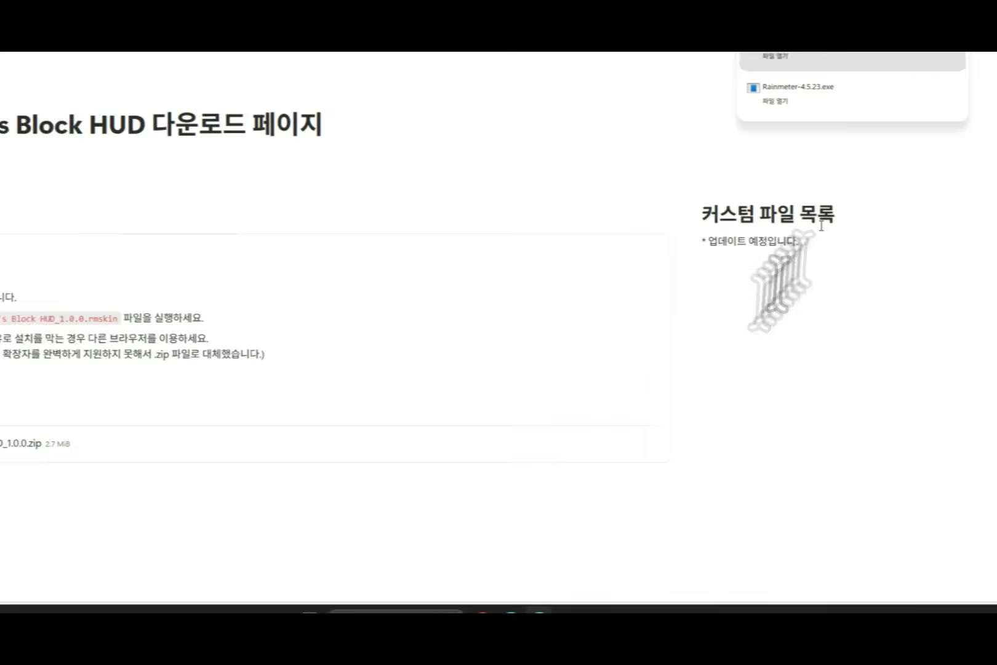
# Step: Minimize the browser and open the Block HUD inventory from the desktop hotbar
pyautogui.click(902, 84)
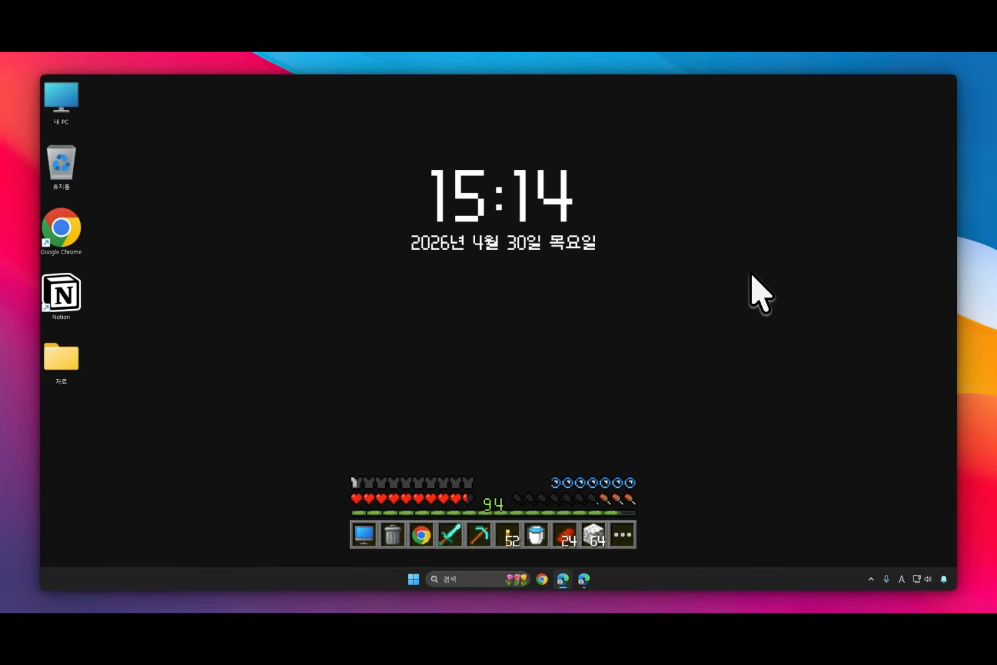
pyautogui.click(622, 534)
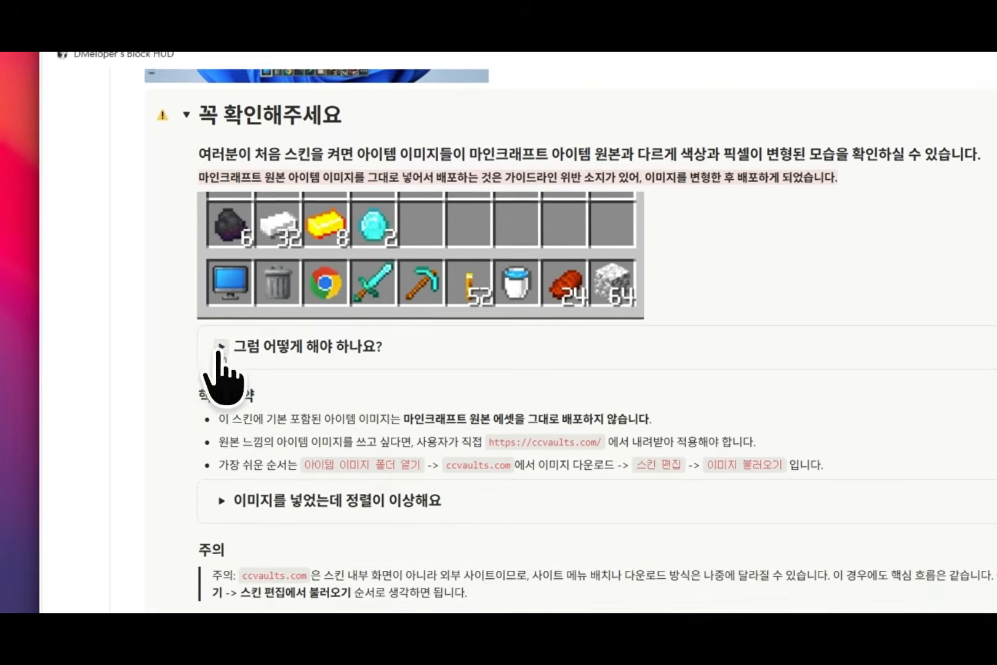
# Step: Expand "그럼 어떻게 해야 하나요?" in the guide's must-check notice and open the linked ccvaults.com site
pyautogui.click(96, 459)
pyautogui.scroll(-1, 145, 449)
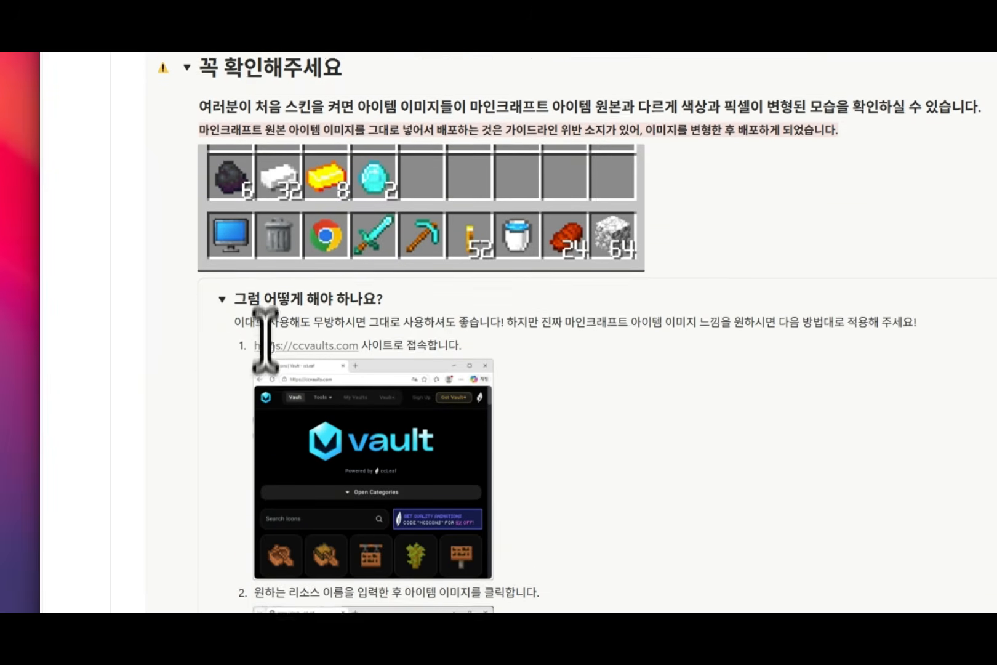
pyautogui.click(285, 345)
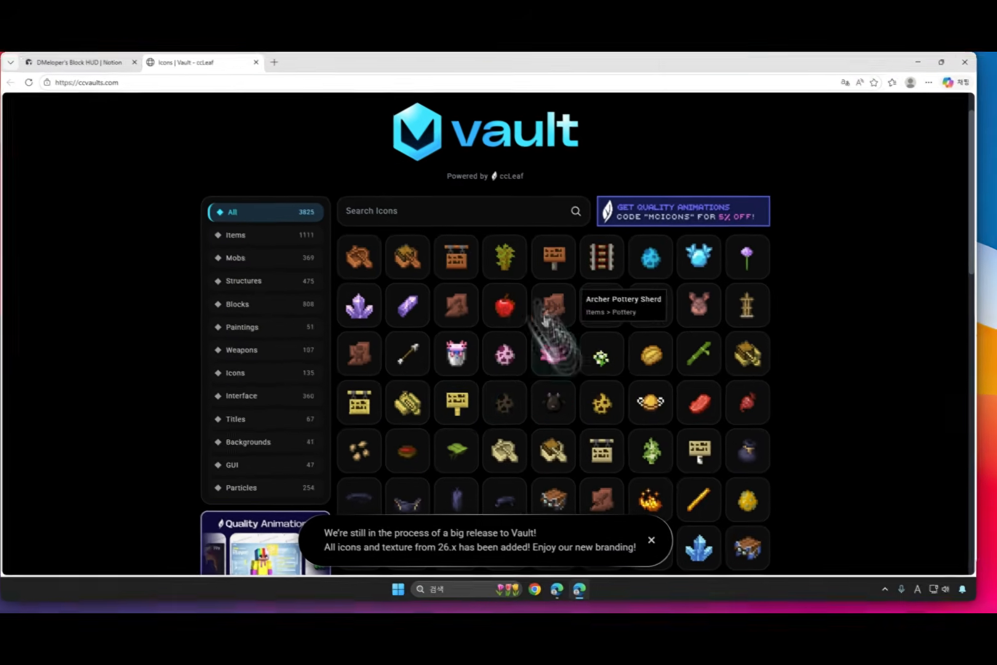
# Step: Download the Apple icon from the Vault catalogue and show Apple.png in the downloads folder
pyautogui.click(508, 311)
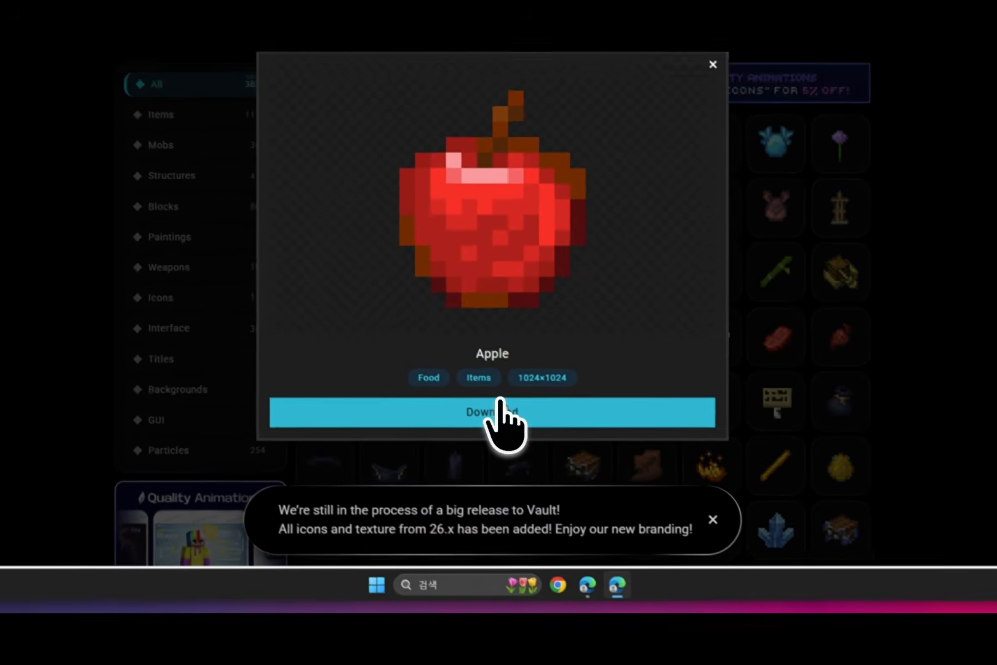
pyautogui.click(500, 403)
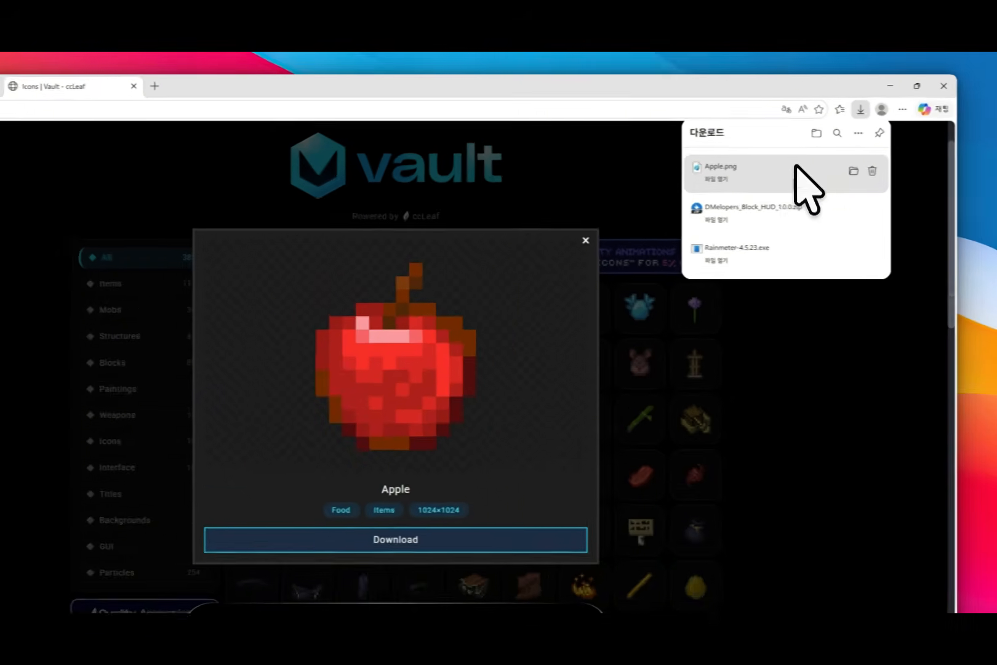
pyautogui.click(720, 175)
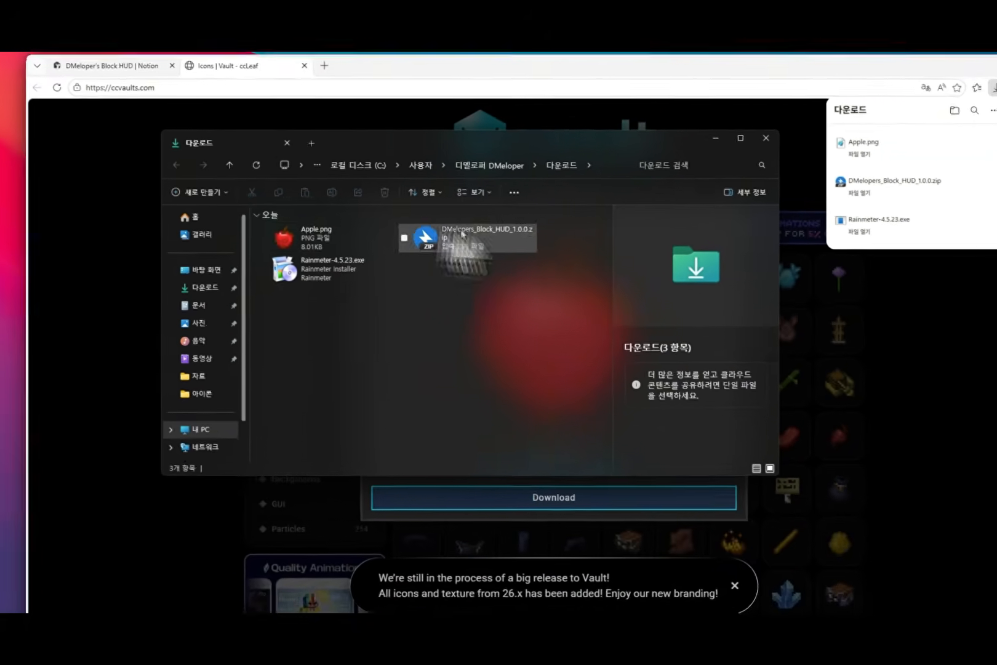
pyautogui.moveTo(462, 234); pyautogui.dragTo(852, 151)
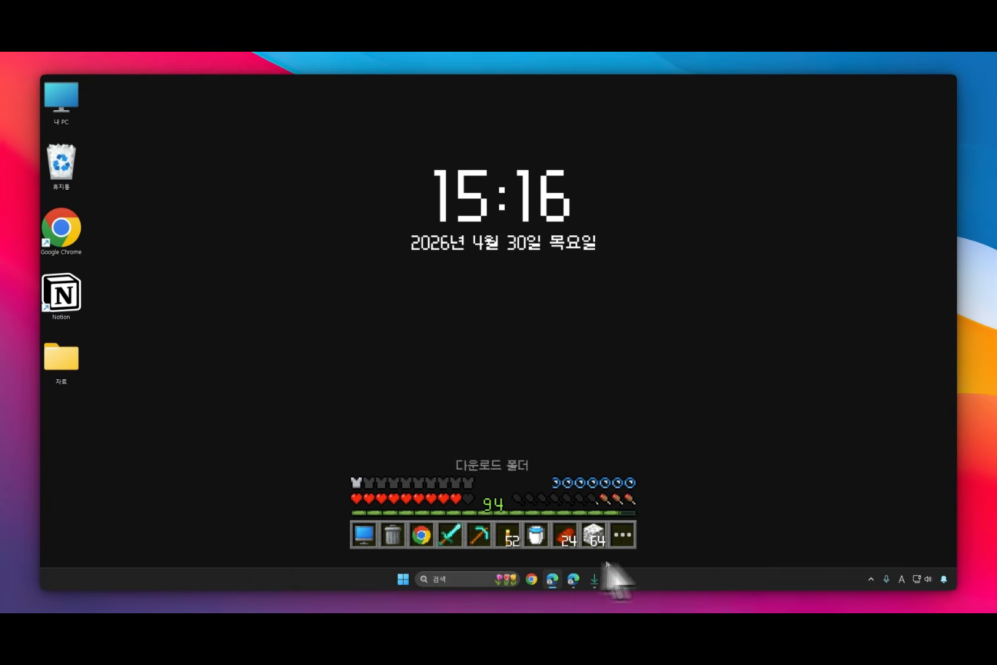
# Step: Open the inventory in edit mode, select the diamond slot, and browse the skin's bundled item images for a replacement
pyautogui.click(622, 534)
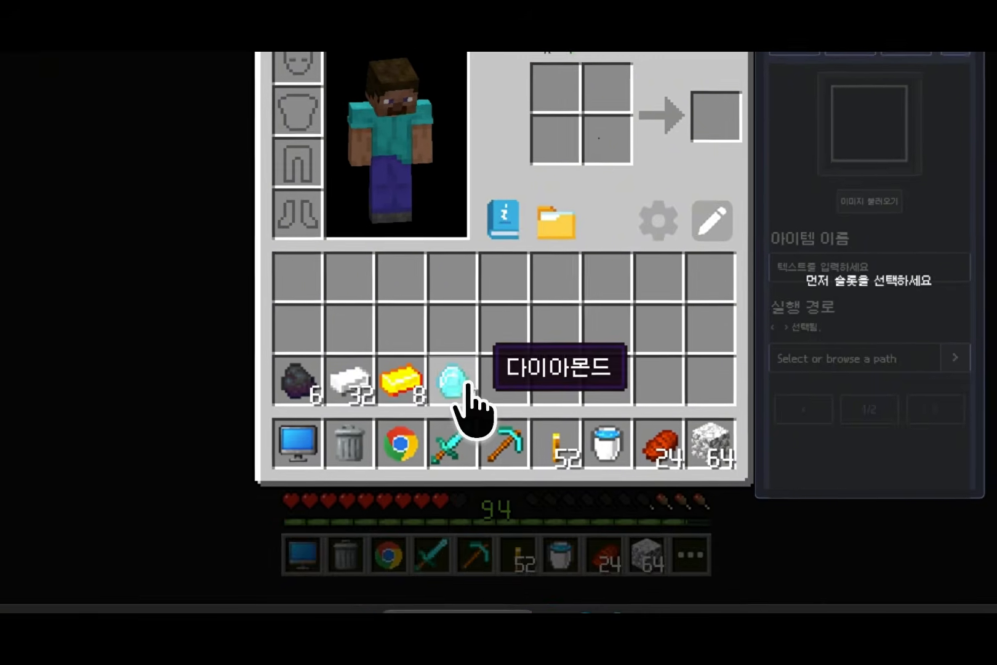
pyautogui.click(310, 483)
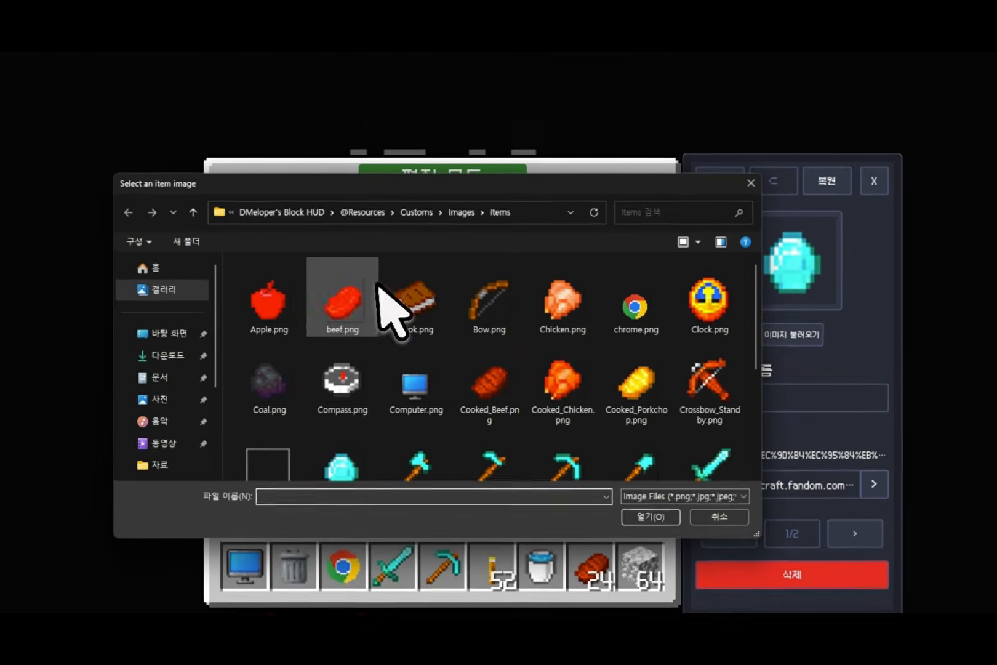
pyautogui.scroll(-1, 415, 293)
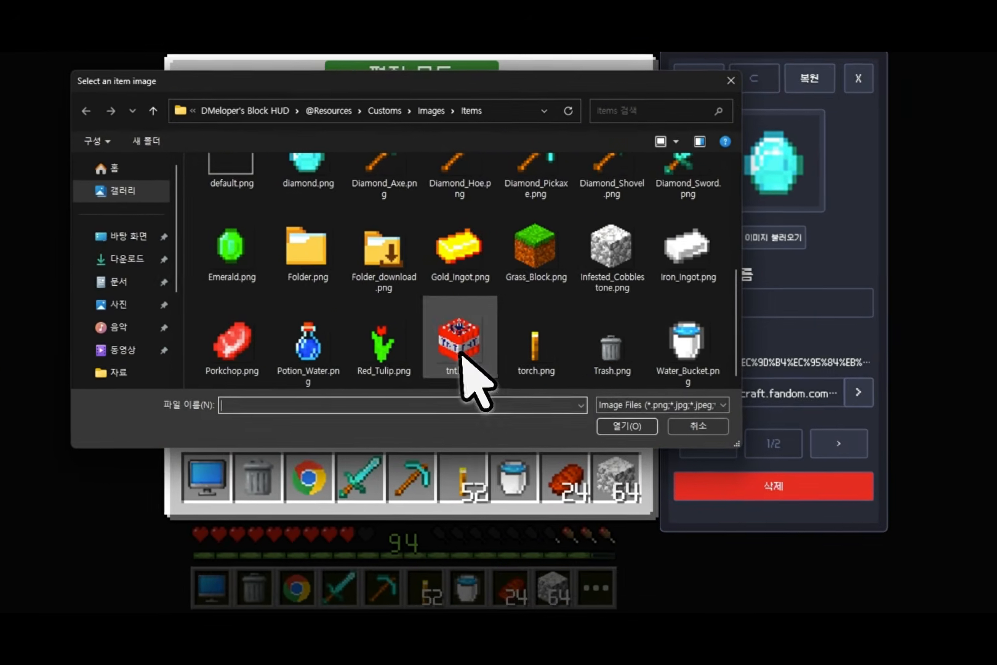
pyautogui.click(531, 369)
pyautogui.click(581, 299)
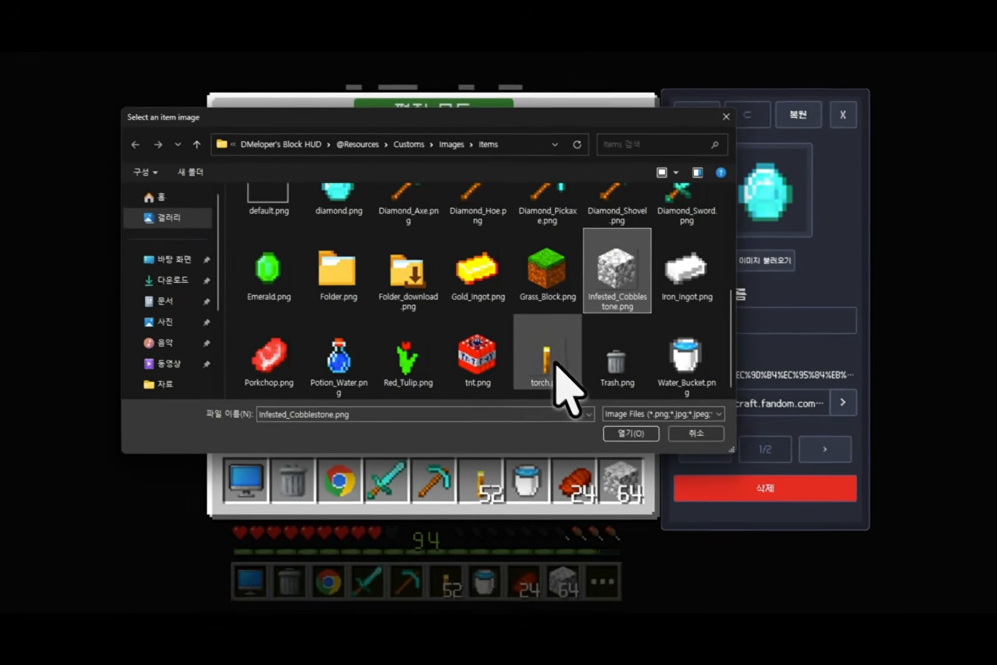
pyautogui.scroll(1, 348, 247)
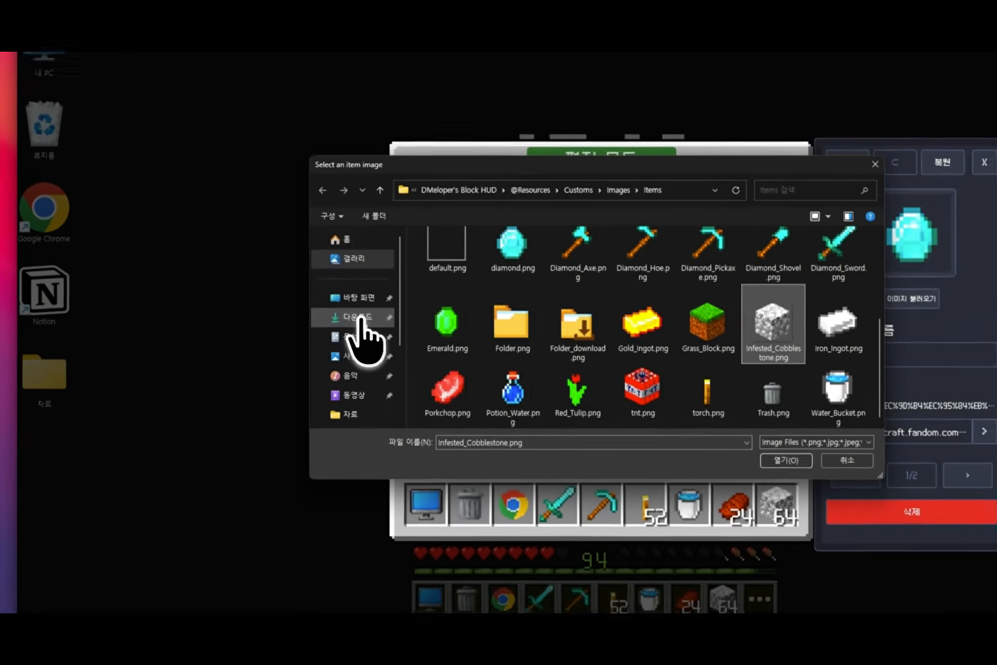
# Step: Load Apple.png from the downloads folder as the diamond slot's image and leave edit mode
pyautogui.click(309, 315)
pyautogui.click(380, 289)
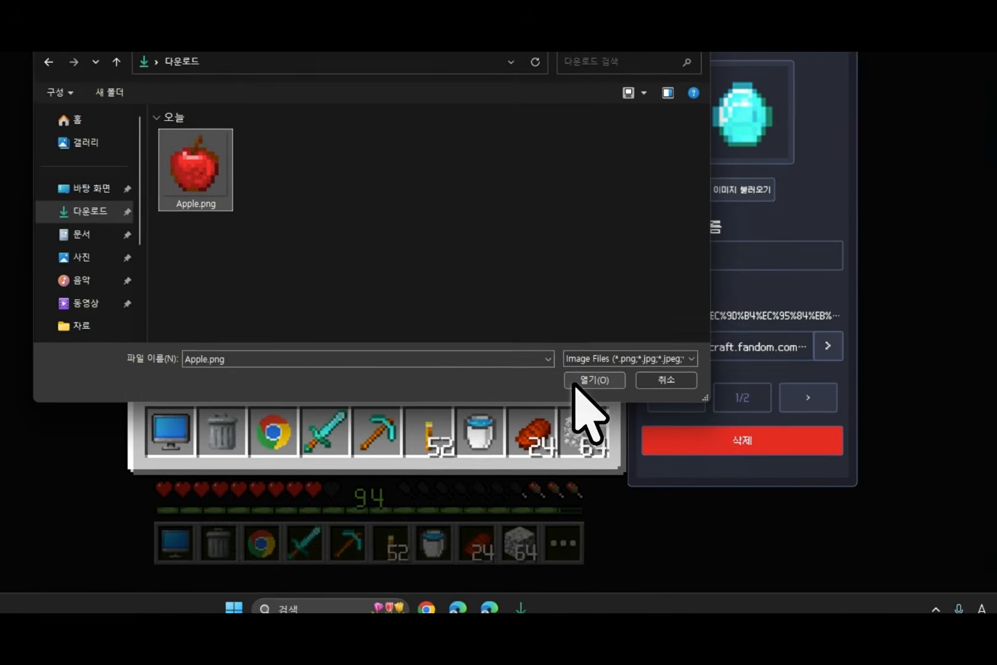
pyautogui.click(575, 382)
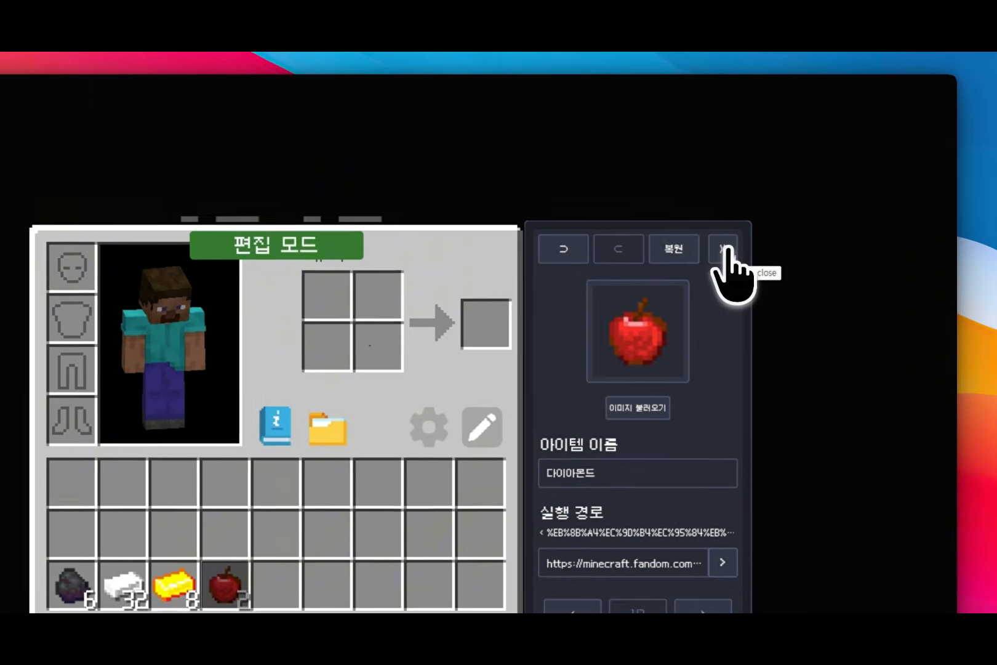
pyautogui.click(799, 191)
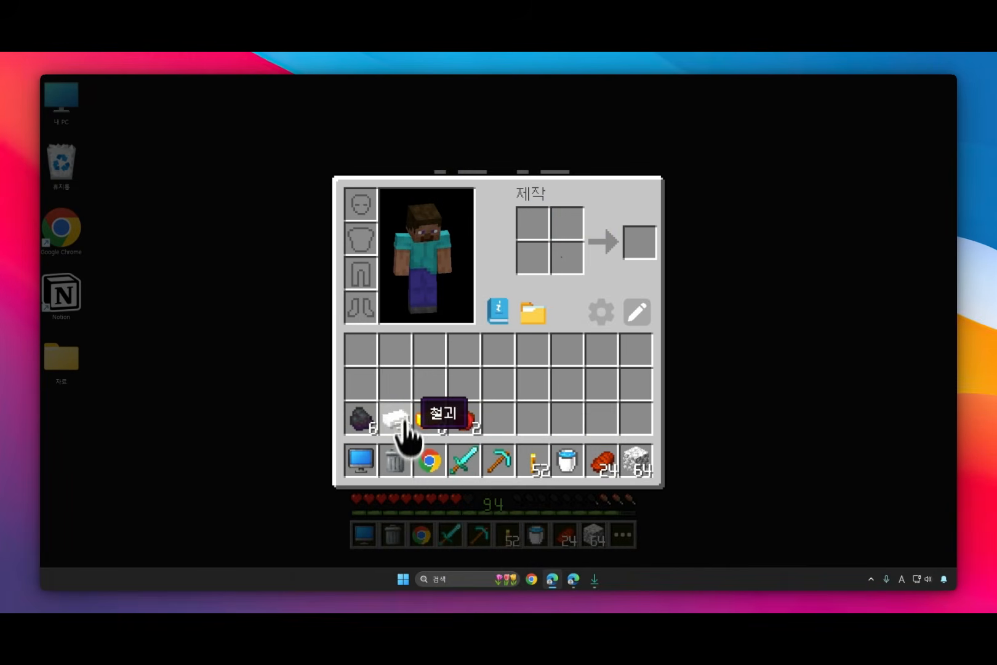
pyautogui.click(744, 433)
# Step: Return to the Vault site, preview the Bone icon, and browse the other available item icons
pyautogui.click(572, 578)
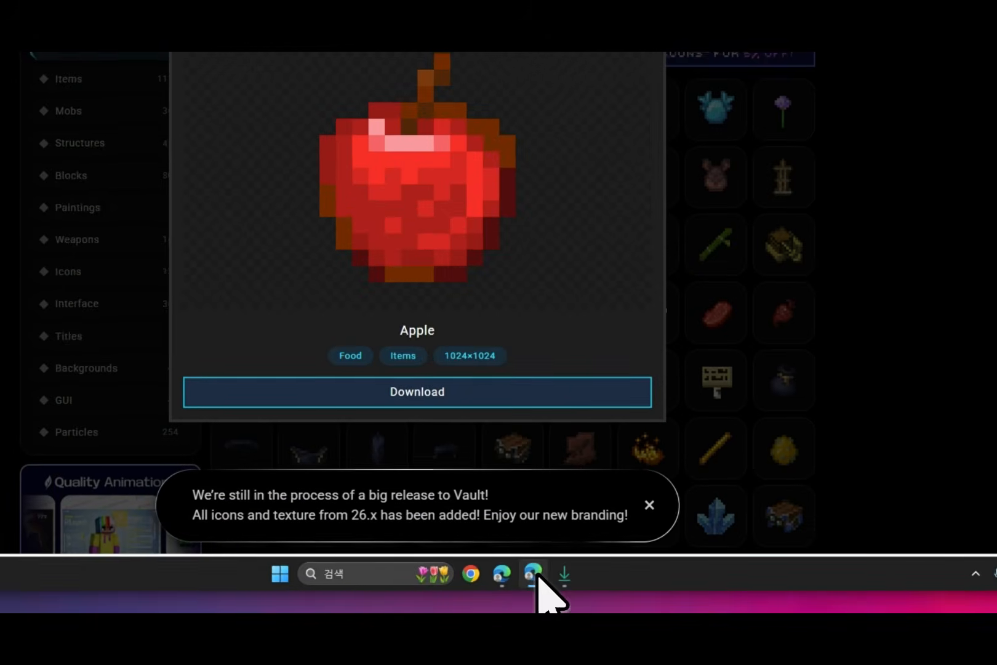
pyautogui.click(608, 100)
pyautogui.scroll(-6, 582, 288)
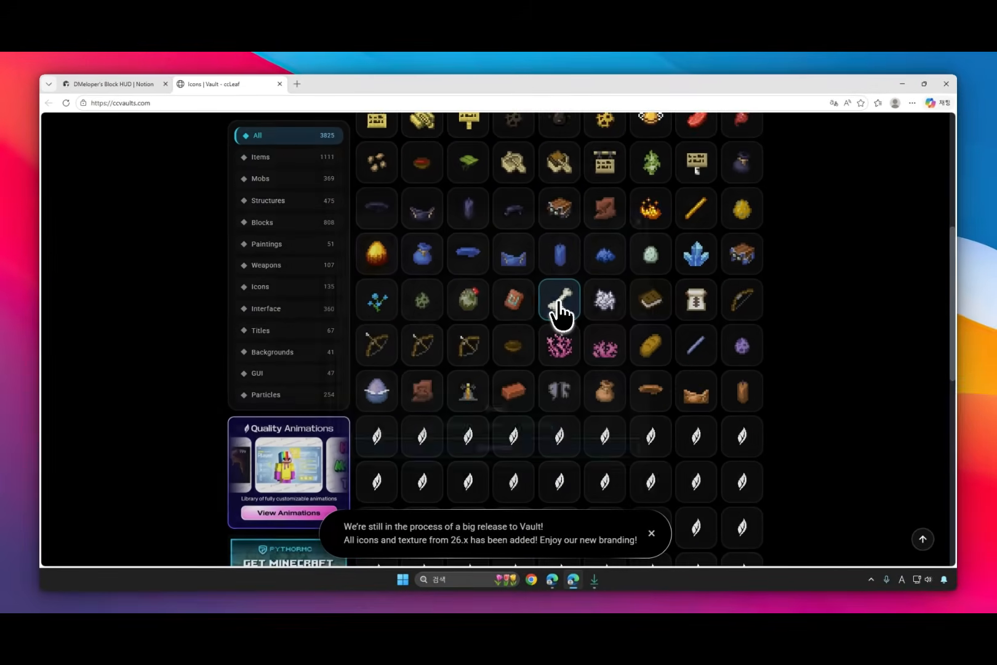
pyautogui.click(558, 302)
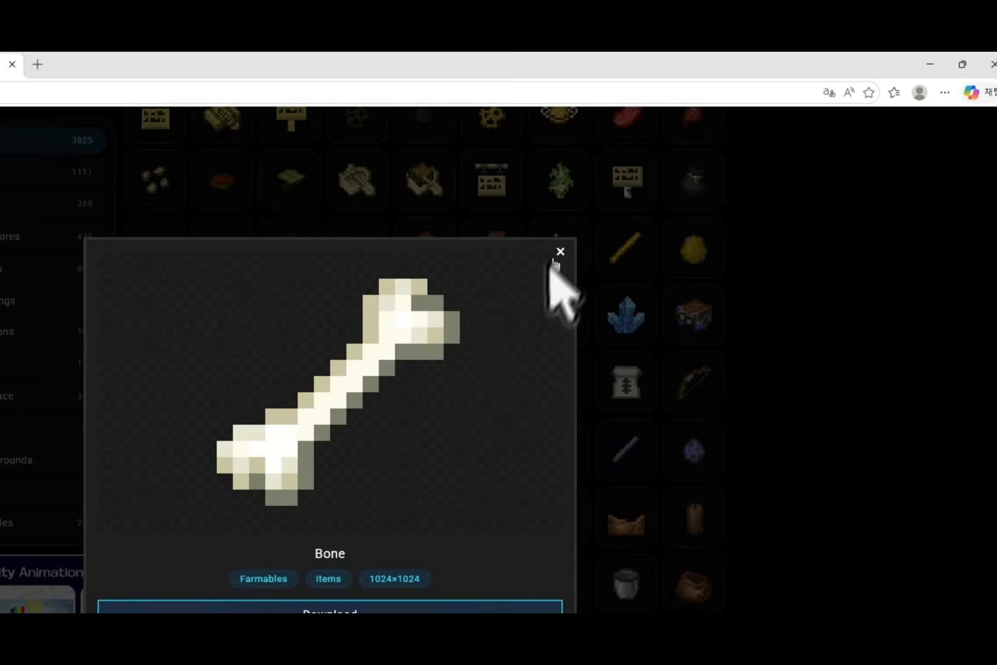
pyautogui.click(629, 228)
pyautogui.scroll(-5, 569, 295)
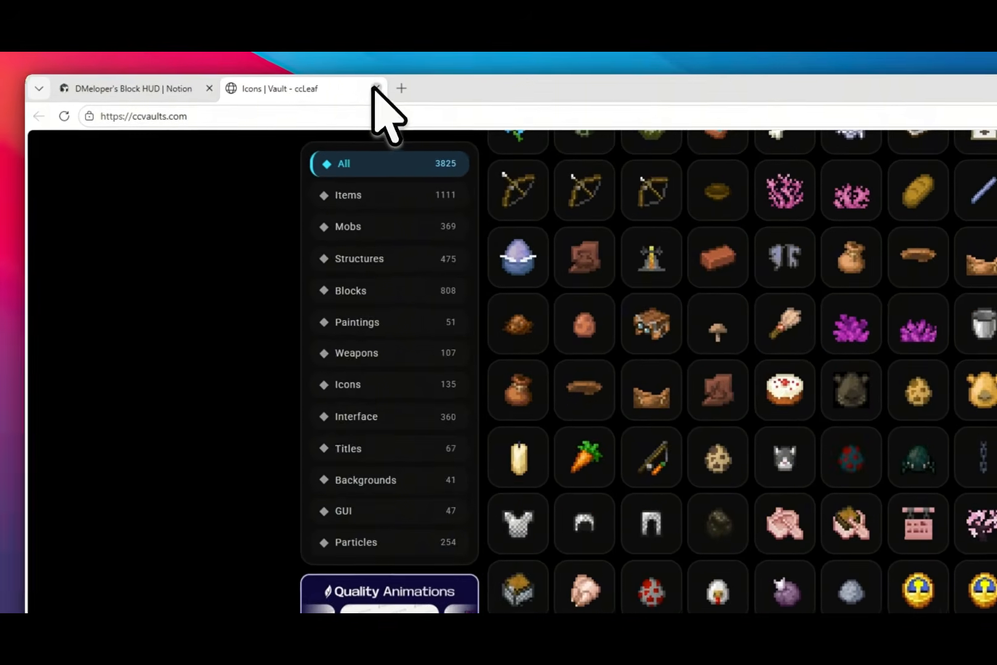
# Step: Close the Vault site and review the guide's illustrated steps for replacing item images
pyautogui.click(295, 79)
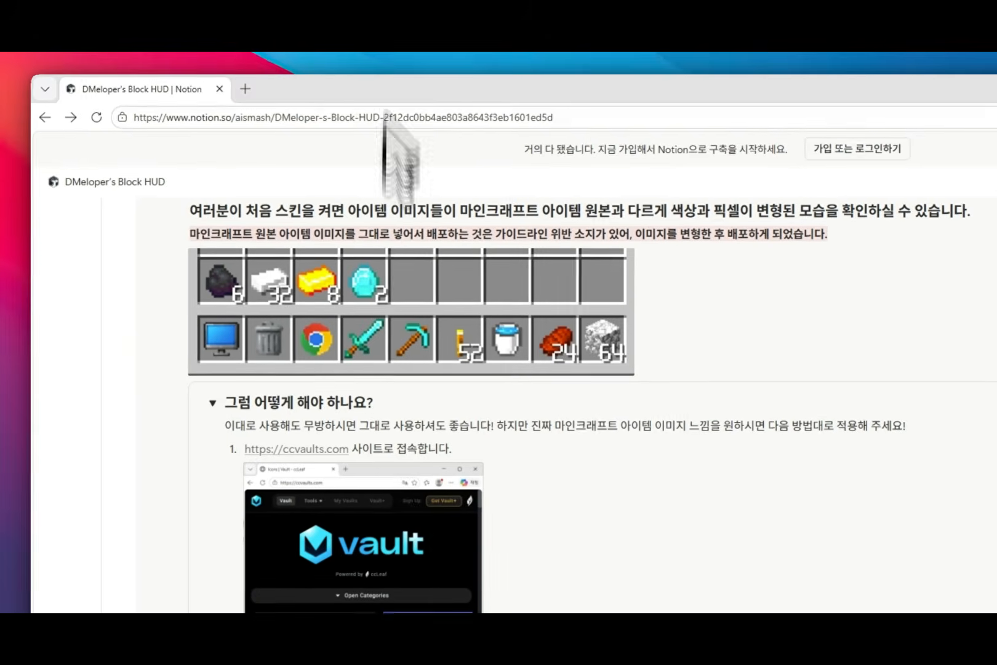
pyautogui.scroll(-2, 209, 372)
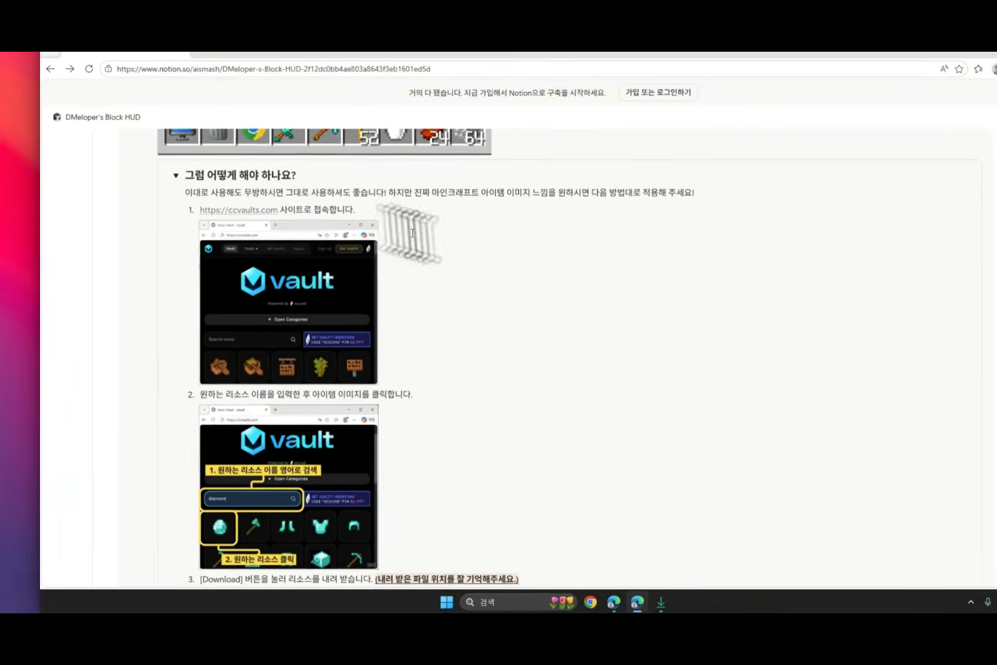
pyautogui.scroll(-1, 413, 233)
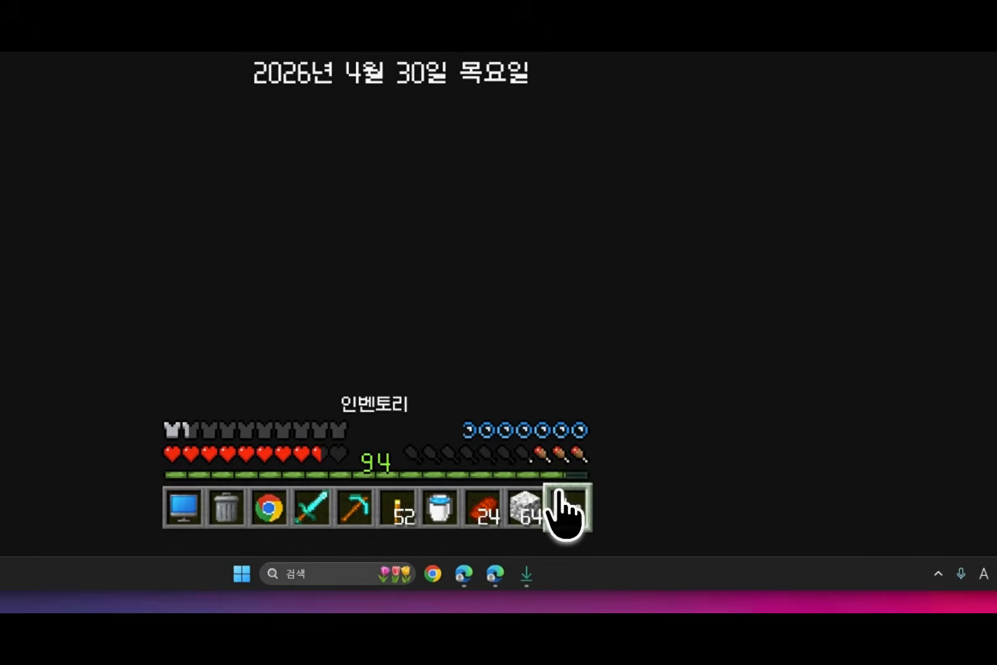
# Step: Reopen the inventory in edit mode, select the apple item named 다이아몬드, and nudge its image position within the slot
pyautogui.click(570, 508)
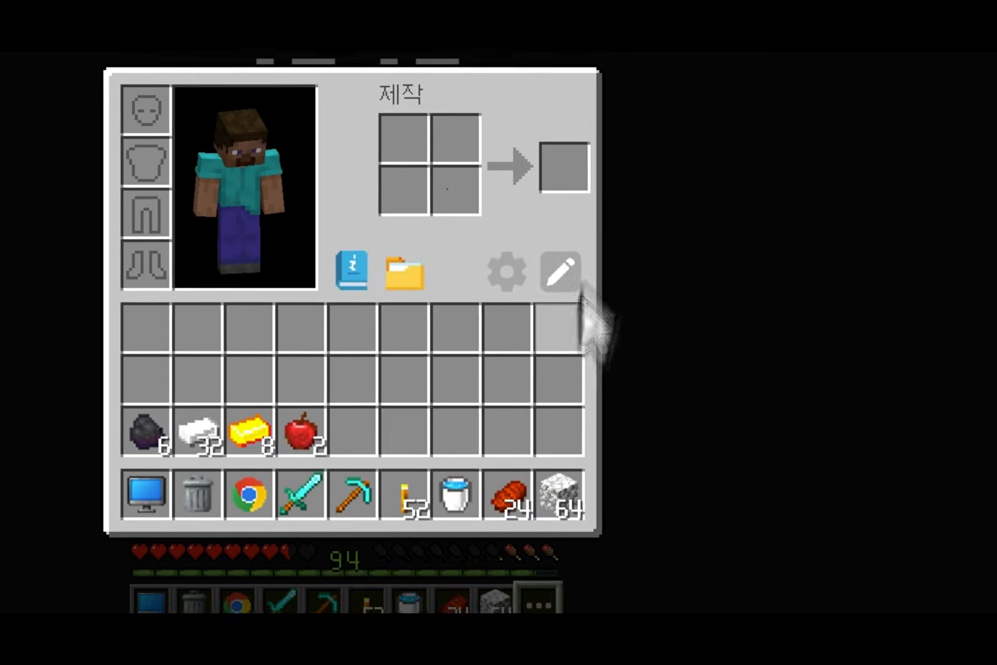
pyautogui.click(560, 272)
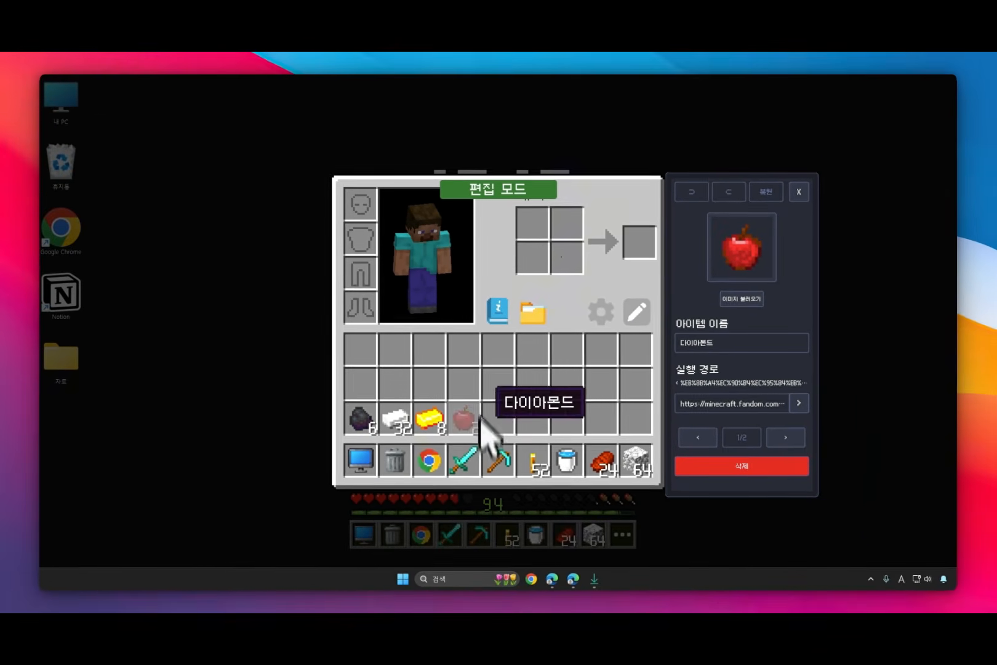
pyautogui.press('Escape')
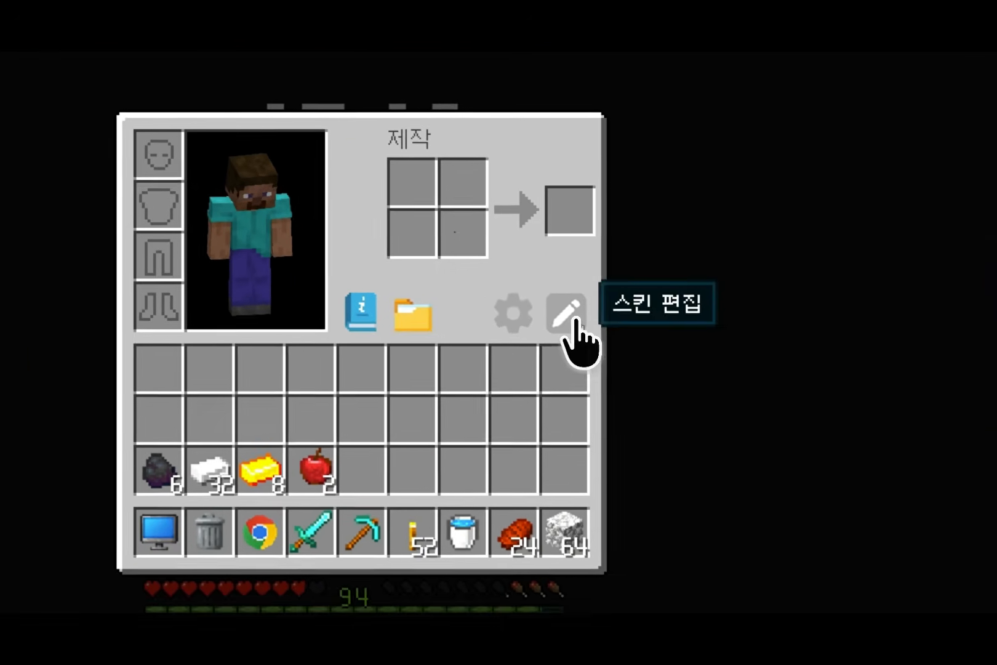
pyautogui.click(637, 312)
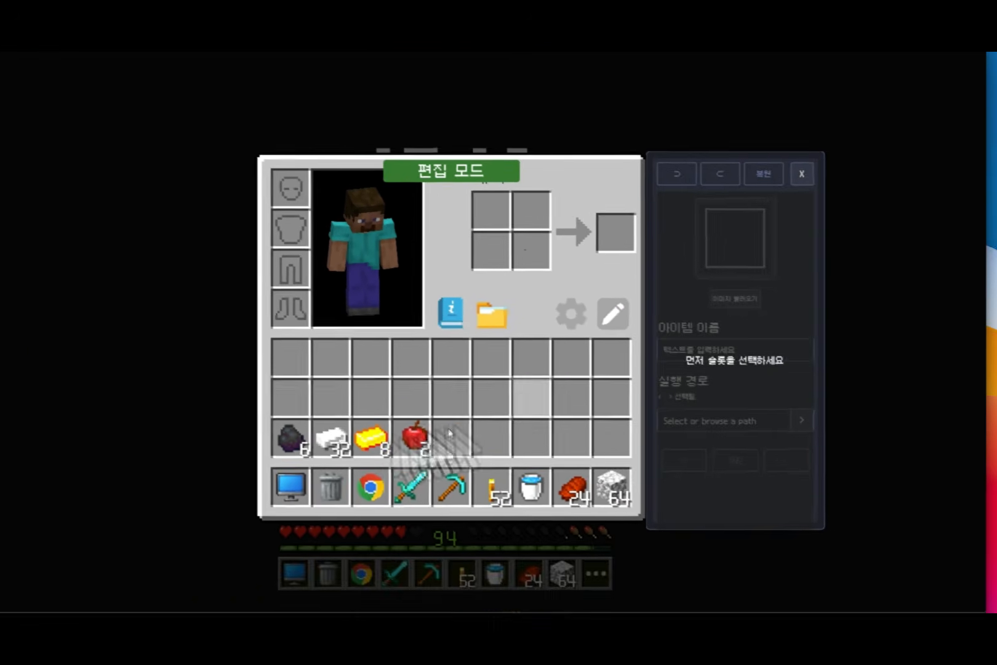
pyautogui.click(414, 437)
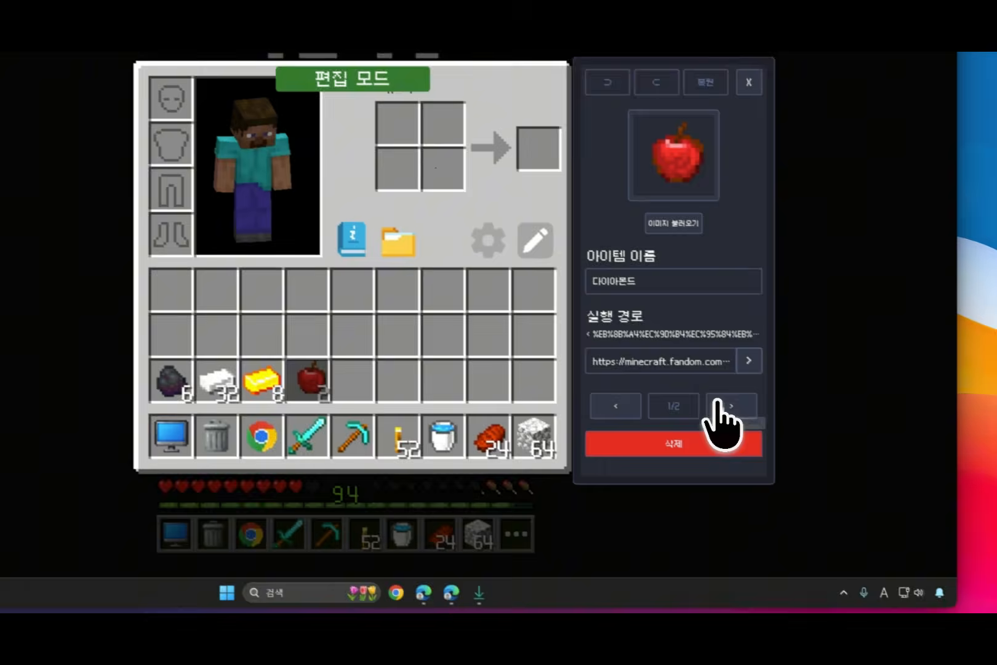
pyautogui.click(785, 437)
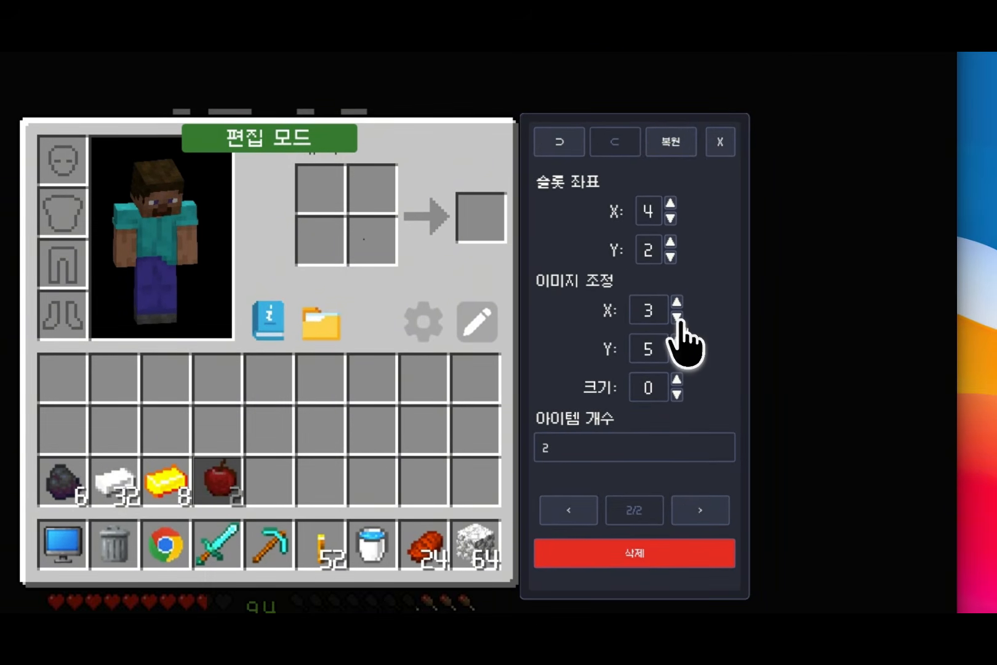
pyautogui.click(677, 356)
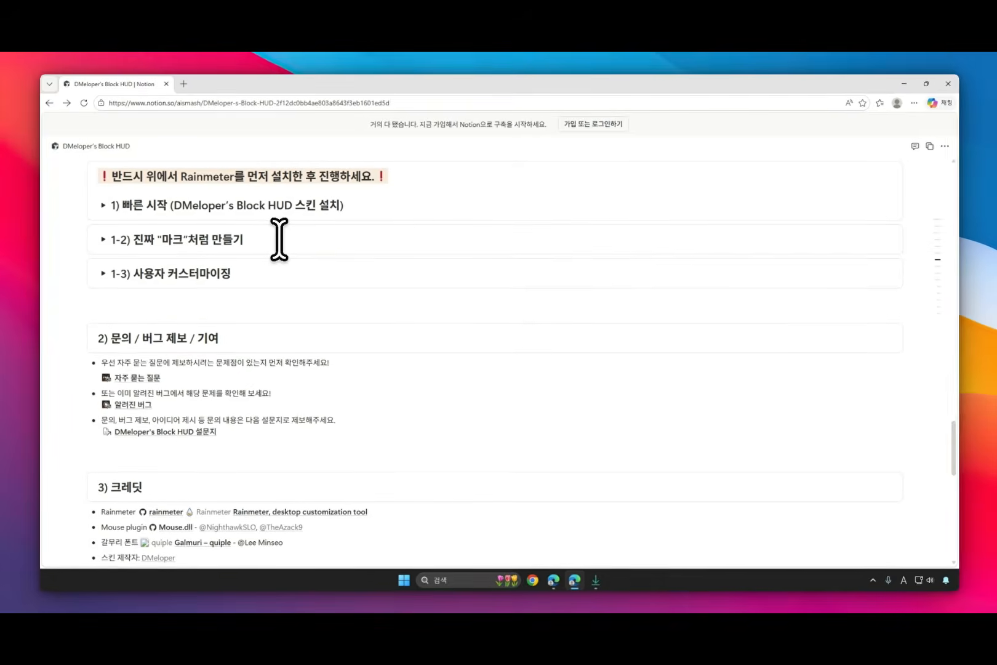
# Step: Expand the guide's section "1-2) 진짜 “마크”처럼 만들기" and read its warning and the list of optional desktop changes
pyautogui.click(130, 272)
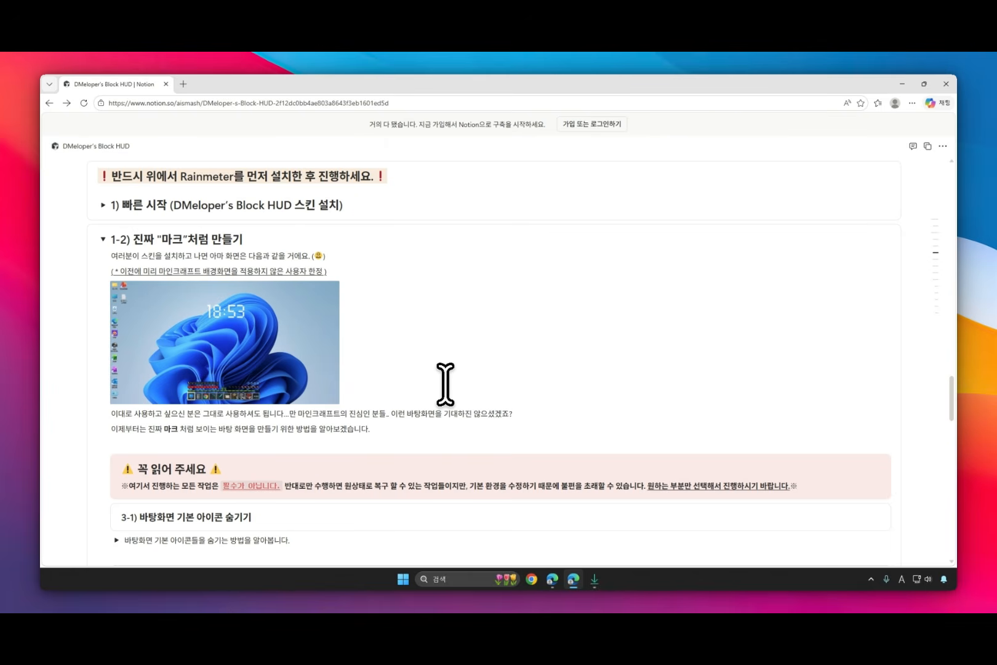
pyautogui.scroll(-1, 445, 383)
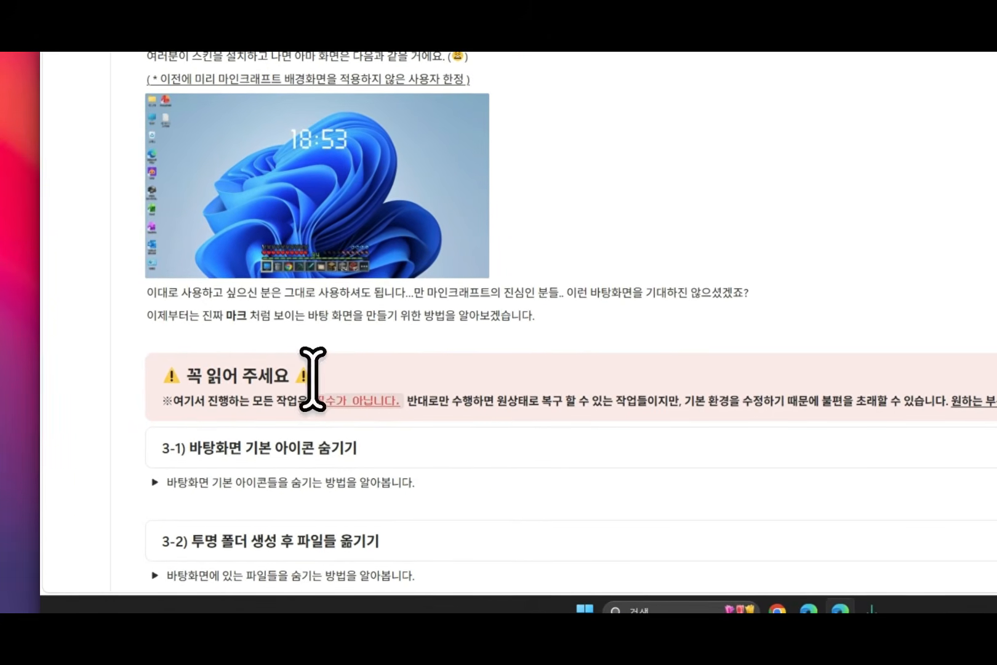
pyautogui.scroll(-1, 299, 388)
pyautogui.moveTo(228, 330); pyautogui.dragTo(576, 329)
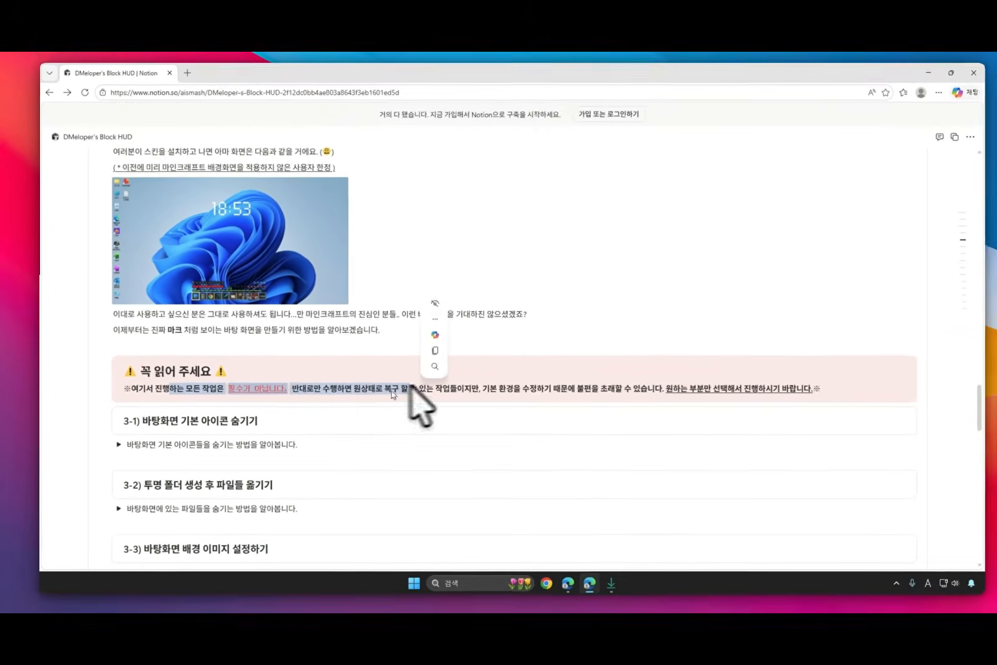
pyautogui.click(218, 390)
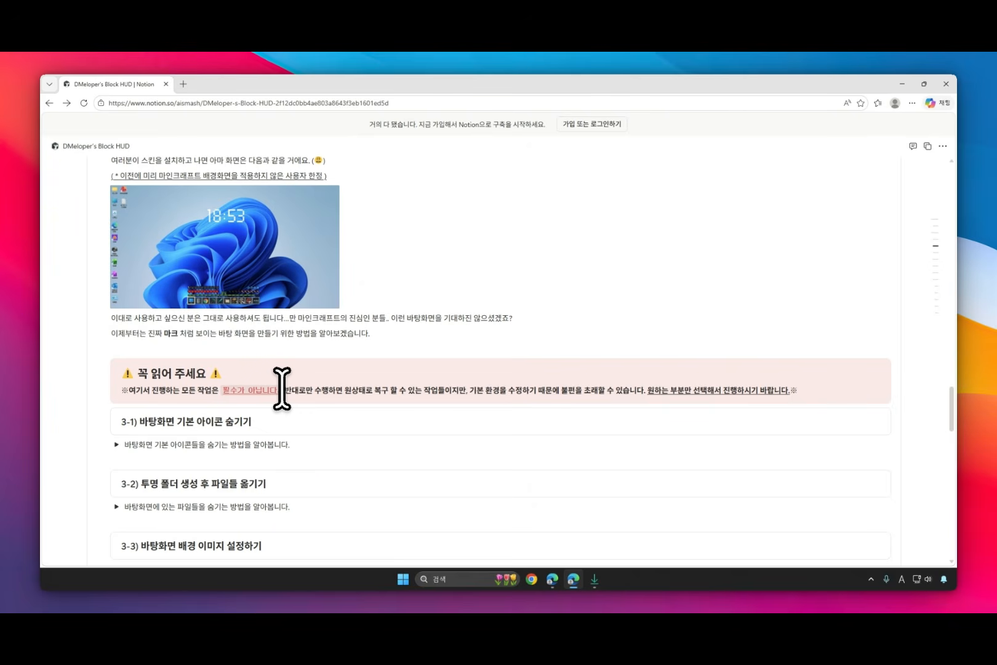
pyautogui.scroll(-2, 282, 389)
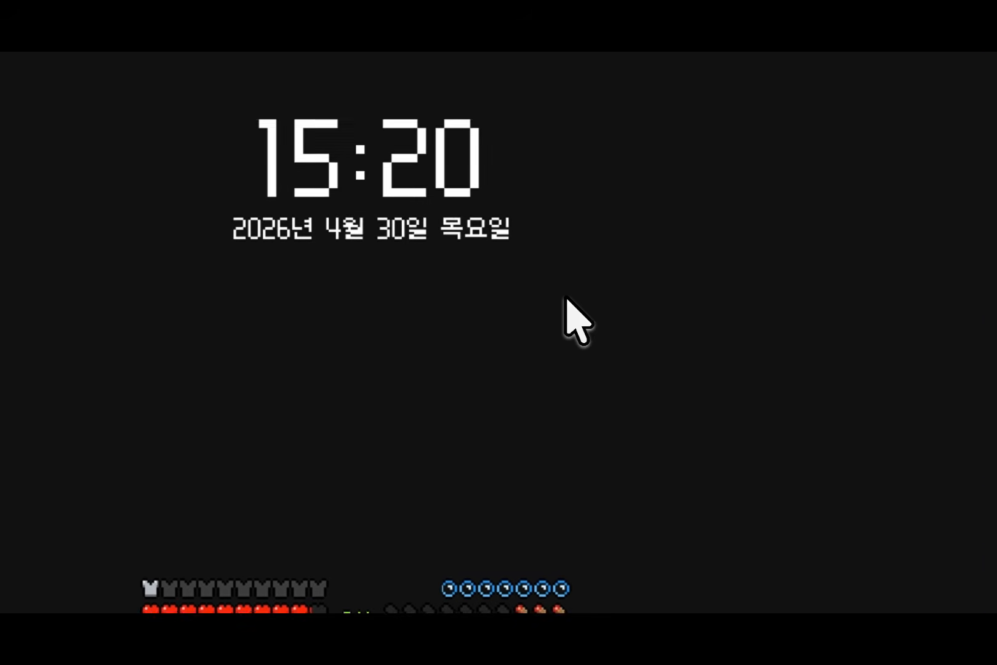
# Step: Open the Windows desktop icon settings from the theme page of the personalization settings
pyautogui.rightClick(568, 314)
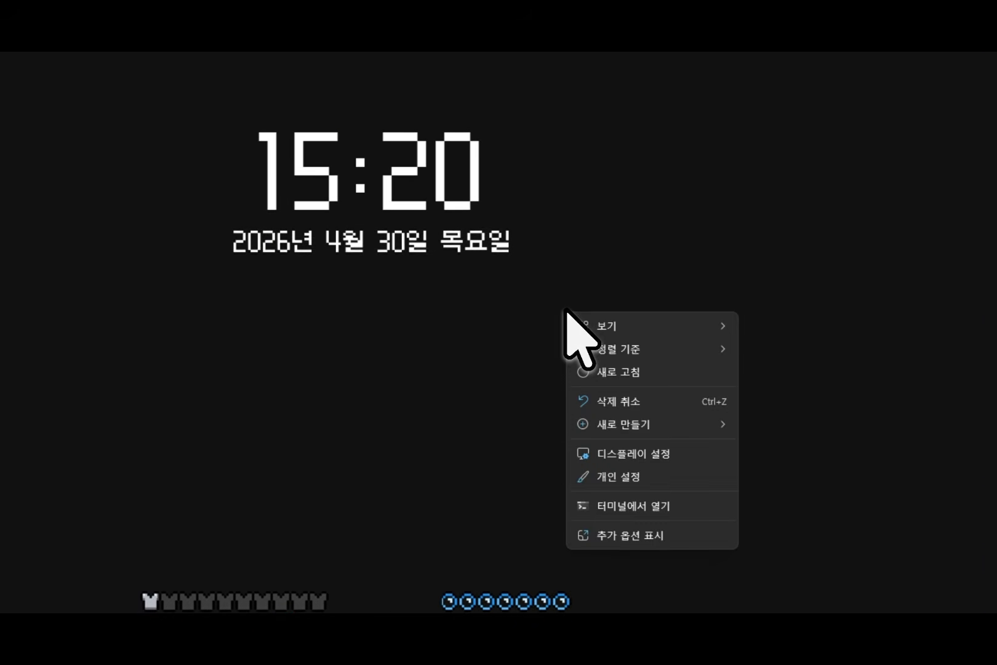
pyautogui.click(675, 416)
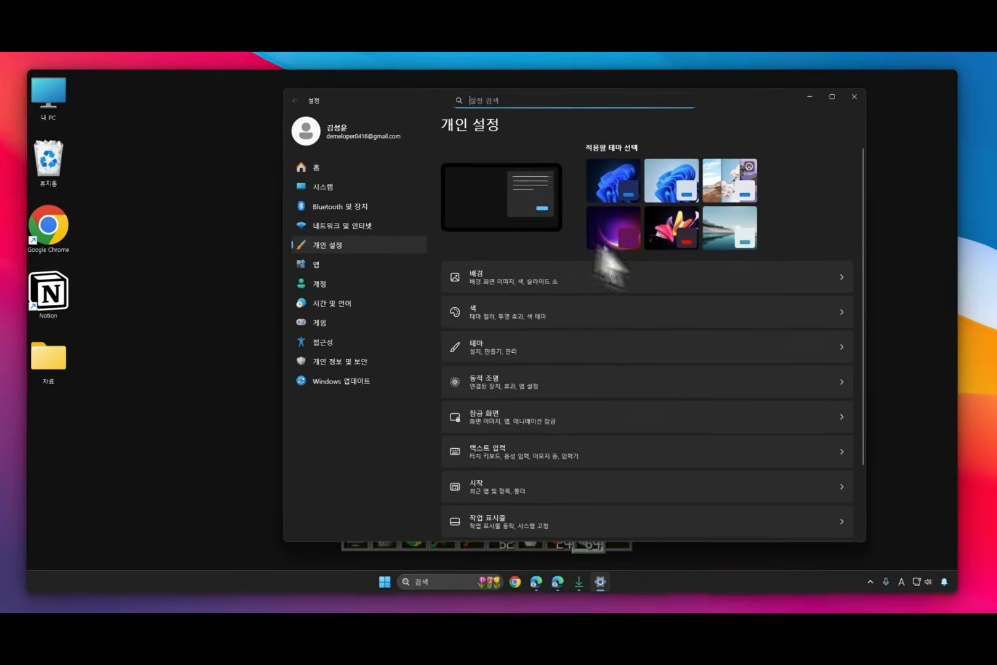
pyautogui.scroll(-2, 554, 289)
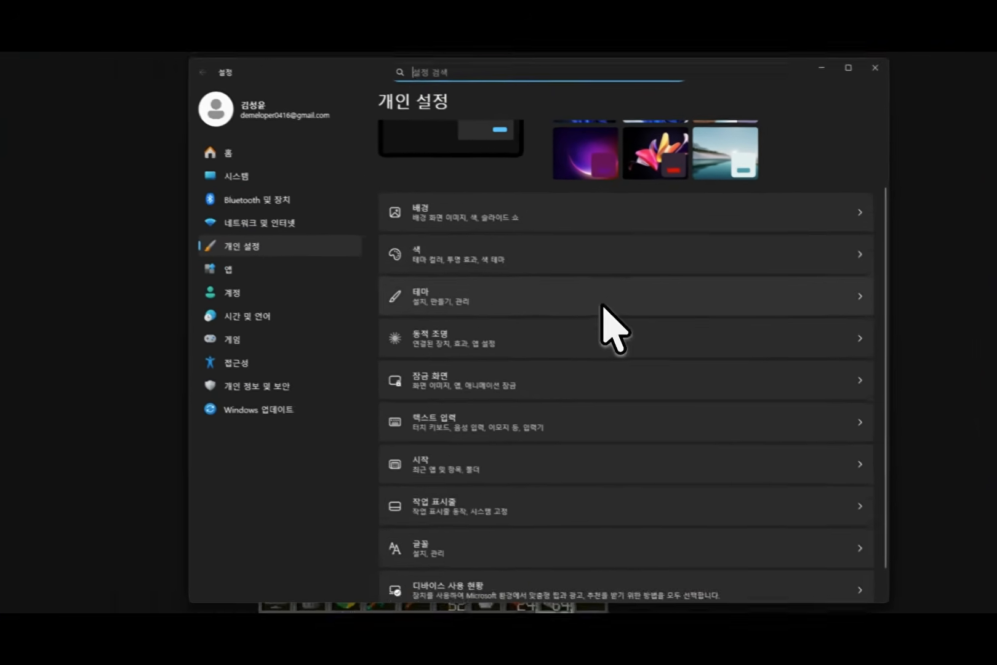
pyautogui.click(545, 265)
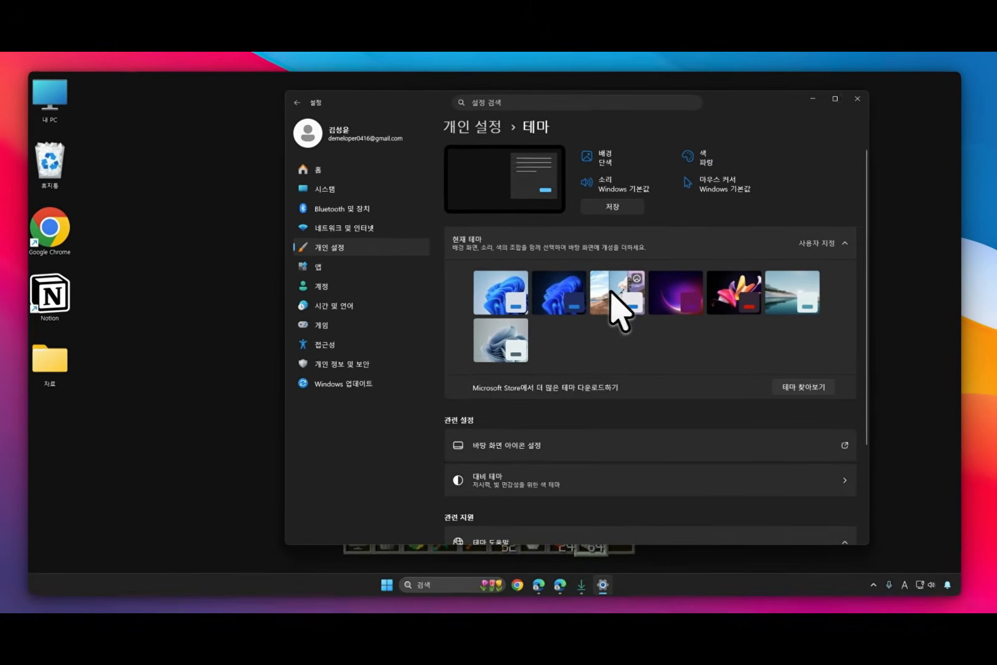
pyautogui.scroll(-1, 557, 317)
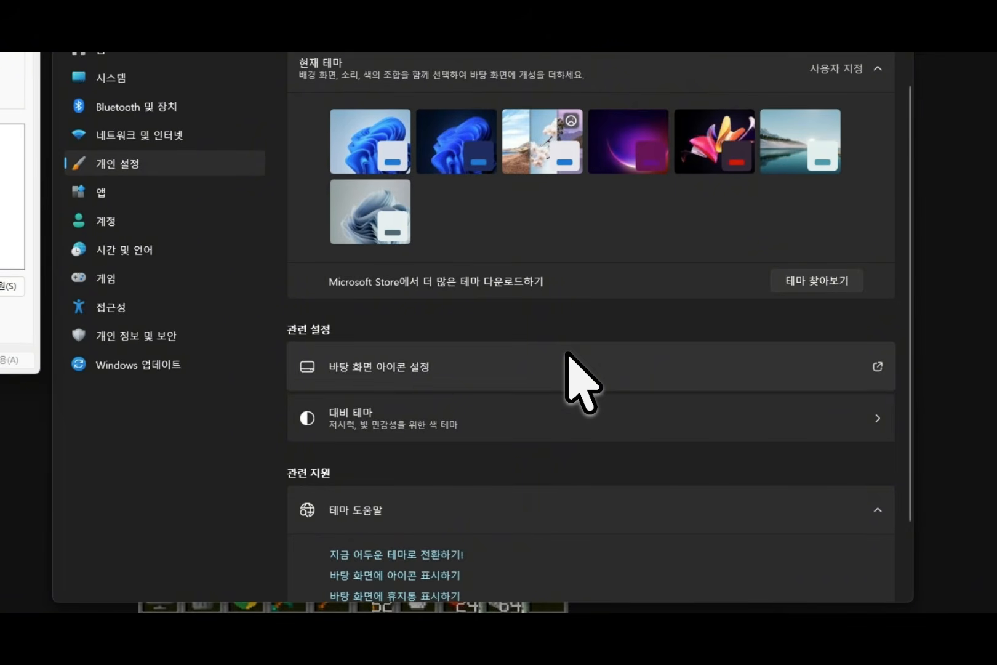
pyautogui.click(566, 356)
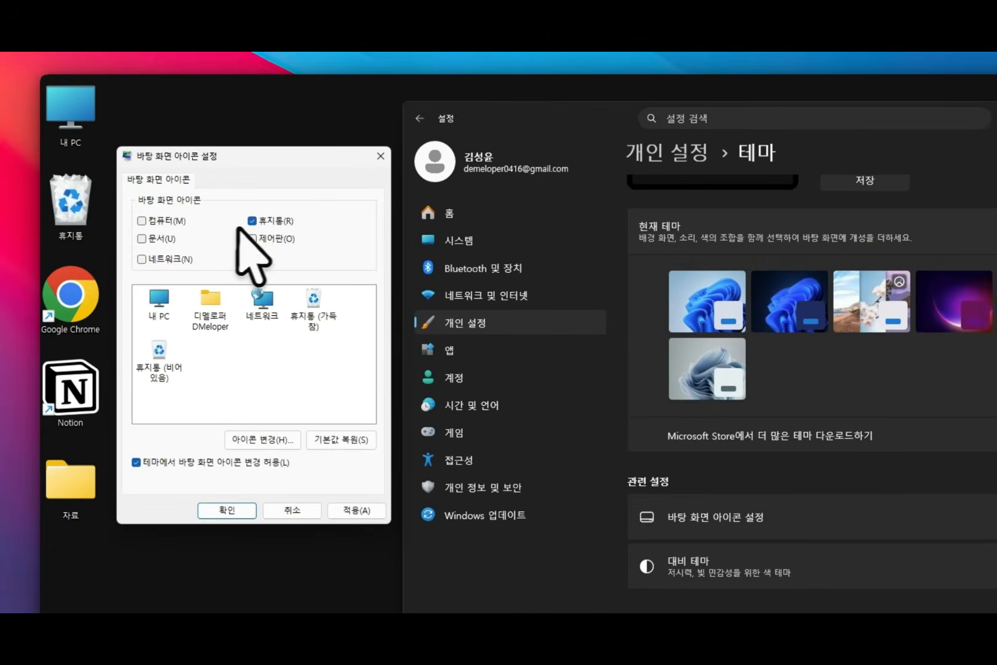
# Step: Hide the computer (컴퓨터) and recycle bin (휴지통) icons from the desktop and apply the change
pyautogui.click(187, 176)
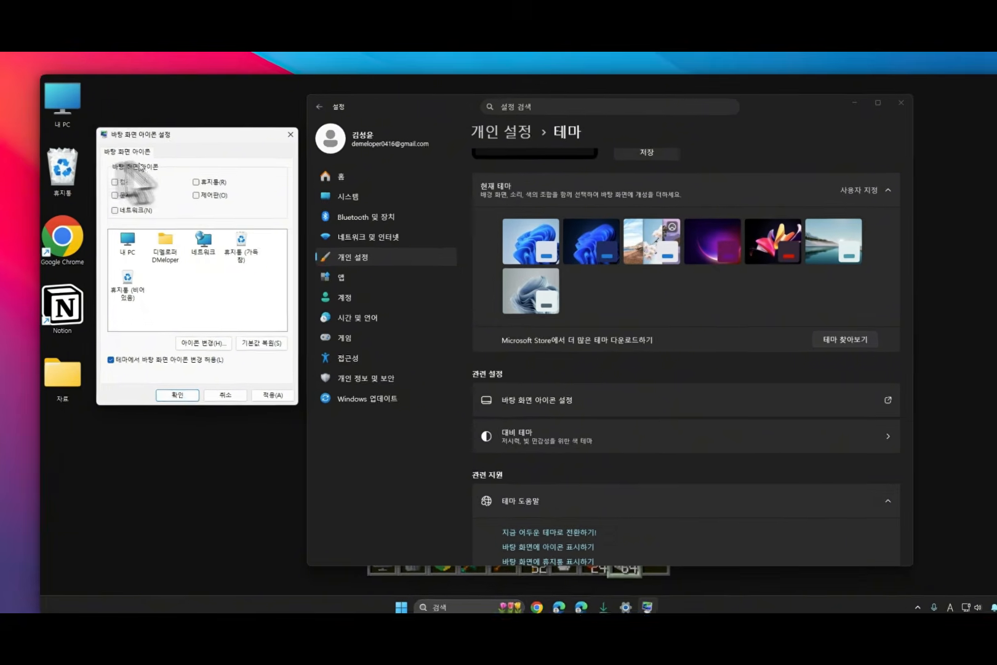
pyautogui.click(110, 176)
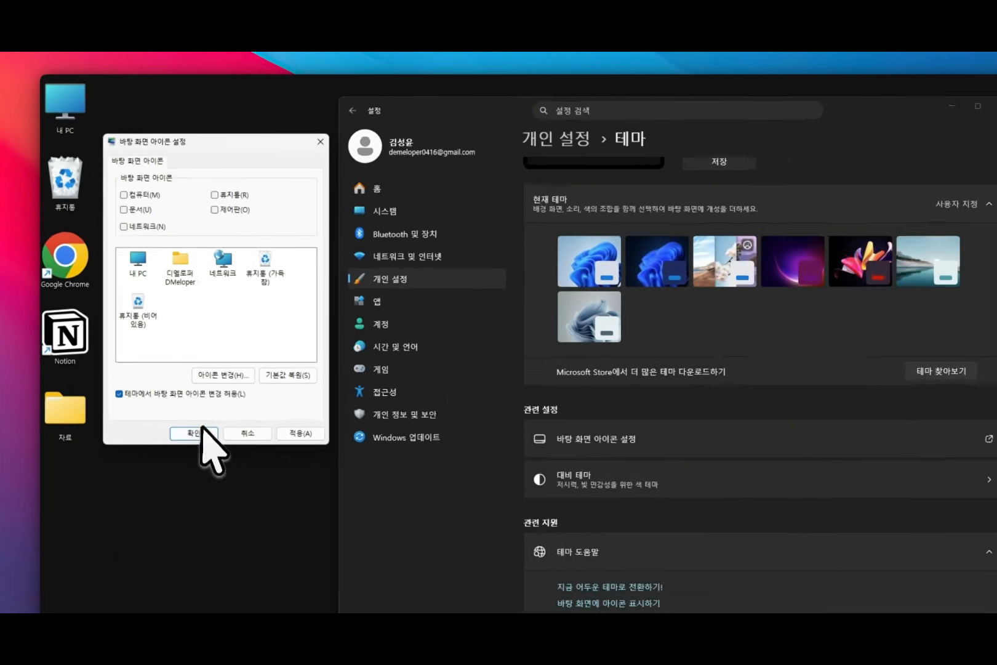
pyautogui.click(235, 530)
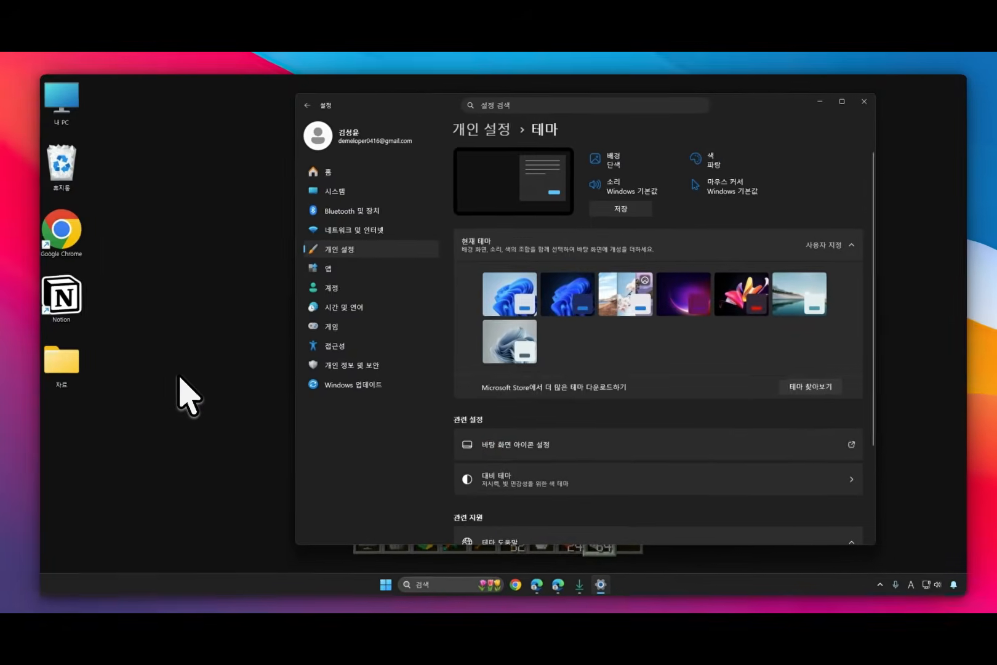
pyautogui.moveTo(39, 73); pyautogui.dragTo(129, 156)
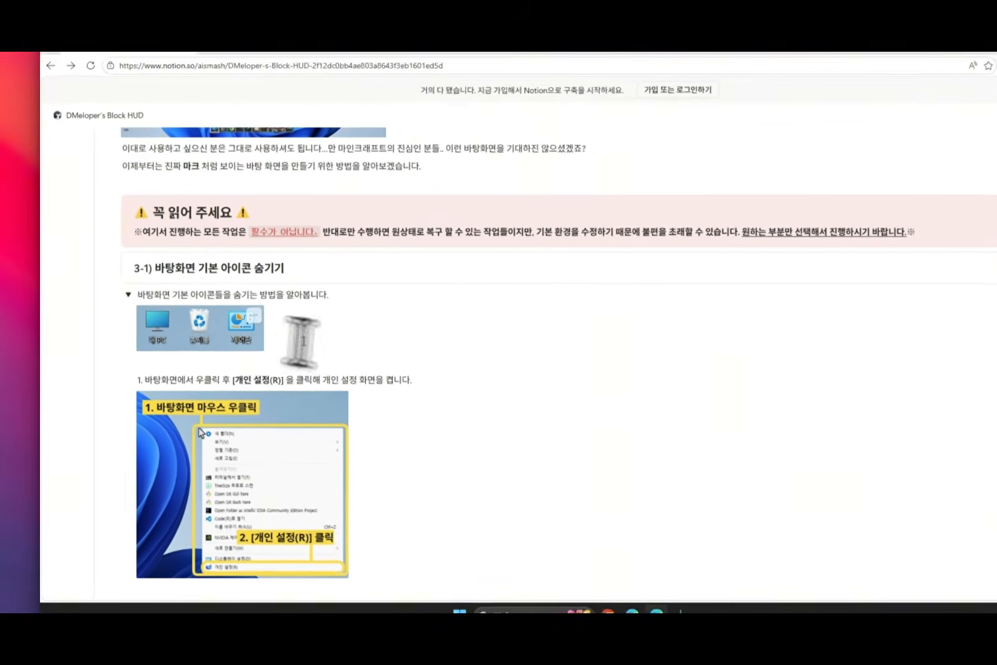
# Step: Return to the guide, collapse section 3-1, and expand section 3-2 on moving files into a transparent folder
pyautogui.scroll(-5, 301, 340)
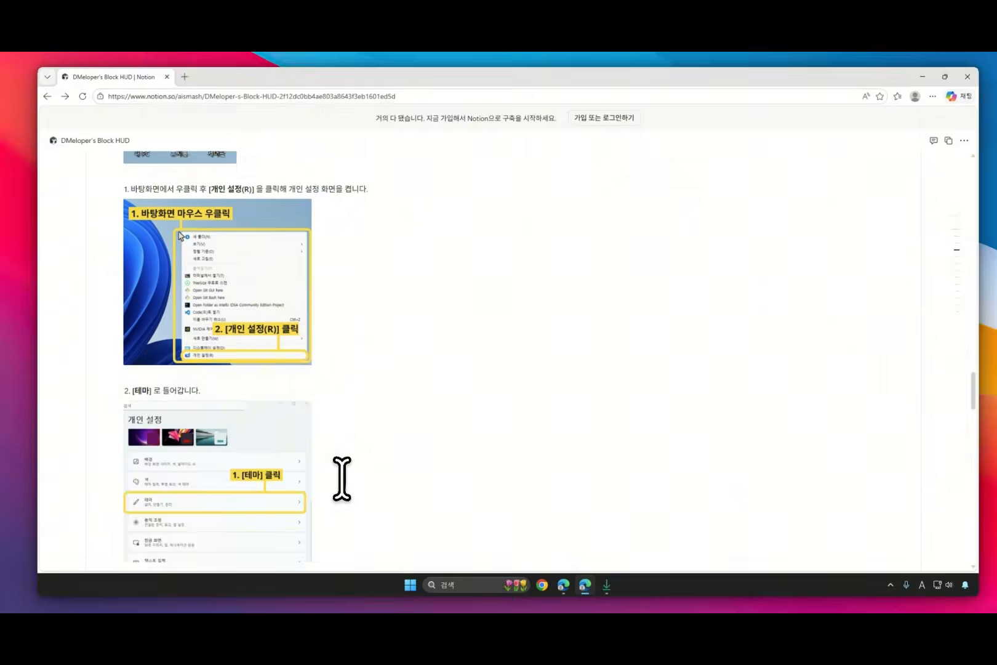
pyautogui.scroll(3, 341, 474)
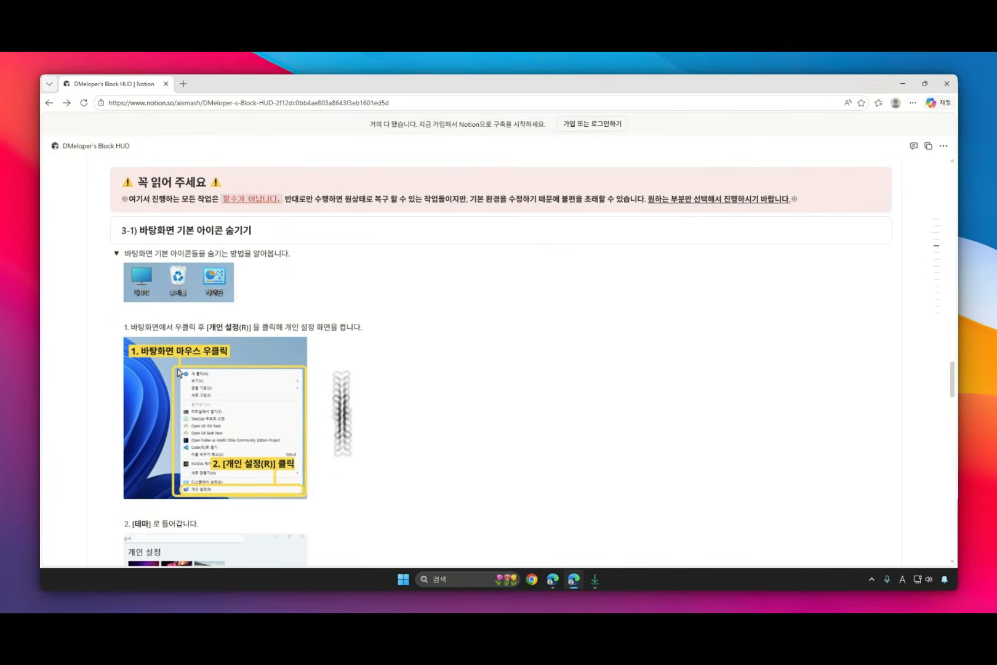
pyautogui.click(116, 250)
pyautogui.scroll(1, 114, 258)
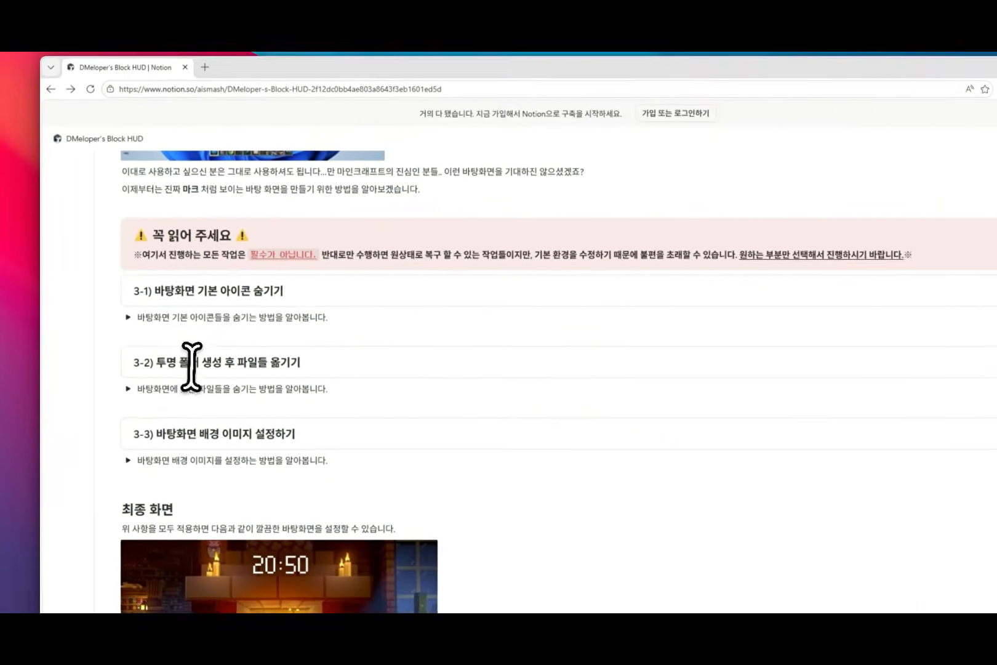
pyautogui.scroll(-2, 238, 426)
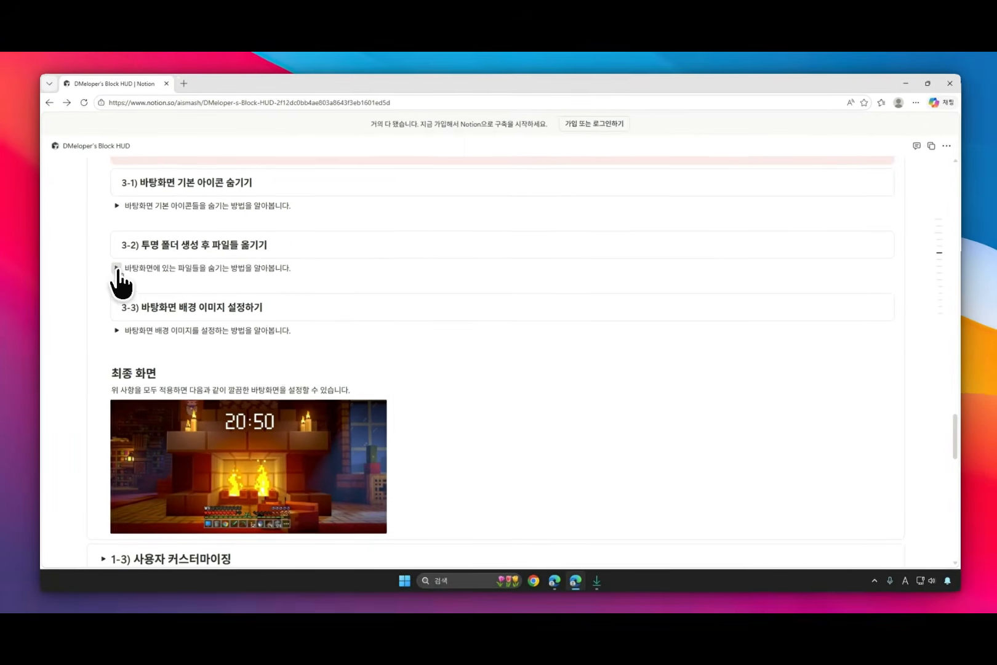
pyautogui.click(117, 268)
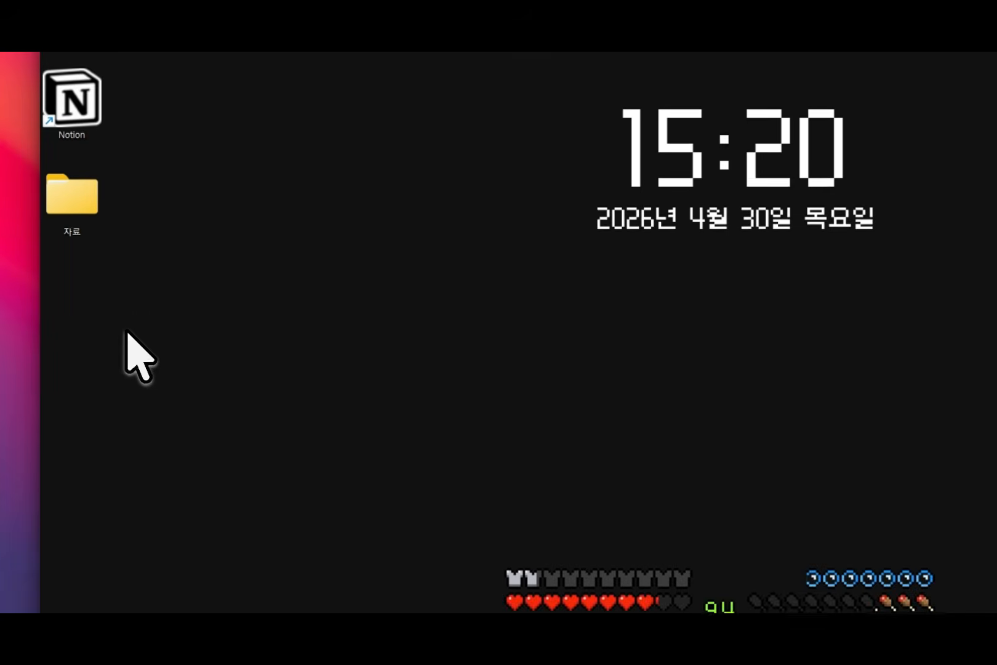
# Step: Create a new folder on the desktop and name it with a lowercase o
pyautogui.rightClick(126, 330)
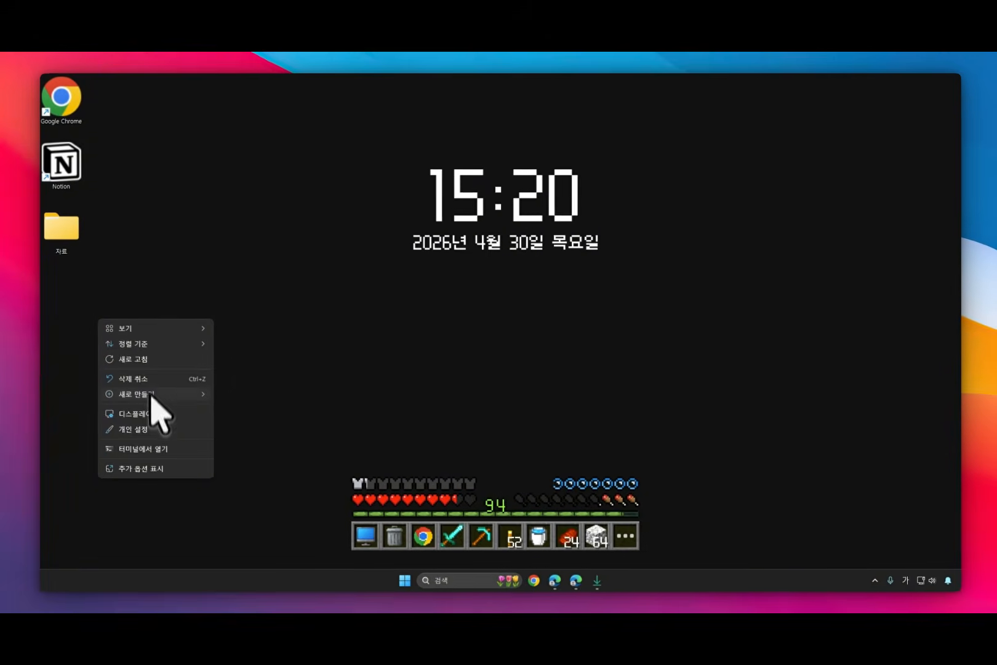
pyautogui.moveTo(163, 403)
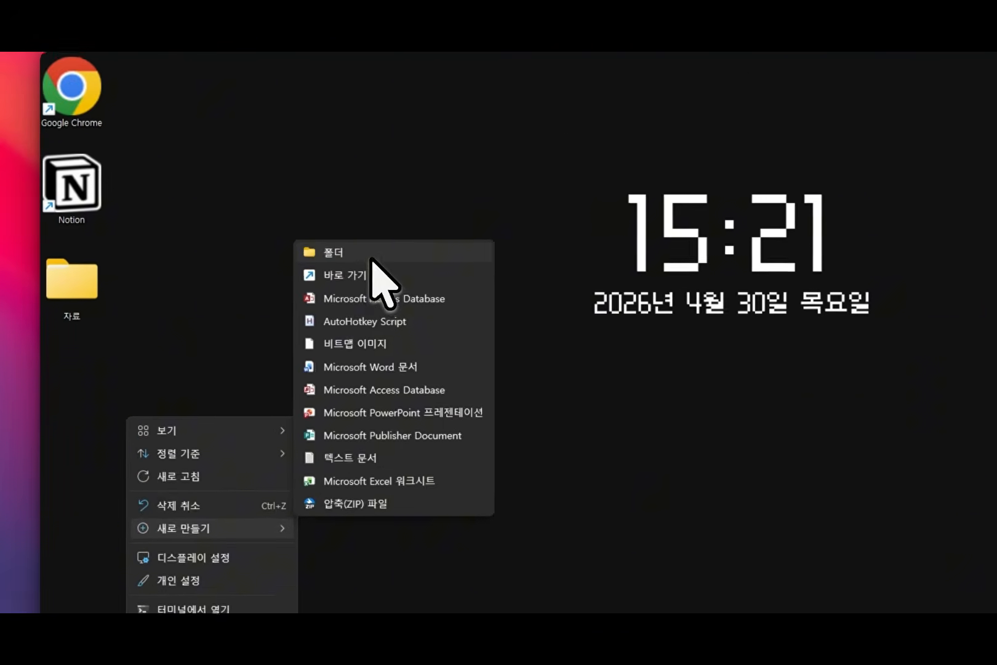
pyautogui.click(371, 259)
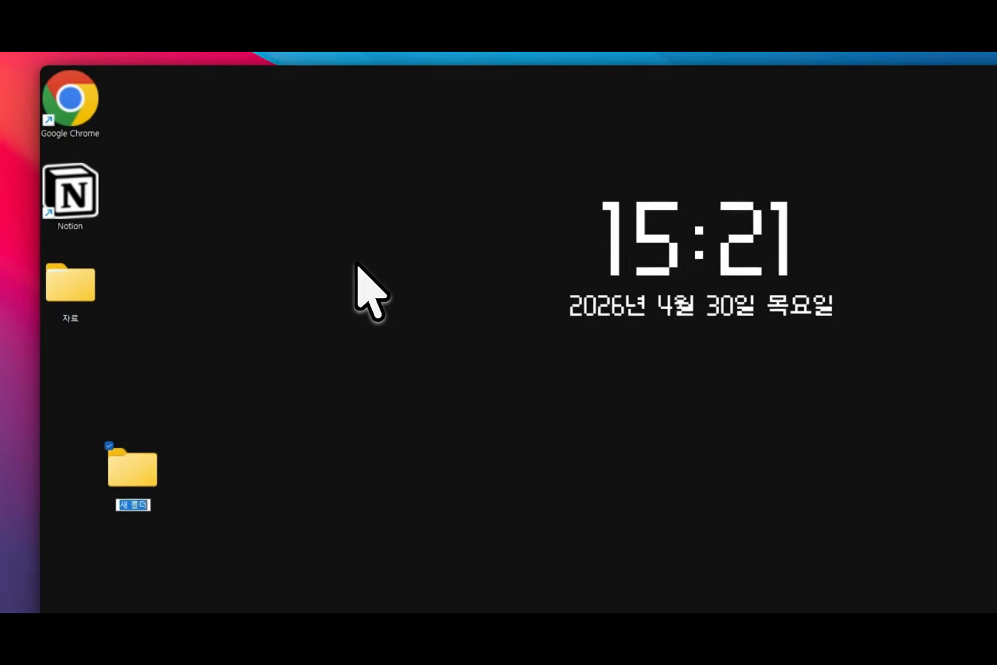
pyautogui.write('ㅐ')
pyautogui.press('BackSpace')
pyautogui.write('o')
pyautogui.press('Return')
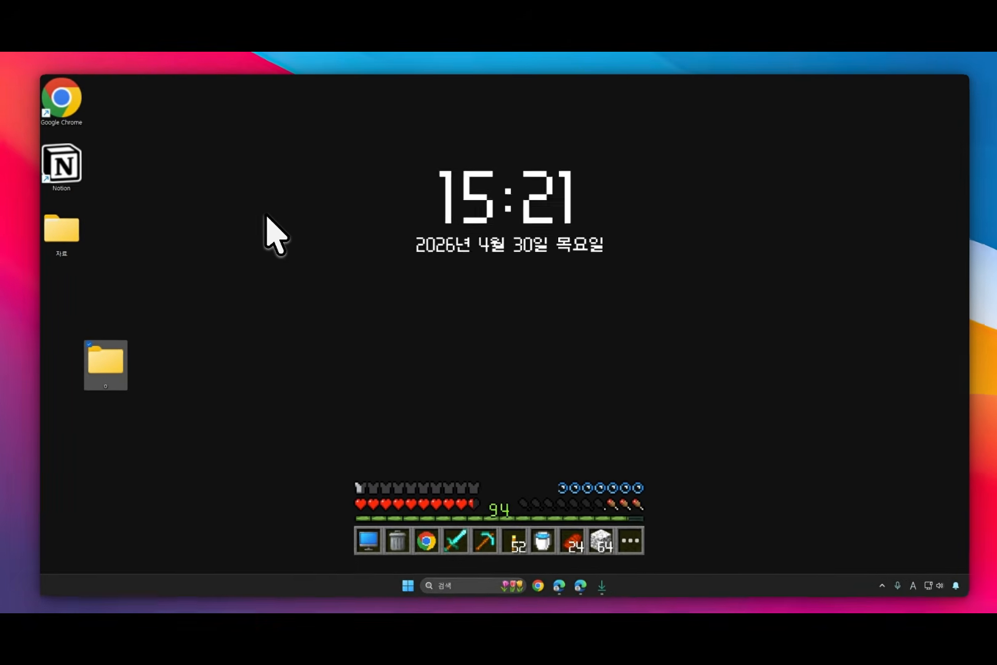
# Step: Move the Google Chrome, Notion and 자료 items into folder o, and place the folder in the desktop's top-left corner
pyautogui.moveTo(151, 408); pyautogui.dragTo(173, 338)
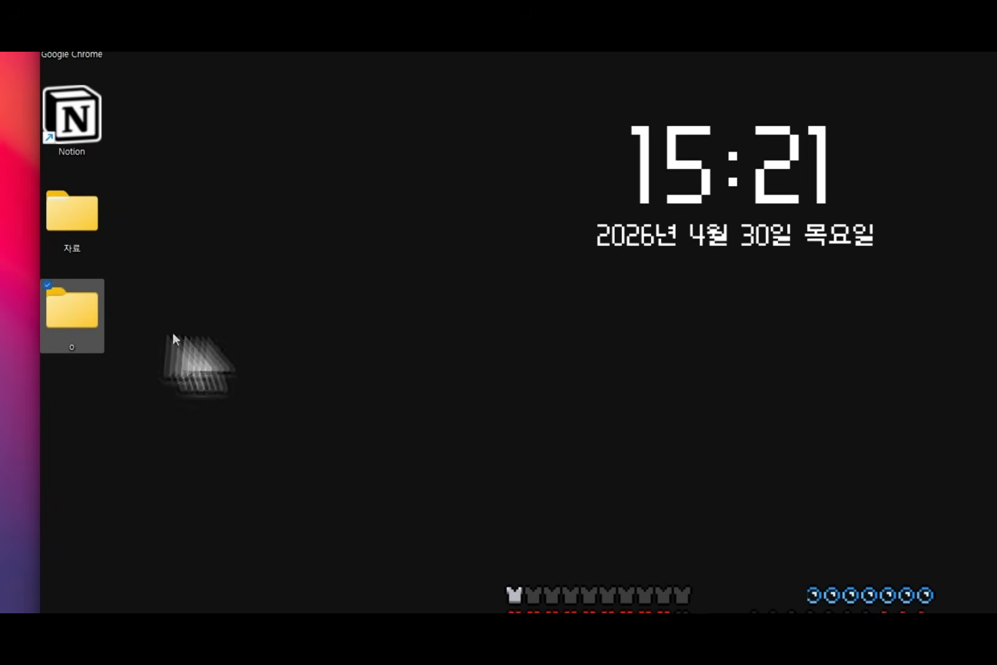
pyautogui.moveTo(244, 269); pyautogui.dragTo(60, 371)
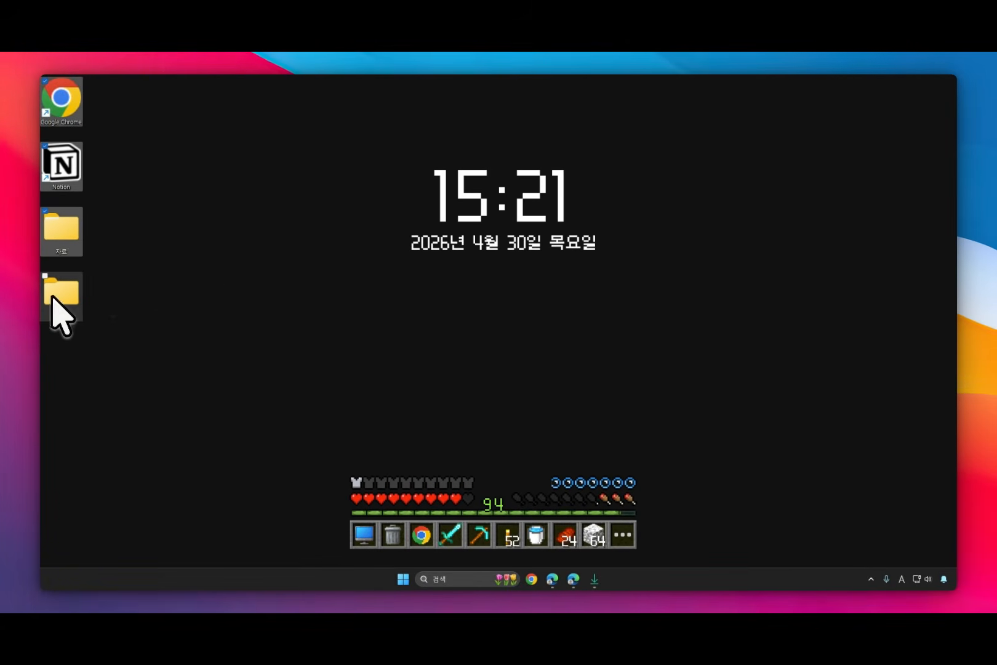
pyautogui.moveTo(69, 291); pyautogui.dragTo(85, 81)
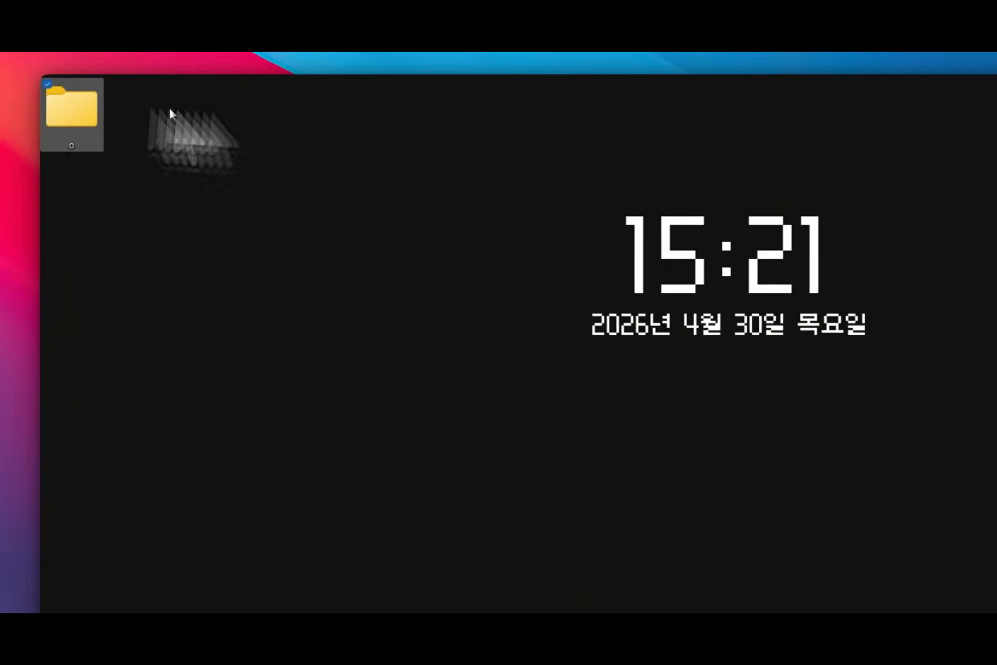
# Step: Open the icon chooser for folder o from the customization settings in its properties
pyautogui.rightClick(73, 108)
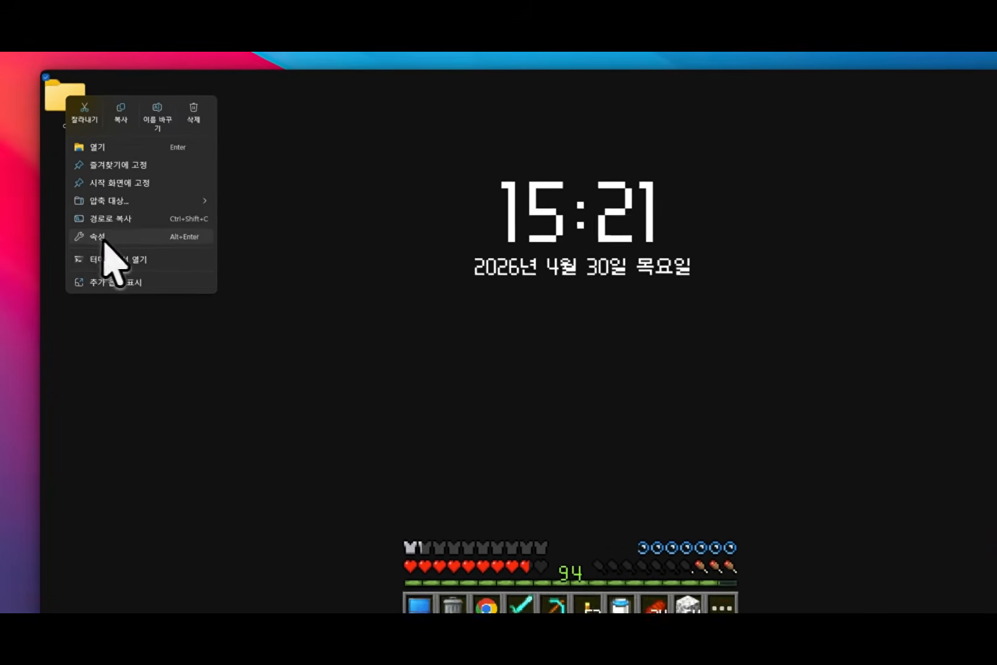
pyautogui.click(99, 236)
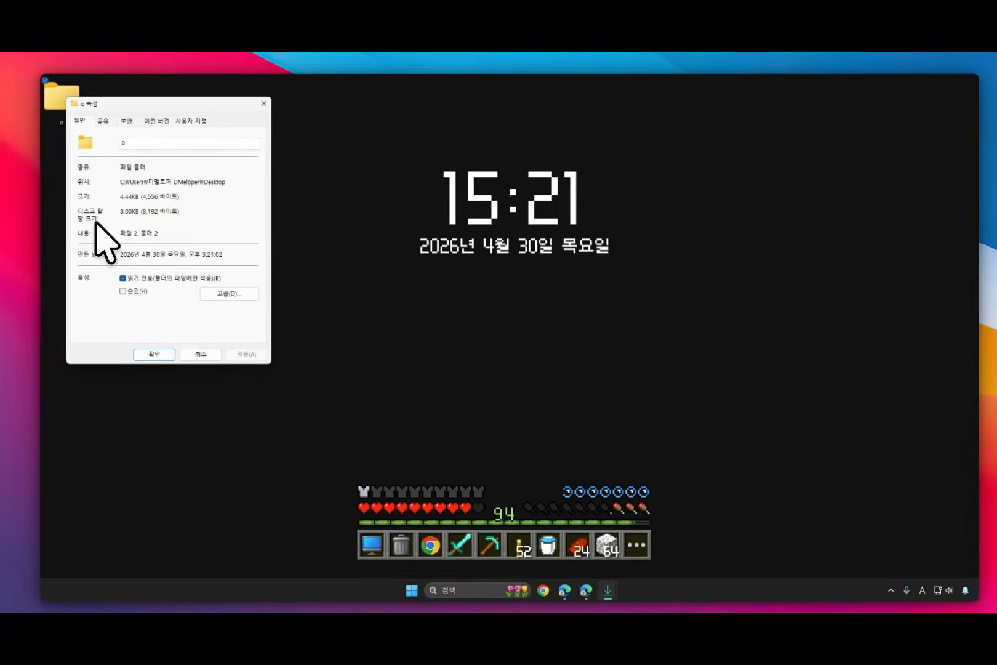
pyautogui.click(184, 121)
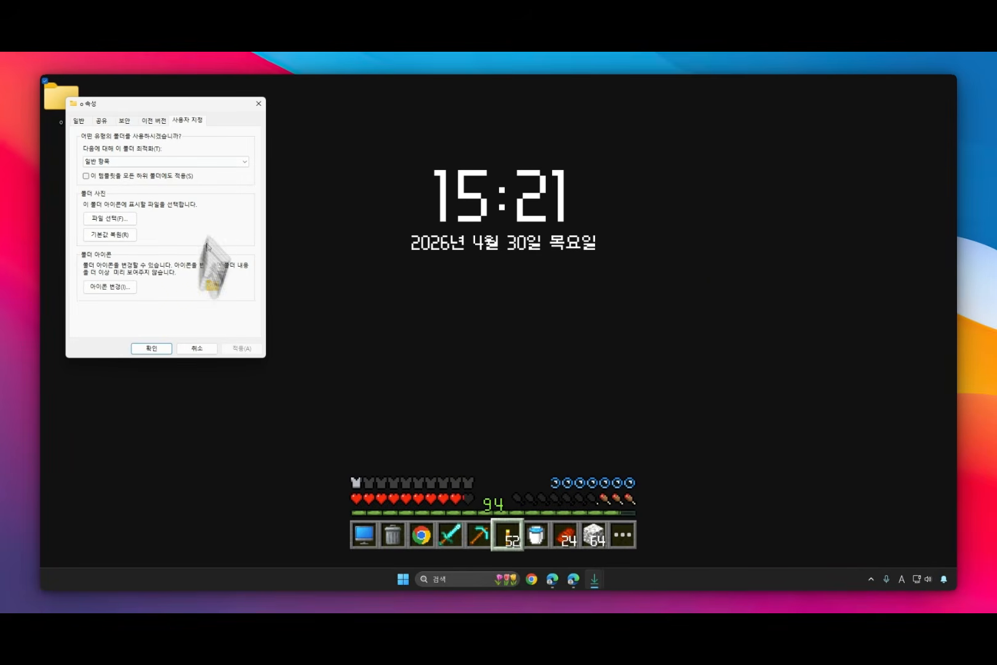
pyautogui.click(110, 286)
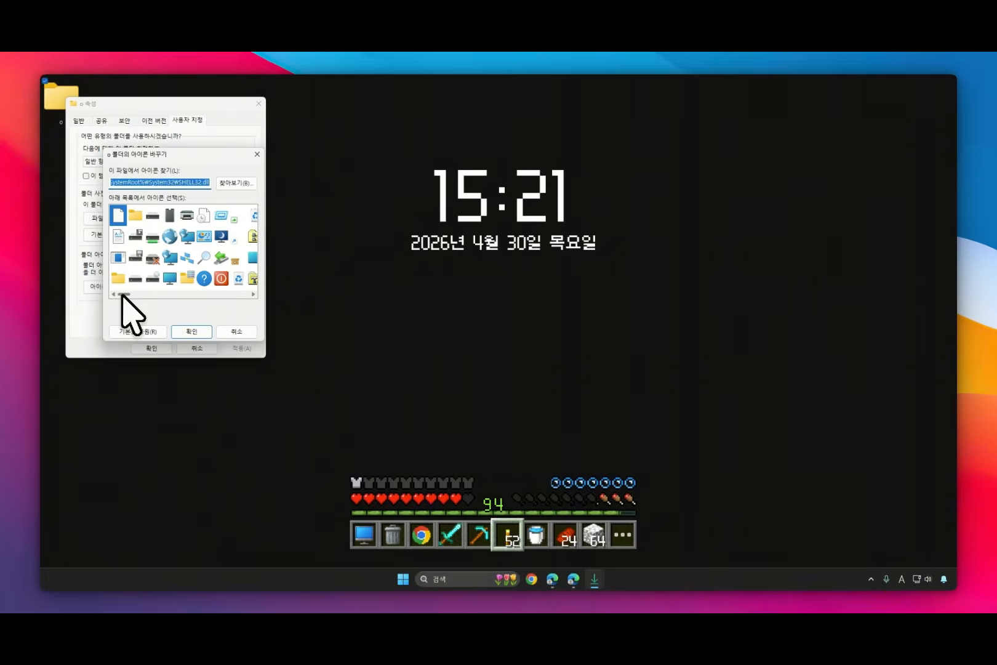
# Step: Choose a blank, transparent icon from SHELL32.dll for folder o and apply it to the folder
pyautogui.click(253, 294)
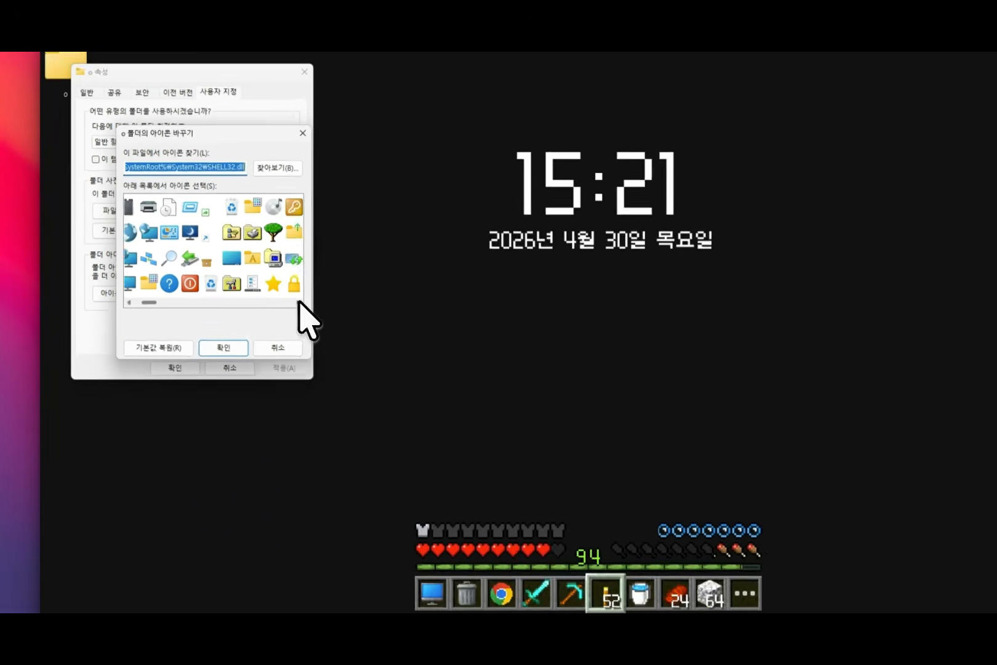
pyautogui.click(298, 302)
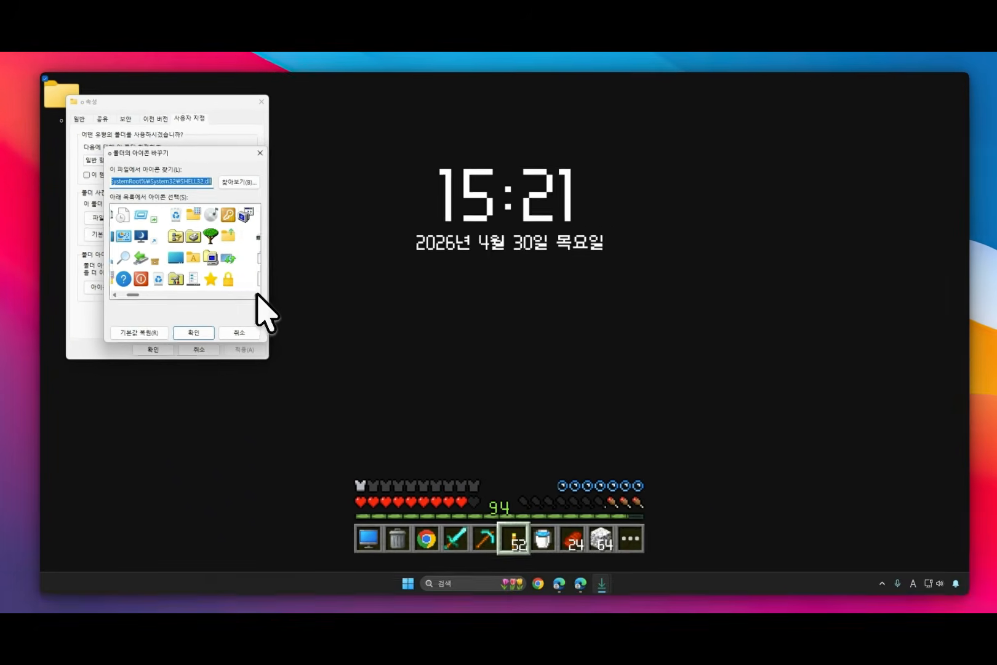
pyautogui.click(299, 302)
pyautogui.click(299, 302)
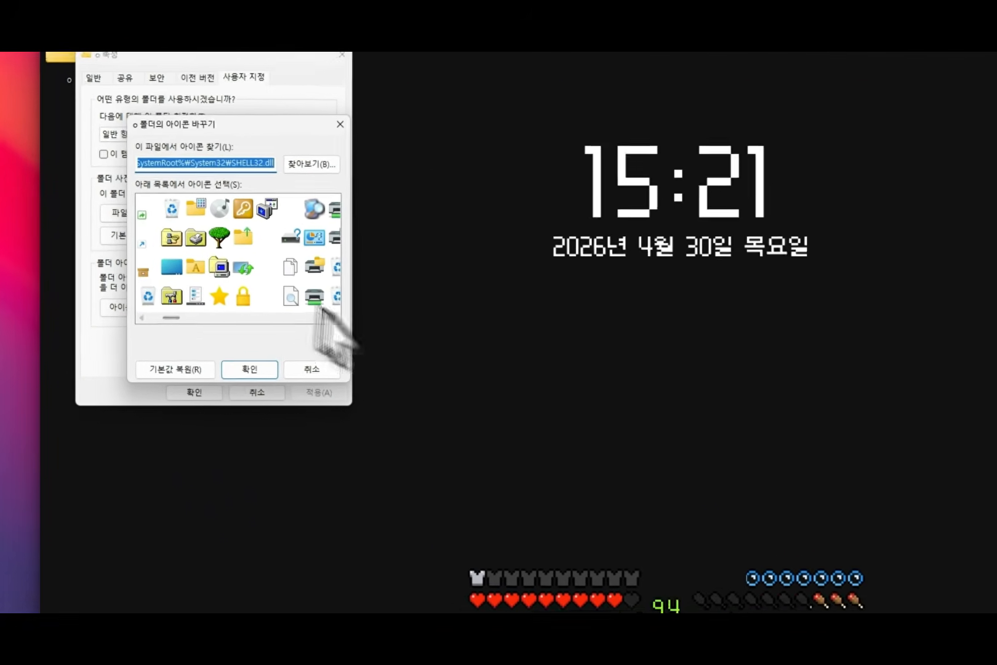
pyautogui.click(334, 318)
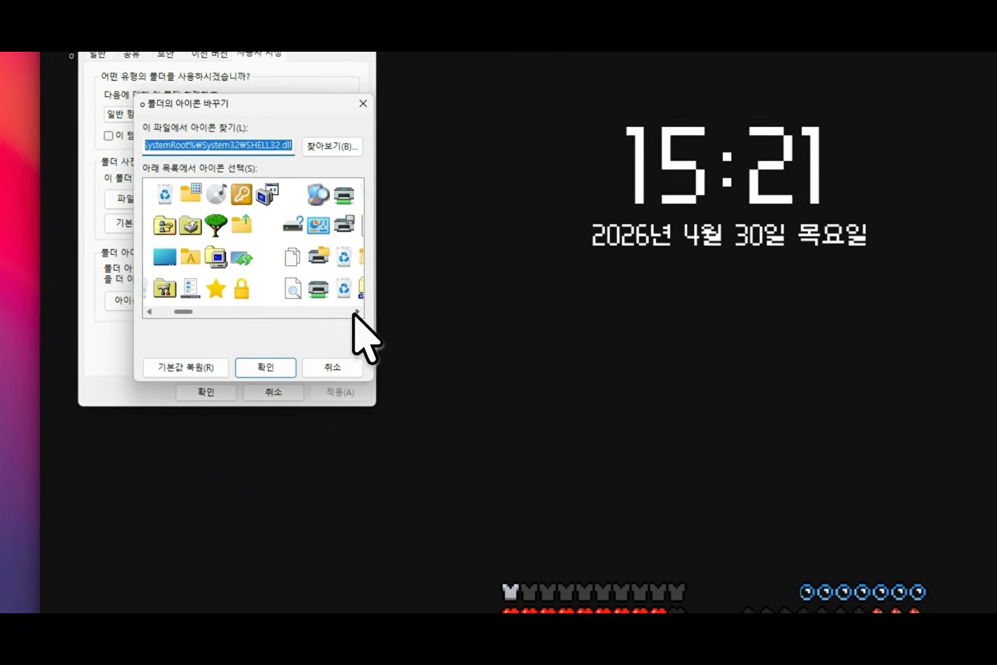
pyautogui.click(334, 317)
pyautogui.click(219, 296)
pyautogui.click(219, 266)
pyautogui.click(235, 260)
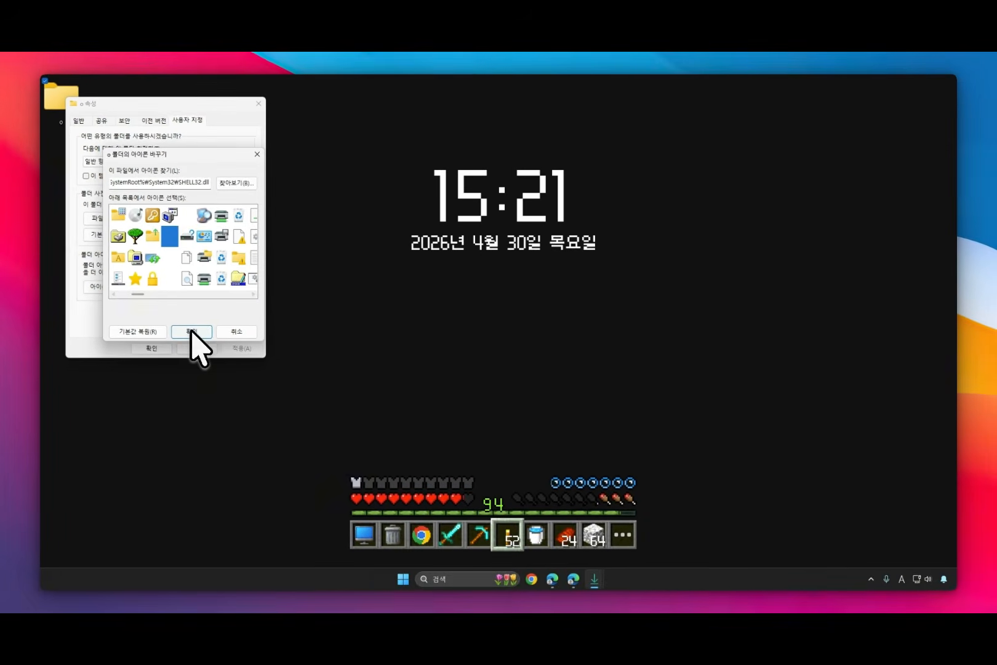
pyautogui.click(191, 331)
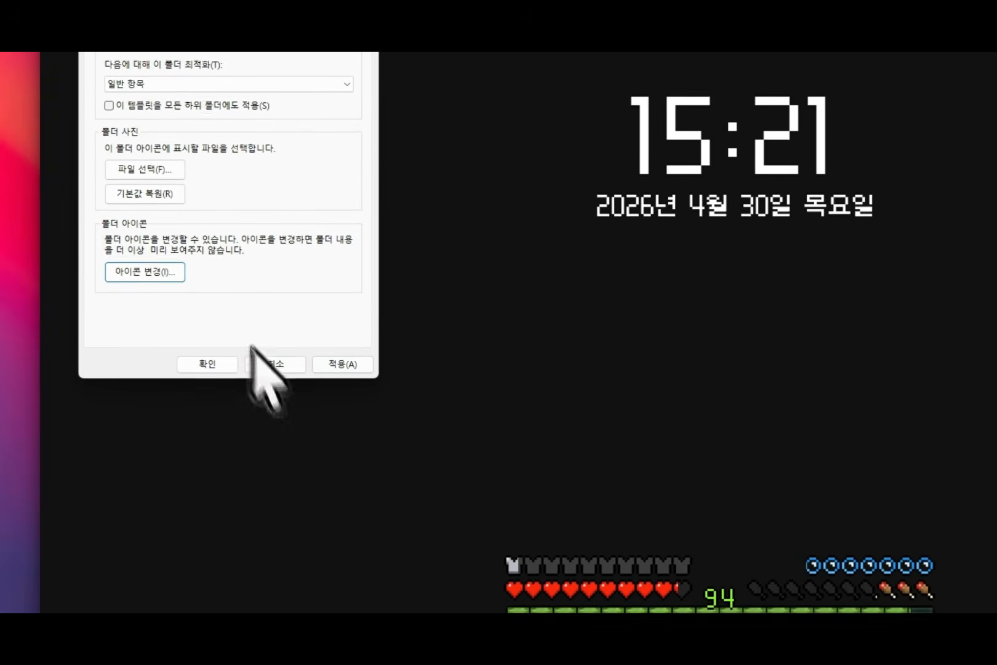
pyautogui.click(157, 347)
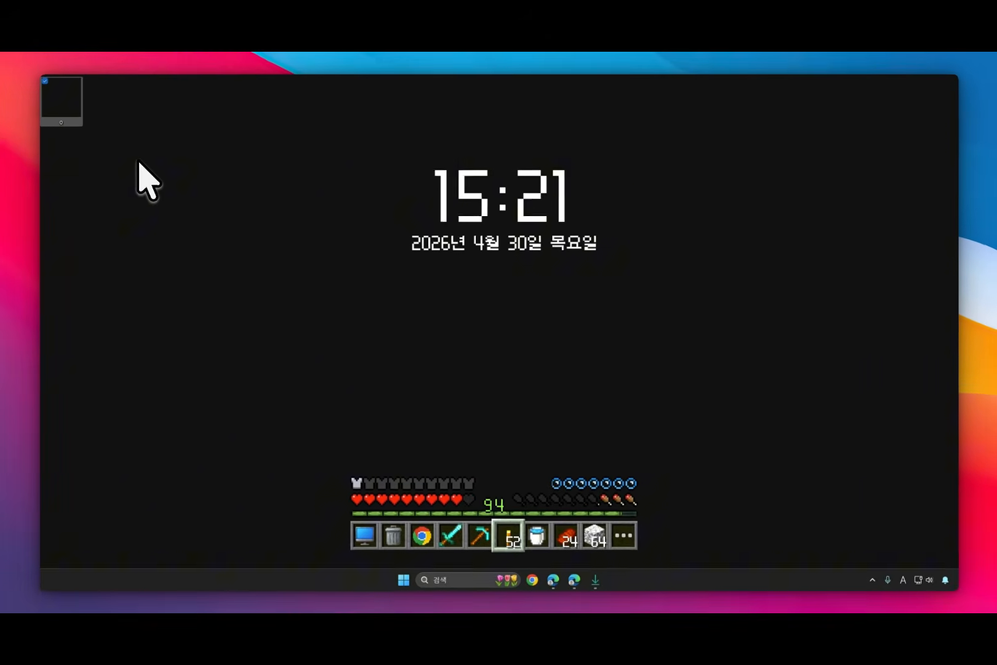
# Step: Check the transparent folder's place on the desktop by selecting it, and clear the selection
pyautogui.click(137, 161)
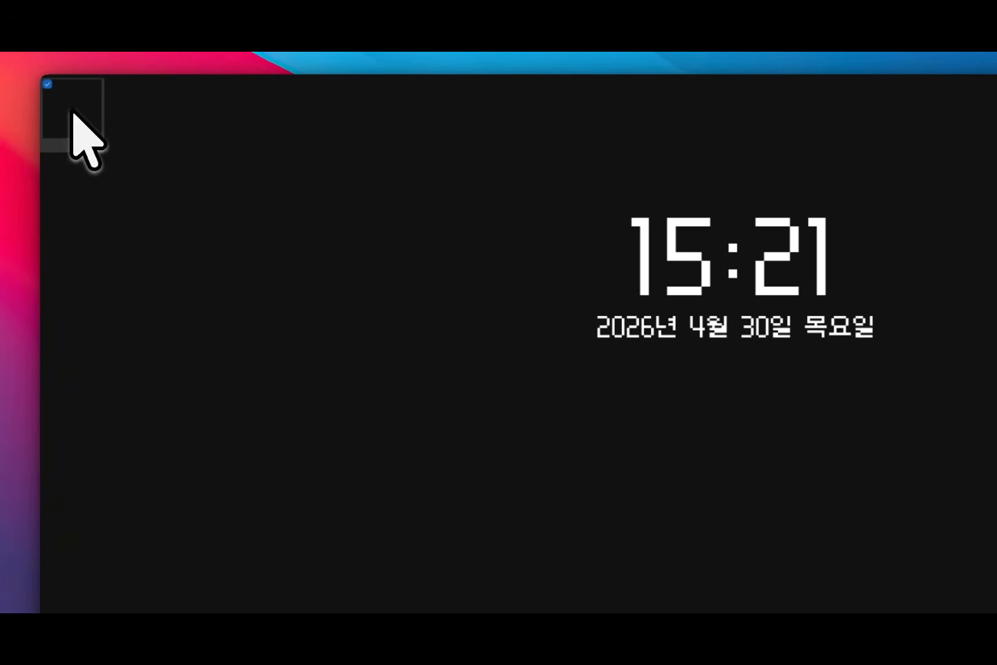
pyautogui.moveTo(50, 116); pyautogui.dragTo(47, 111)
pyautogui.click(133, 169)
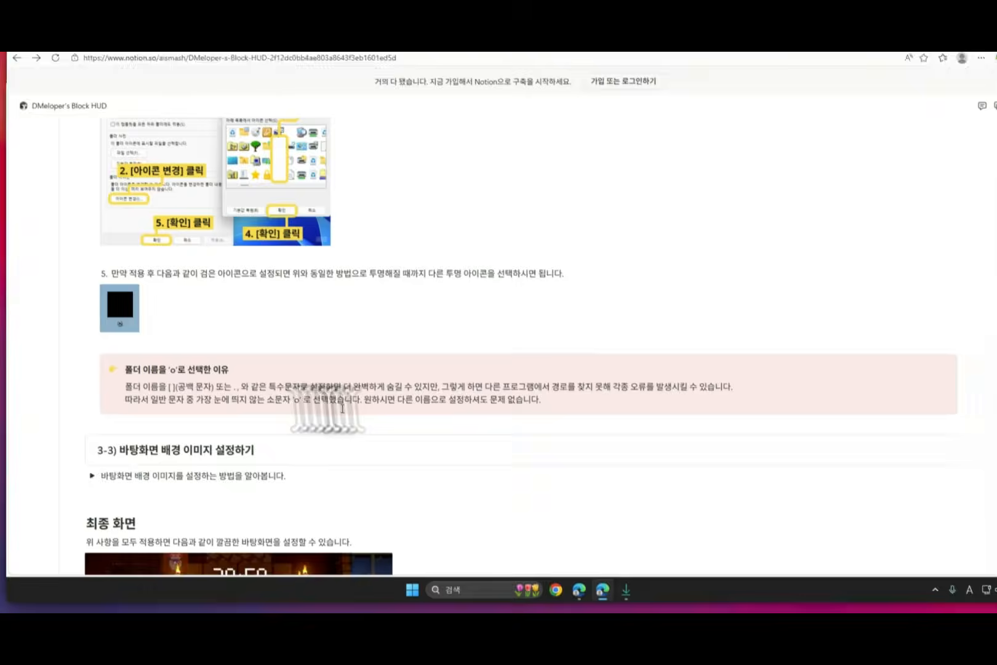
# Step: Read the guide's note on naming the folder 'o' and continue to section 3-3 on setting the desktop background
pyautogui.moveTo(225, 410); pyautogui.dragTo(300, 410)
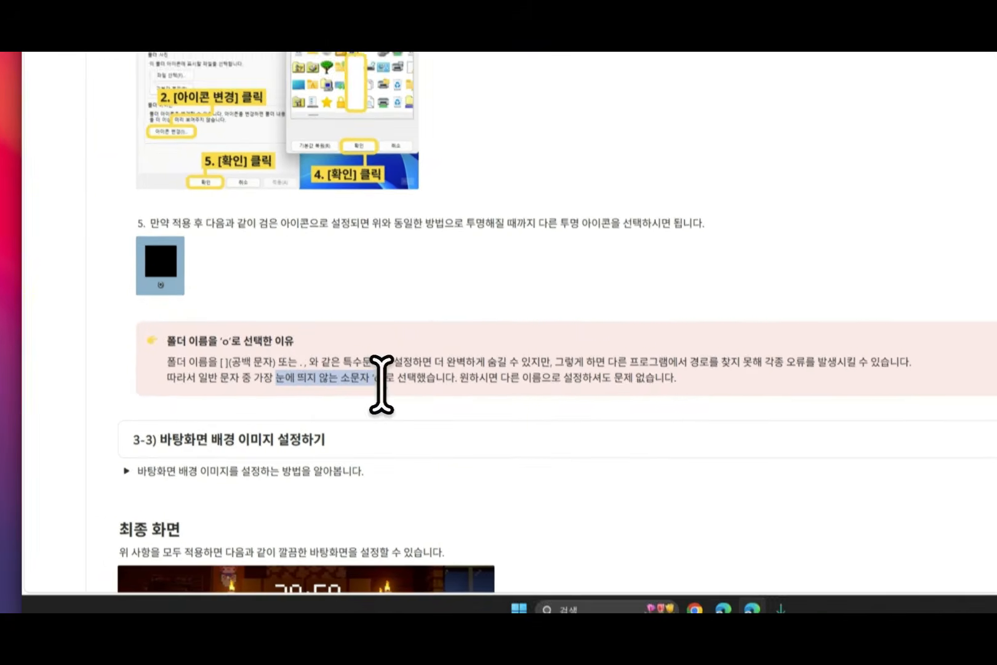
pyautogui.moveTo(381, 384); pyautogui.dragTo(387, 378)
pyautogui.click(394, 378)
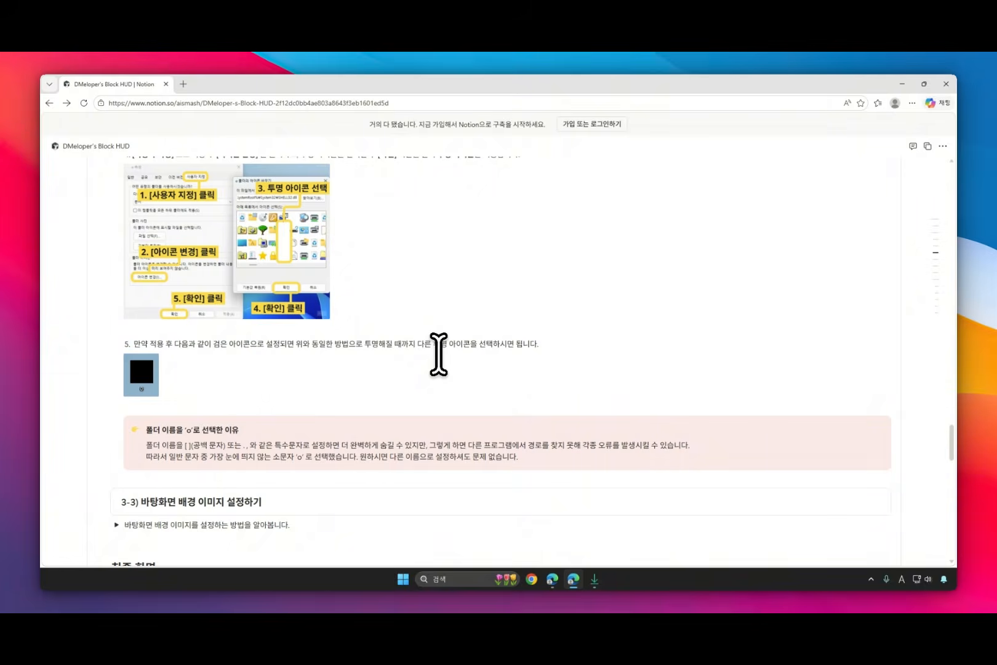
pyautogui.scroll(-4, 439, 354)
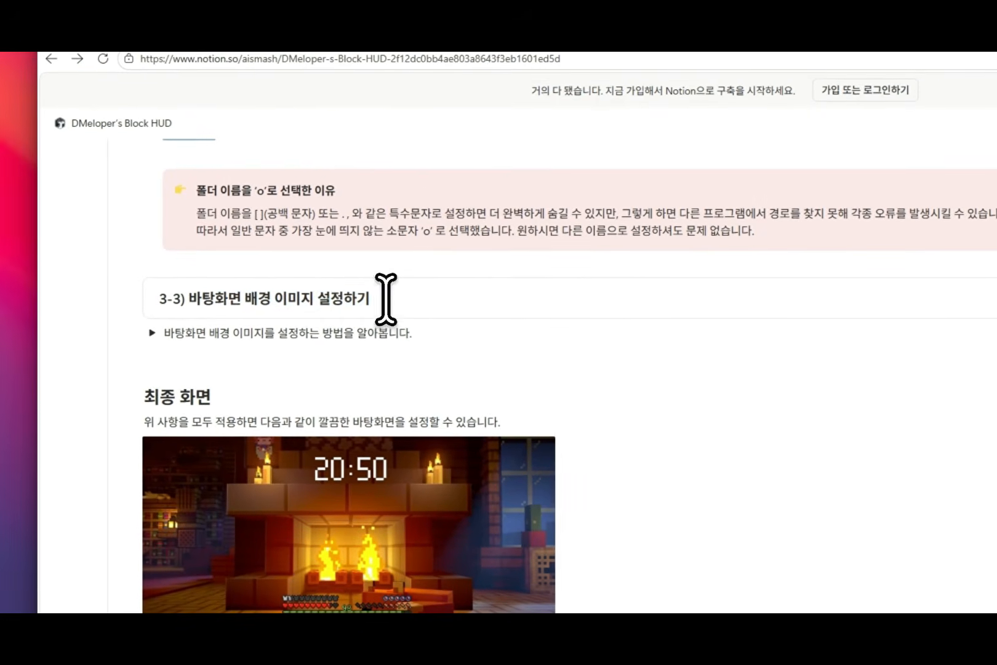
# Step: Open the animated wallpaper collection from section 3-3 and review the free Lively Wallpaper section, collapsing it when done
pyautogui.click(151, 332)
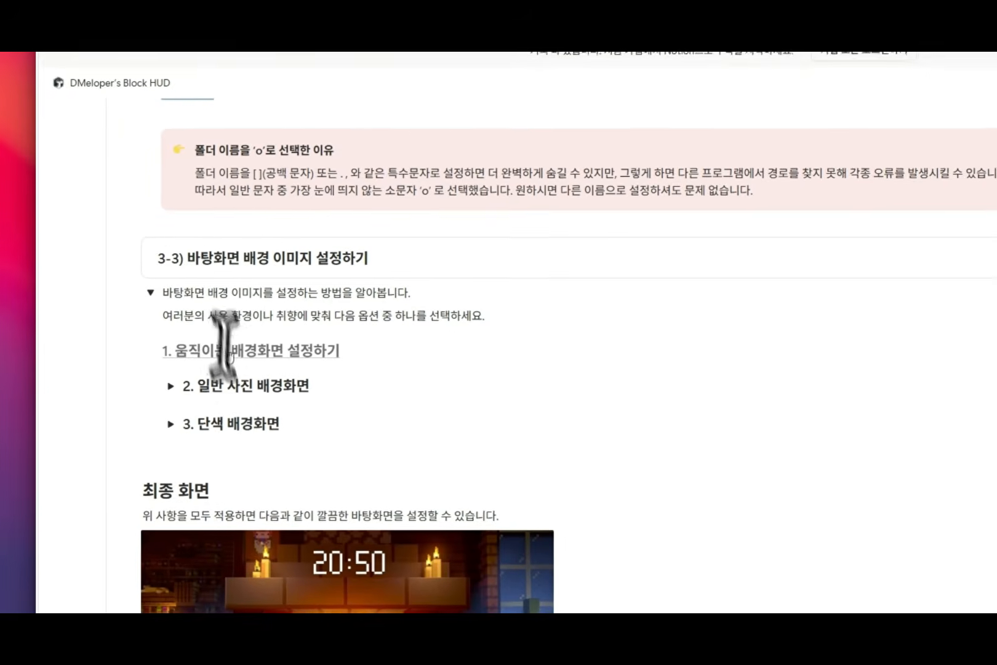
pyautogui.click(172, 324)
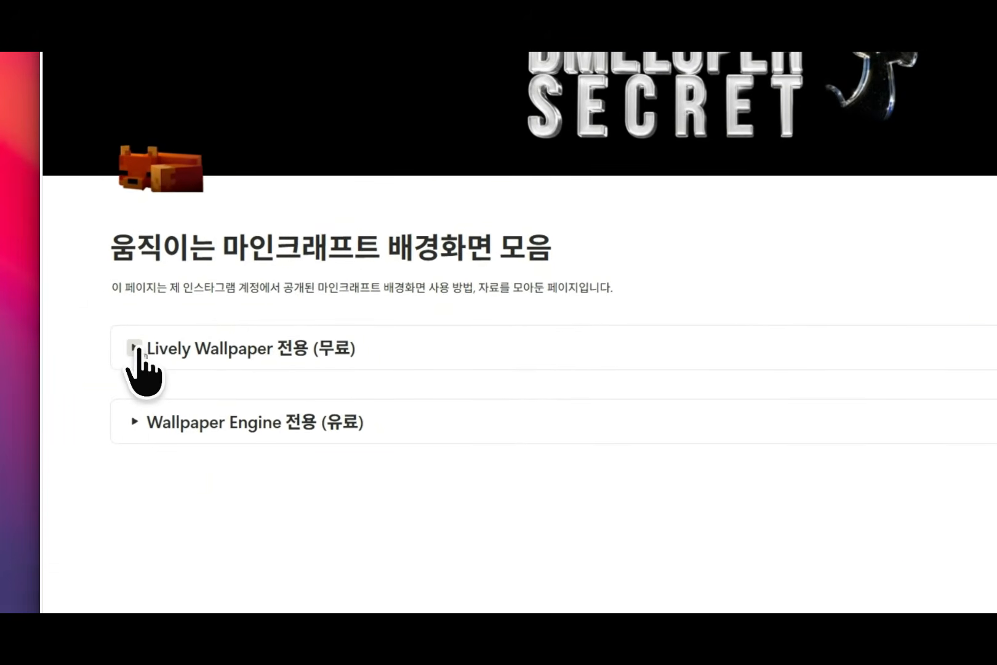
pyautogui.click(134, 360)
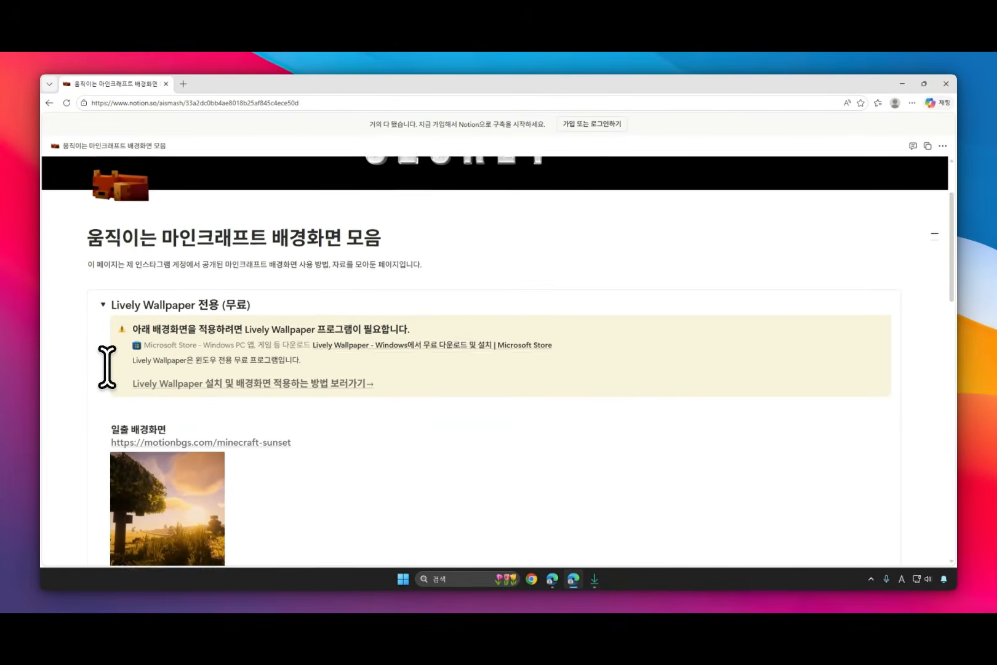
pyautogui.scroll(-1, 107, 367)
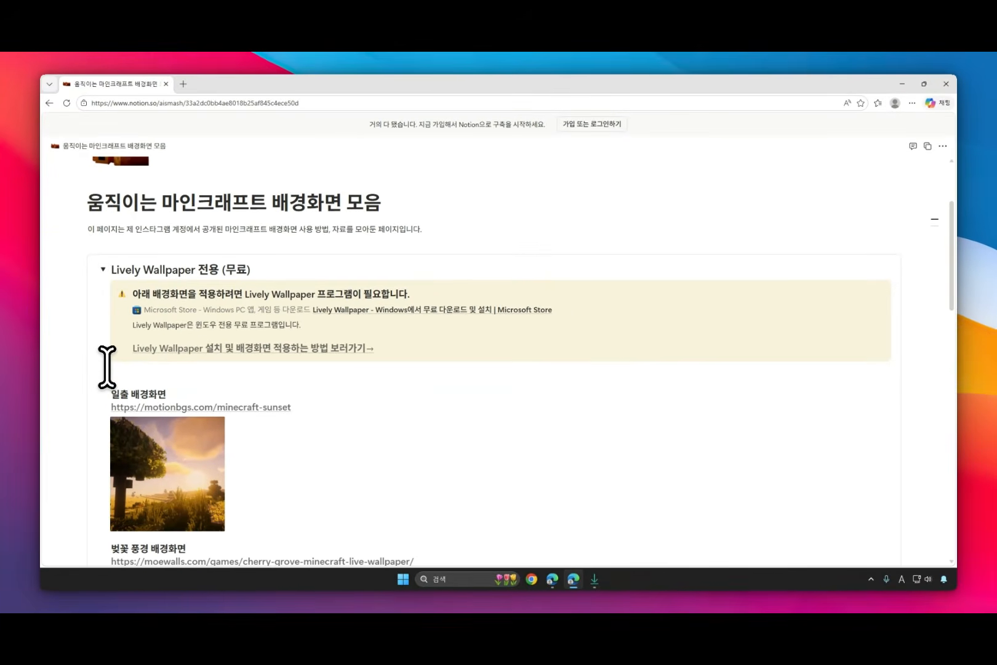
pyautogui.moveTo(359, 309)
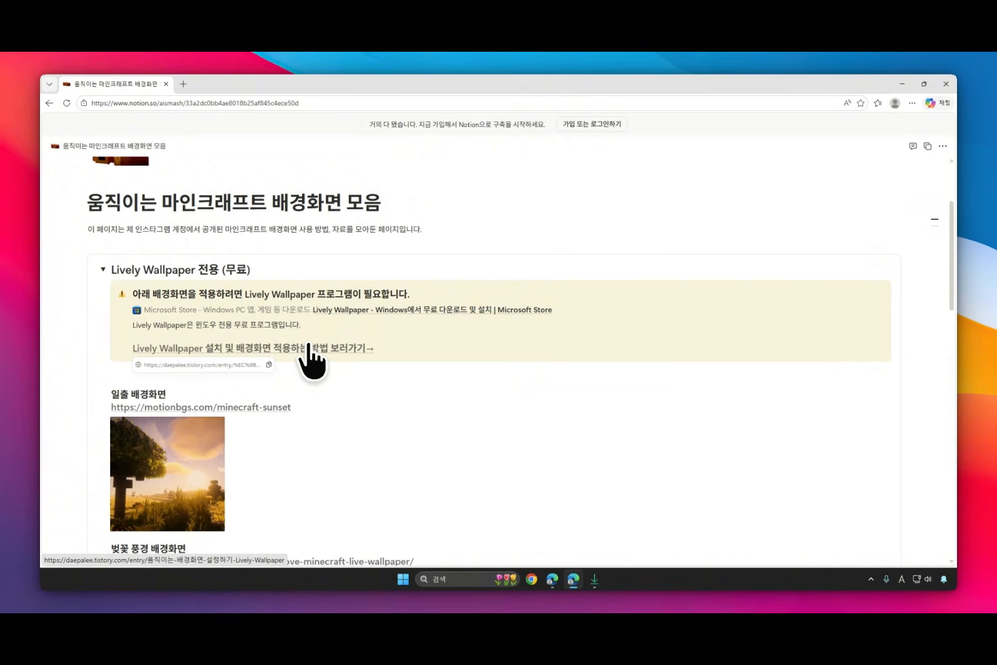
pyautogui.scroll(-3, 311, 354)
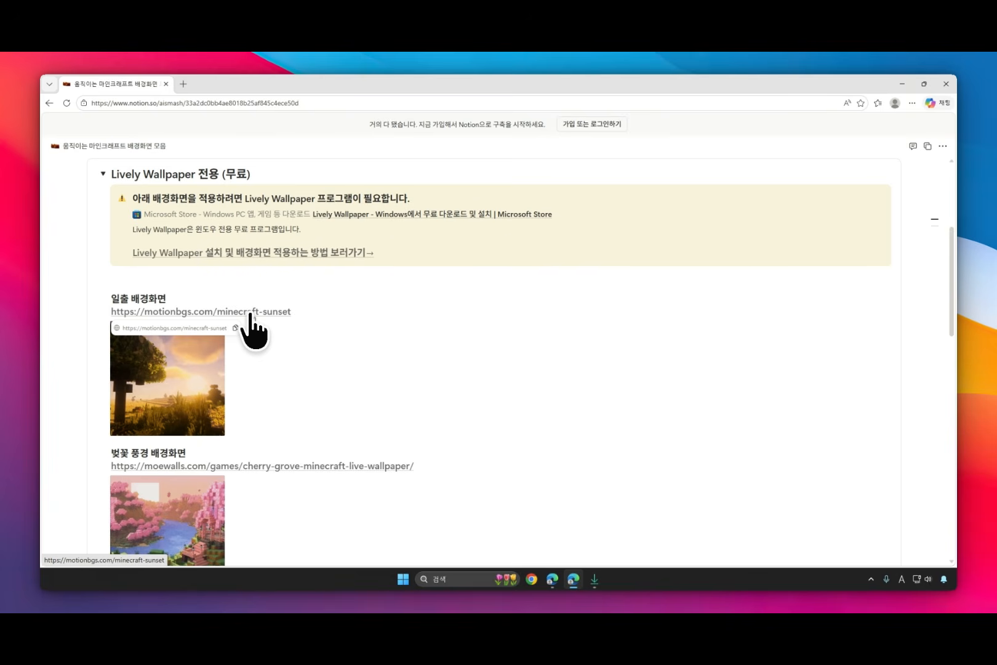
pyautogui.click(103, 174)
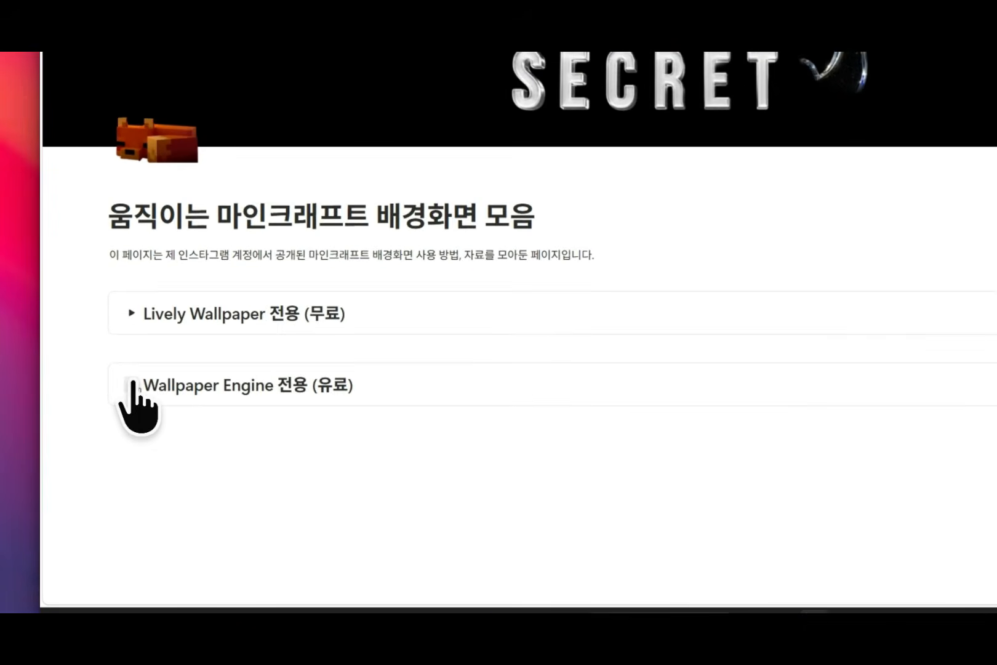
# Step: Review the paid Wallpaper Engine section of the wallpaper collection, collapse it and return to the desktop
pyautogui.click(100, 411)
pyautogui.scroll(-4, 131, 368)
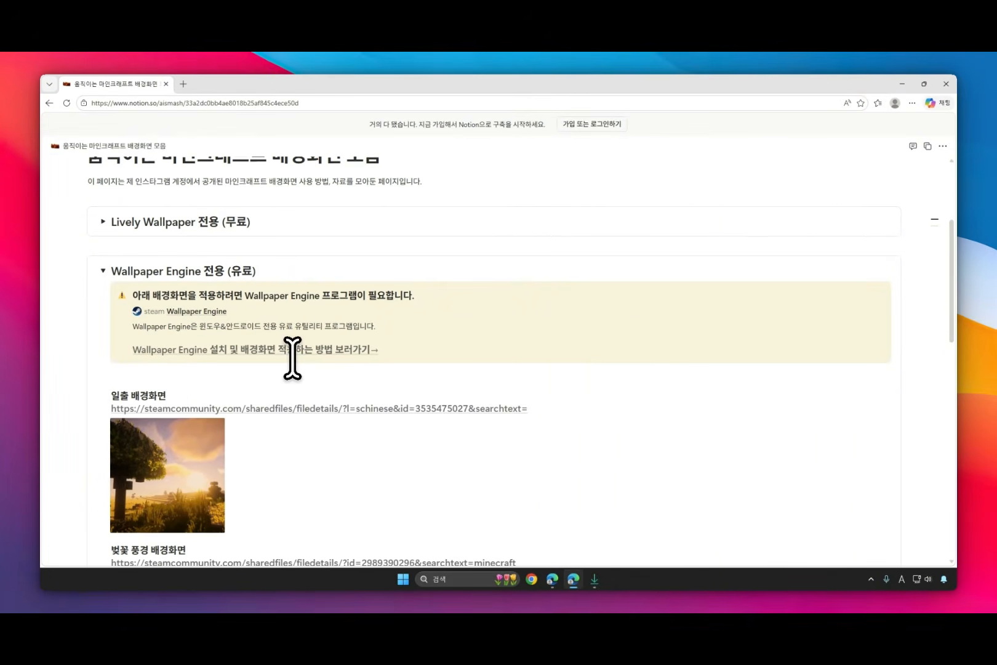
pyautogui.scroll(-1, 292, 357)
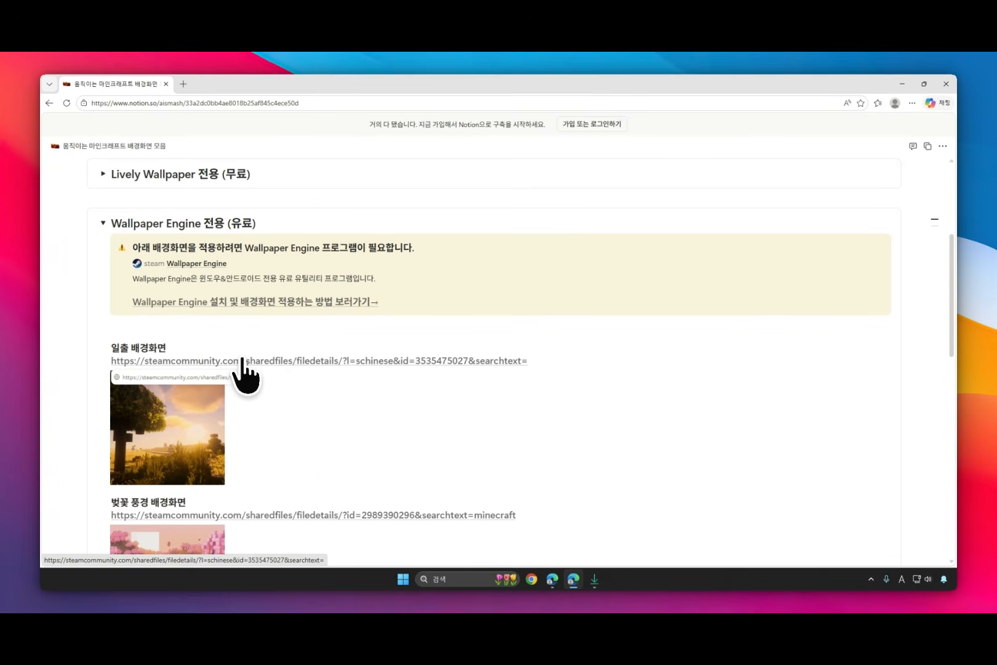
pyautogui.click(102, 223)
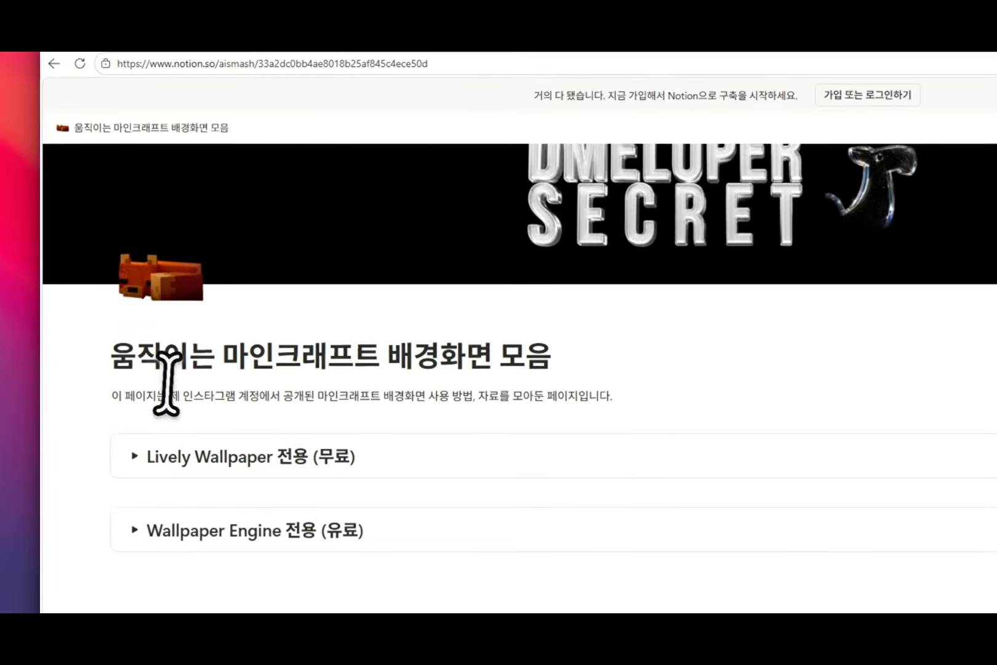
pyautogui.click(949, 71)
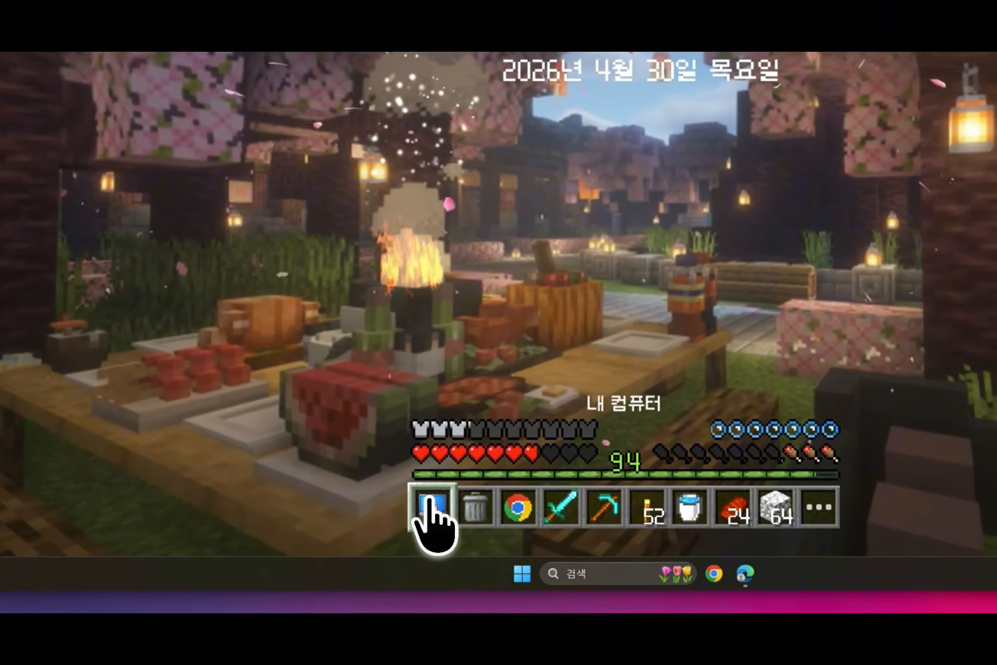
# Step: Test the hotbar by launching 내 컴퓨터 (My Computer), closing its window and launching the Recycle Bin
pyautogui.doubleClick(426, 514)
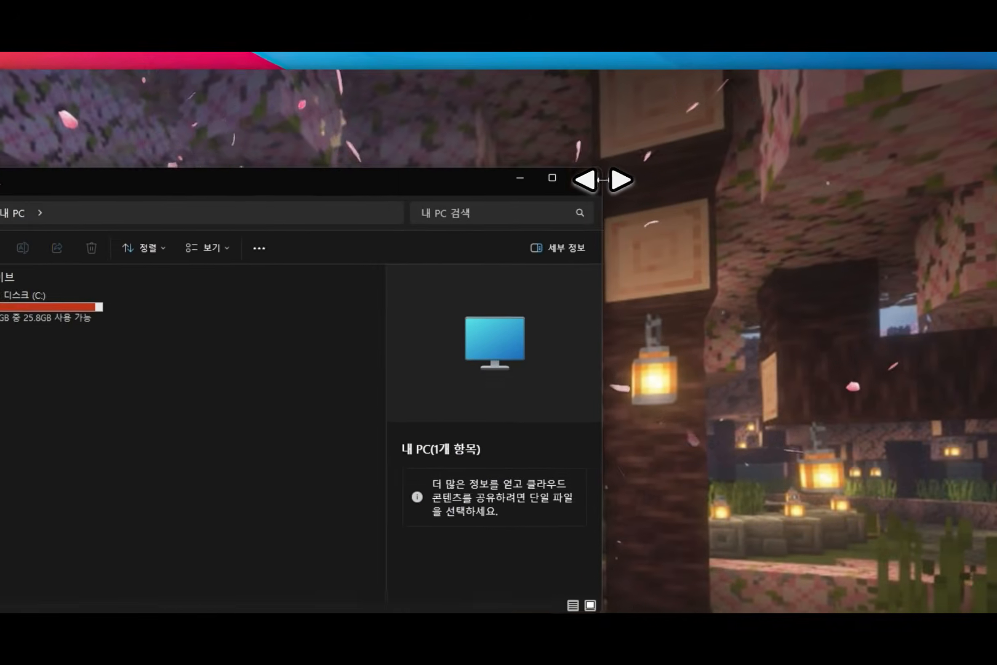
pyautogui.click(585, 178)
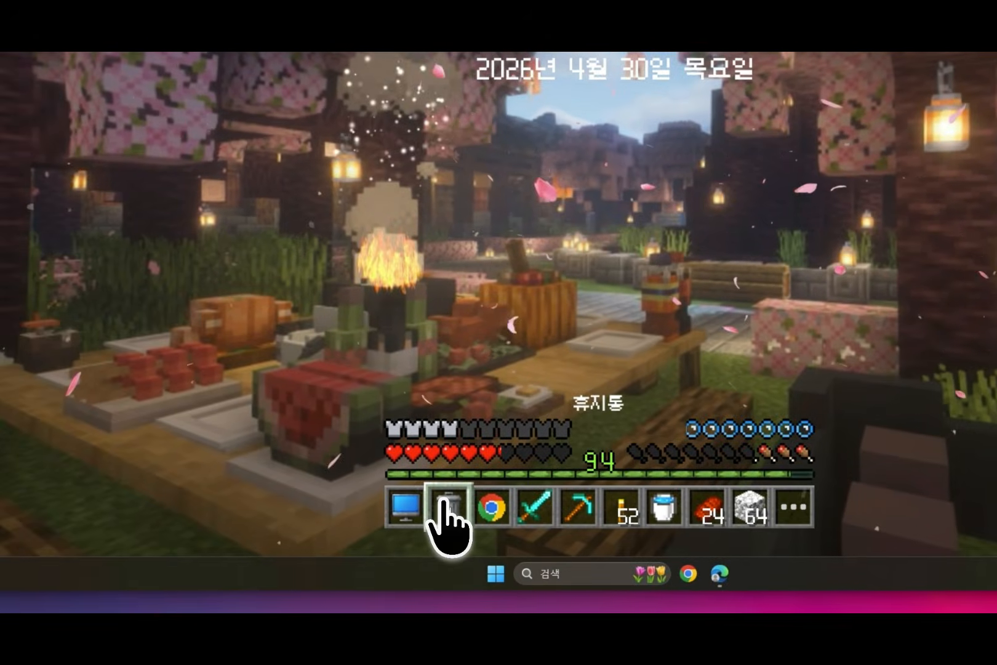
pyautogui.doubleClick(444, 502)
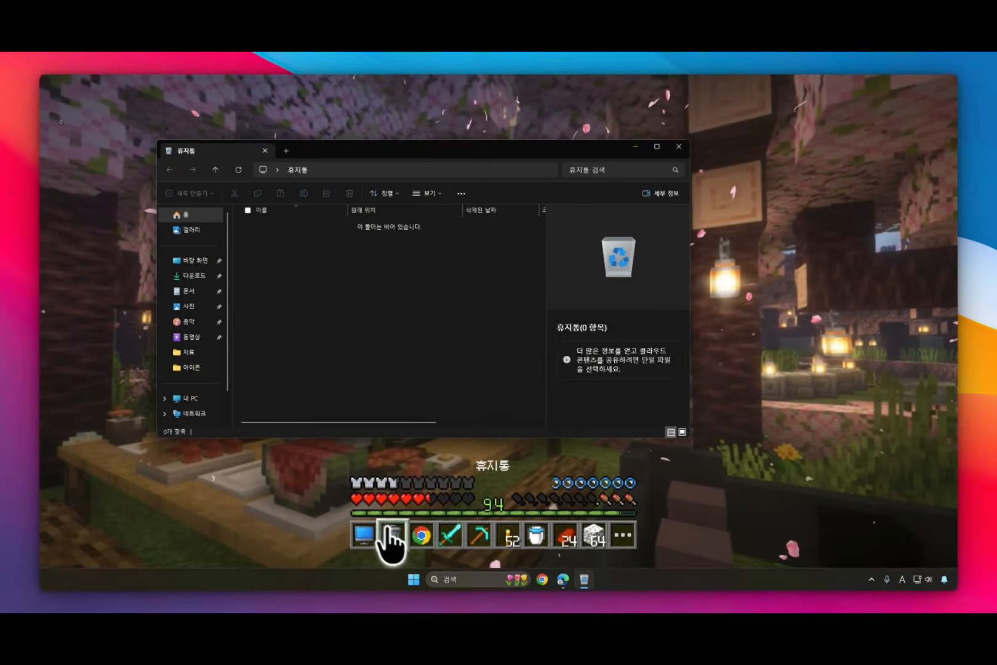
# Step: Compare the context menus of the hotbar's Recycle Bin slot and the empty area inside the Recycle Bin window, and close the window
pyautogui.rightClick(387, 529)
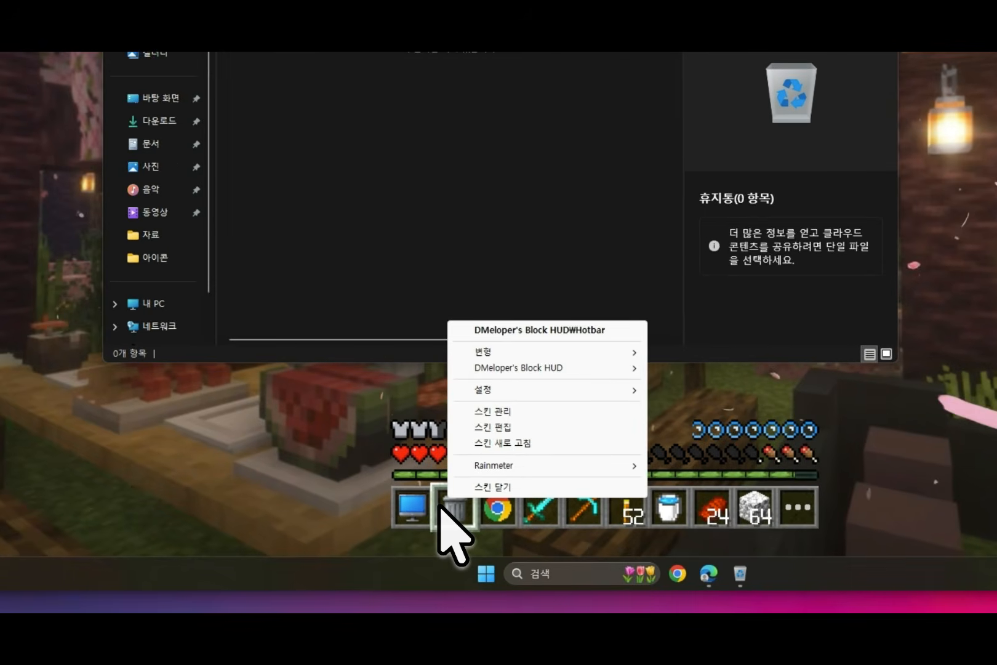
pyautogui.click(364, 422)
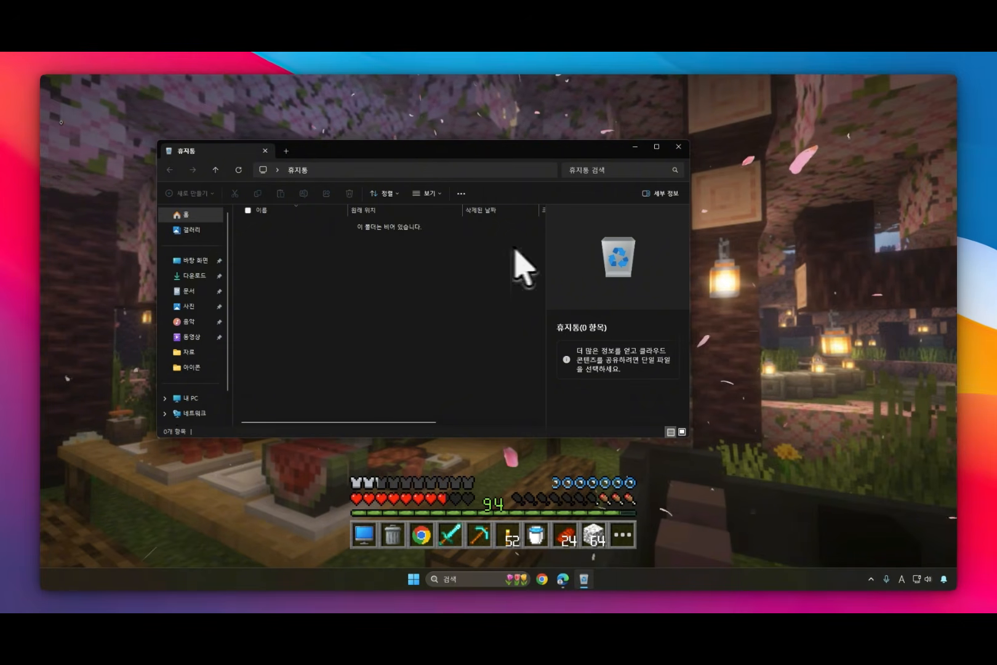
pyautogui.moveTo(42, 161); pyautogui.dragTo(97, 216)
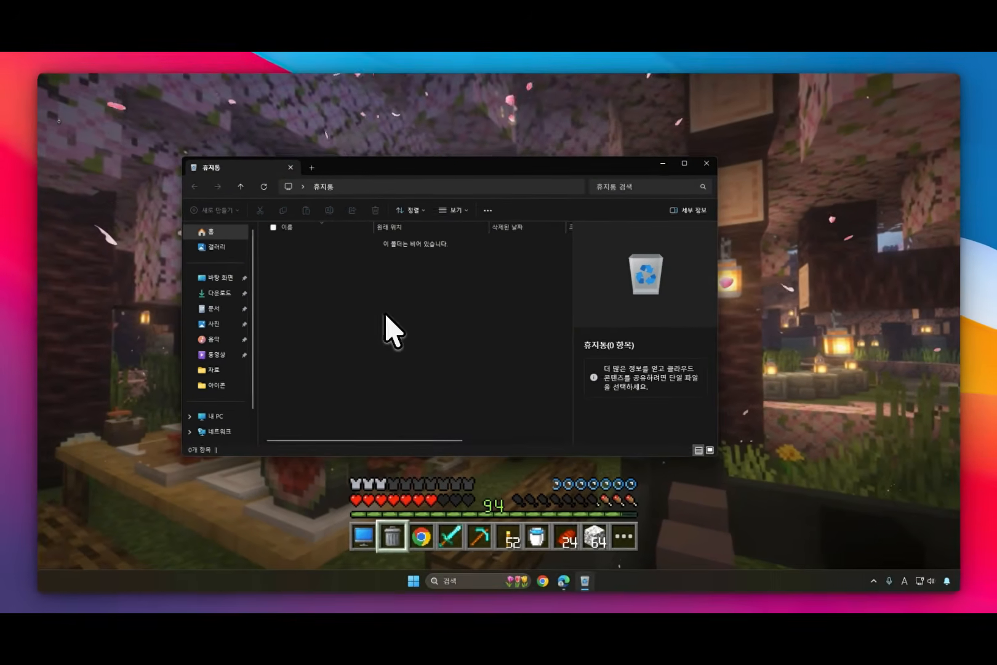
pyautogui.rightClick(359, 297)
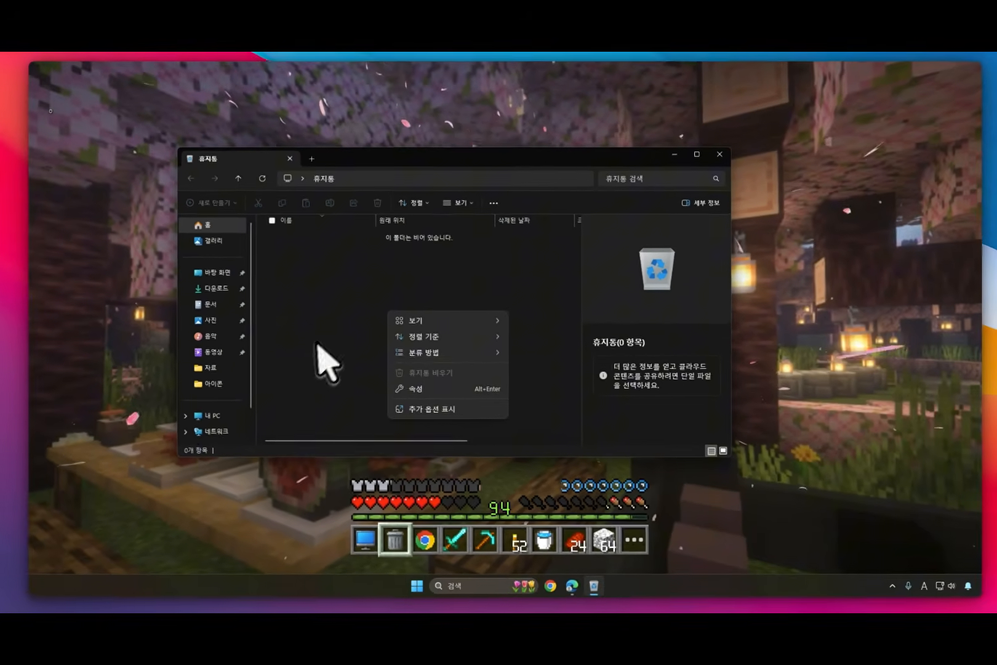
pyautogui.click(317, 345)
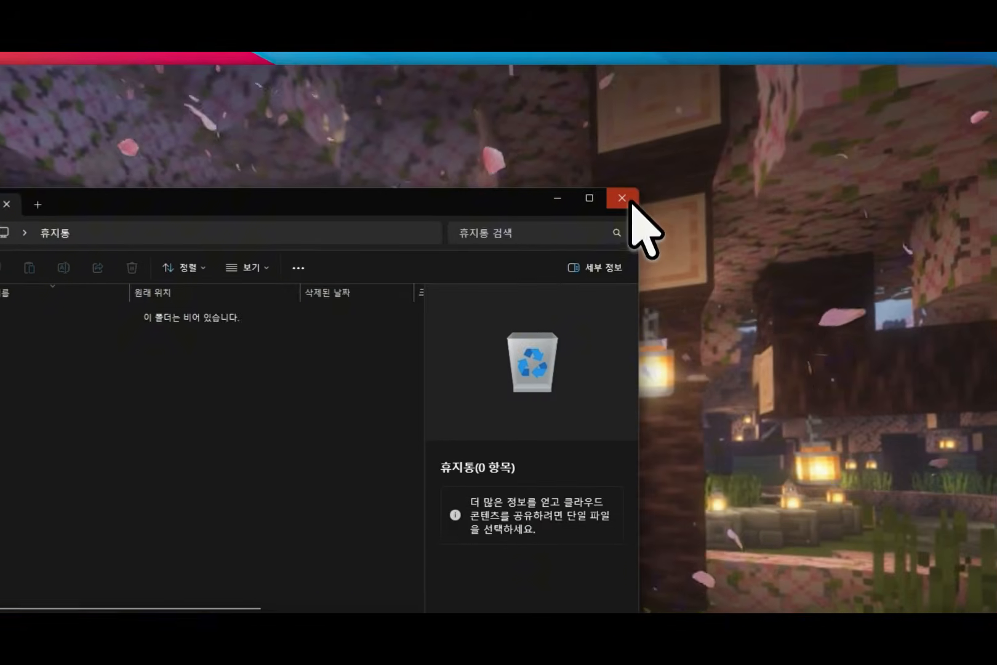
pyautogui.click(623, 199)
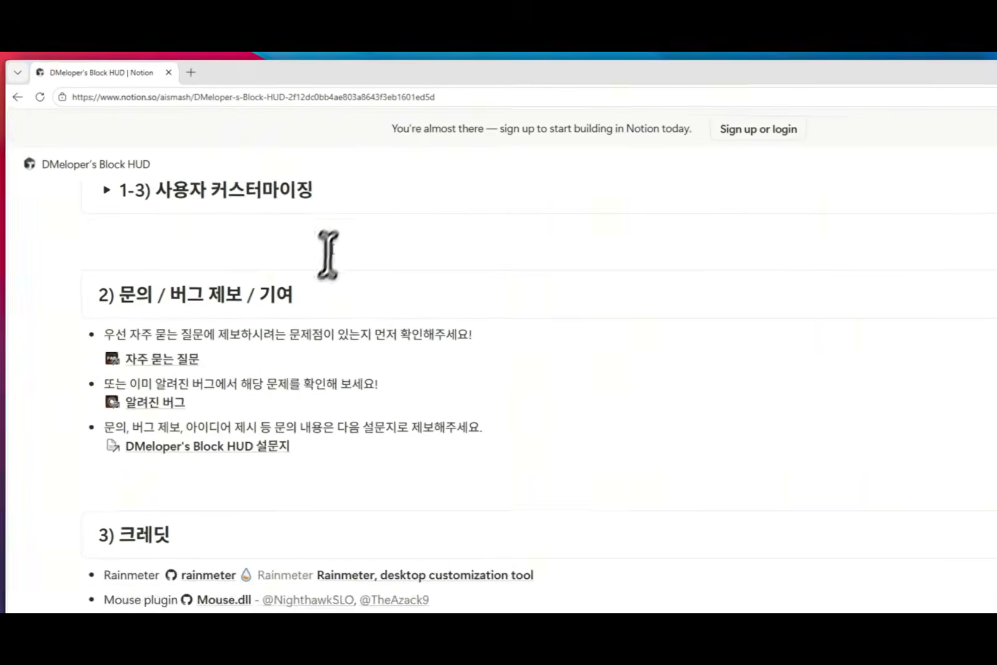
# Step: Open the 자주 묻는 질문 (FAQ) page from the Block HUD guide's section 2 and look through its questions and chatbot section
pyautogui.scroll(10, 328, 252)
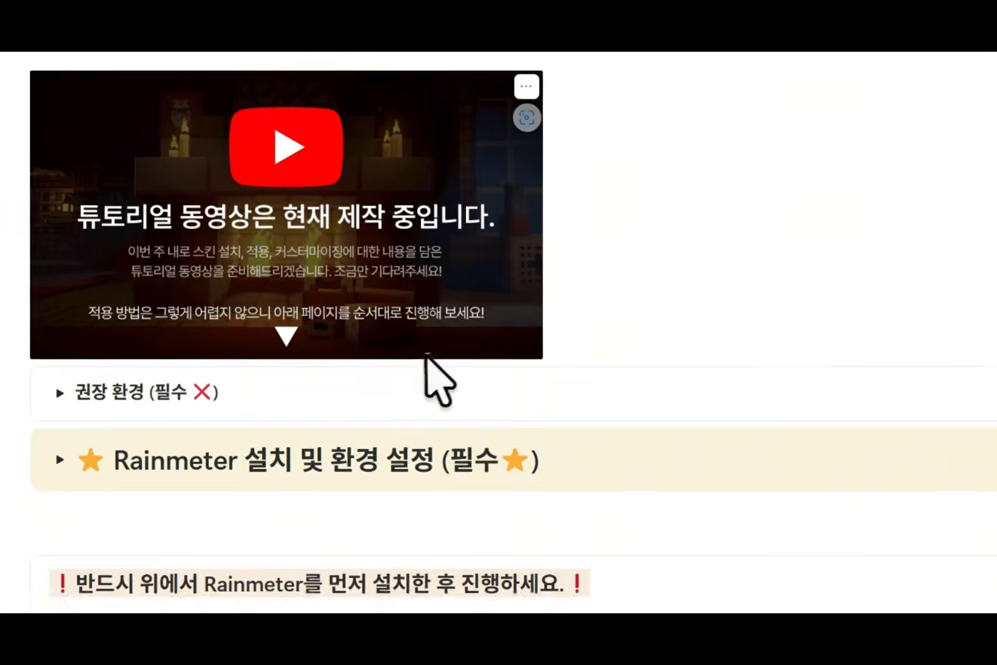
pyautogui.scroll(-10, 426, 355)
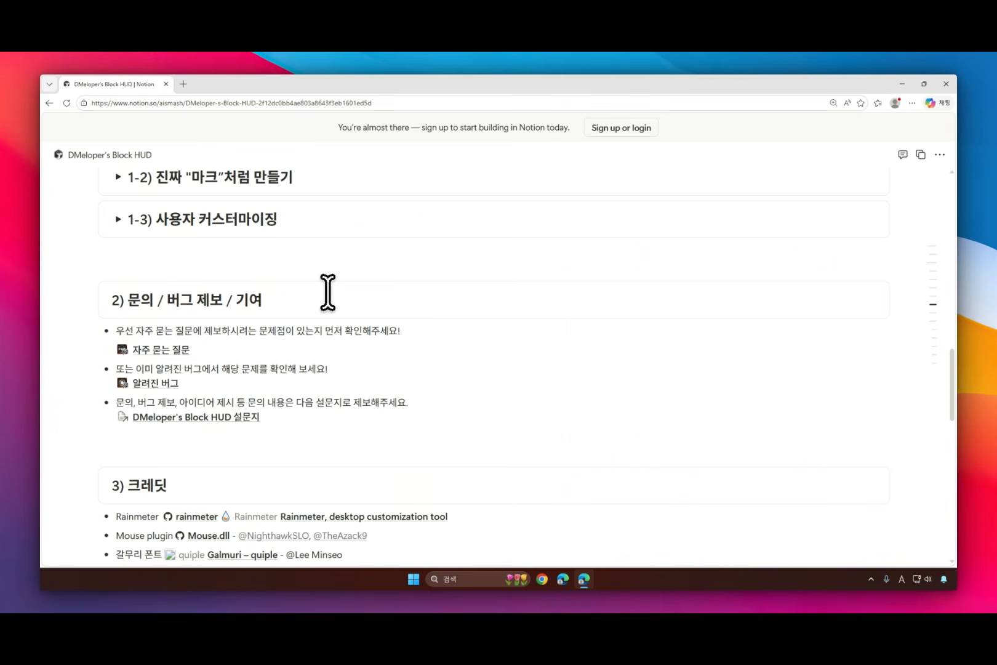
pyautogui.click(171, 349)
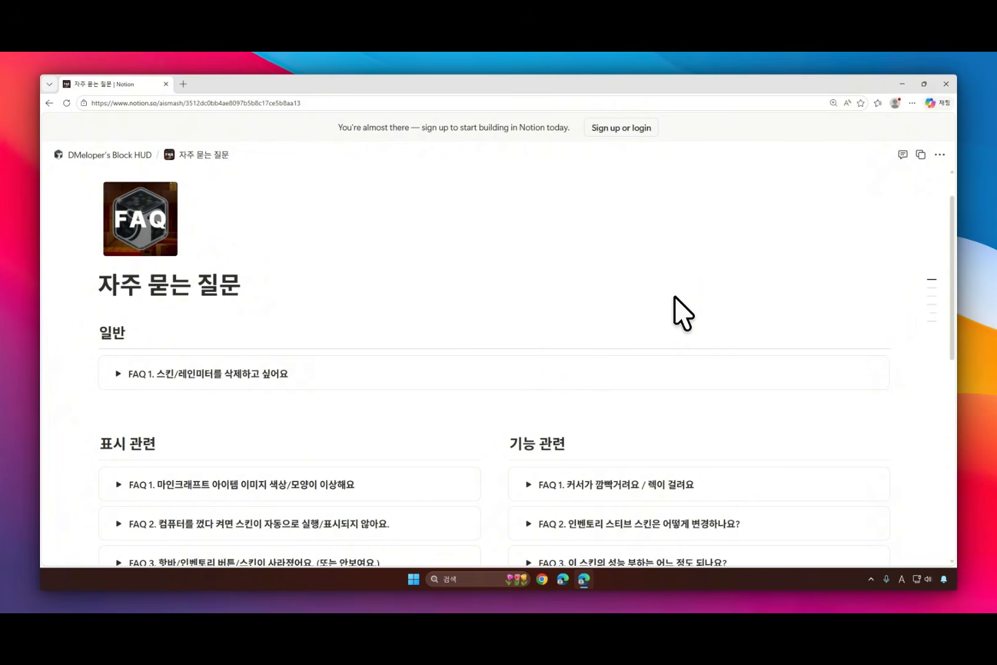
pyautogui.scroll(-5, 673, 296)
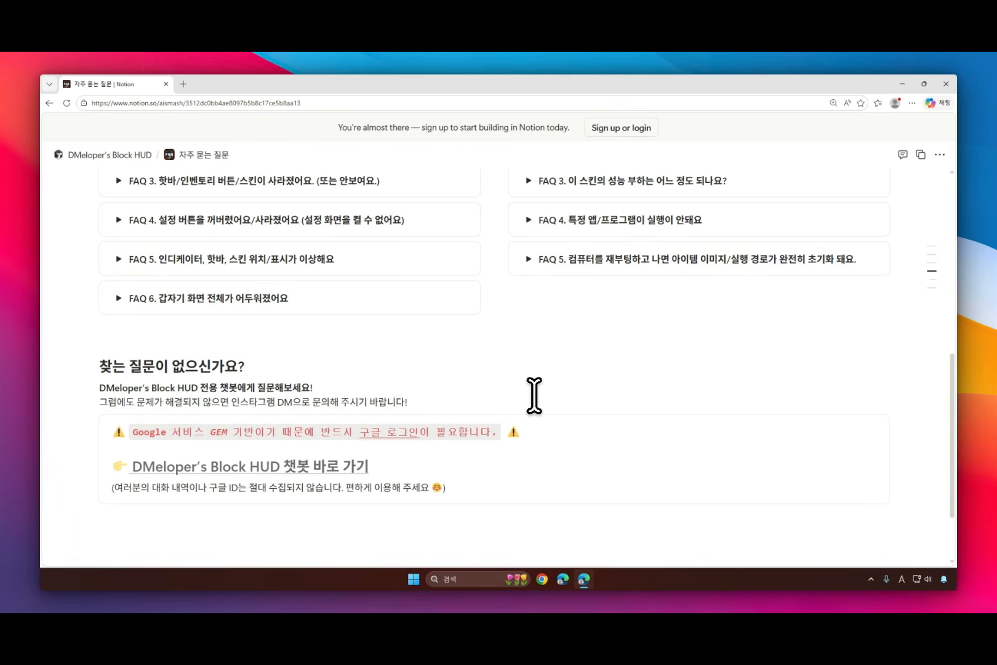
pyautogui.scroll(3, 534, 394)
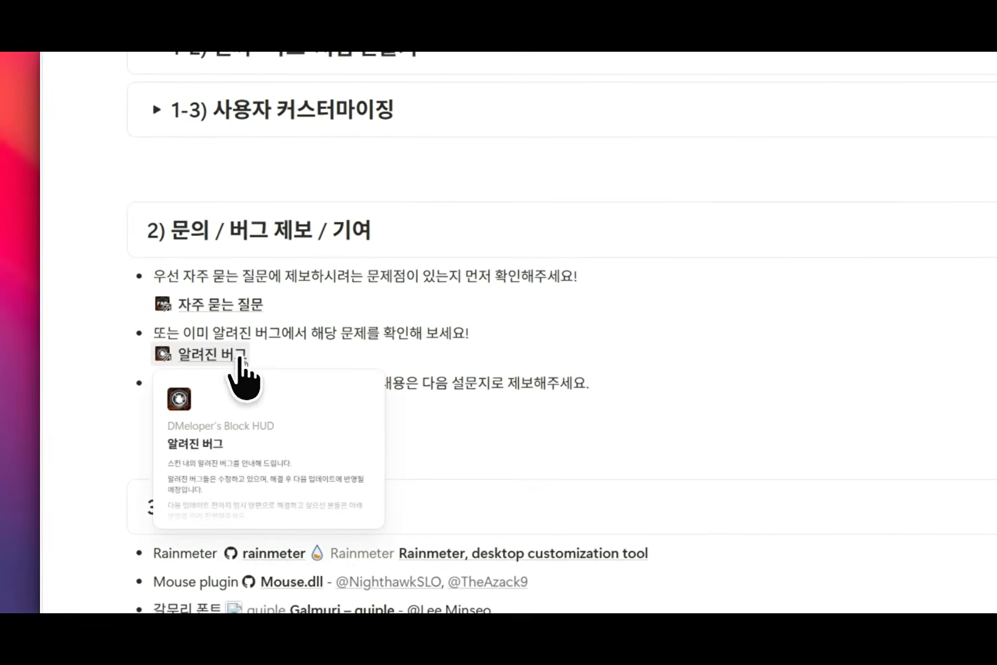
# Step: Open the 알려진 버그 (known bugs) page and read the workaround for the black dot in the inventory, collapsing that entry when done
pyautogui.click(171, 318)
pyautogui.scroll(-2, 307, 241)
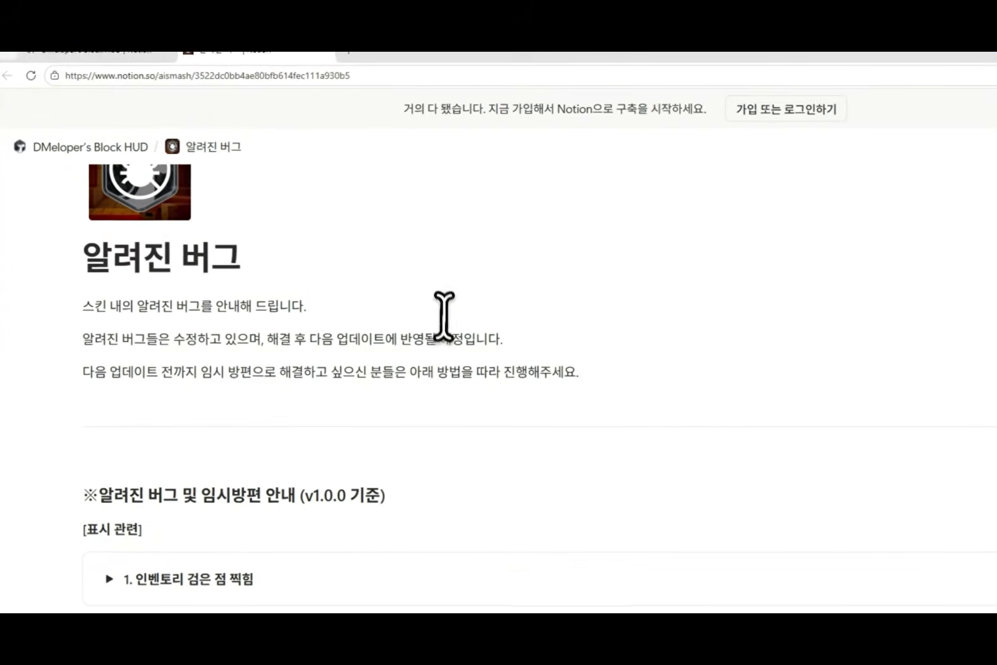
pyautogui.scroll(-3, 77, 353)
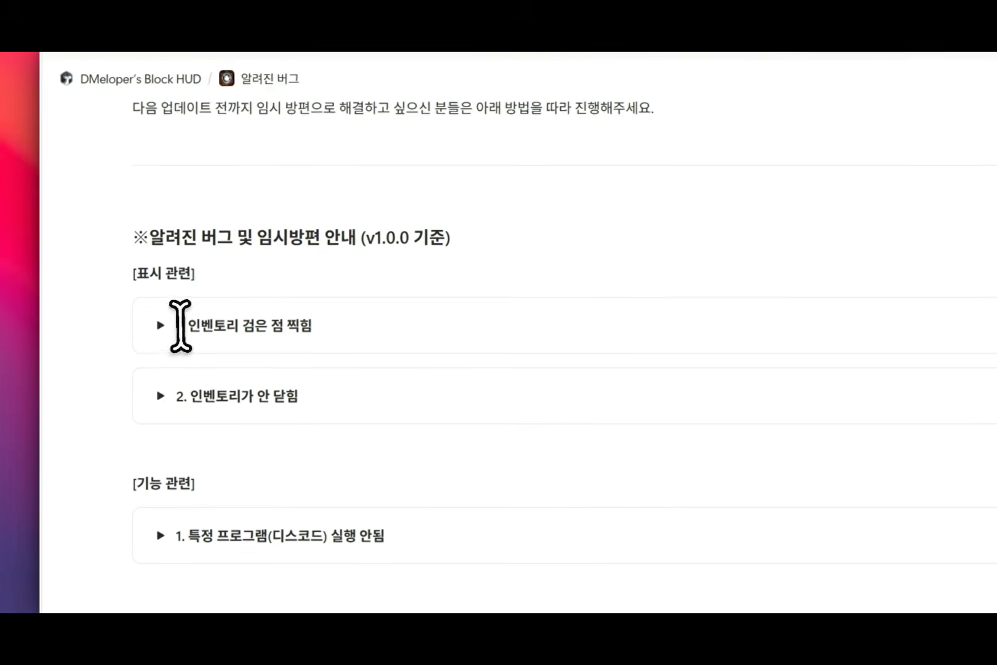
pyautogui.click(64, 356)
pyautogui.scroll(-1, 491, 342)
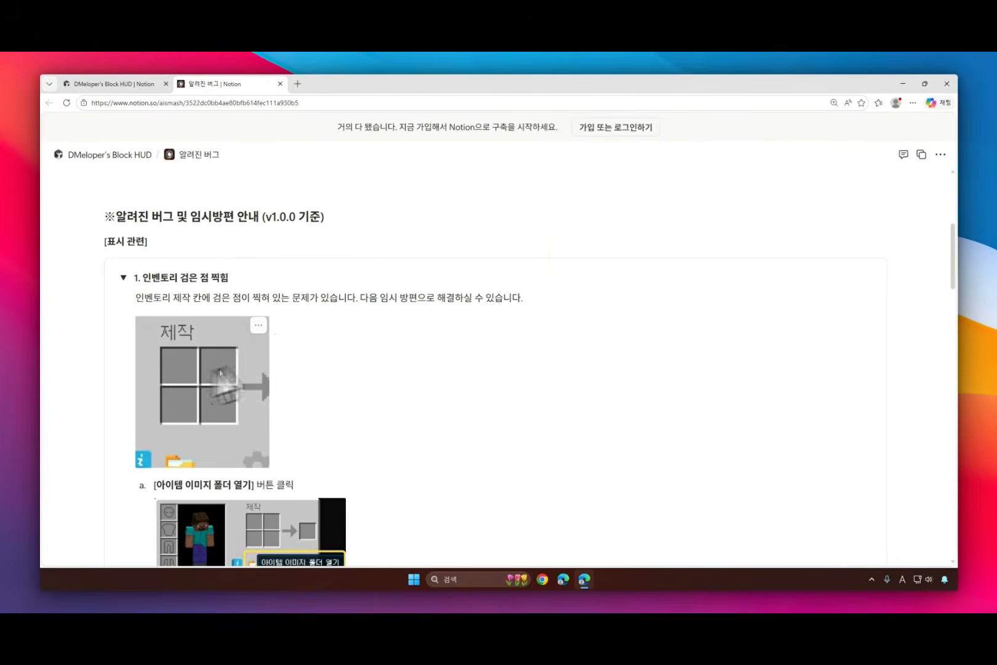
pyautogui.scroll(-1, 493, 369)
pyautogui.scroll(-1, 492, 369)
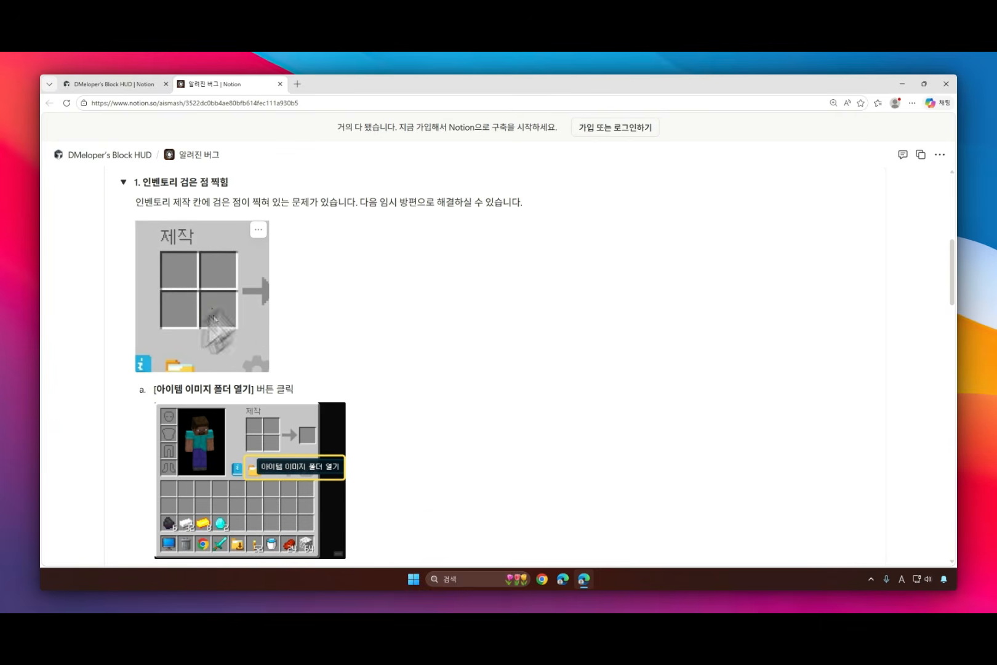
pyautogui.scroll(1, 492, 369)
pyautogui.scroll(1, 492, 369)
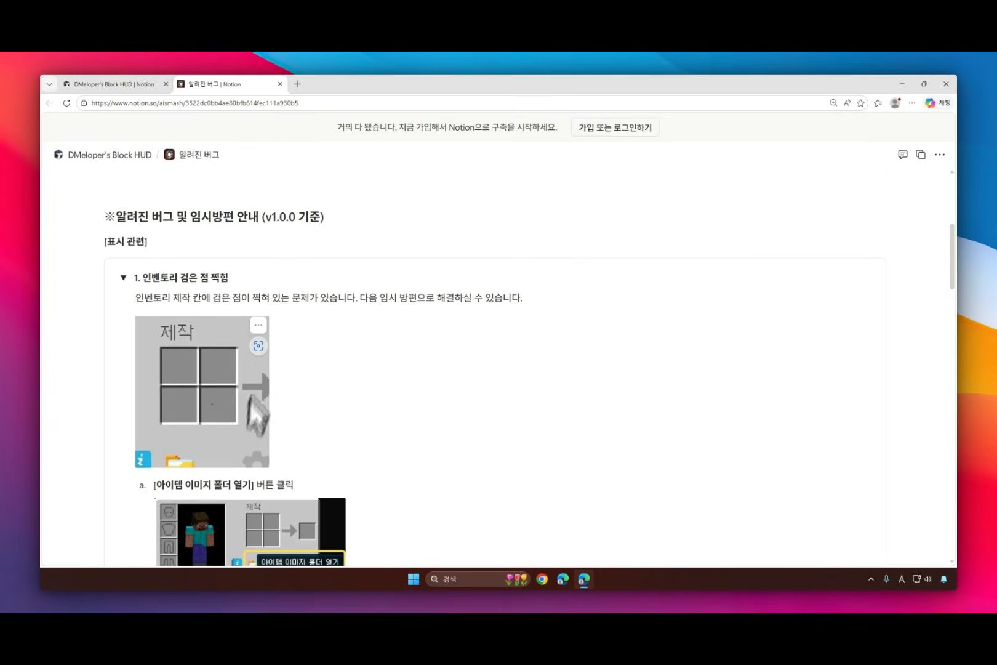
pyautogui.click(127, 276)
# Step: Read the workaround for the inventory that does not close, and collapse that entry
pyautogui.click(125, 284)
pyautogui.scroll(-2, 492, 369)
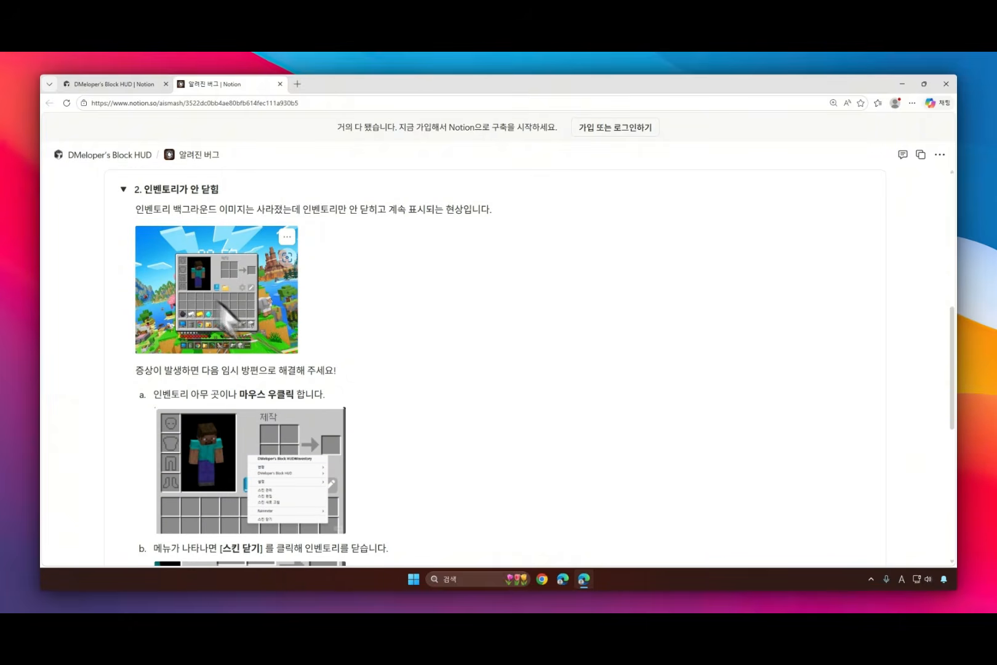
pyautogui.scroll(1, 492, 369)
pyautogui.click(125, 231)
# Step: Read the workaround for programs such as Discord that fail to launch, collapse the entry and go back up the page
pyautogui.click(127, 329)
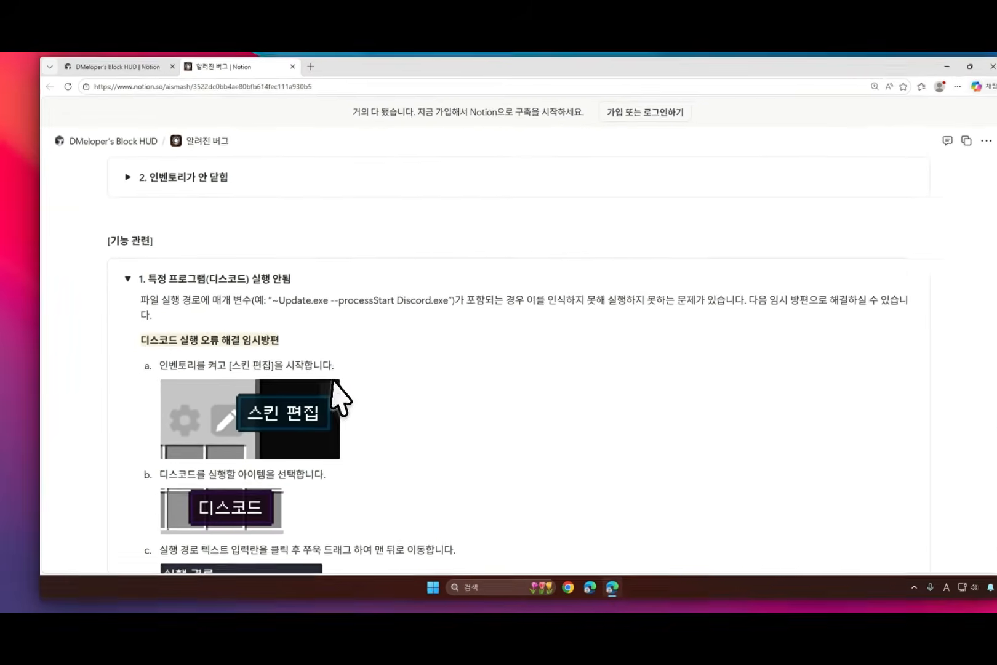
pyautogui.scroll(-5, 456, 388)
pyautogui.scroll(-3, 456, 387)
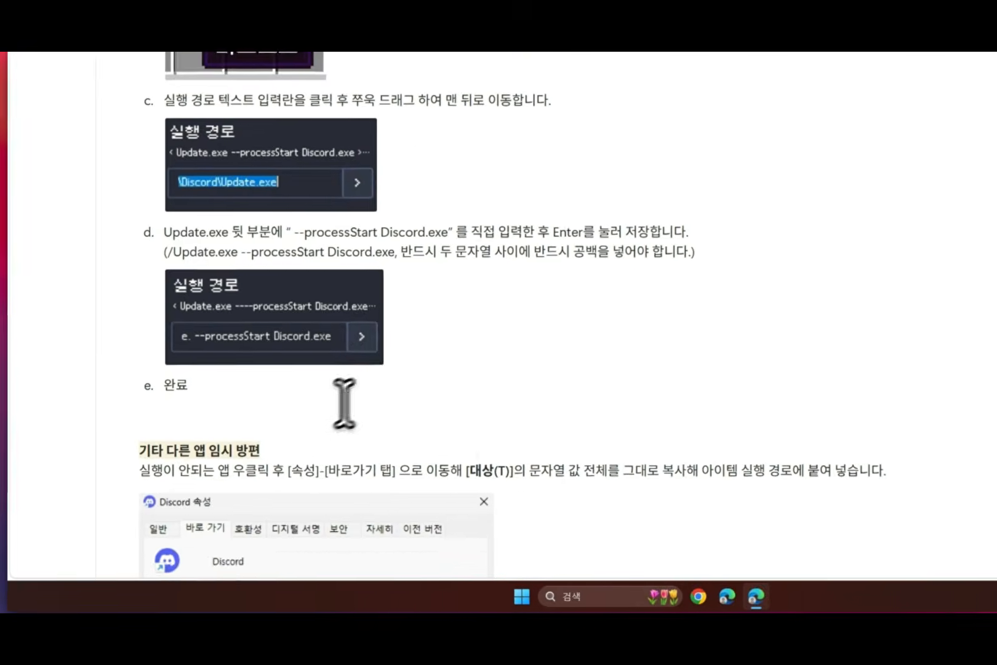
pyautogui.scroll(10, 430, 381)
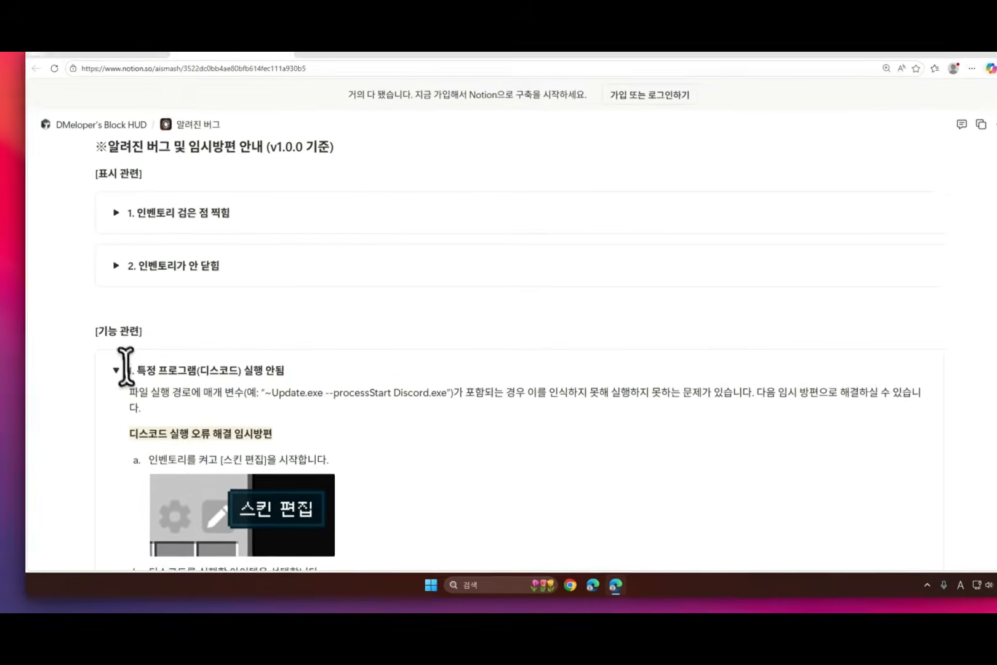
pyautogui.click(117, 369)
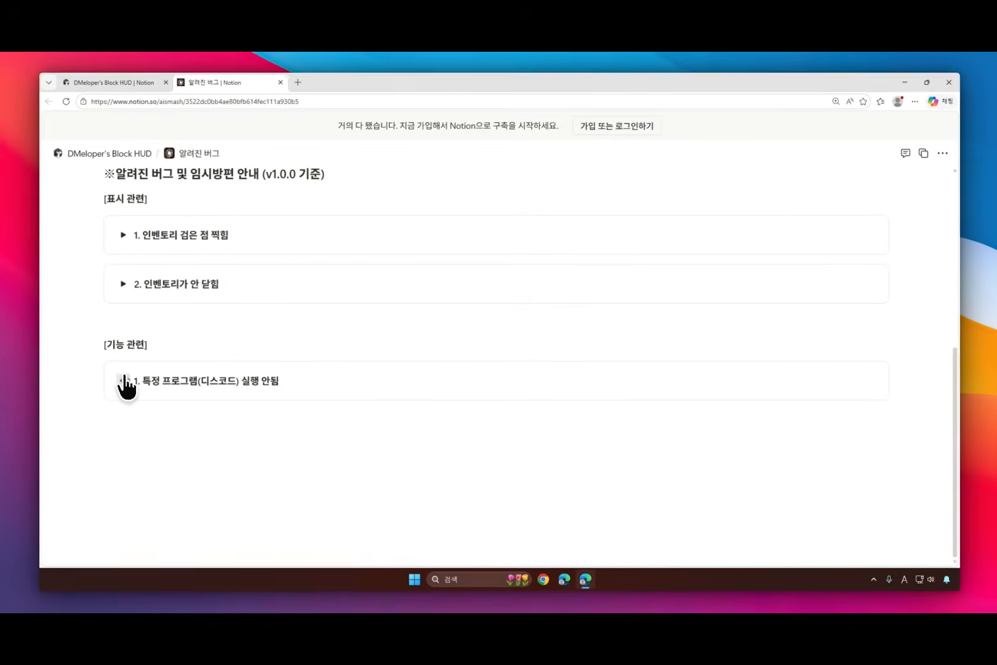
pyautogui.scroll(3, 402, 452)
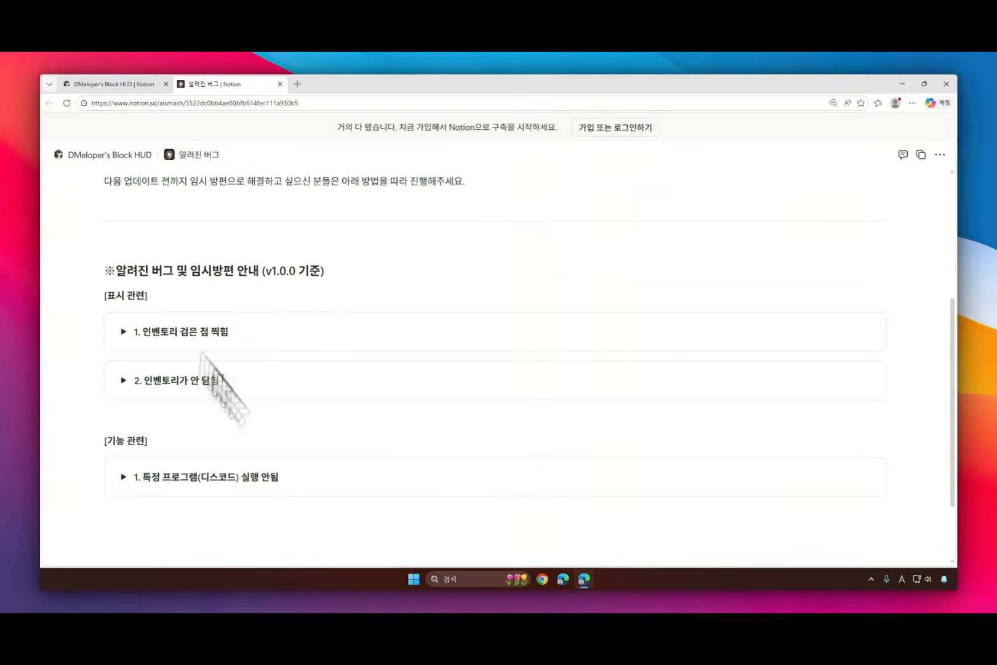
pyautogui.scroll(3, 369, 369)
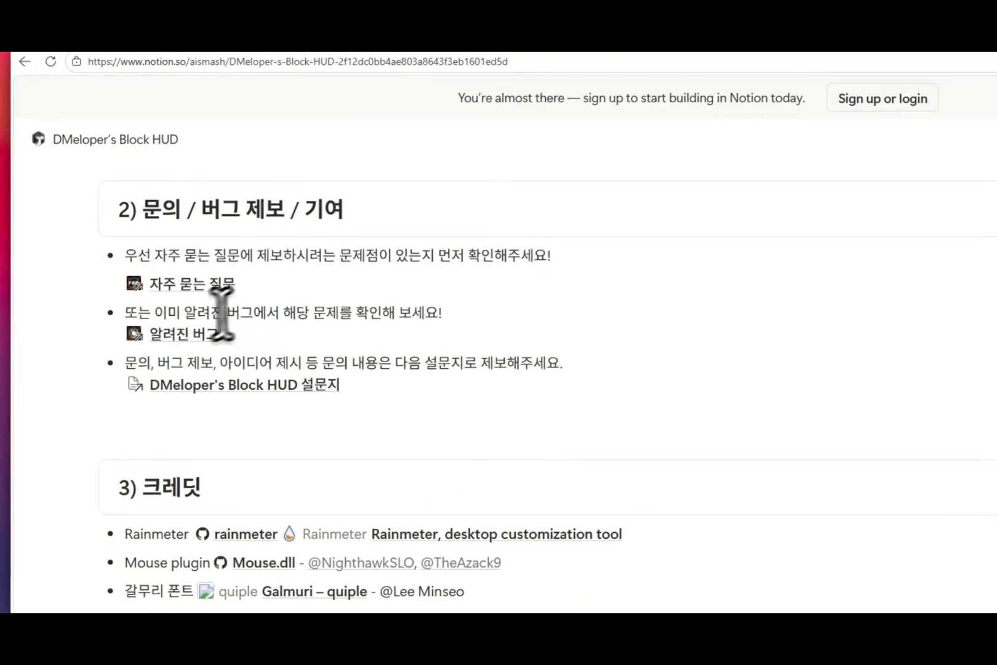
# Step: Open the DMeloper's Block HUD 설문지 survey form from section 2 of the guide
pyautogui.moveTo(185, 319); pyautogui.dragTo(438, 318)
pyautogui.click(336, 313)
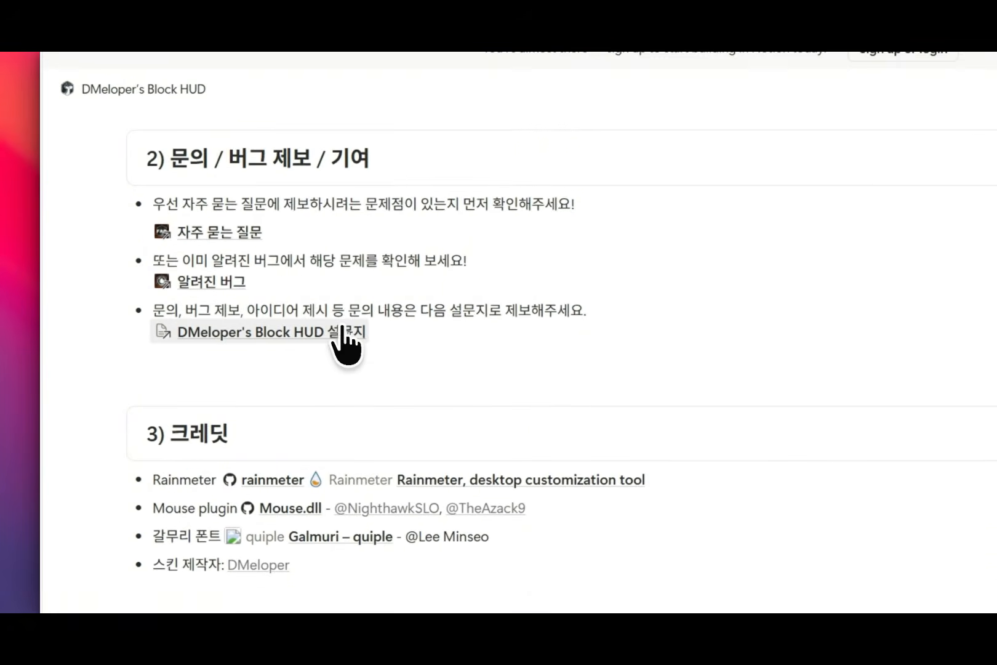
pyautogui.click(348, 332)
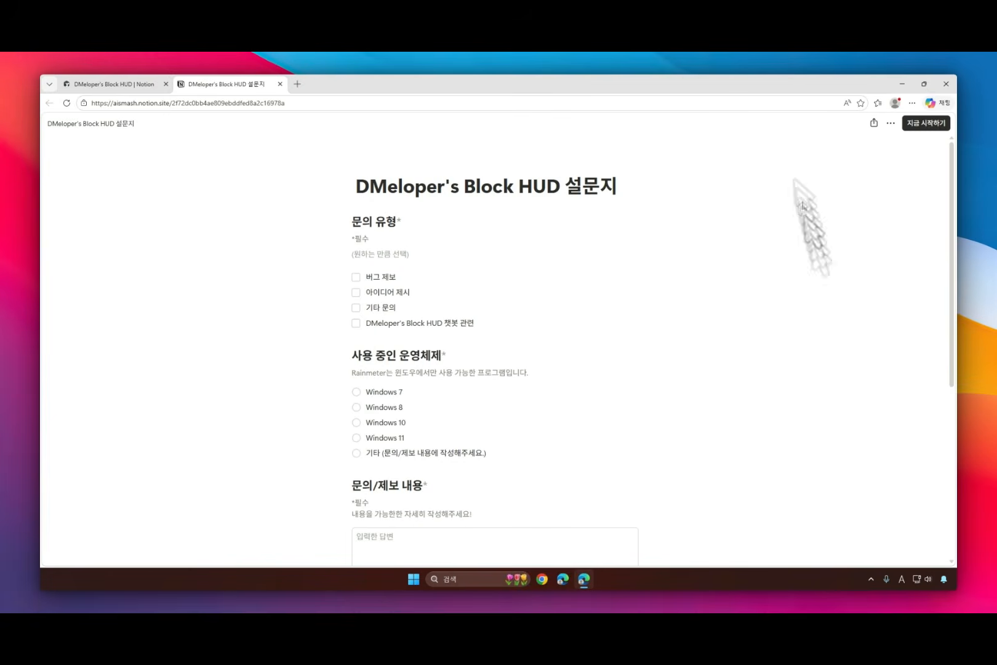
# Step: Look through the survey form's inquiry type, operating system, details and attachment sections, close the form and return to the guide
pyautogui.scroll(-1, 495, 240)
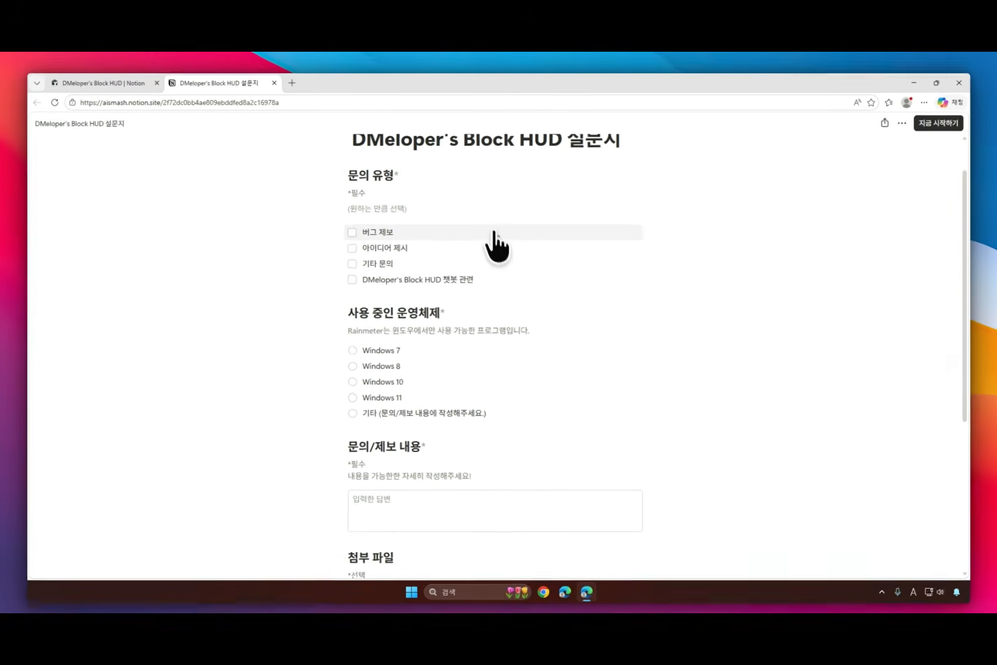
pyautogui.click(495, 237)
pyautogui.click(492, 247)
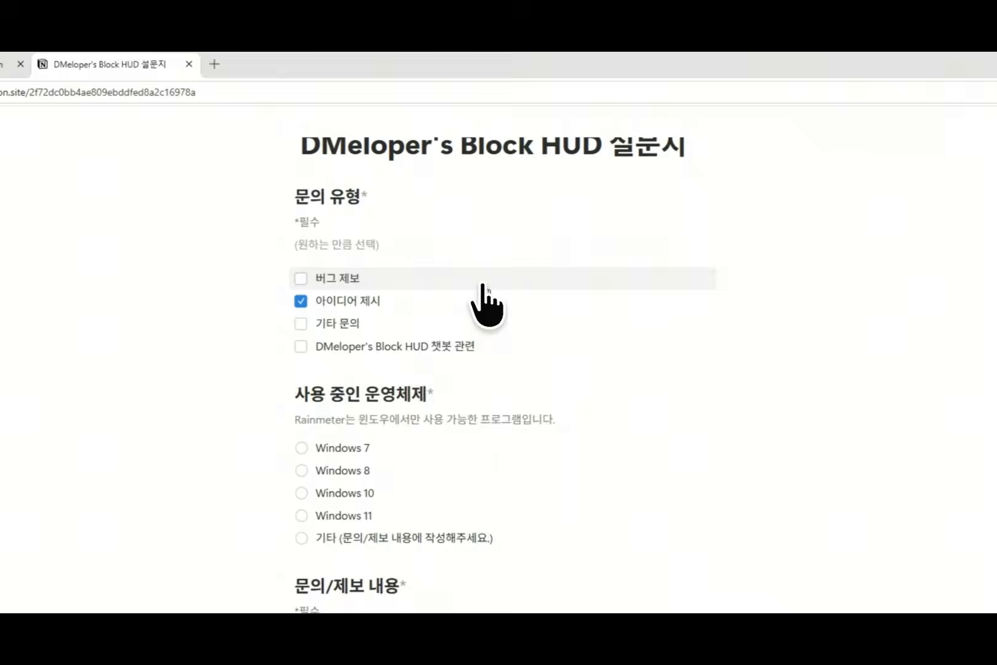
pyautogui.click(486, 300)
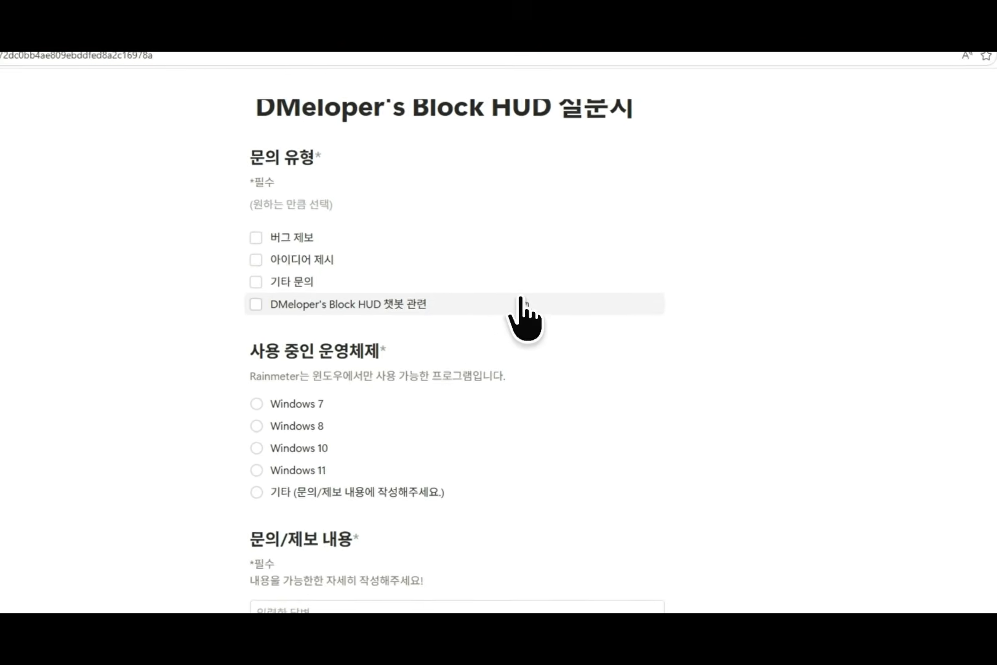
pyautogui.click(500, 373)
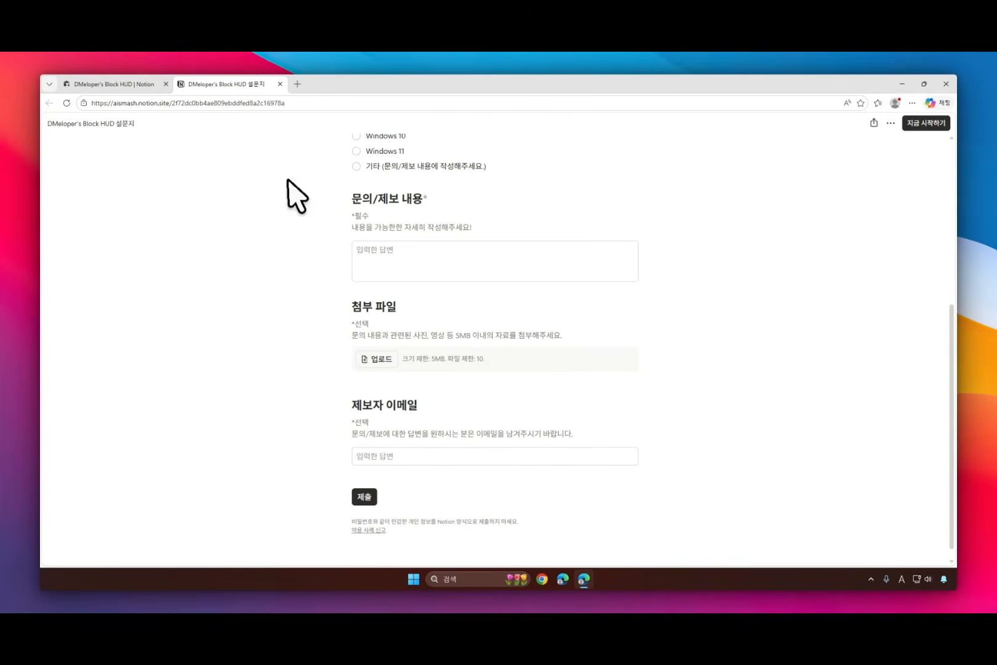
pyautogui.click(280, 84)
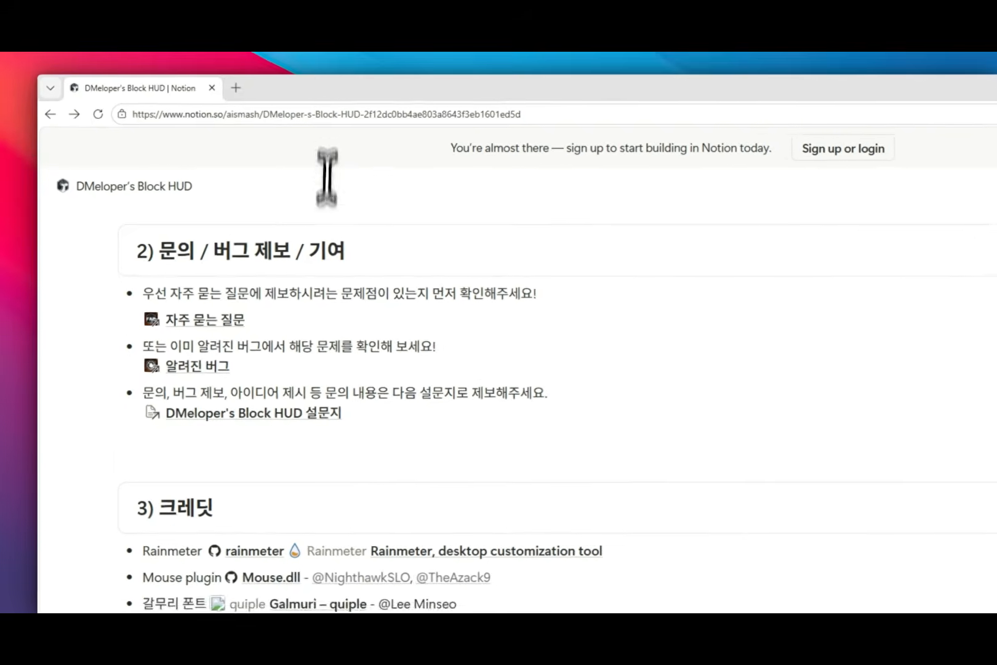
pyautogui.scroll(-1, 387, 298)
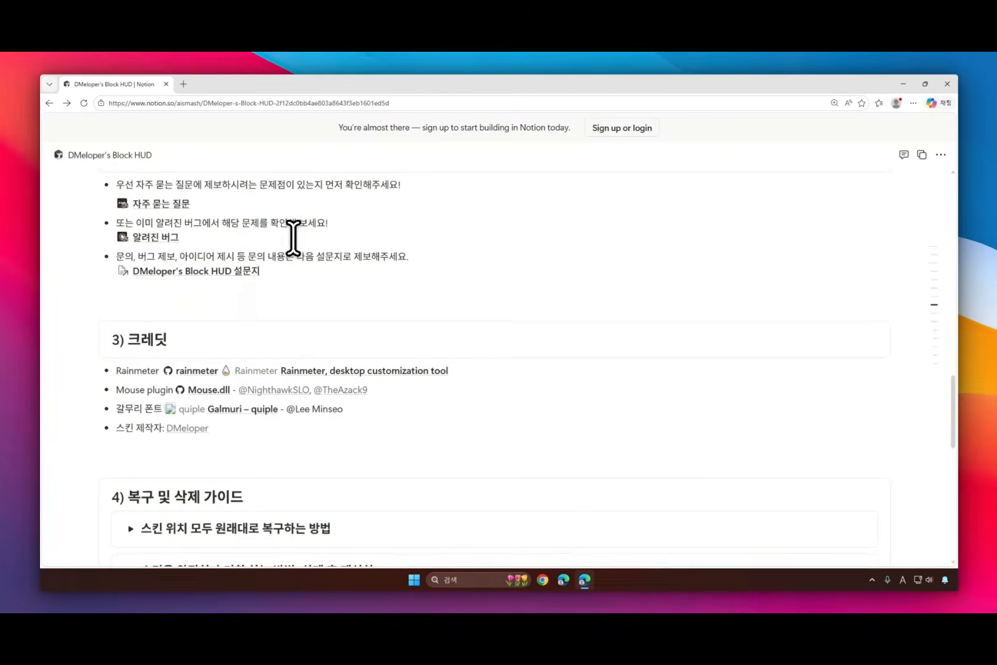
pyautogui.scroll(1, 492, 344)
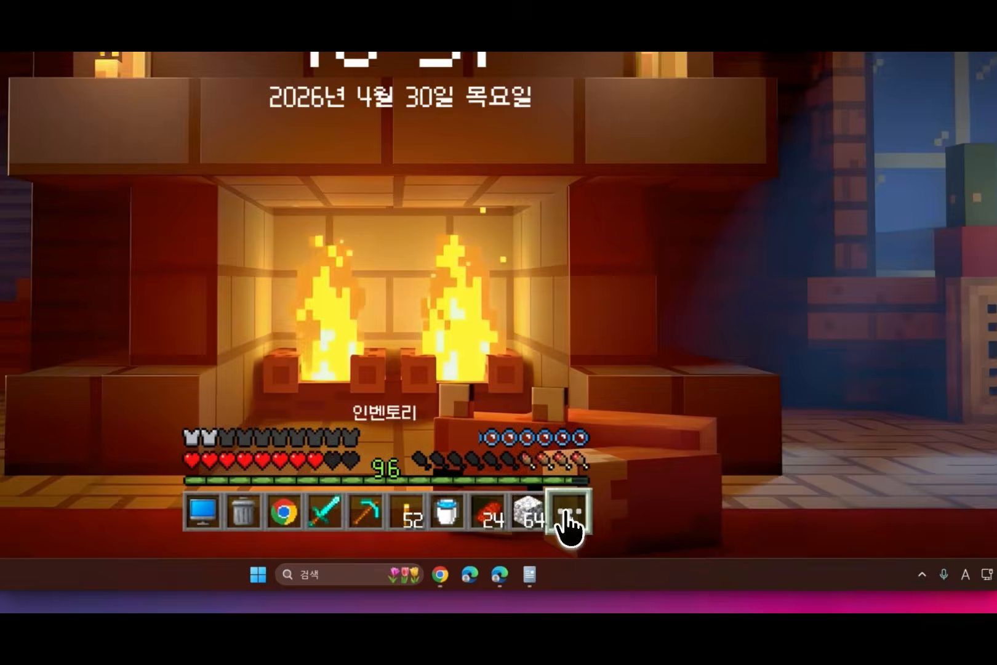
# Step: Open the inventory in edit mode, select the apple's slot and name the item 사과
pyautogui.click(610, 535)
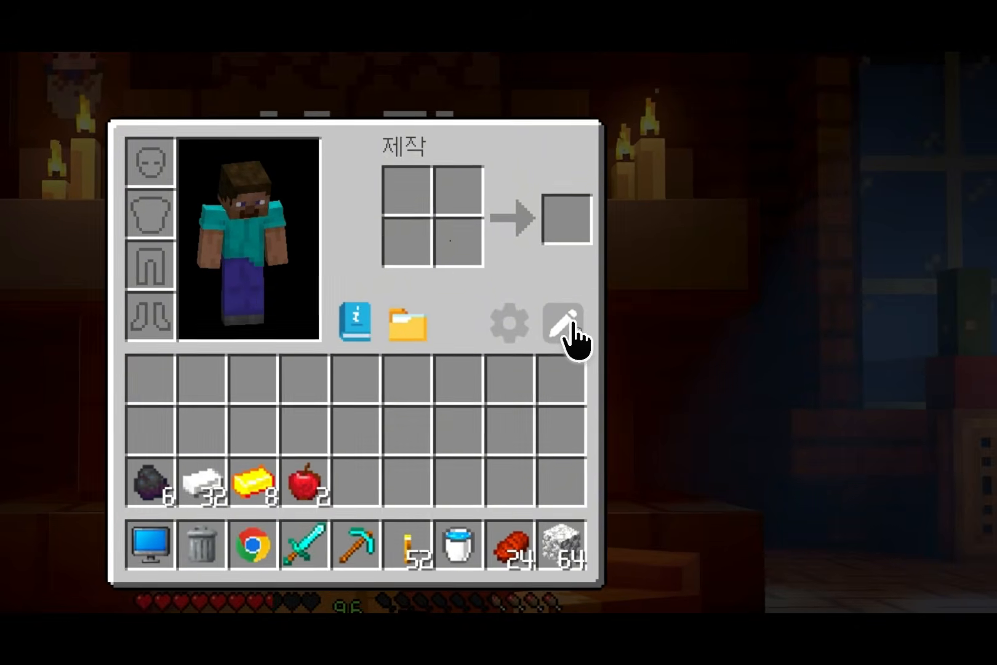
pyautogui.click(478, 172)
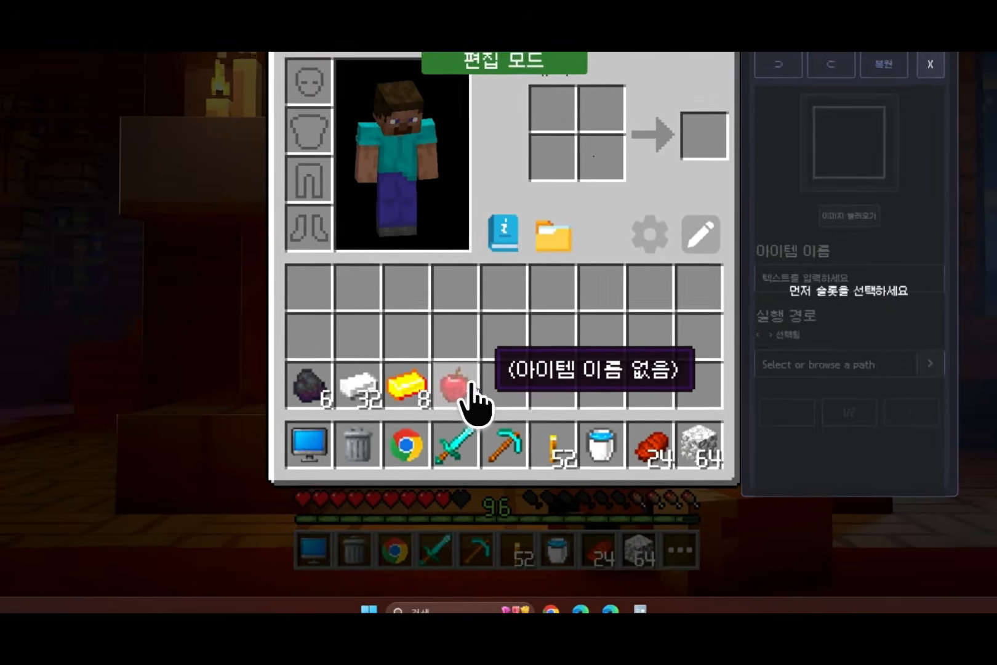
pyautogui.click(470, 418)
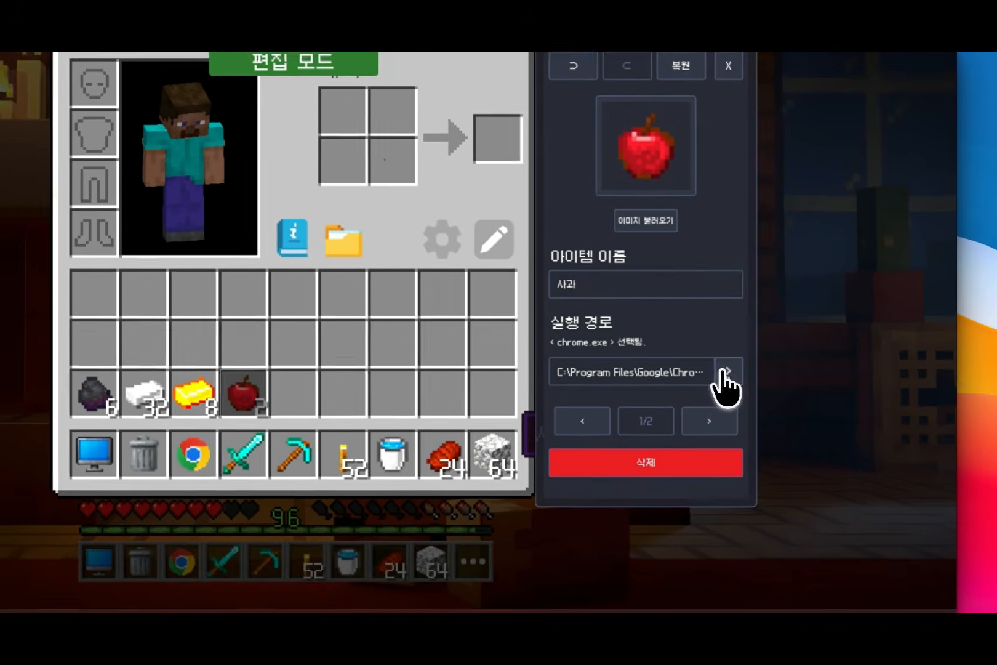
# Step: Set the apple item's run path (실행 경로) to the Google Chrome shortcut file
pyautogui.click(799, 403)
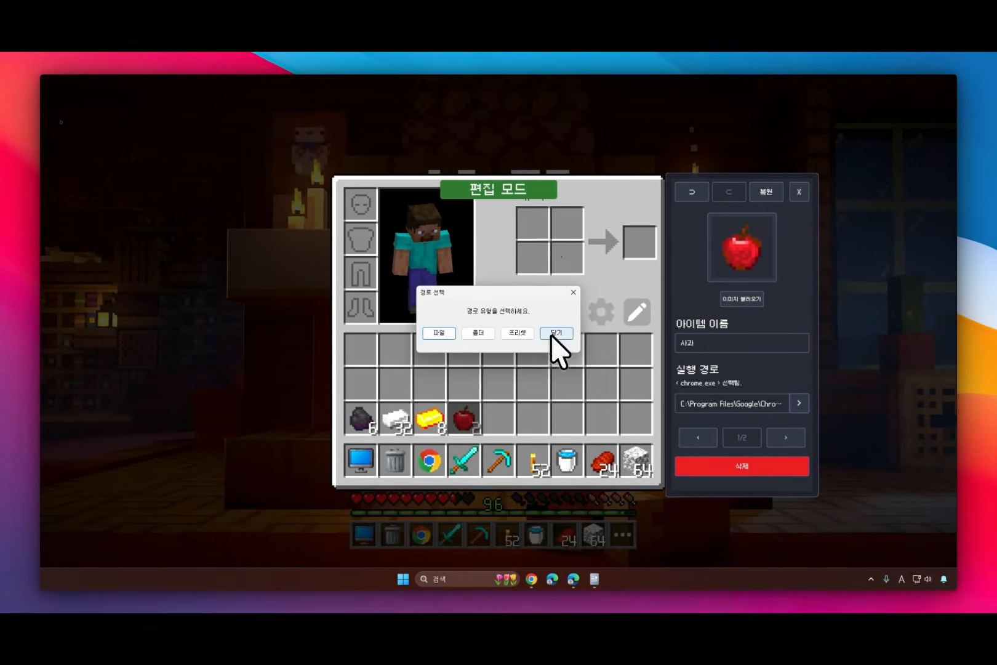
pyautogui.click(439, 333)
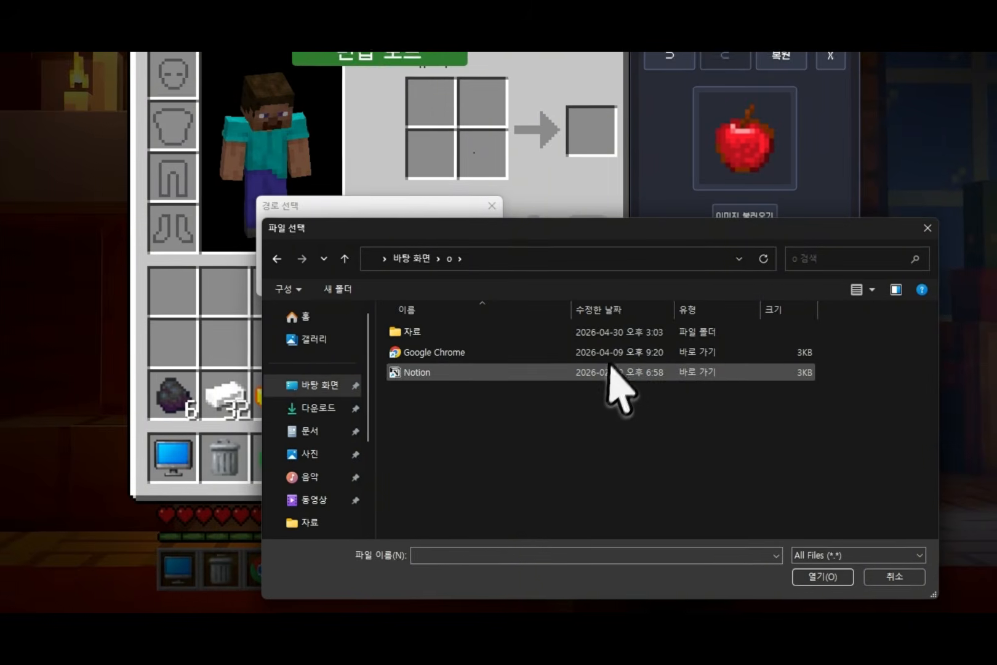
pyautogui.click(625, 390)
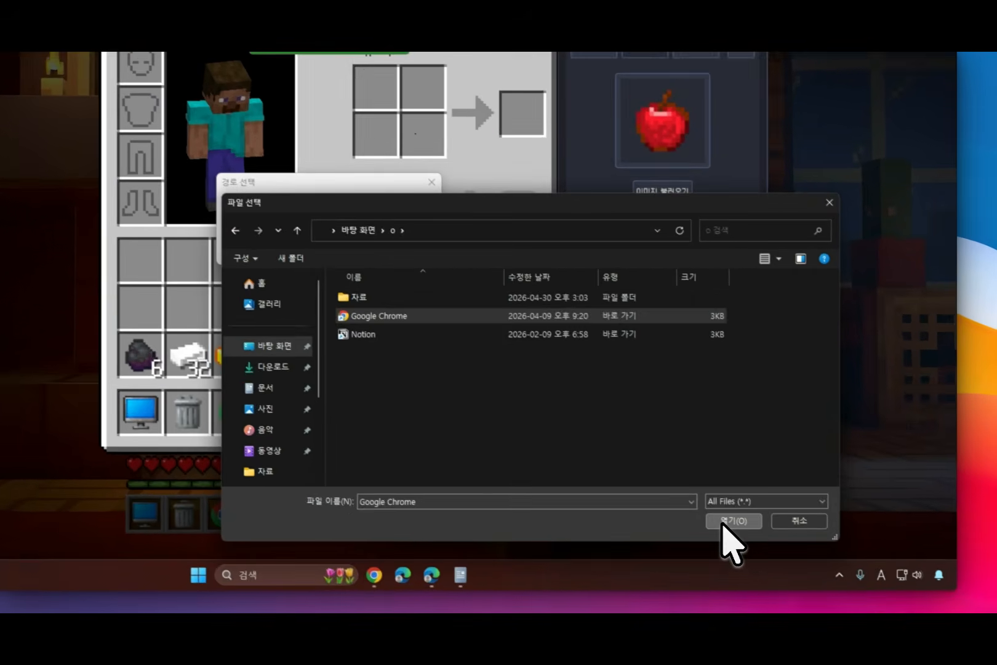
pyautogui.click(792, 539)
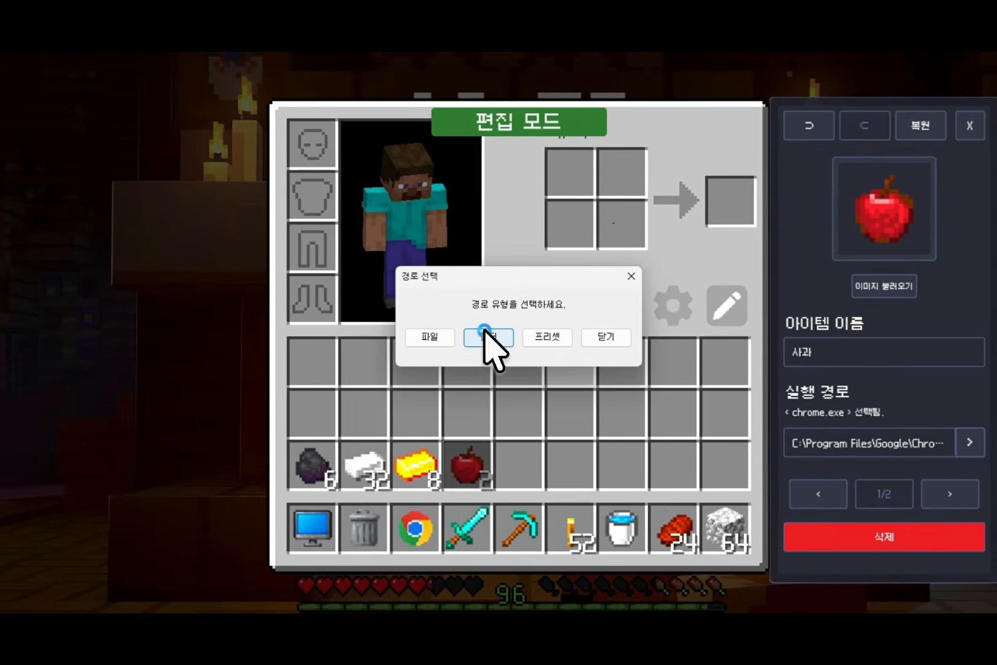
# Step: Set the apple item's run path to the 다운로드 (Downloads) folder
pyautogui.click(239, 262)
pyautogui.click(192, 259)
pyautogui.click(469, 312)
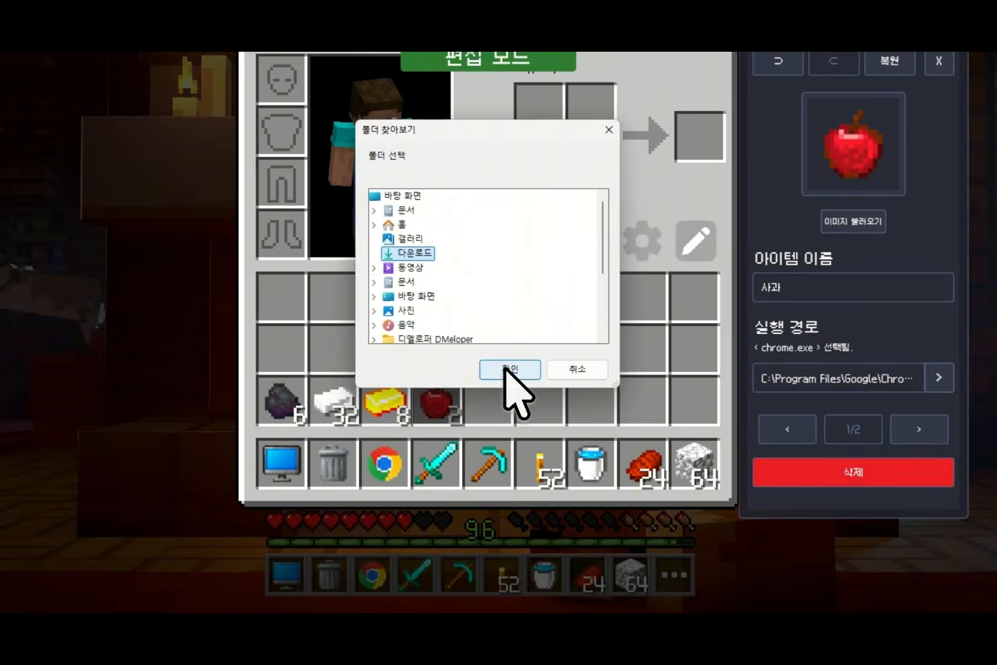
pyautogui.click(506, 369)
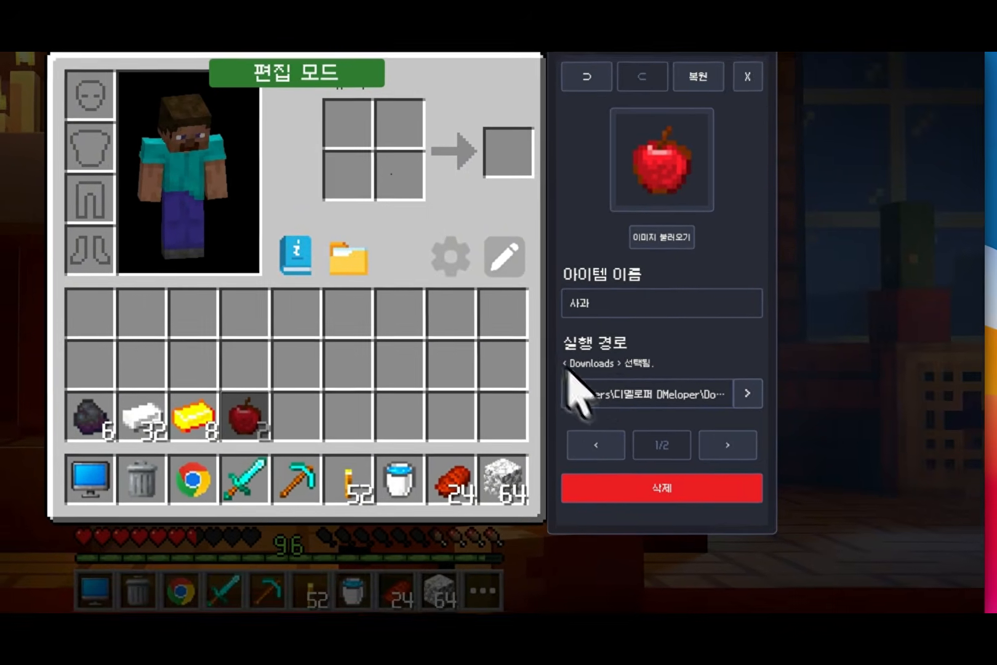
# Step: Set the apple item's run path to the 내 컴퓨터 preset and load Gold_Ingot.png as its image
pyautogui.click(567, 373)
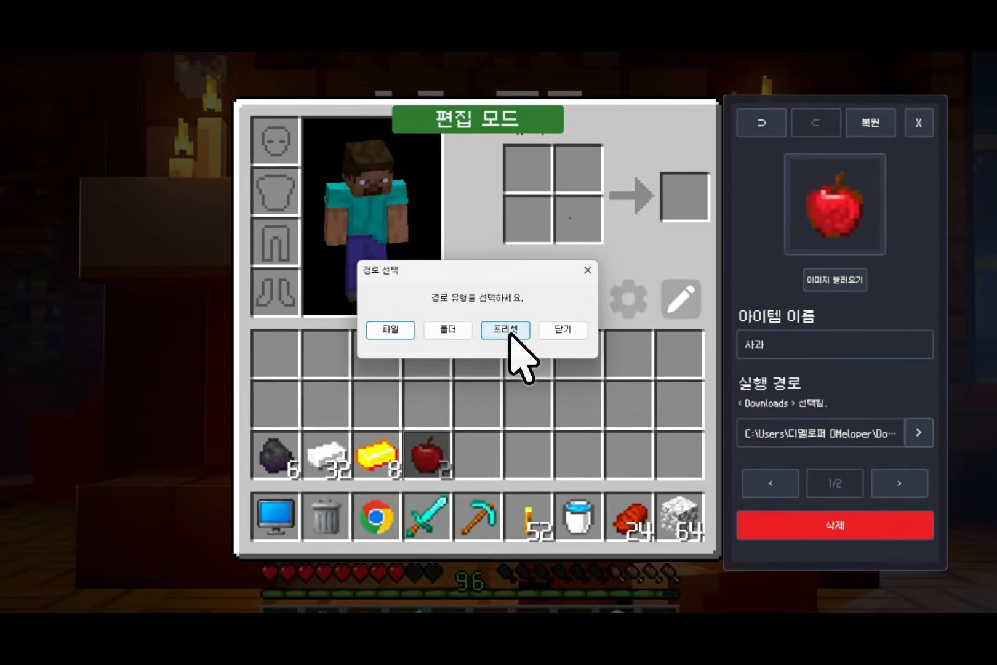
pyautogui.click(335, 287)
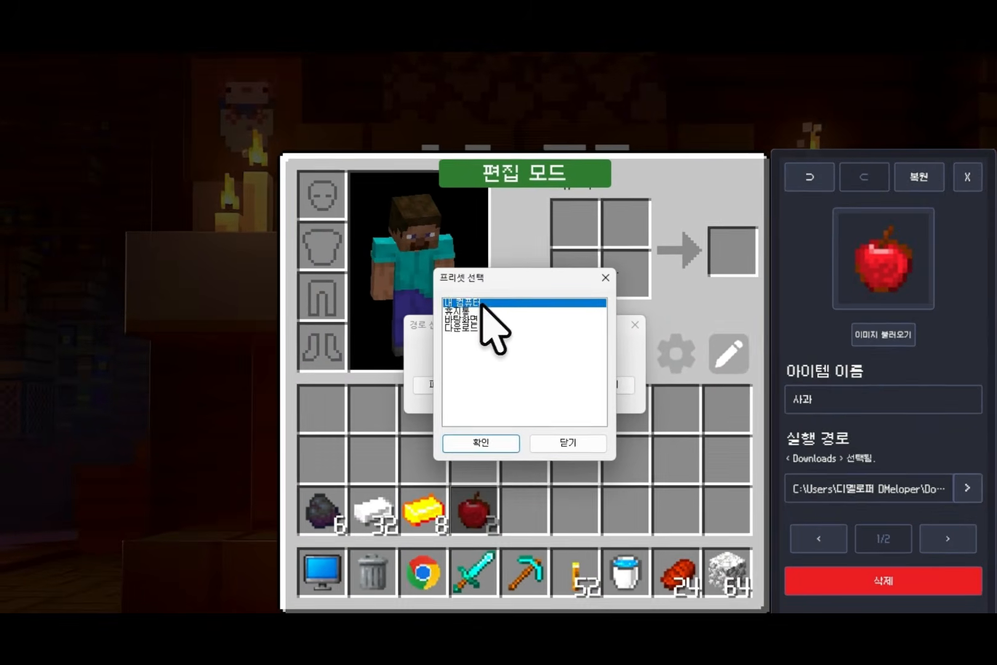
pyautogui.click(457, 277)
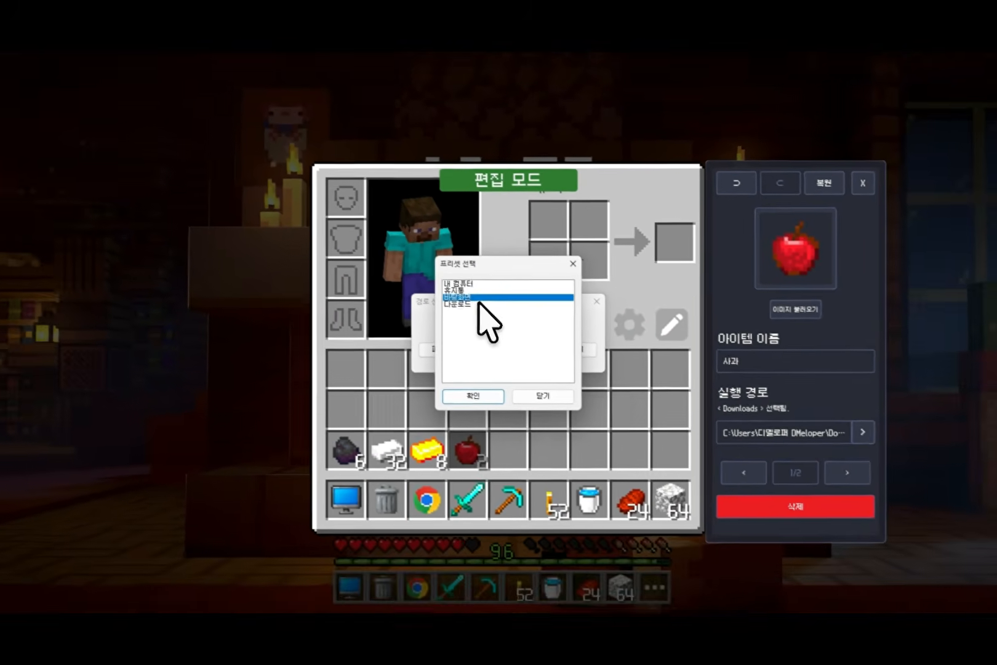
pyautogui.click(478, 303)
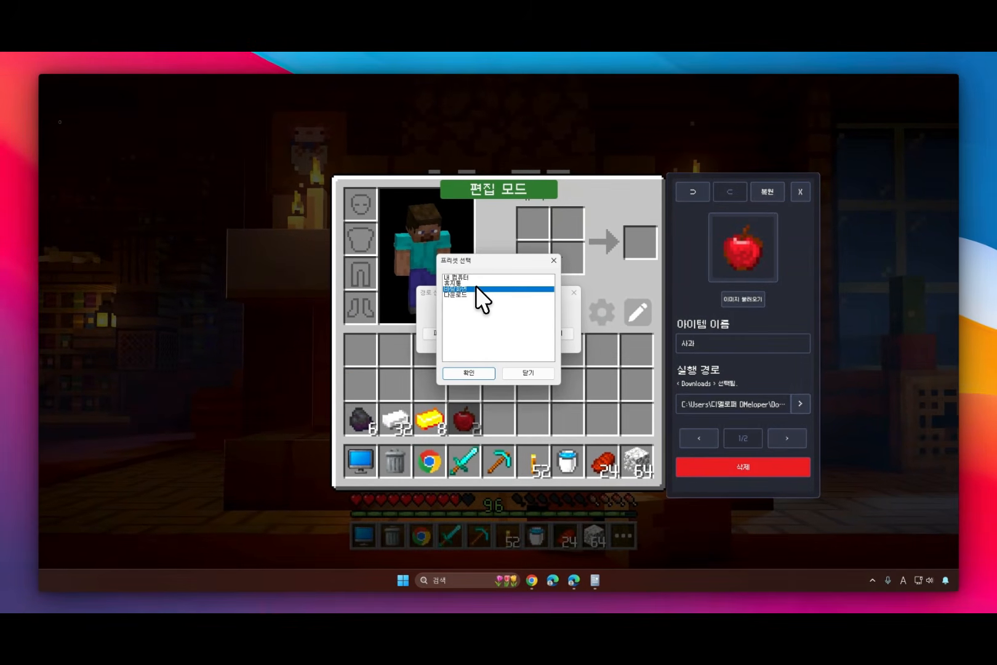
pyautogui.click(477, 373)
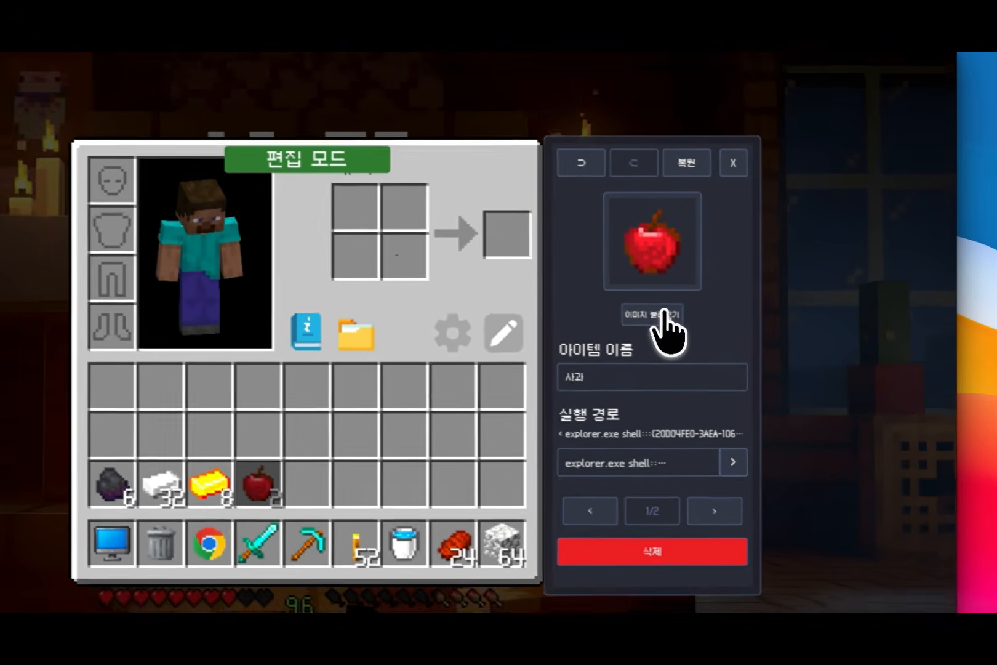
pyautogui.click(656, 313)
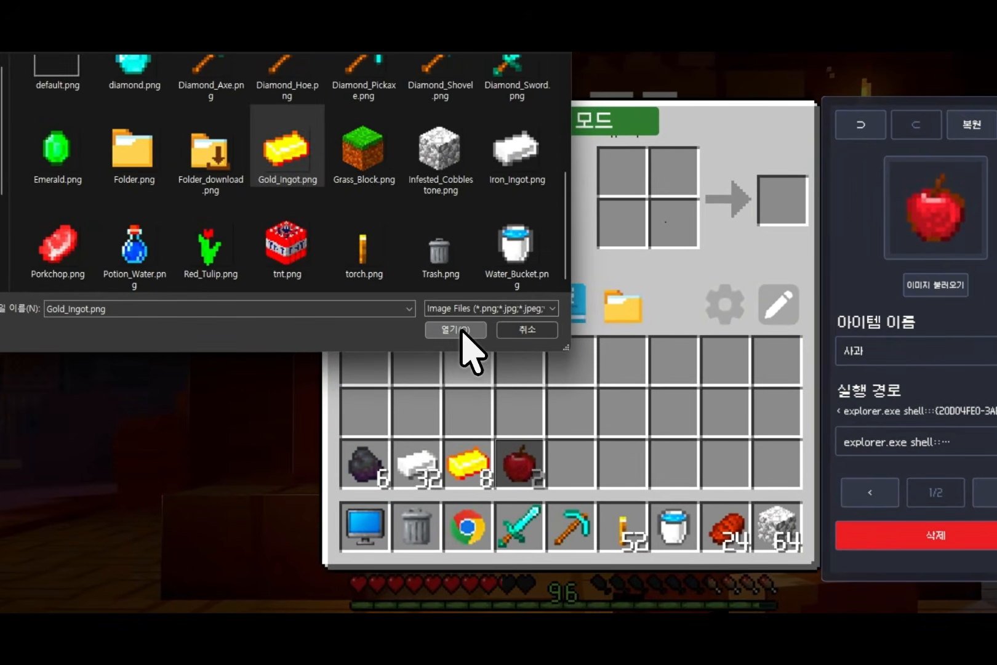
pyautogui.click(420, 328)
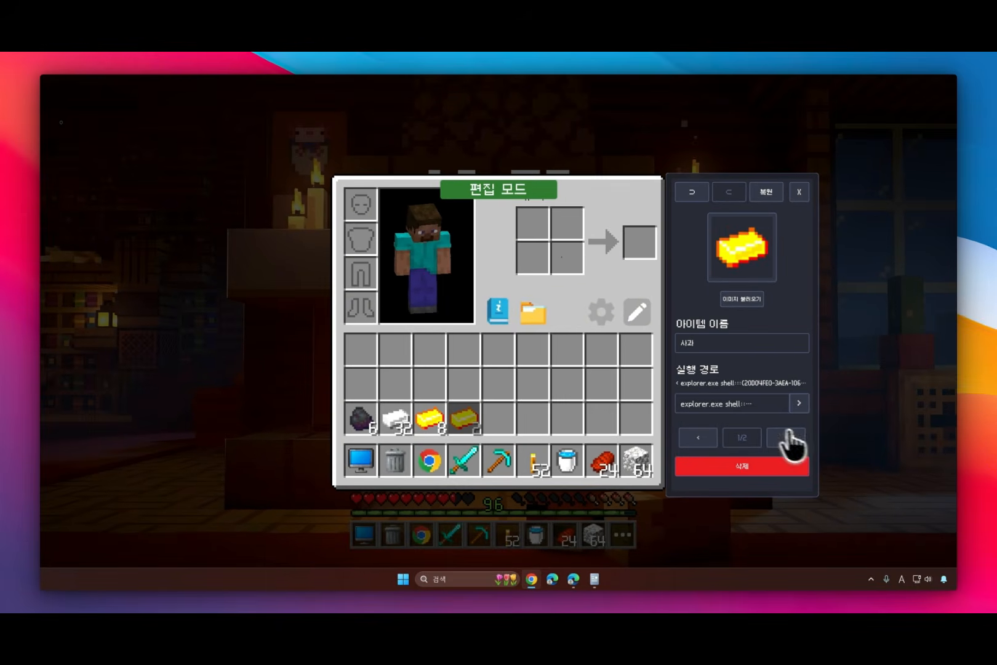
# Step: On the second settings page, set the slot coordinates to X 6 and Y 3, and return to the edited item's slot
pyautogui.click(888, 463)
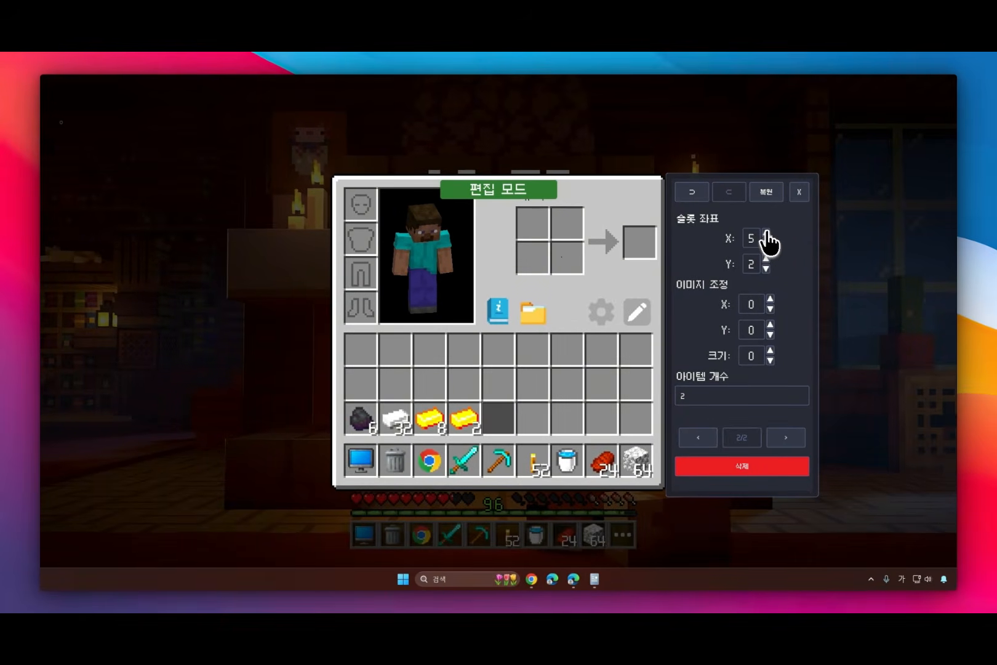
pyautogui.click(766, 234)
pyautogui.click(766, 259)
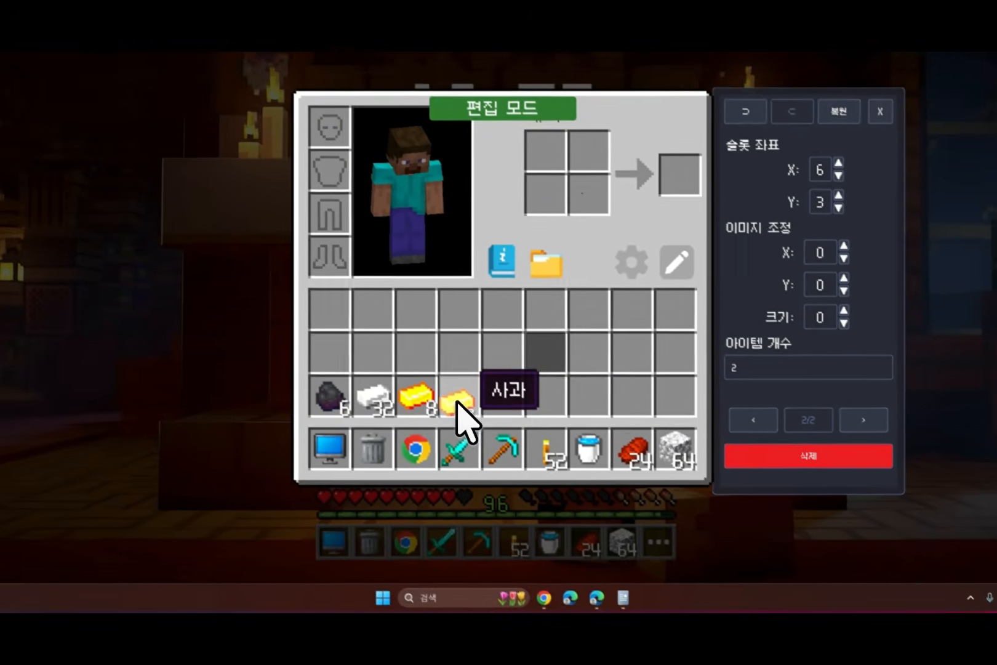
pyautogui.moveTo(456, 403); pyautogui.dragTo(458, 405)
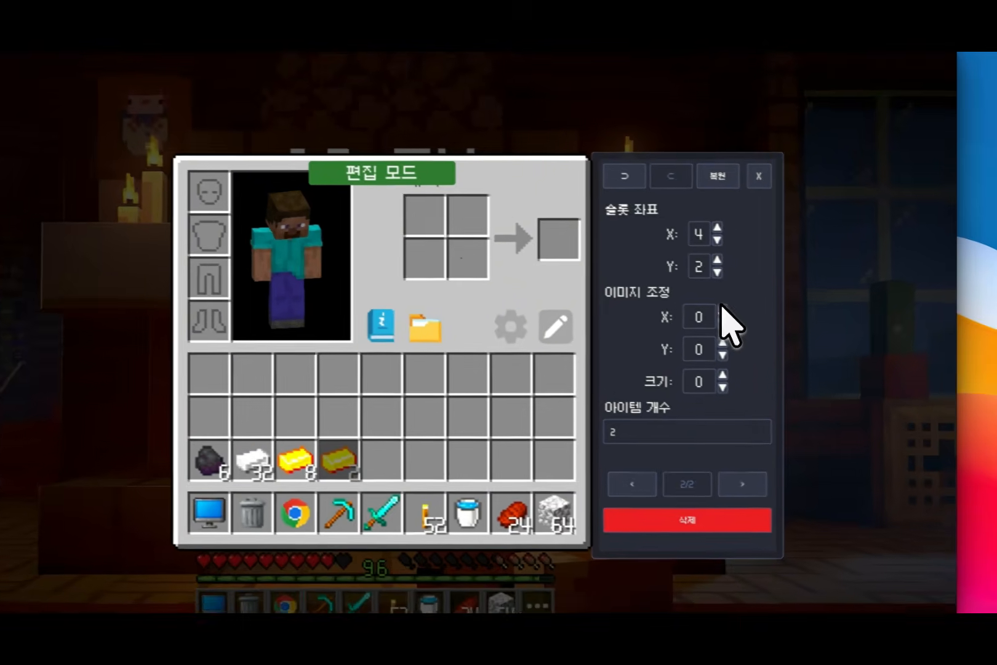
# Step: Try shifting the item's image with an X offset of 5, and reset the offsets to 0
pyautogui.click(770, 299)
pyautogui.click(770, 299)
pyautogui.click(675, 317)
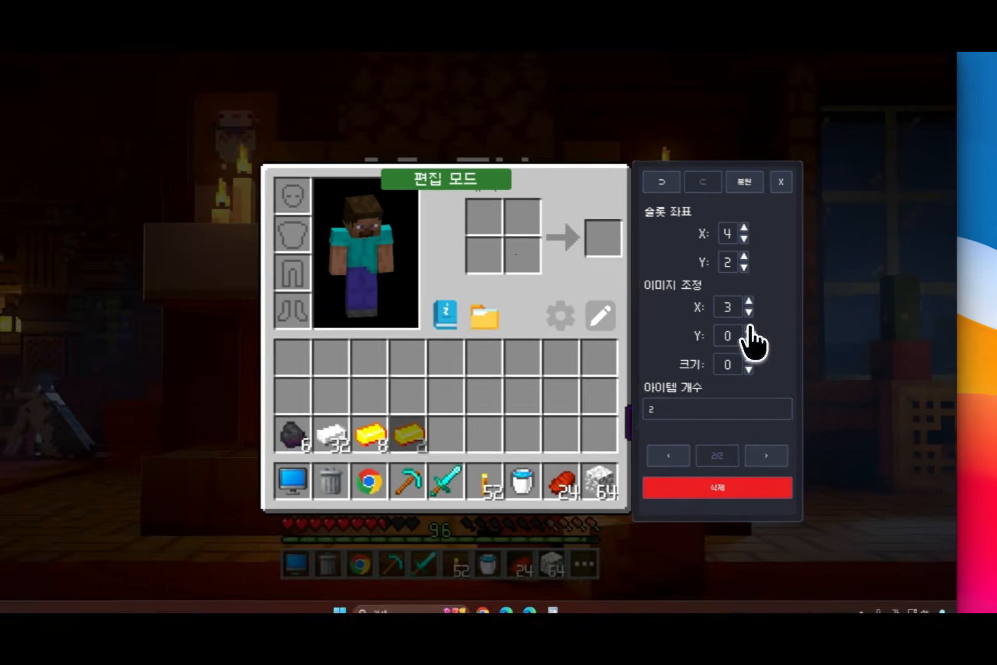
pyautogui.click(677, 348)
pyautogui.click(677, 347)
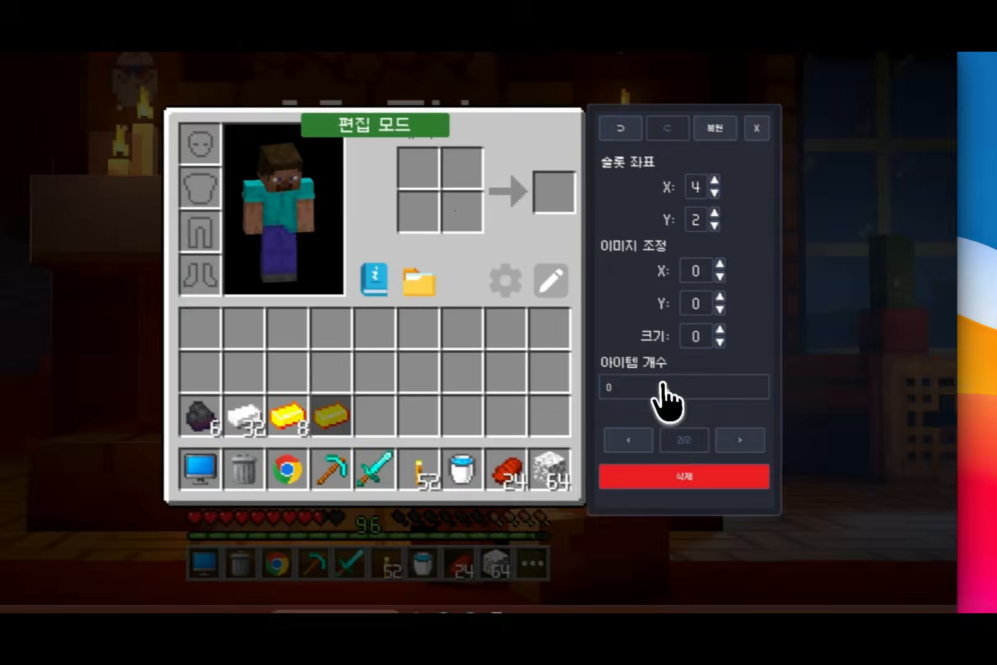
# Step: Try item counts (아이템 개수) of 1 and 999, and set the count to 0
pyautogui.click(661, 385)
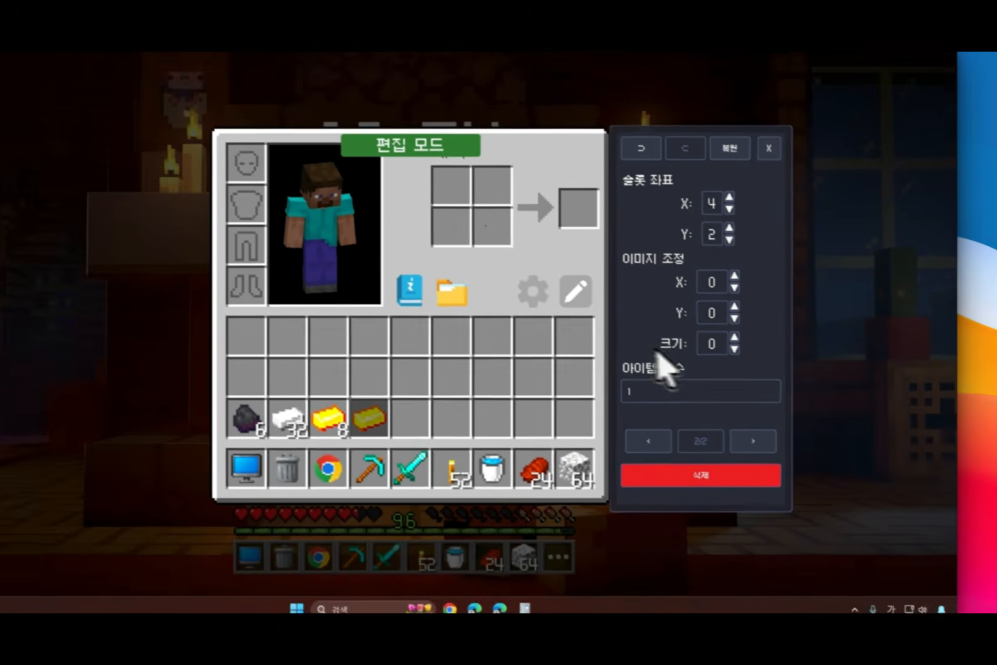
pyautogui.click(585, 375)
pyautogui.write('999')
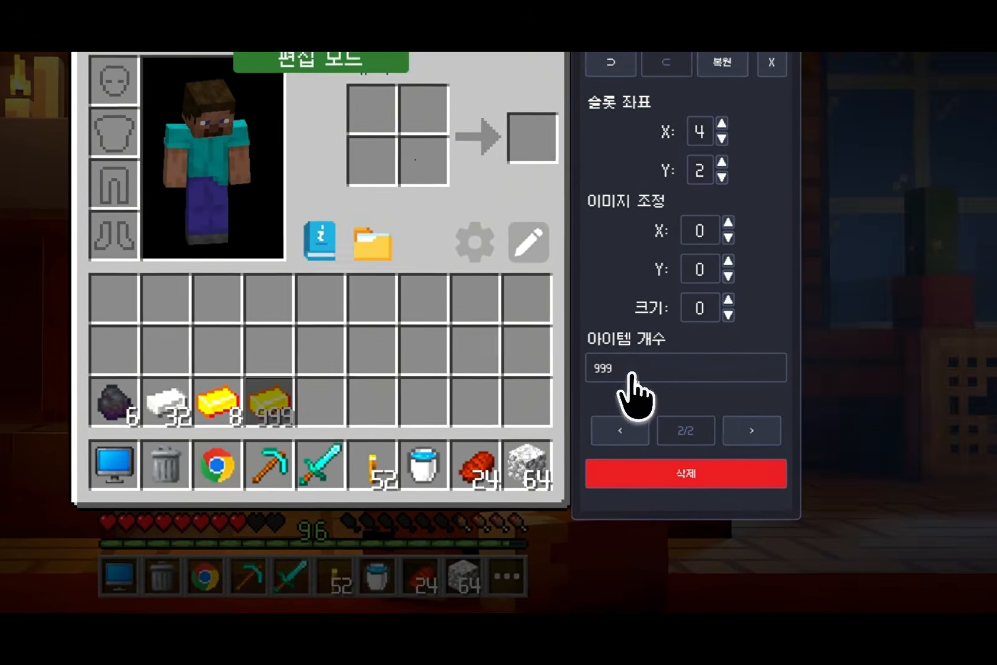
pyautogui.doubleClick(630, 374)
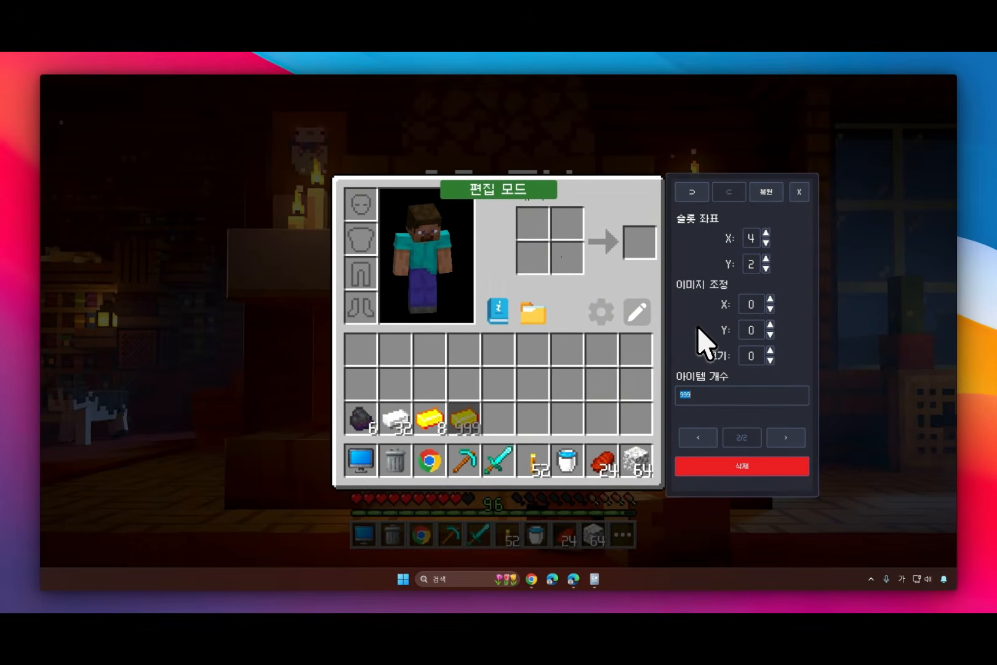
pyautogui.write('0')
# Step: Delete the edited item from its slot and undo the deletion
pyautogui.click(697, 437)
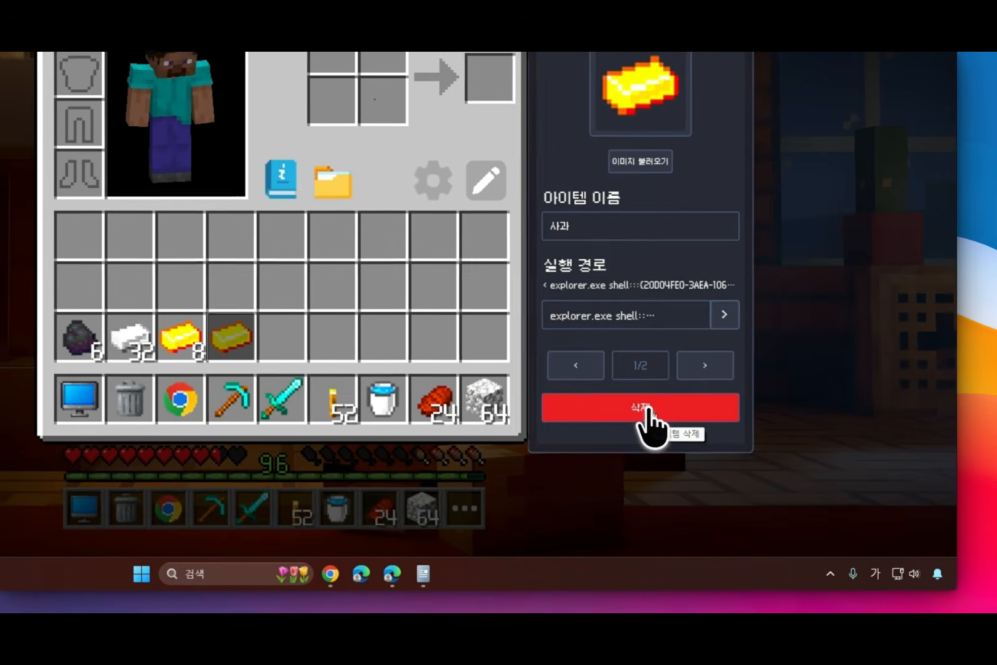
pyautogui.click(741, 465)
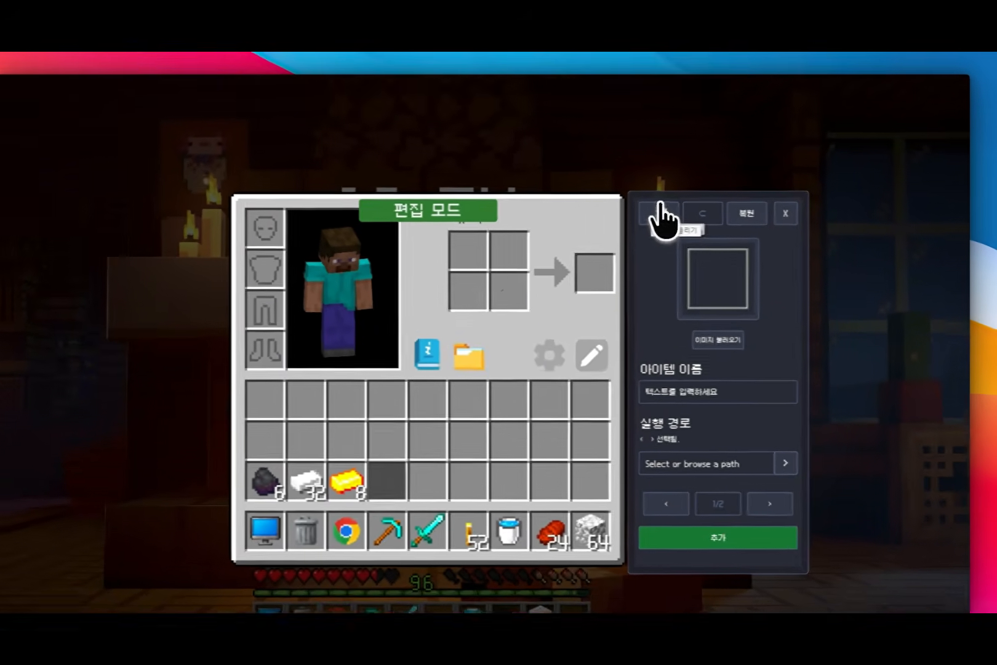
pyautogui.click(693, 191)
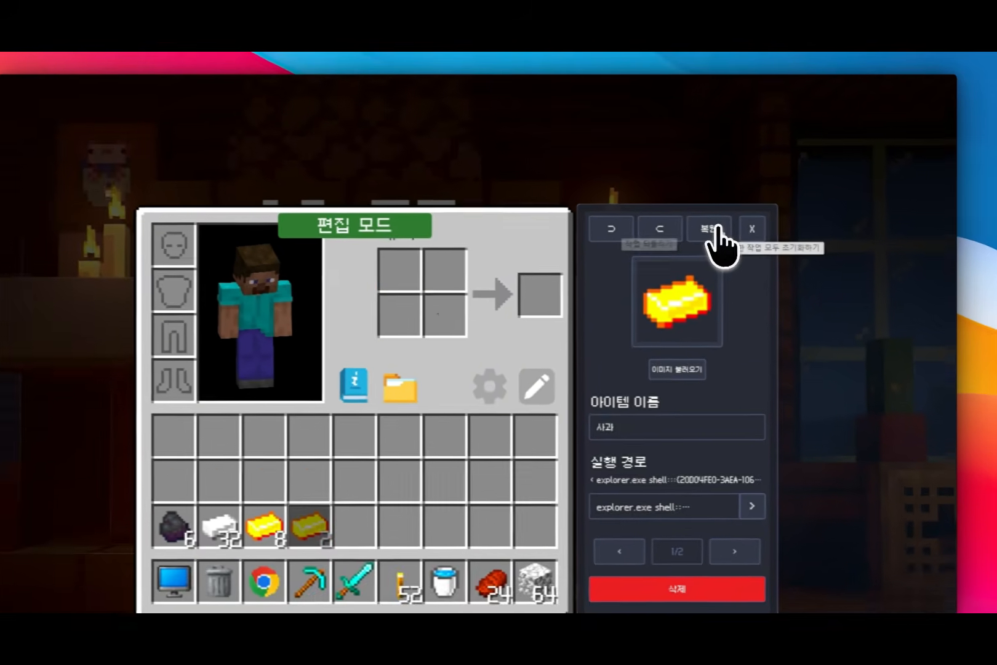
# Step: Restore all inventory edits to their initial state and select the apple's slot to check its settings
pyautogui.click(714, 229)
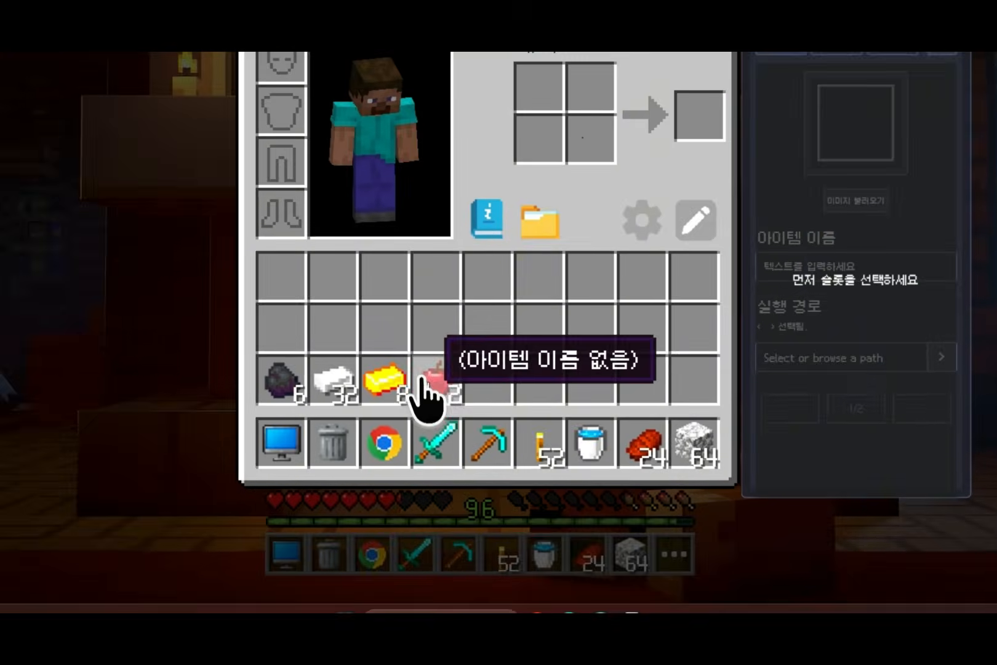
pyautogui.click(423, 380)
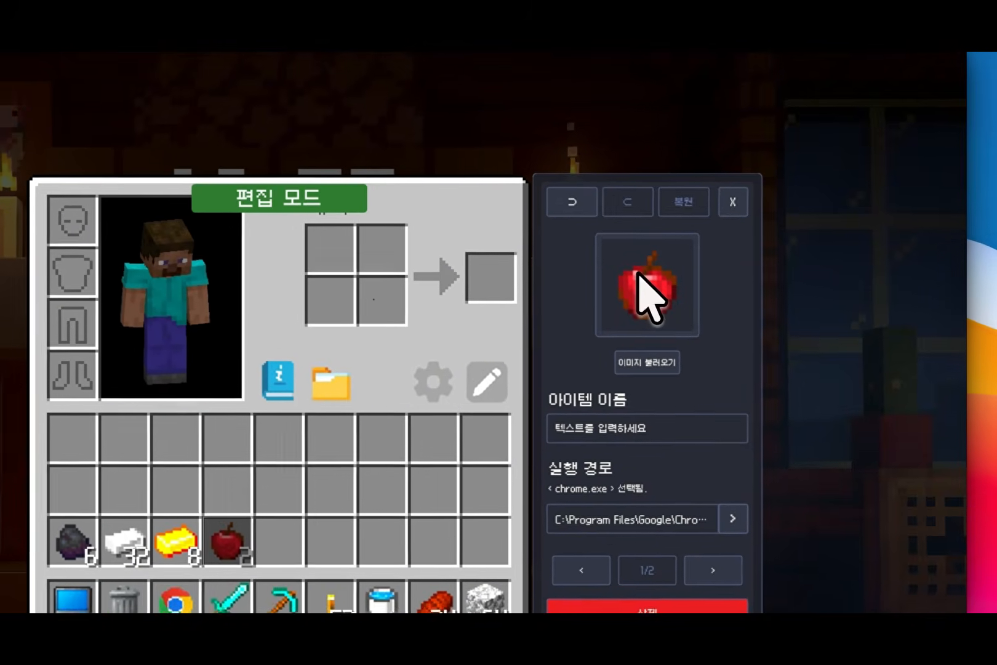
# Step: Try adding a blank item to an empty slot in the middle inventory row and deleting it
pyautogui.click(382, 490)
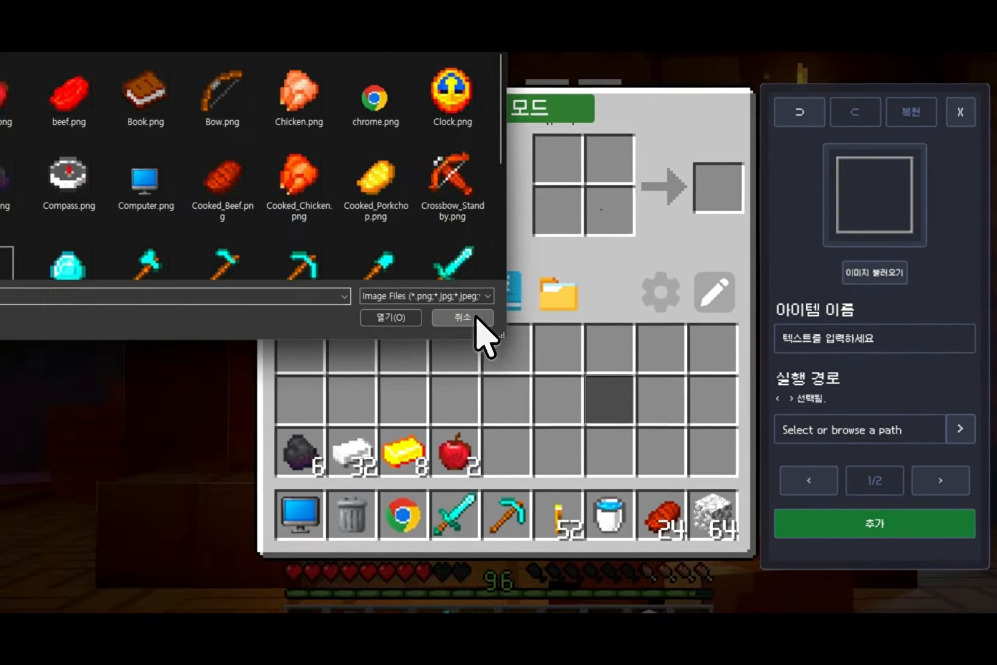
pyautogui.click(463, 318)
pyautogui.click(712, 401)
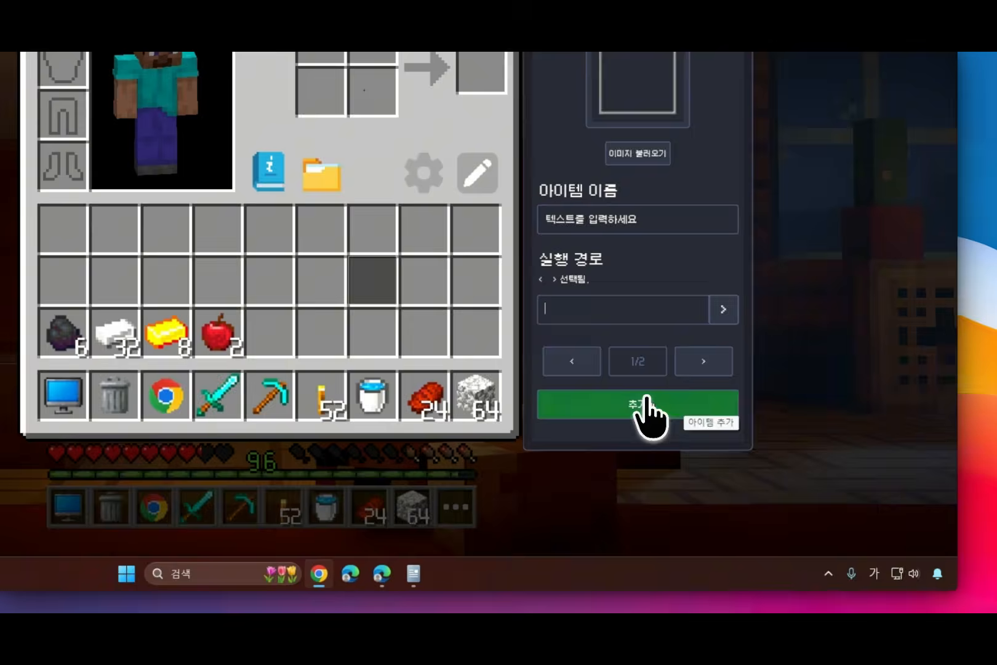
pyautogui.click(655, 467)
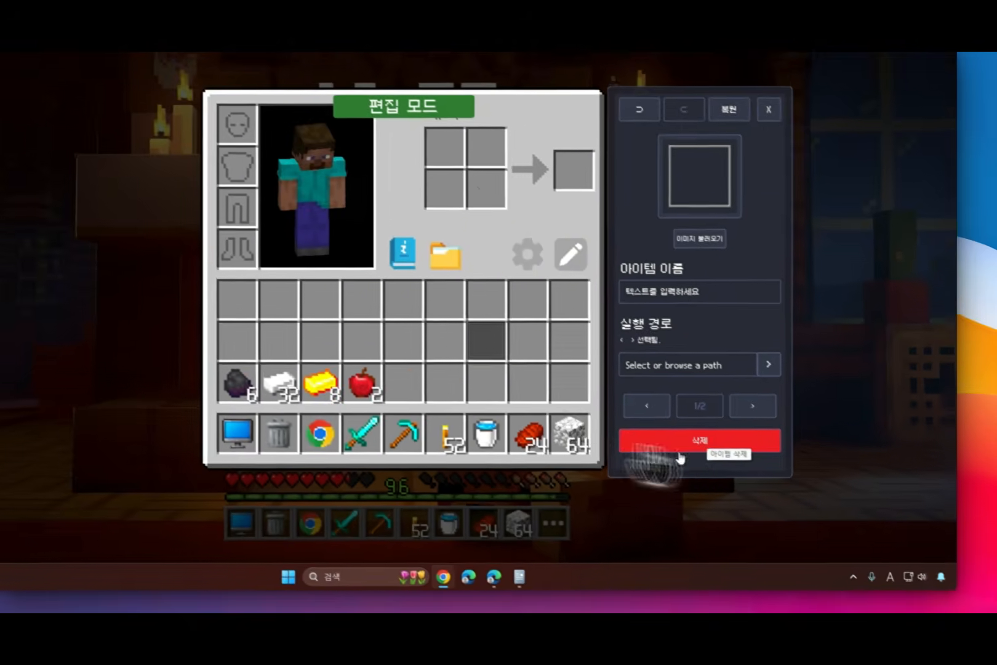
pyautogui.click(680, 456)
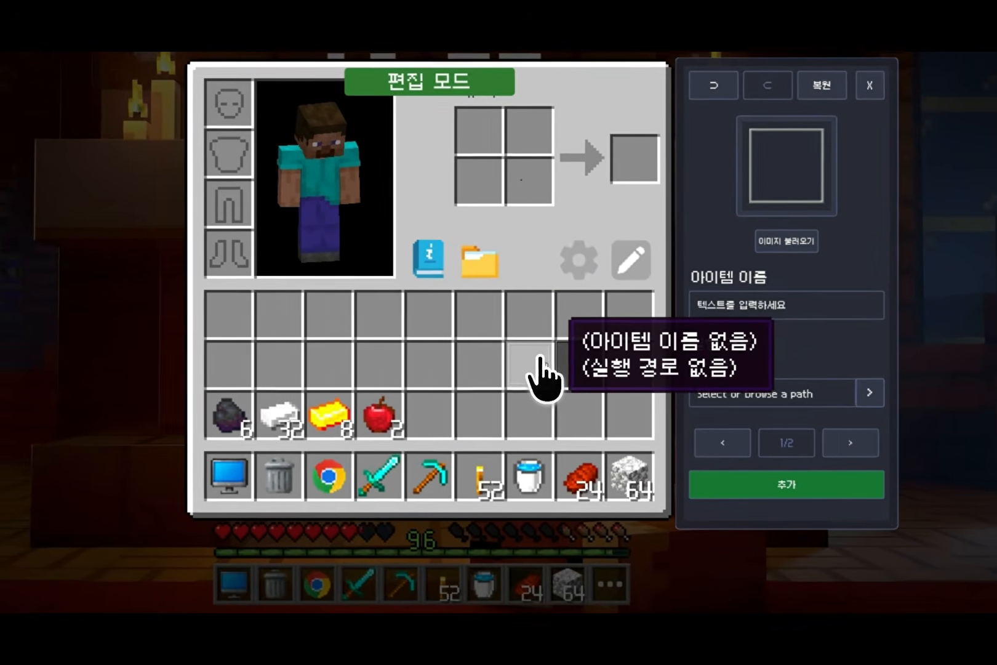
pyautogui.click(520, 369)
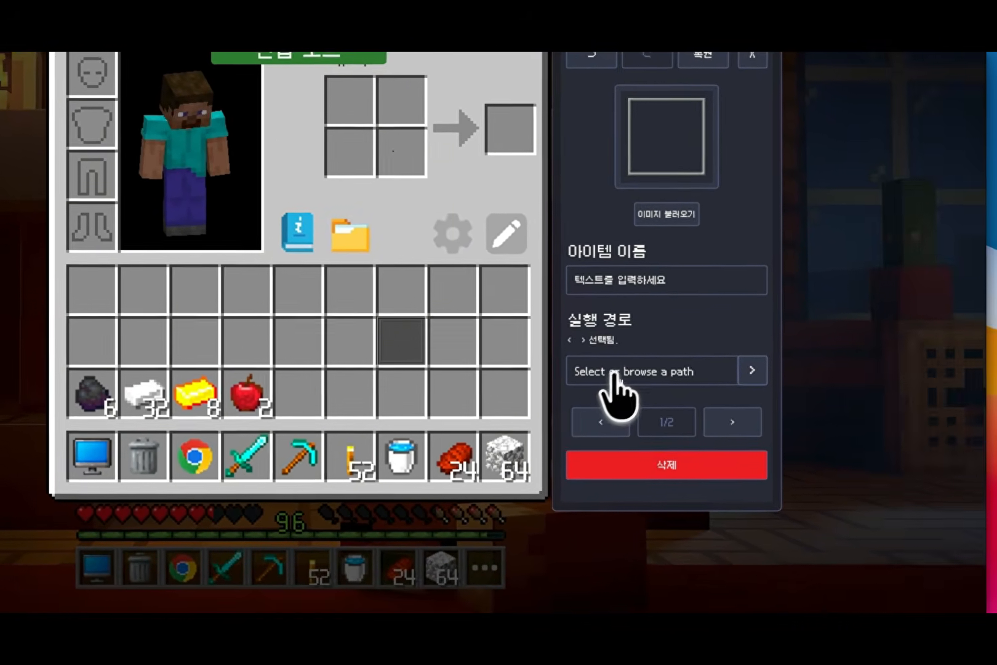
pyautogui.click(748, 392)
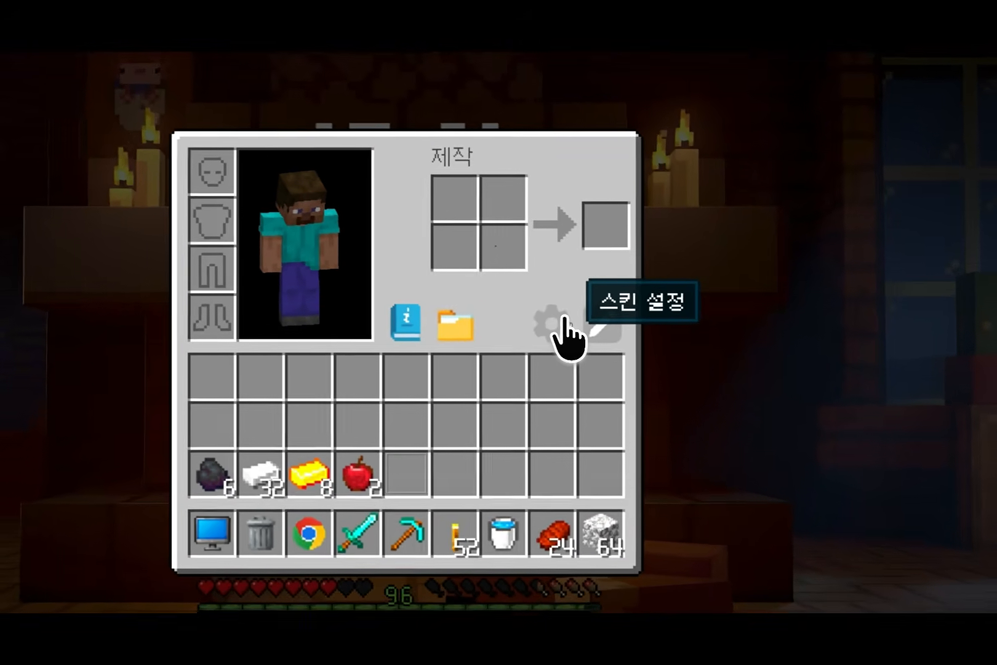
# Step: Open the skin settings (스킨 설정) and try the mute option (음소거)
pyautogui.click(610, 309)
pyautogui.click(556, 320)
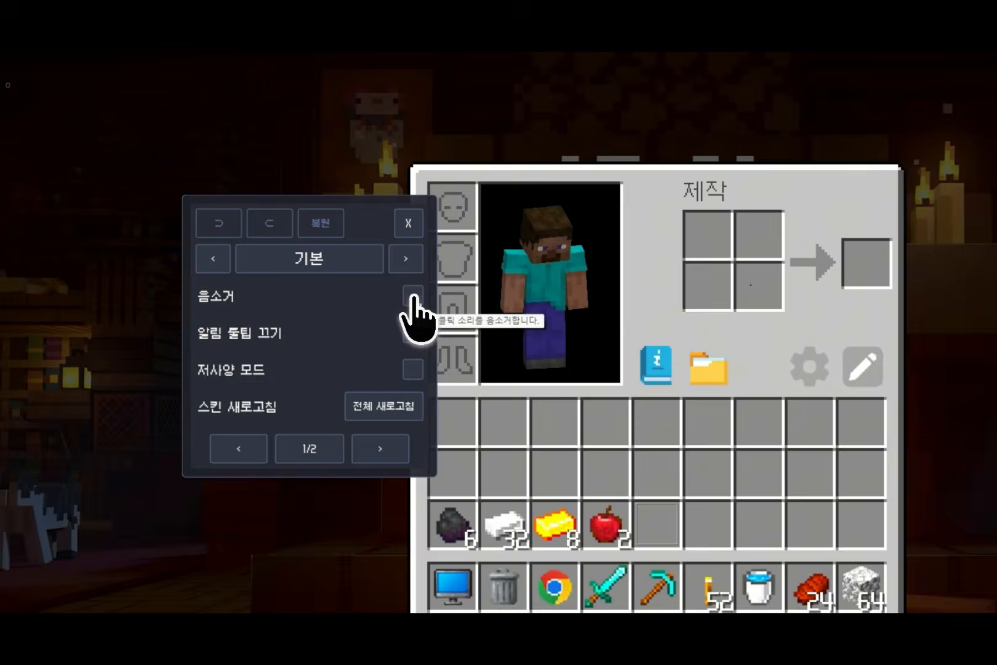
pyautogui.click(333, 265)
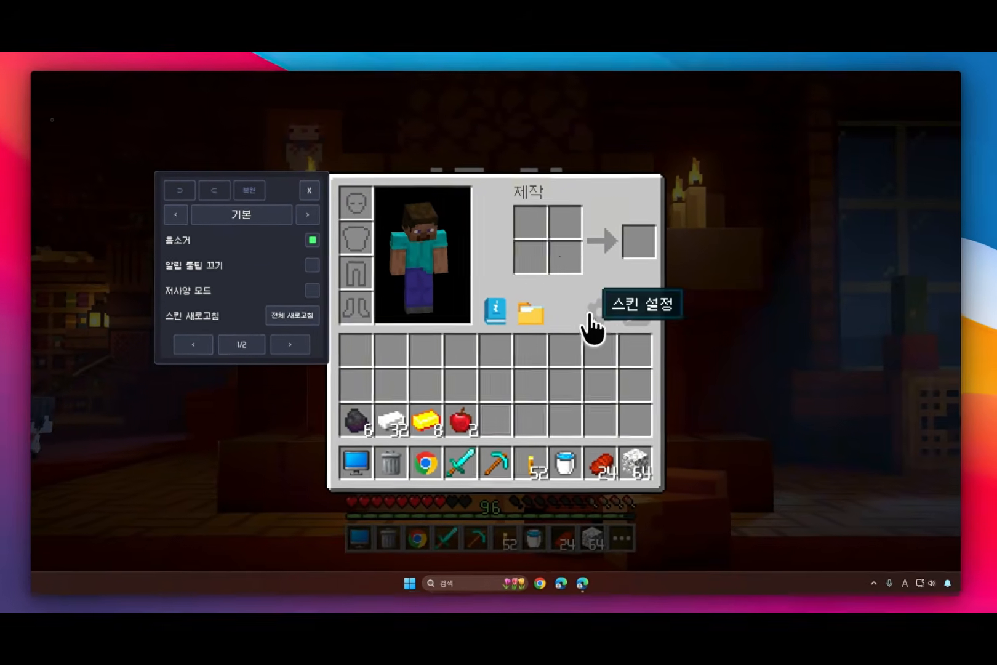
pyautogui.click(644, 323)
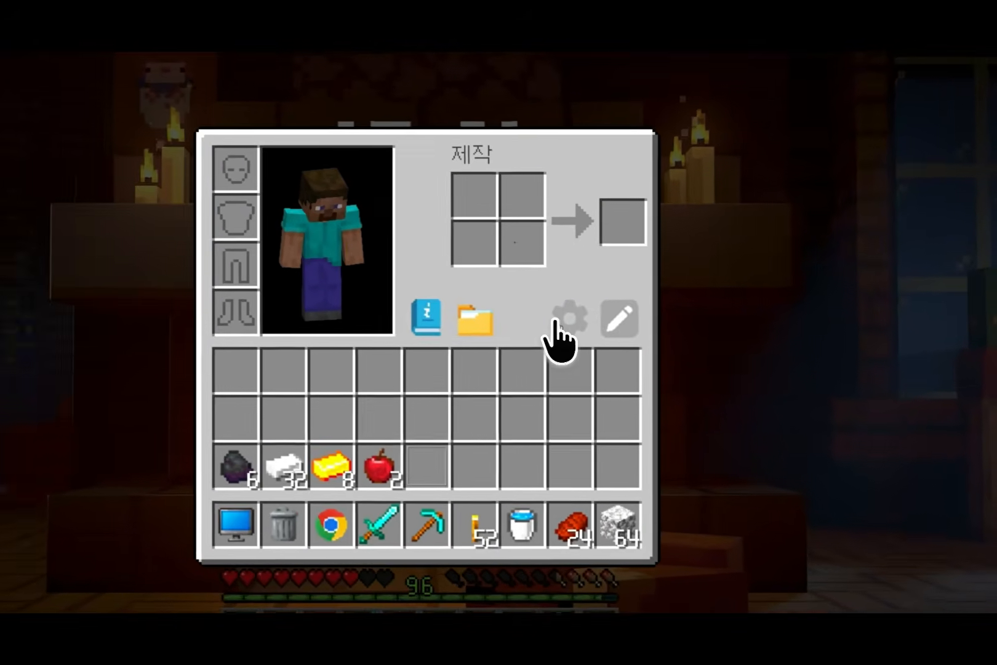
# Step: Reopen the skin settings and try turning off alert tooltips (알림 툴팁 끄기) and switching on low-spec mode (저사양 모드)
pyautogui.click(551, 317)
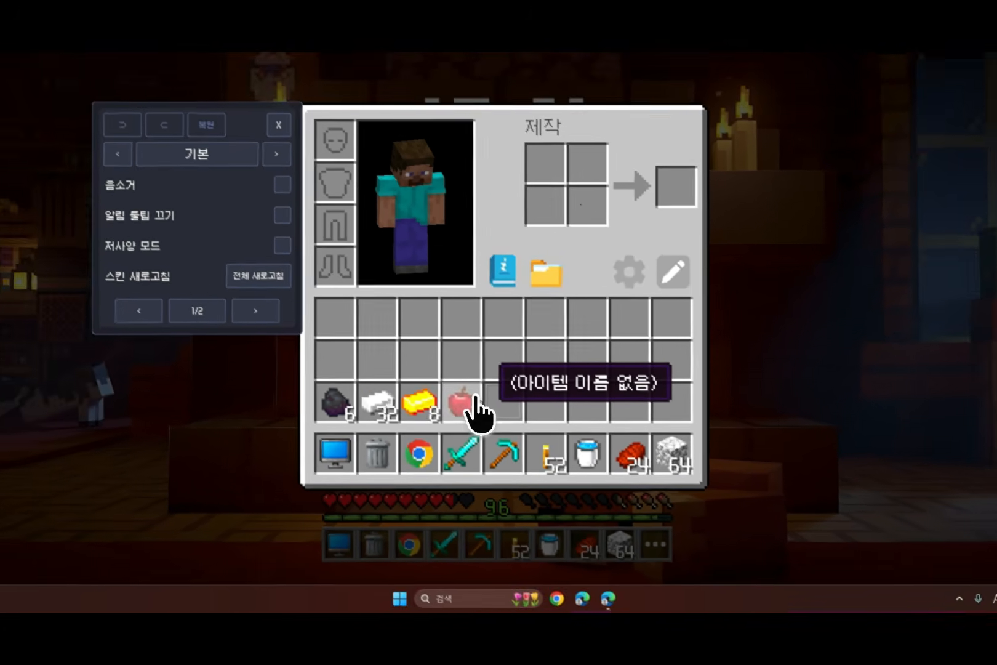
pyautogui.click(283, 216)
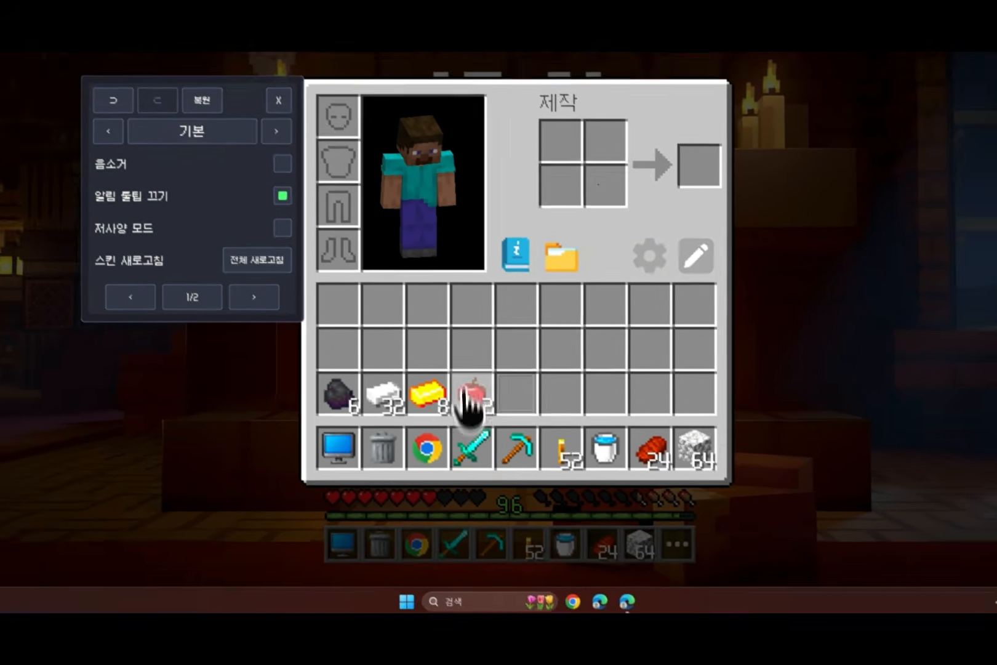
pyautogui.click(282, 196)
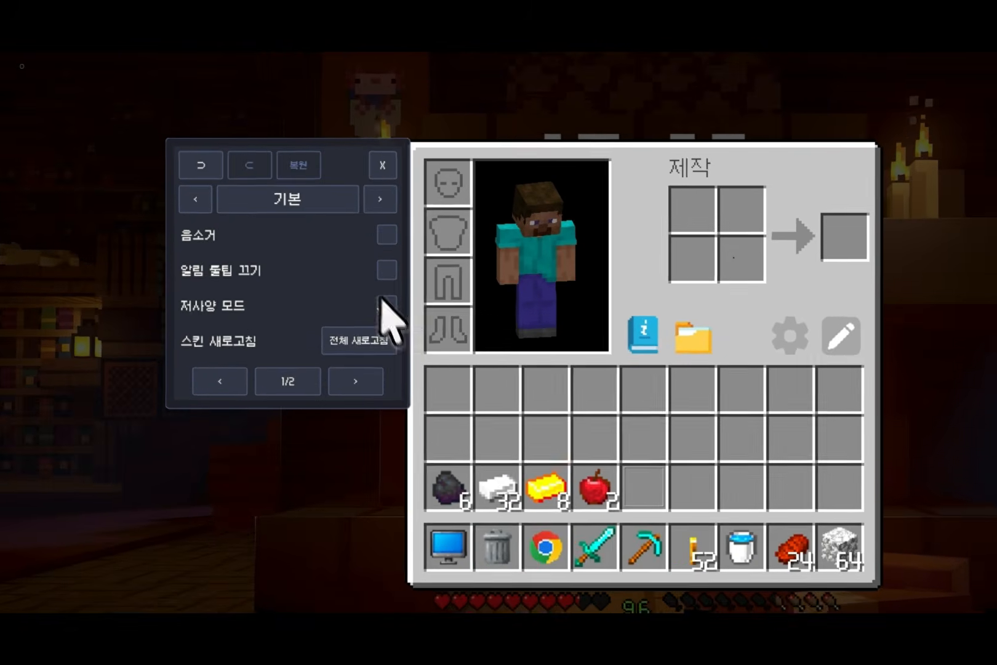
pyautogui.click(387, 305)
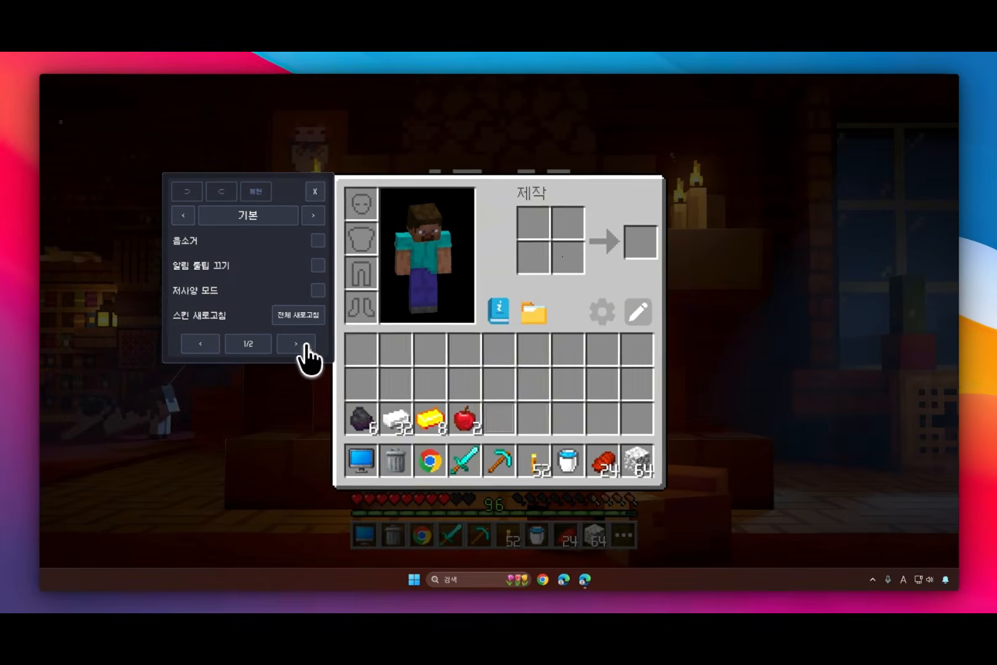
# Step: Load the computer data (컴퓨터 데이터) and try resetting everything to the defaults (전체 초기화) in the basic settings
pyautogui.click(299, 344)
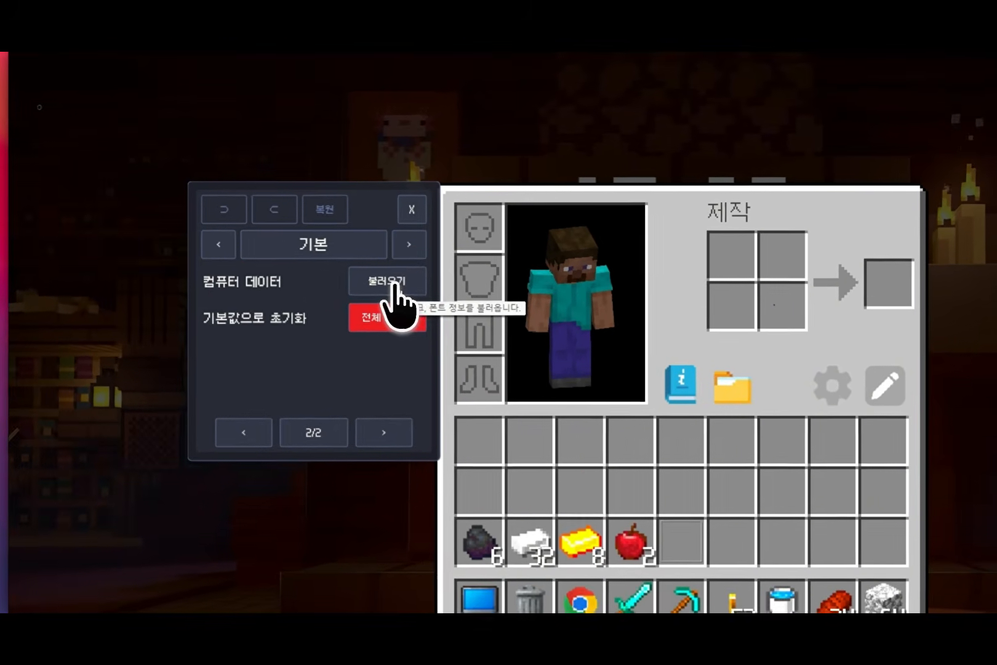
pyautogui.click(405, 278)
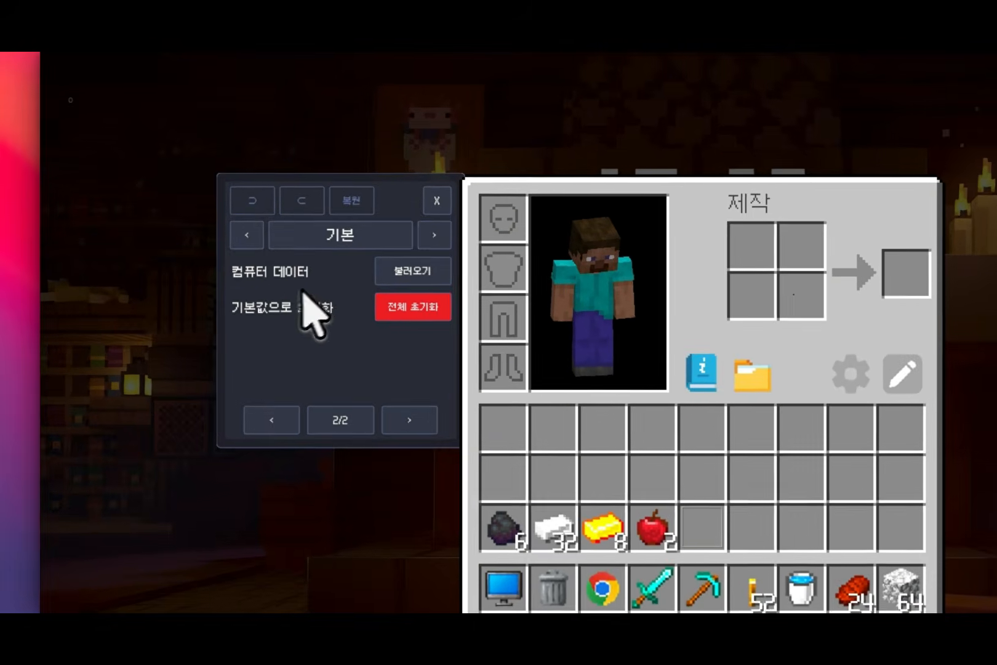
pyautogui.click(388, 312)
pyautogui.click(438, 311)
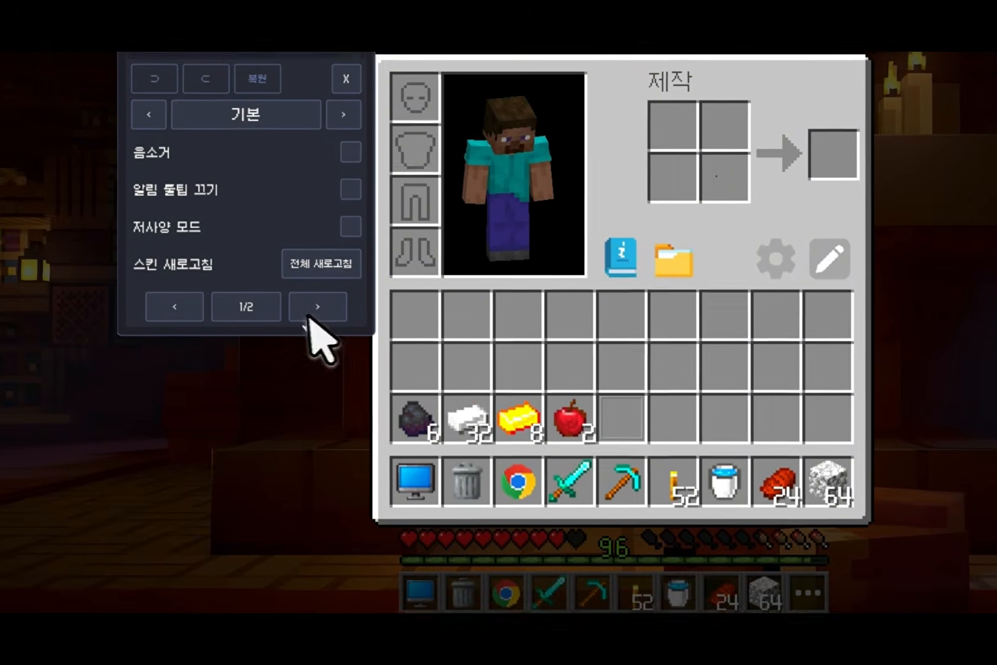
pyautogui.click(287, 356)
pyautogui.click(271, 243)
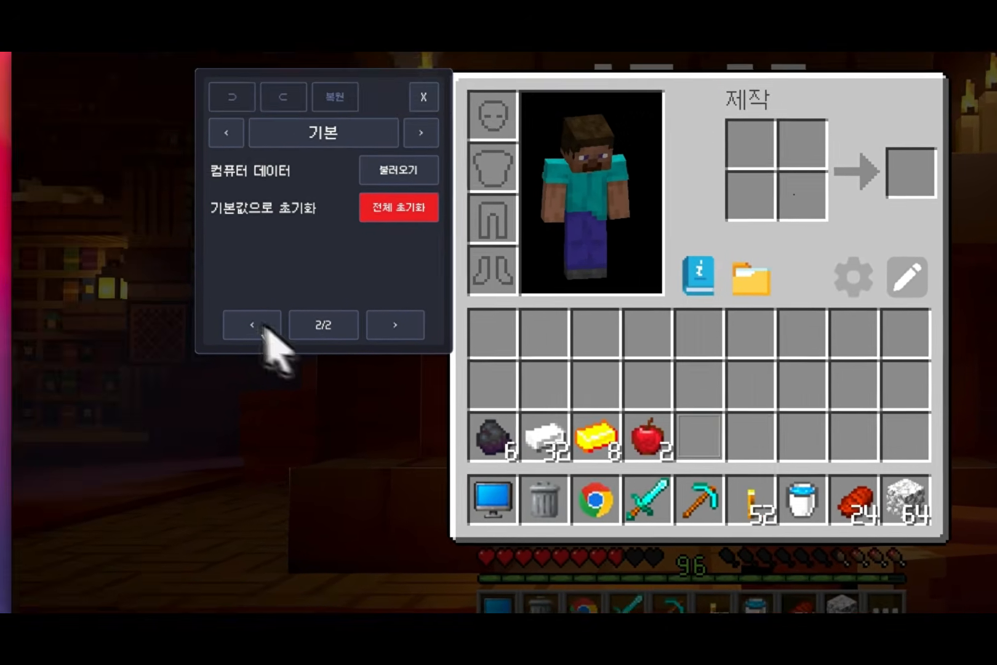
pyautogui.click(87, 266)
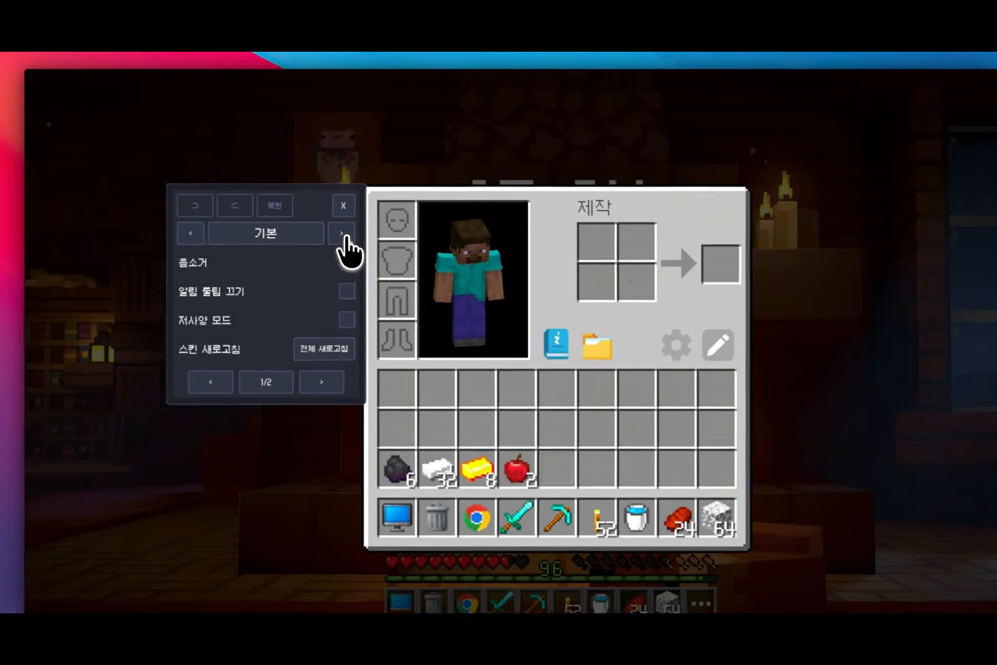
# Step: Bring up the hotbar (핫바) settings with the inventory closed and move the settings panel down beside the hotbar
pyautogui.click(313, 215)
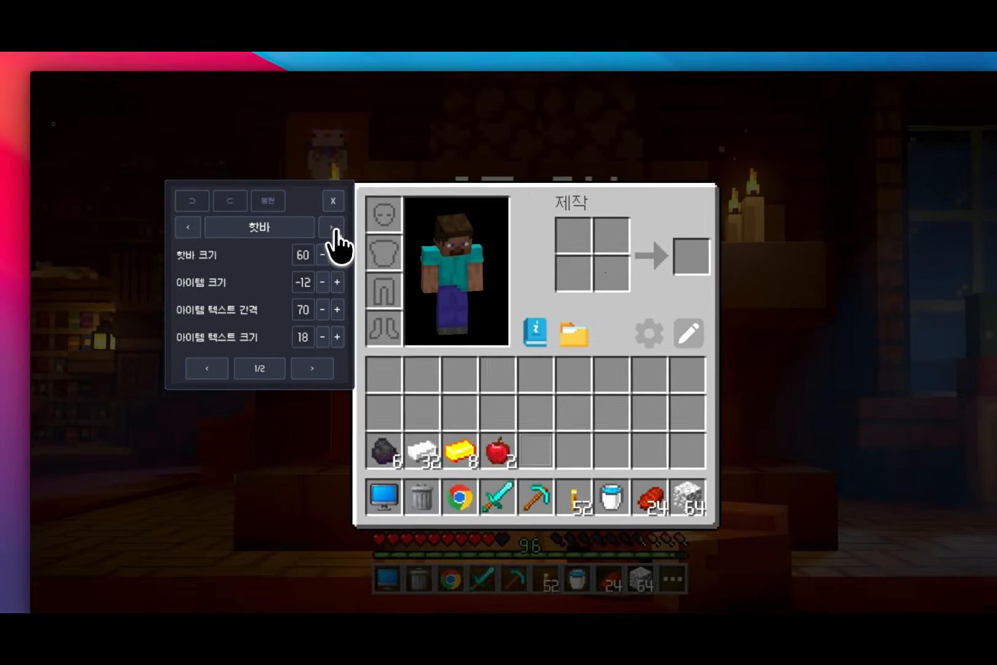
pyautogui.press('Escape')
pyautogui.moveTo(300, 197); pyautogui.dragTo(312, 392)
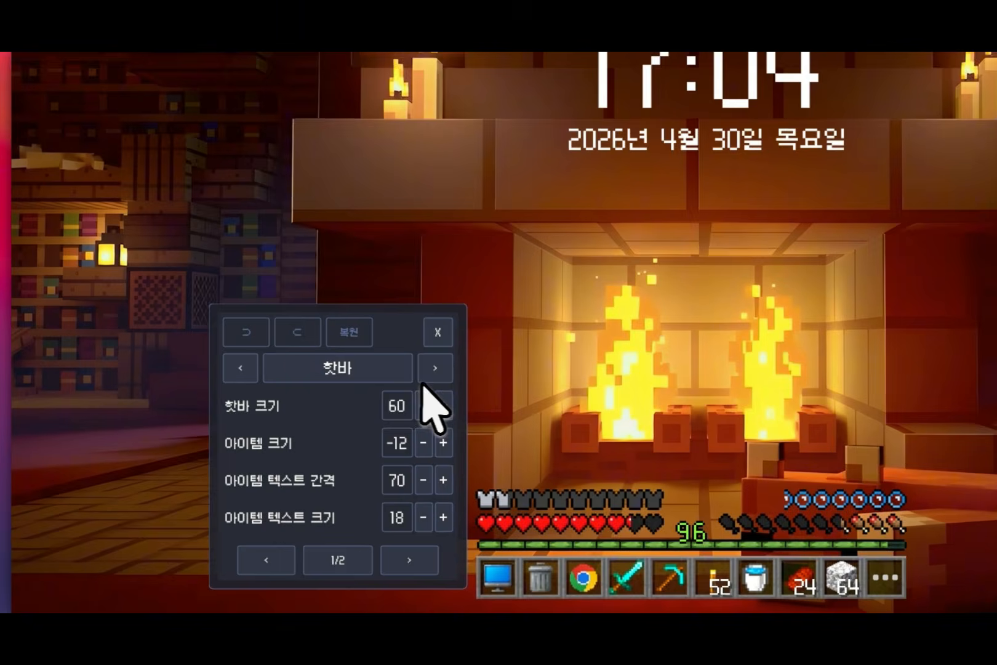
# Step: Try a hotbar size (핫바 크기) of 61 and a smaller item size (아이템 크기), and return them to 60 and -12
pyautogui.click(449, 437)
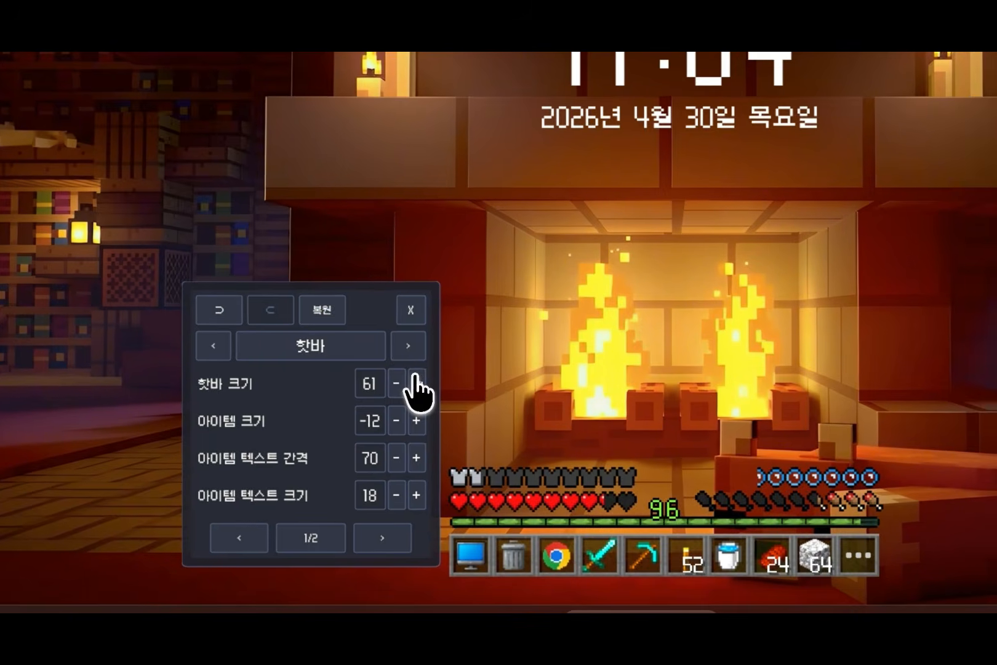
pyautogui.click(449, 437)
pyautogui.click(449, 437)
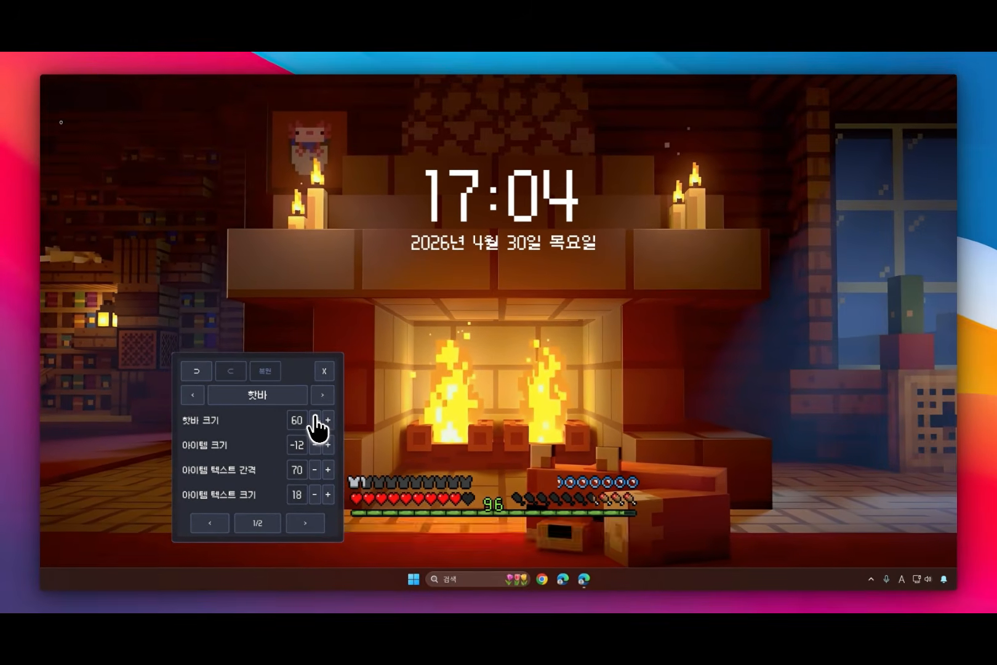
pyautogui.click(314, 444)
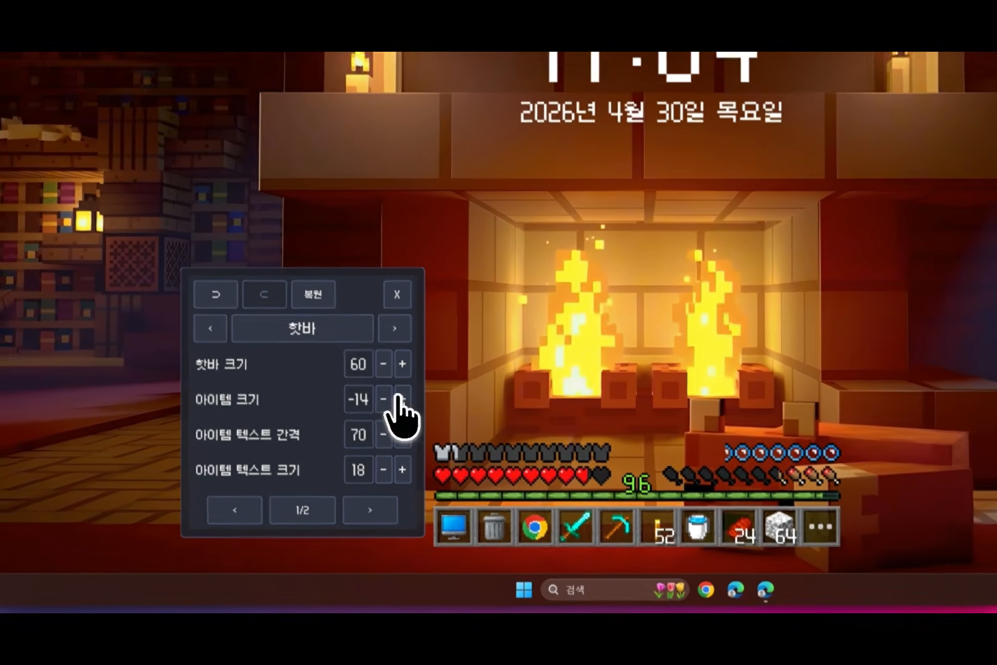
pyautogui.click(398, 399)
pyautogui.click(399, 398)
pyautogui.click(399, 399)
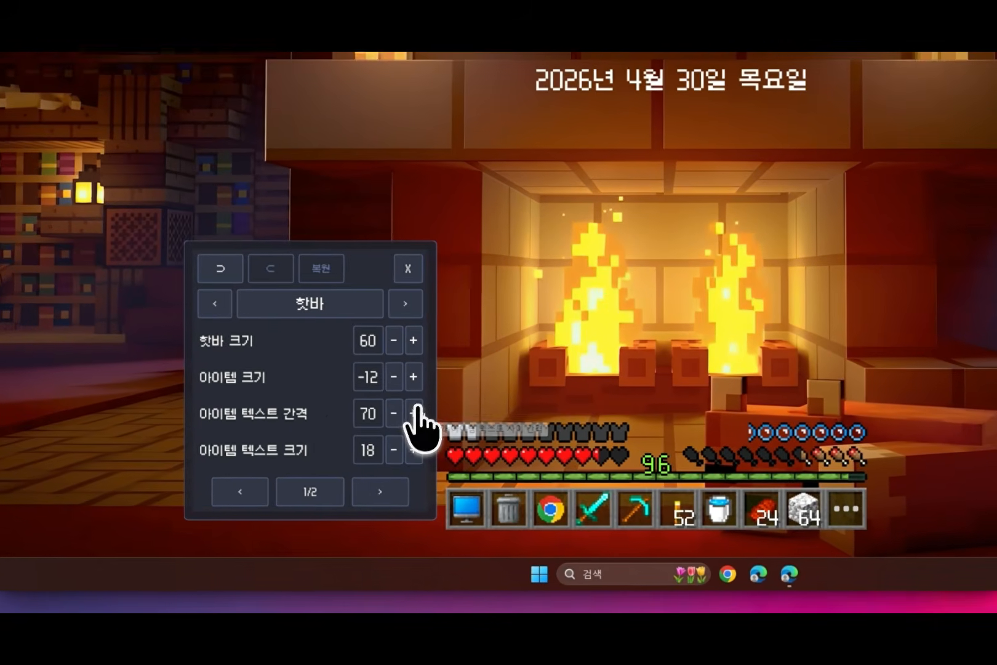
# Step: Set the hotbar's item text spacing (아이템 텍스트 간격) to 93 and its item text size (아이템 텍스트 크기) to 22
pyautogui.click(414, 408)
pyautogui.click(414, 409)
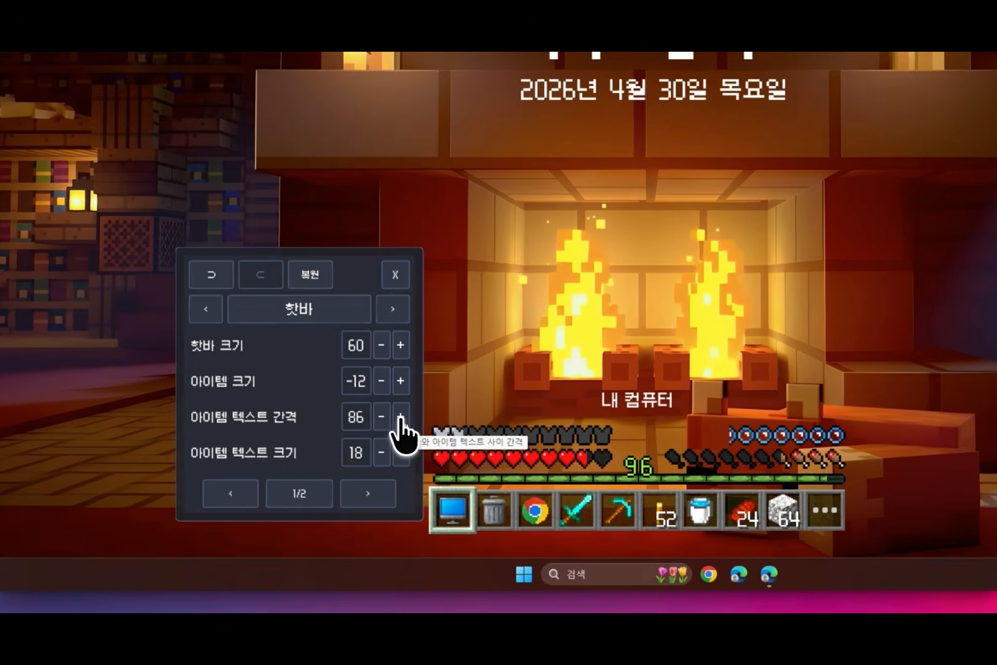
pyautogui.click(400, 416)
pyautogui.click(400, 416)
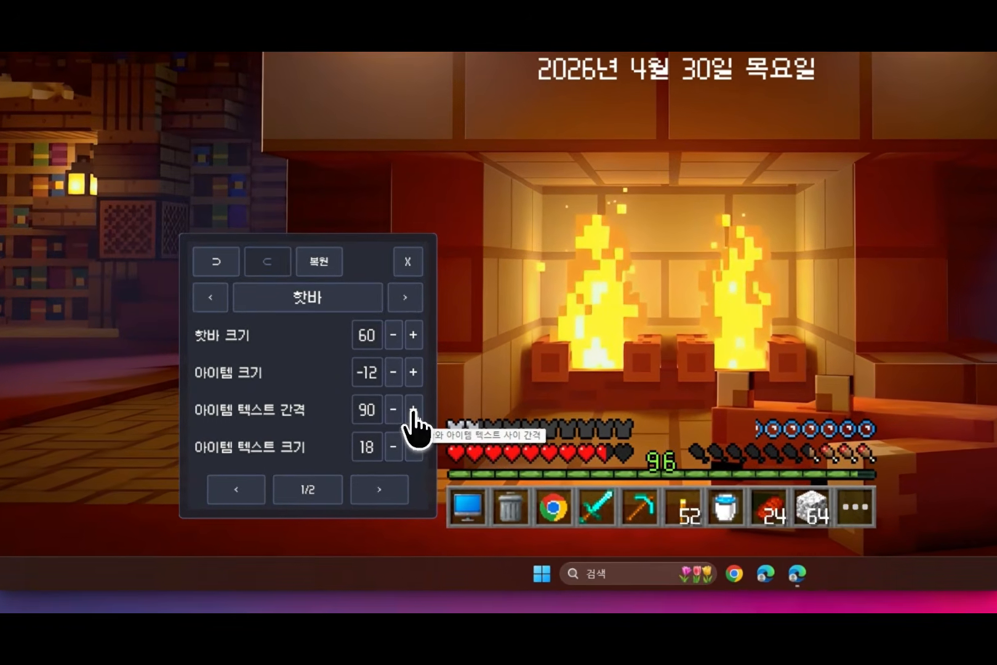
pyautogui.click(413, 408)
pyautogui.click(414, 409)
pyautogui.click(413, 409)
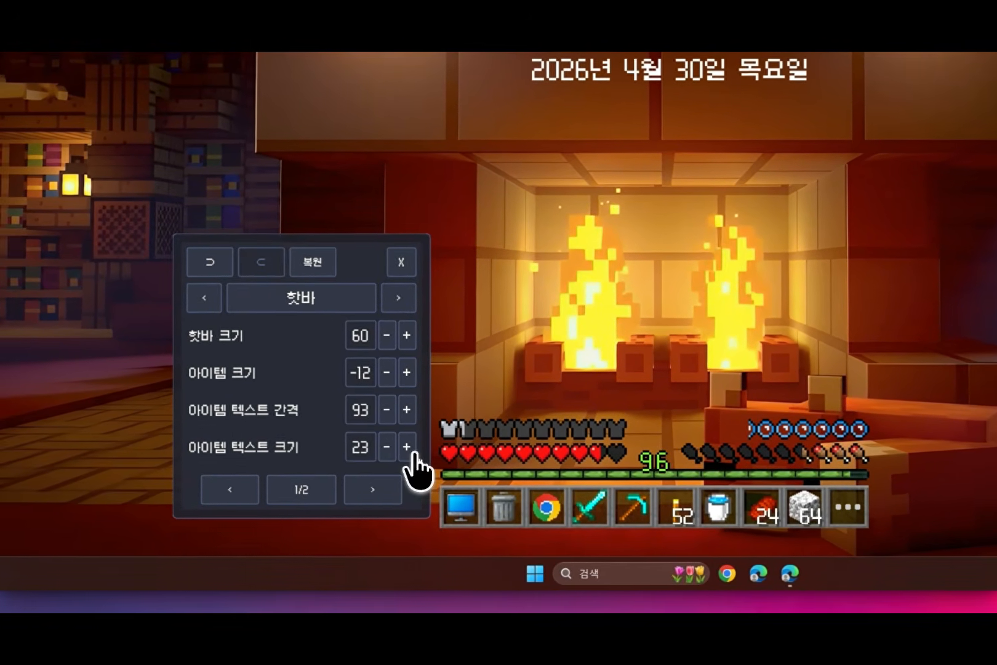
pyautogui.click(386, 447)
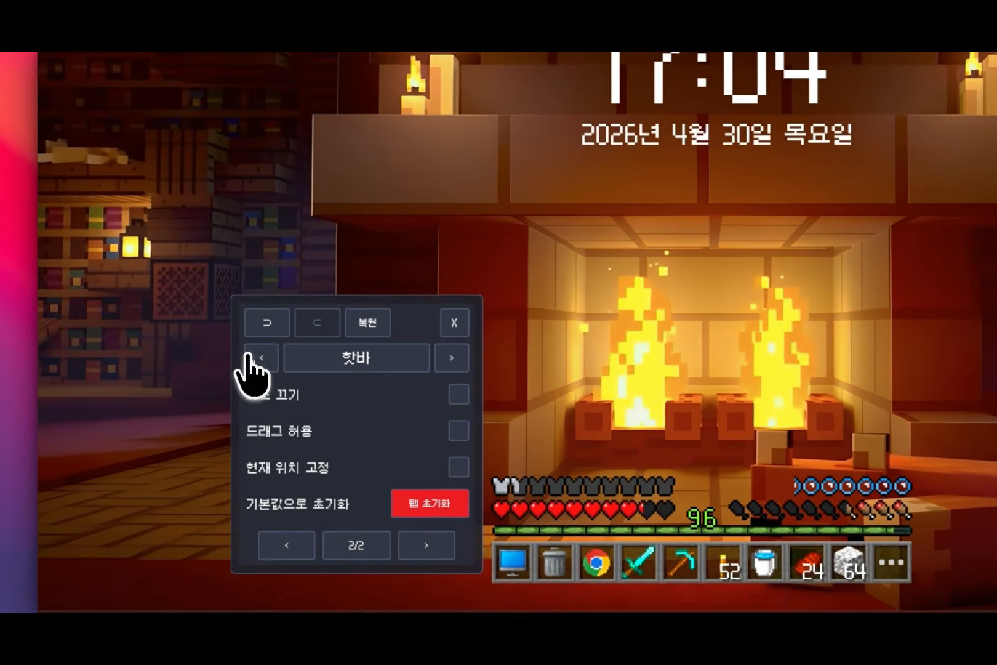
# Step: View the UI section of the skin settings and return to the hotbar section (핫바)
pyautogui.click(192, 394)
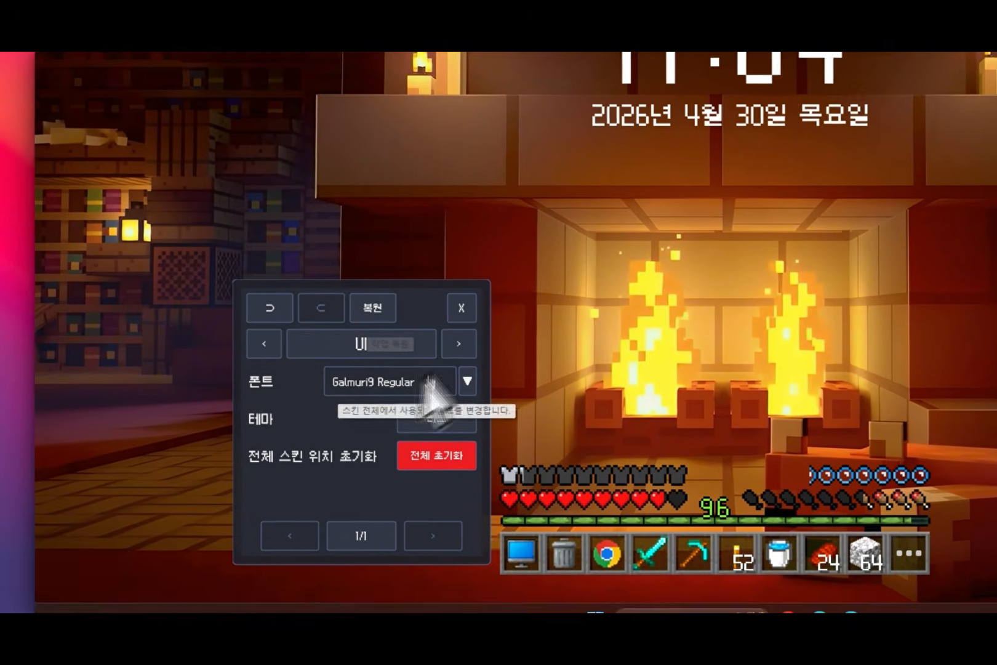
pyautogui.click(463, 362)
pyautogui.click(463, 362)
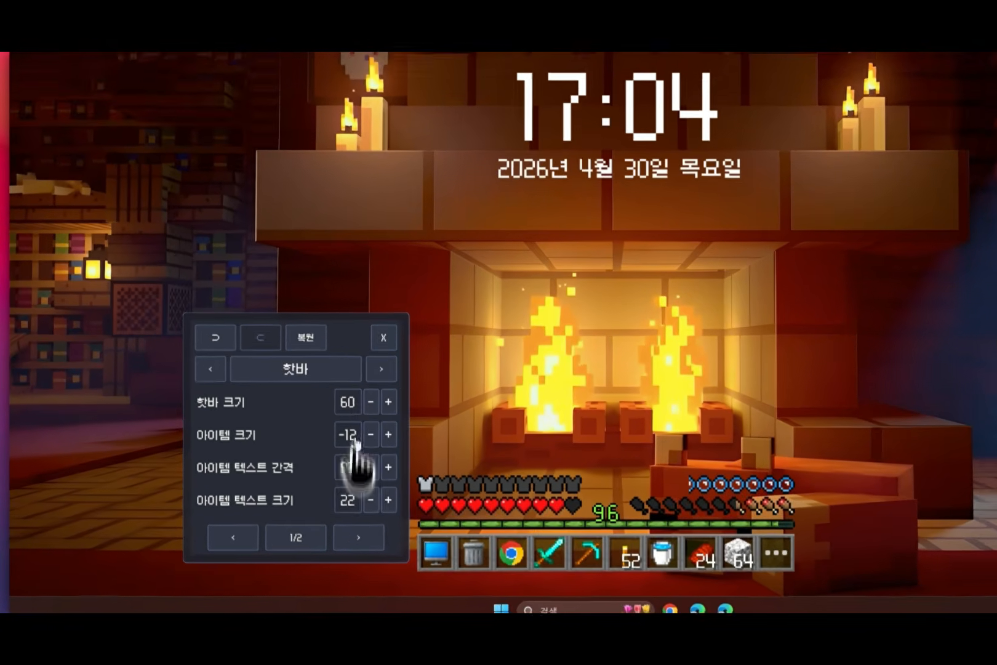
# Step: Enable dragging (드래그 허용) and current position lock (현재 위치 고정) for the hotbar, and move the hotbar up beside the fireplace
pyautogui.click(305, 522)
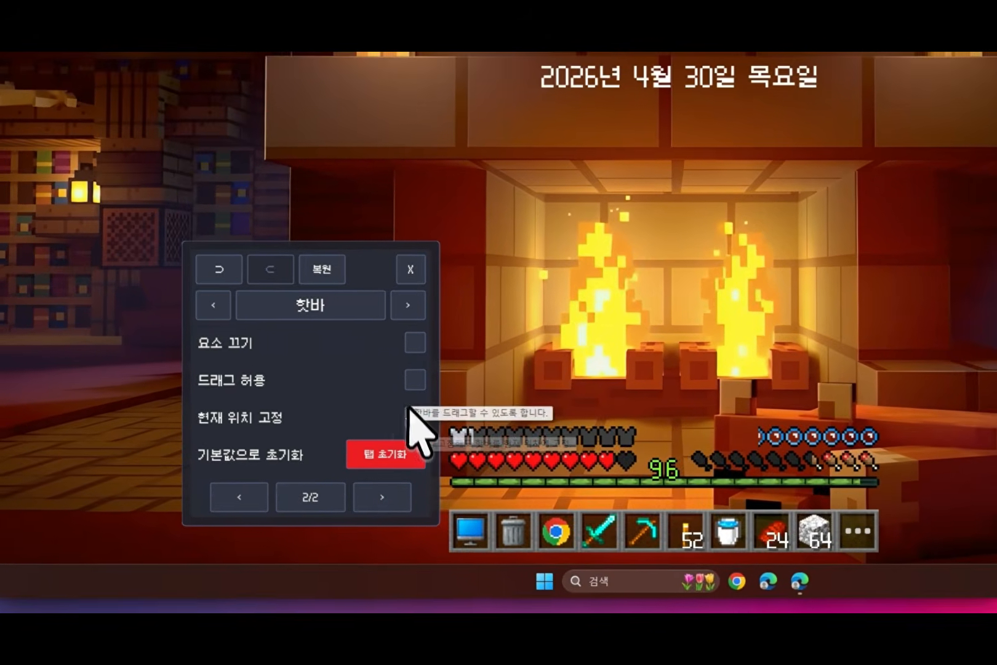
pyautogui.click(327, 470)
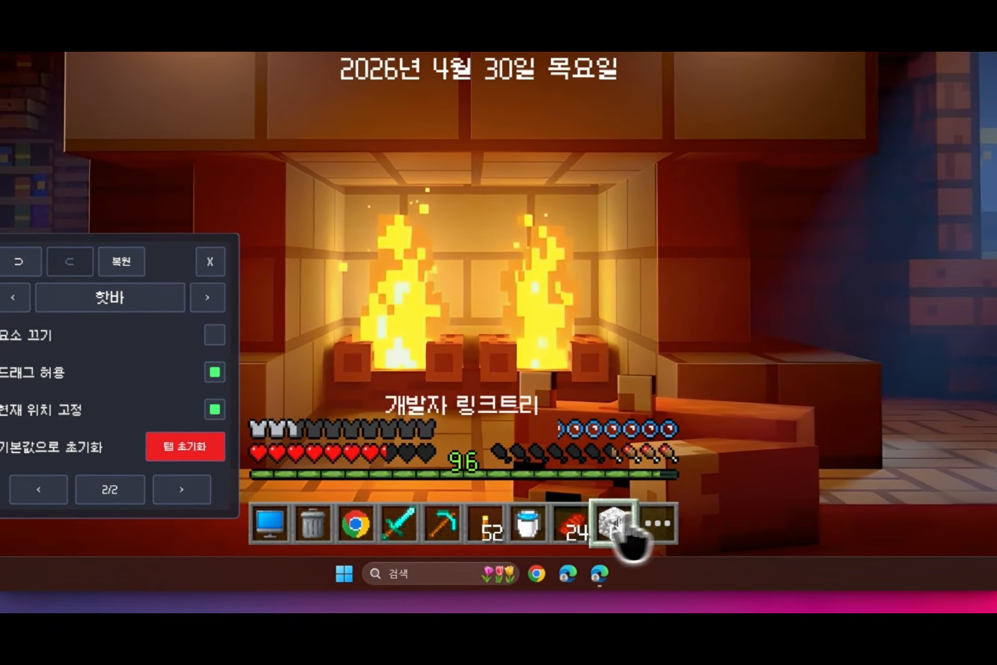
pyautogui.moveTo(860, 523); pyautogui.dragTo(872, 382)
pyautogui.moveTo(573, 394); pyautogui.dragTo(835, 274)
pyautogui.click(834, 276)
pyautogui.click(652, 440)
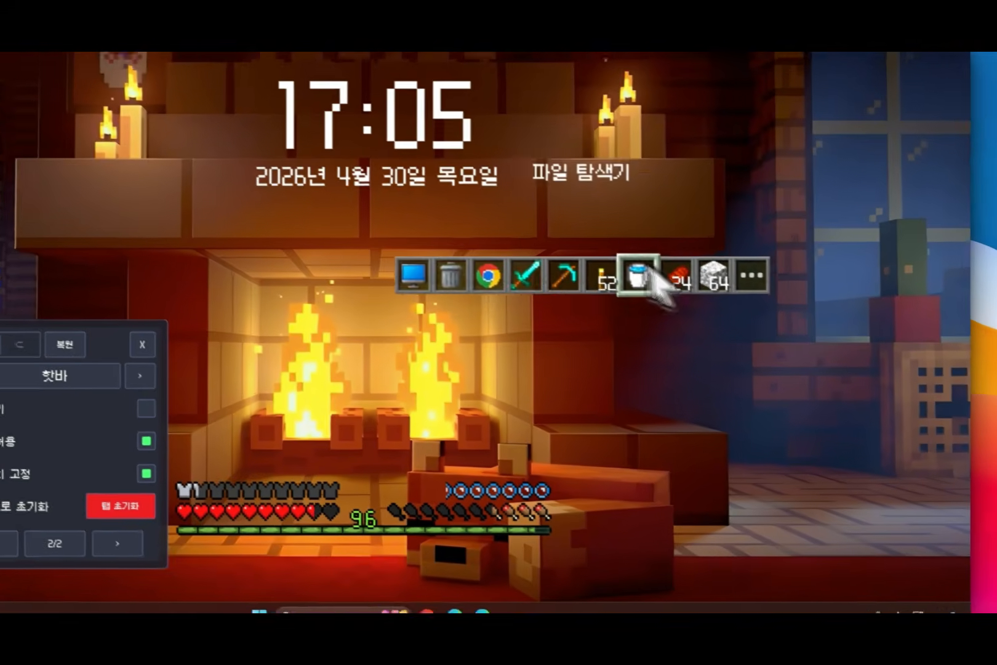
pyautogui.moveTo(649, 269); pyautogui.dragTo(697, 187)
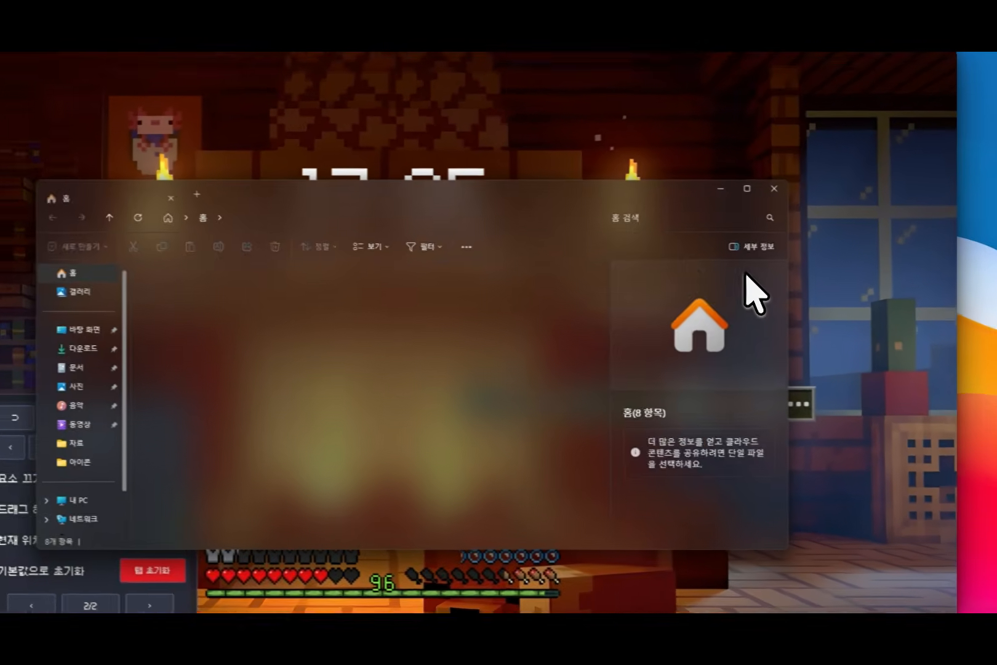
# Step: Move the hotbar back down below the health and experience bars
pyautogui.click(810, 191)
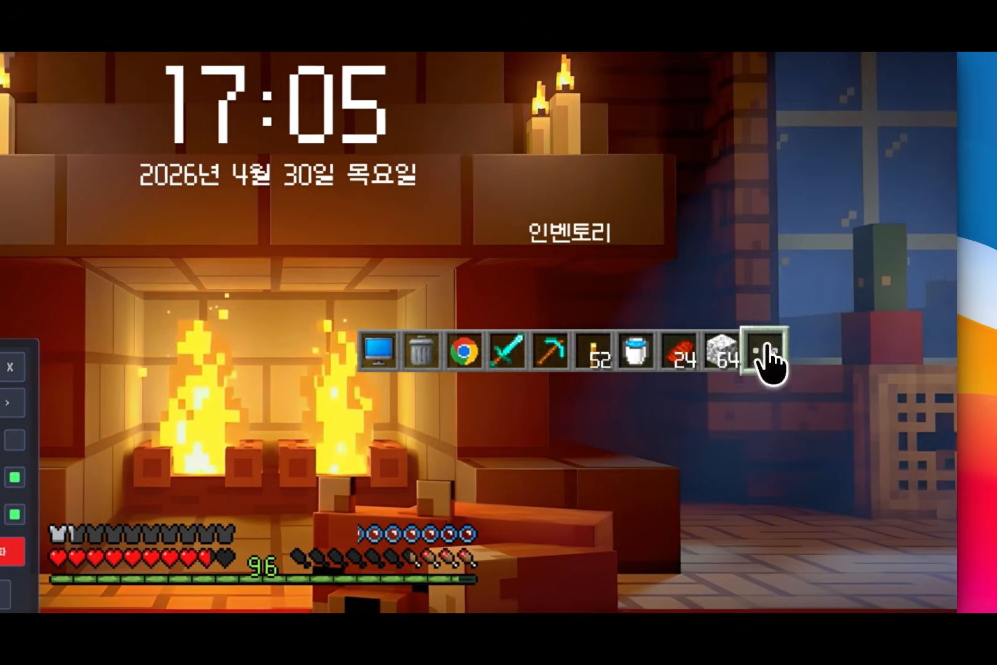
pyautogui.moveTo(764, 360); pyautogui.dragTo(595, 435)
pyautogui.moveTo(669, 460); pyautogui.dragTo(624, 538)
# Step: Close the inventory and turn on the hotbar's element-off option (요소 끄기)
pyautogui.click(622, 537)
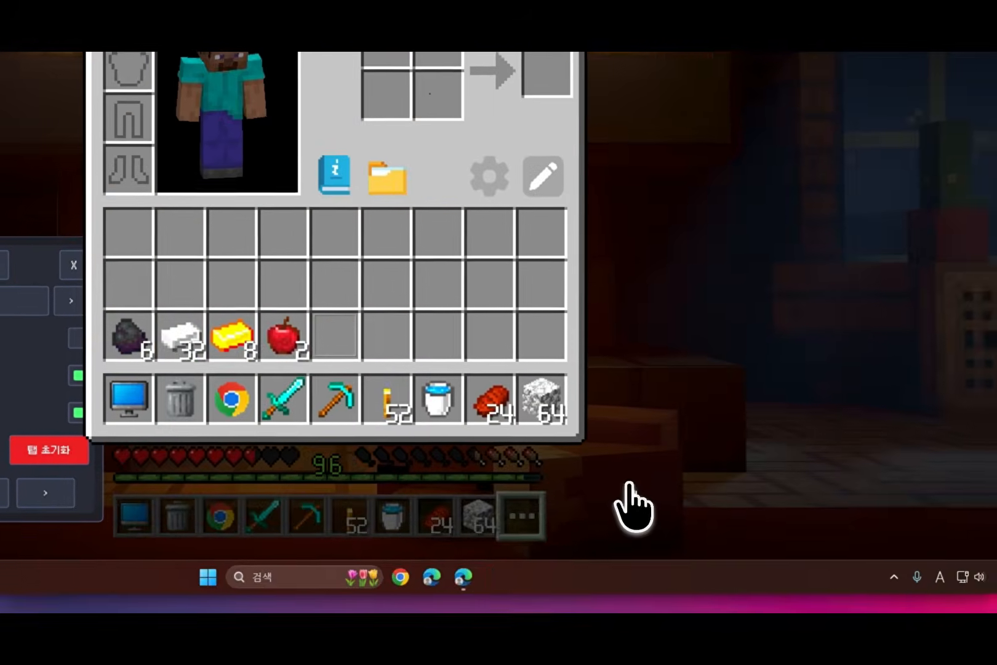
pyautogui.click(747, 573)
pyautogui.click(198, 425)
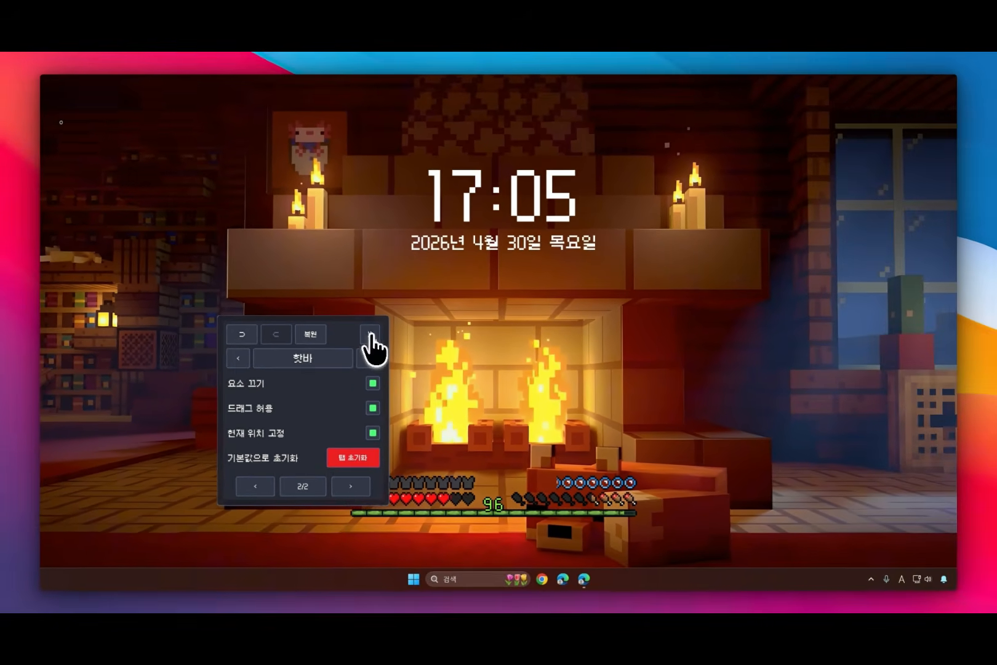
# Step: Close the skin settings and load Settings.ini again from the Settings folder of DMeloper's Block HUD in the Rainmeter manager (Rainmeter 관리)
pyautogui.click(451, 332)
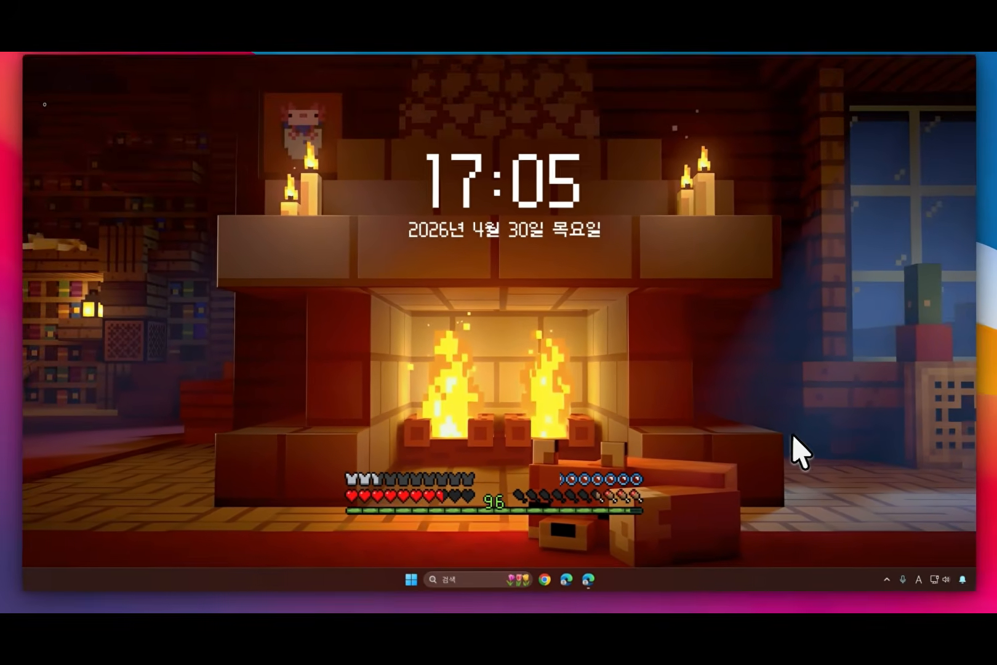
pyautogui.click(885, 581)
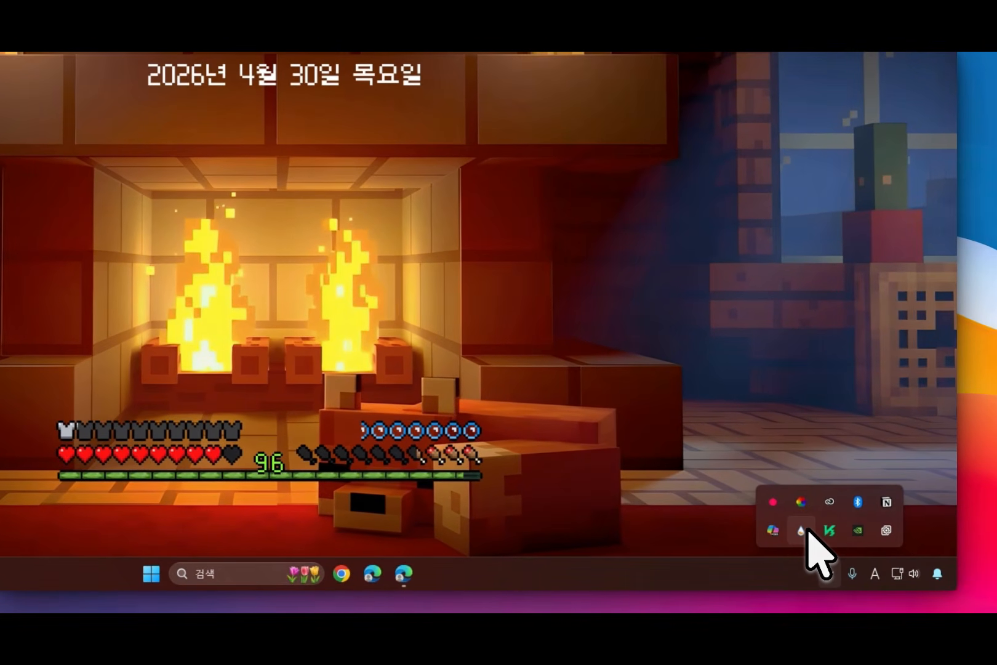
pyautogui.click(801, 530)
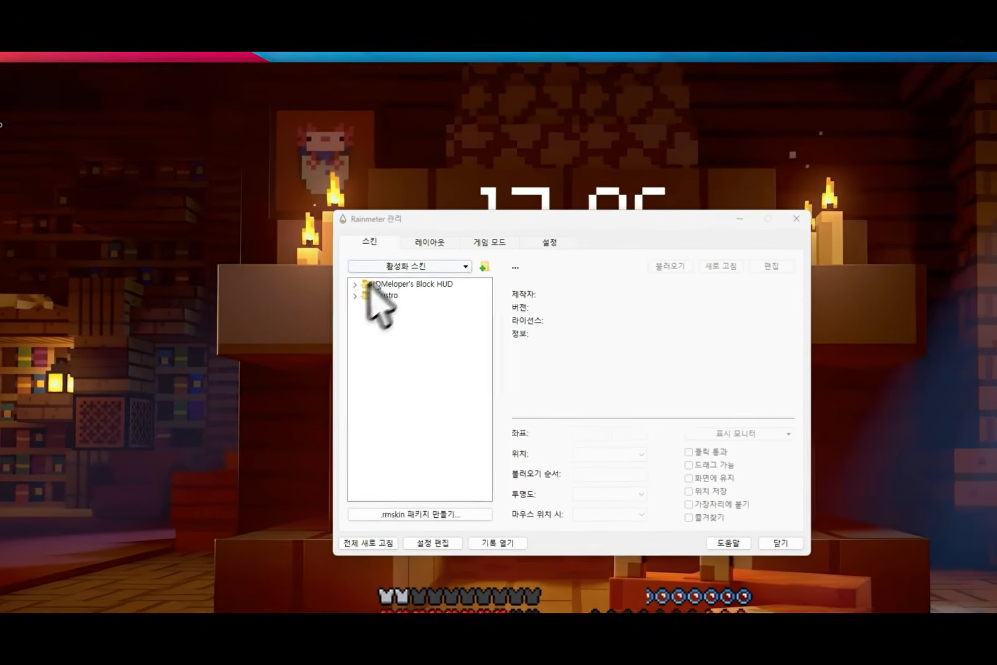
pyautogui.doubleClick(344, 244)
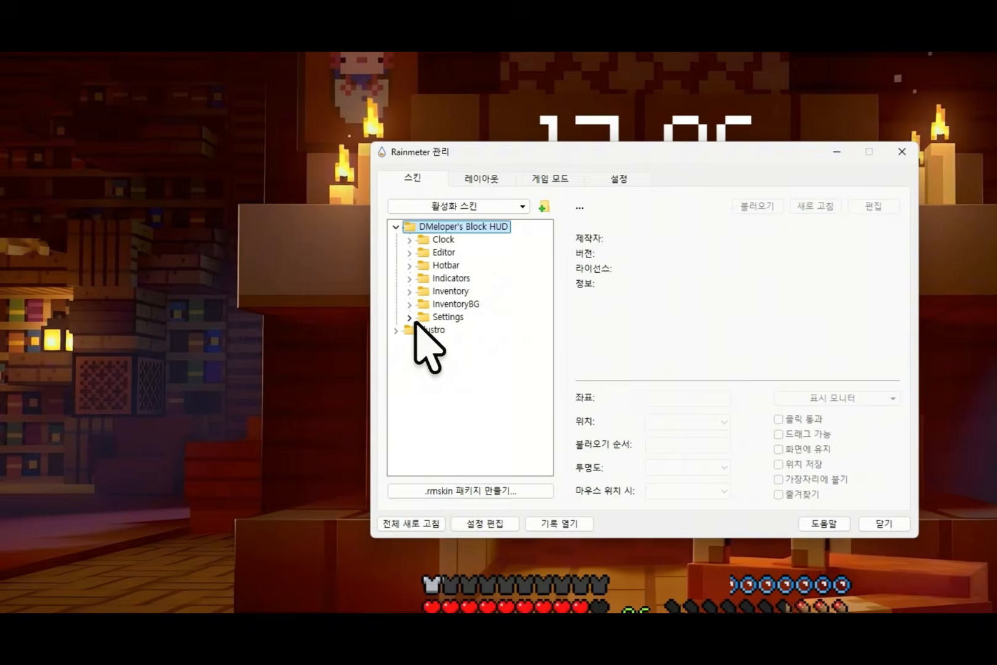
pyautogui.doubleClick(415, 321)
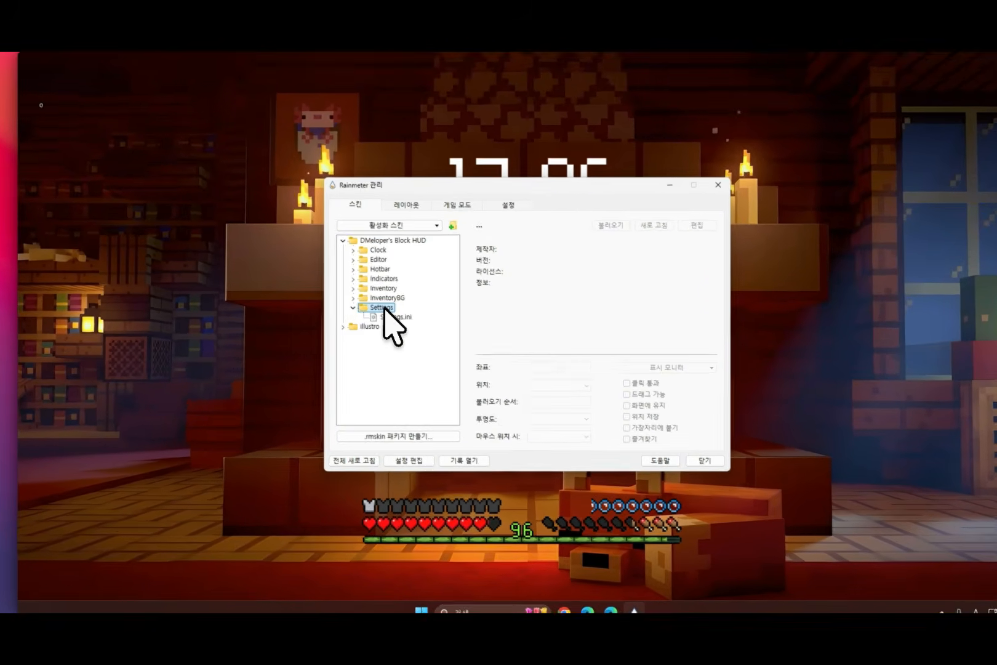
pyautogui.doubleClick(377, 313)
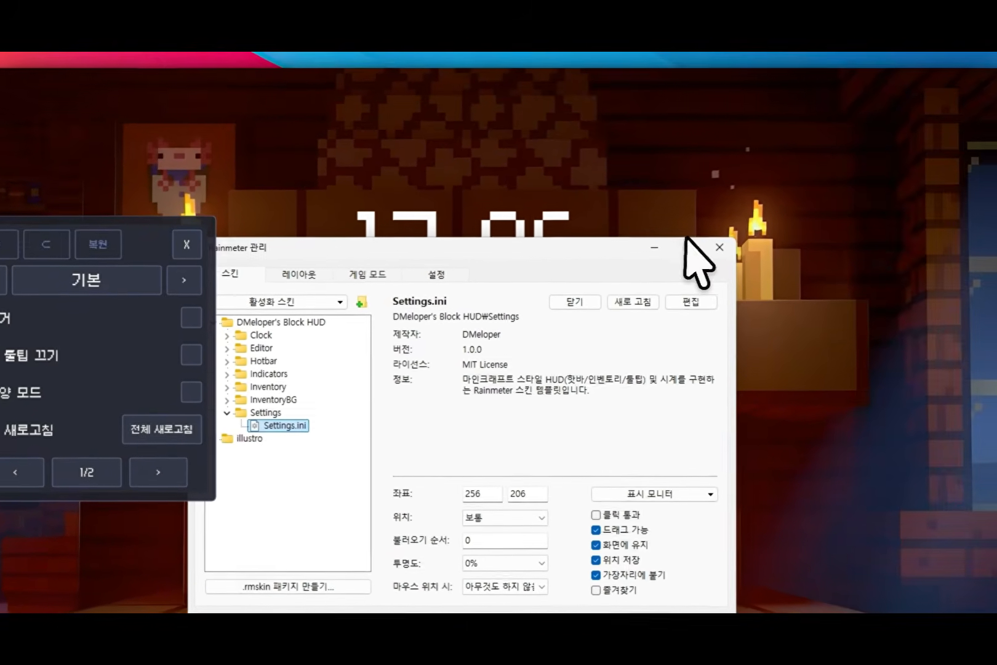
pyautogui.click(830, 129)
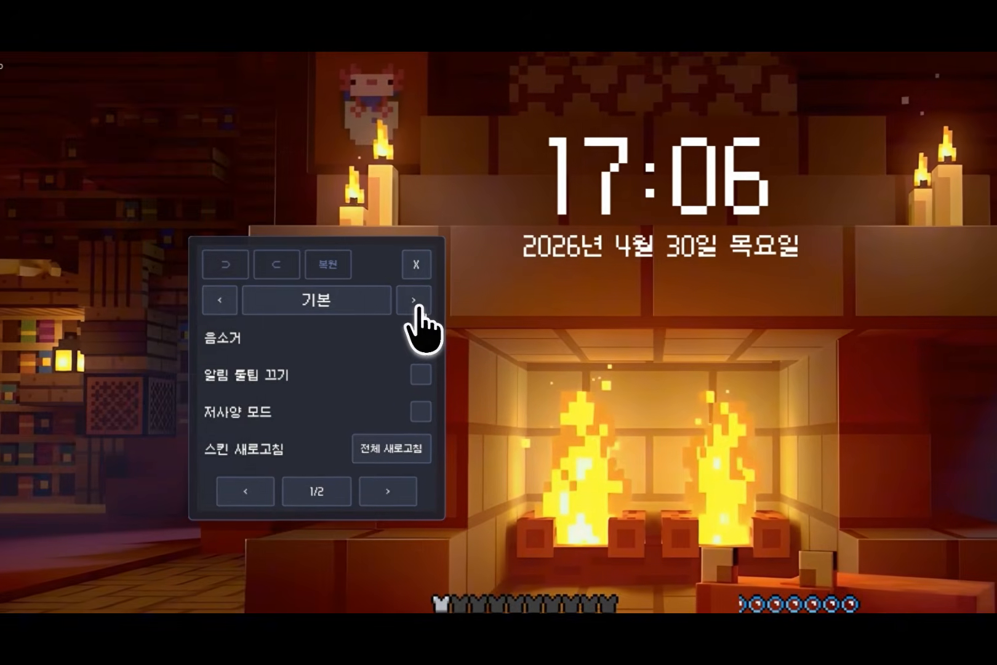
# Step: Turn off the hotbar's element-off option (요소 끄기) and reset the hotbar section (핫바) to its default values
pyautogui.click(414, 301)
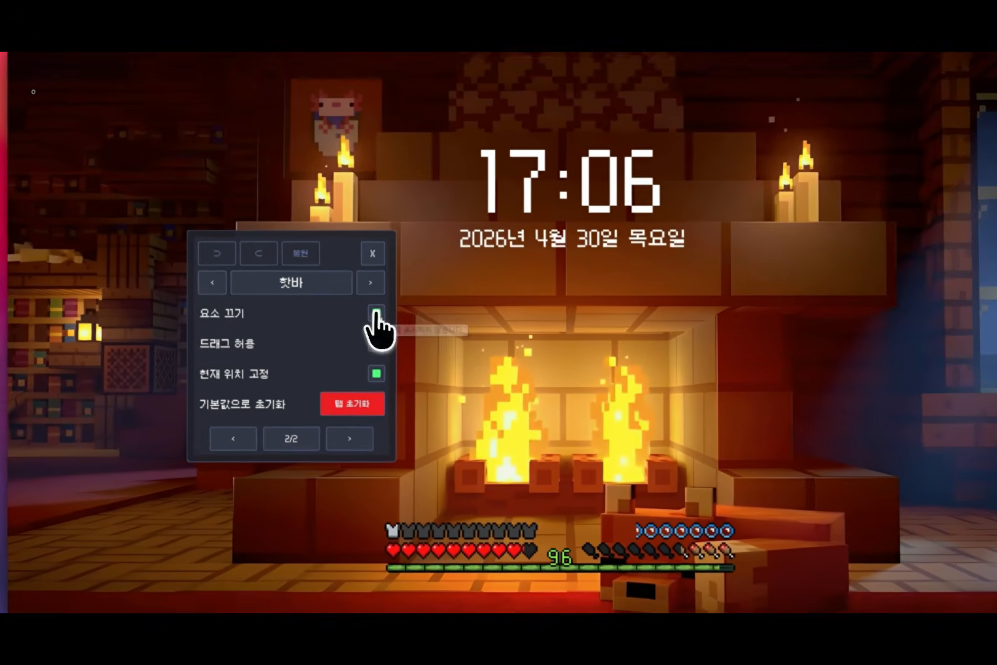
pyautogui.click(342, 304)
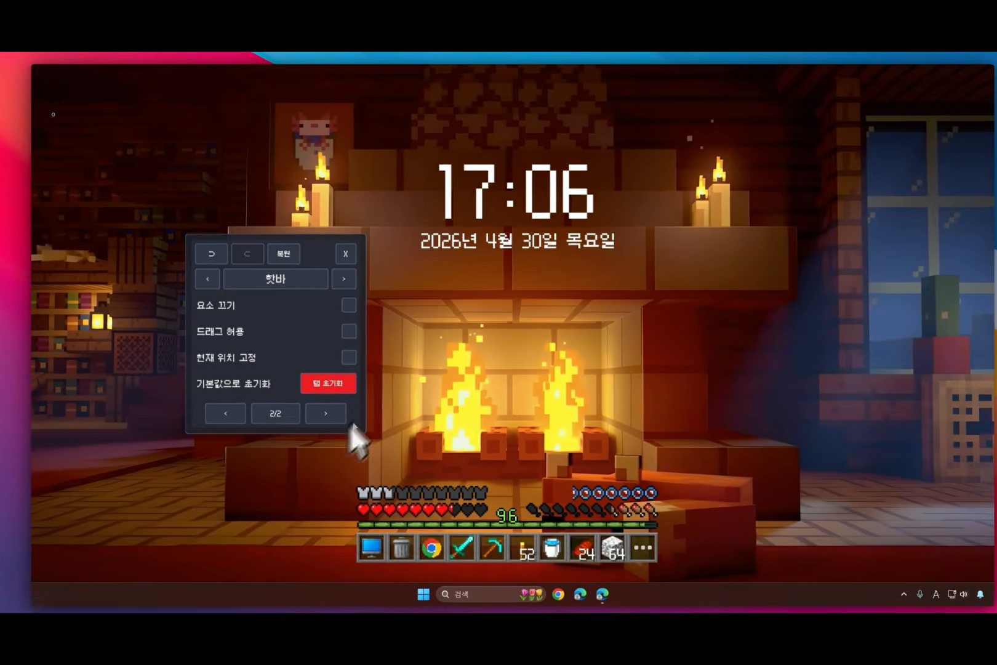
pyautogui.click(247, 464)
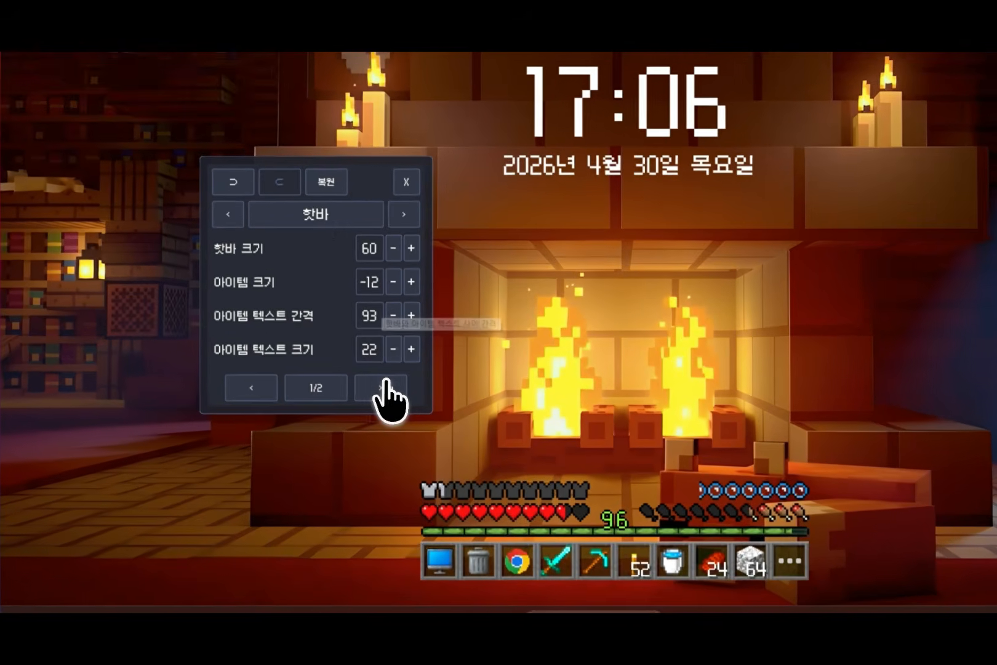
pyautogui.click(320, 407)
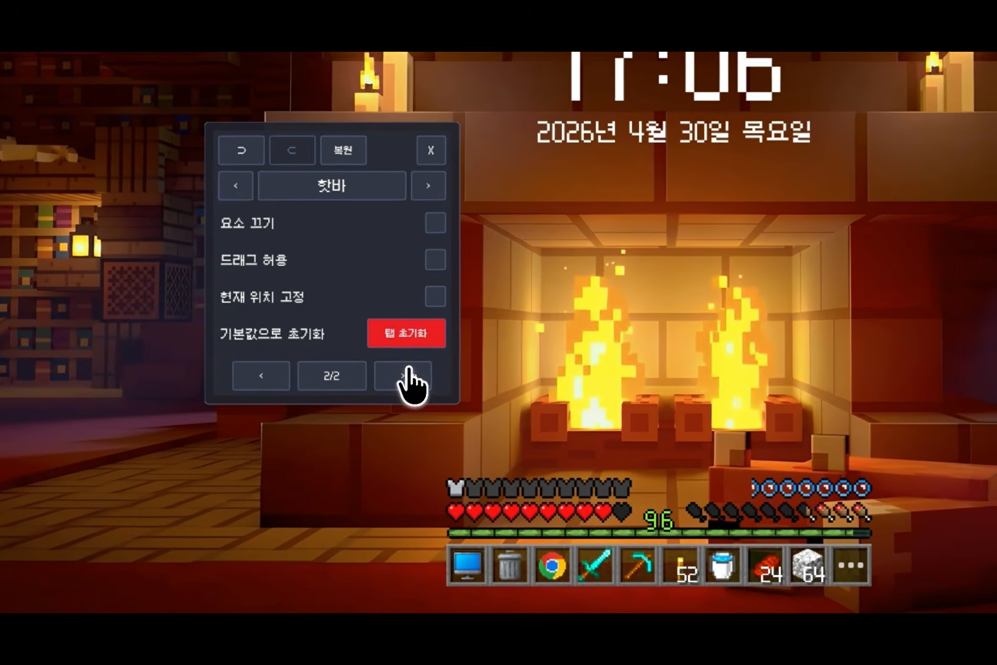
pyautogui.click(429, 337)
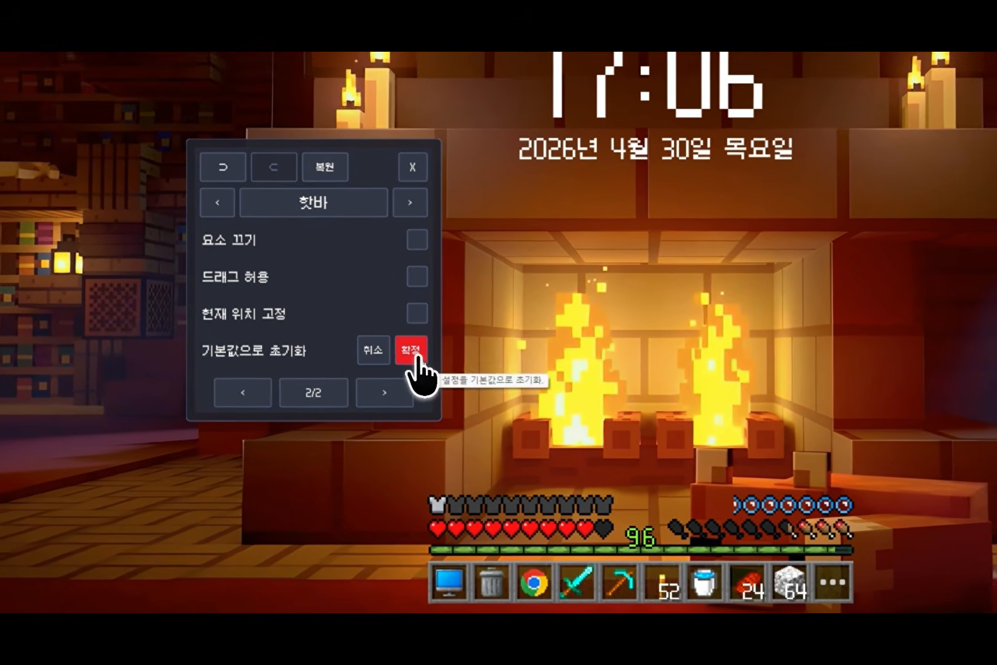
pyautogui.click(430, 337)
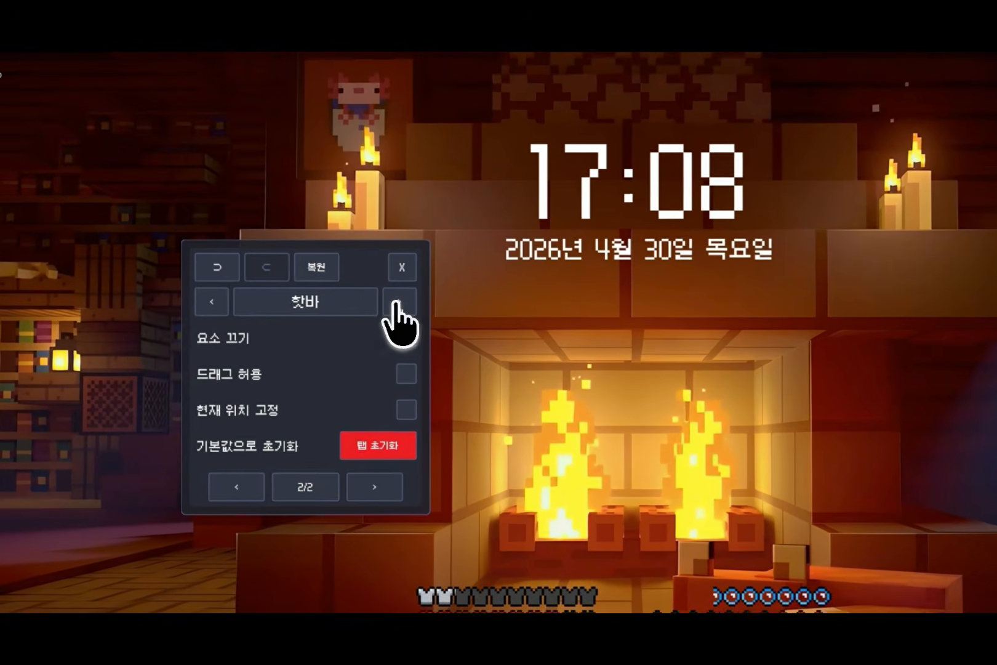
# Step: In the indicator section (인디케이터), turn the health bar (체력 바) off (끄기) and set it back to CPU 여유량
pyautogui.click(397, 303)
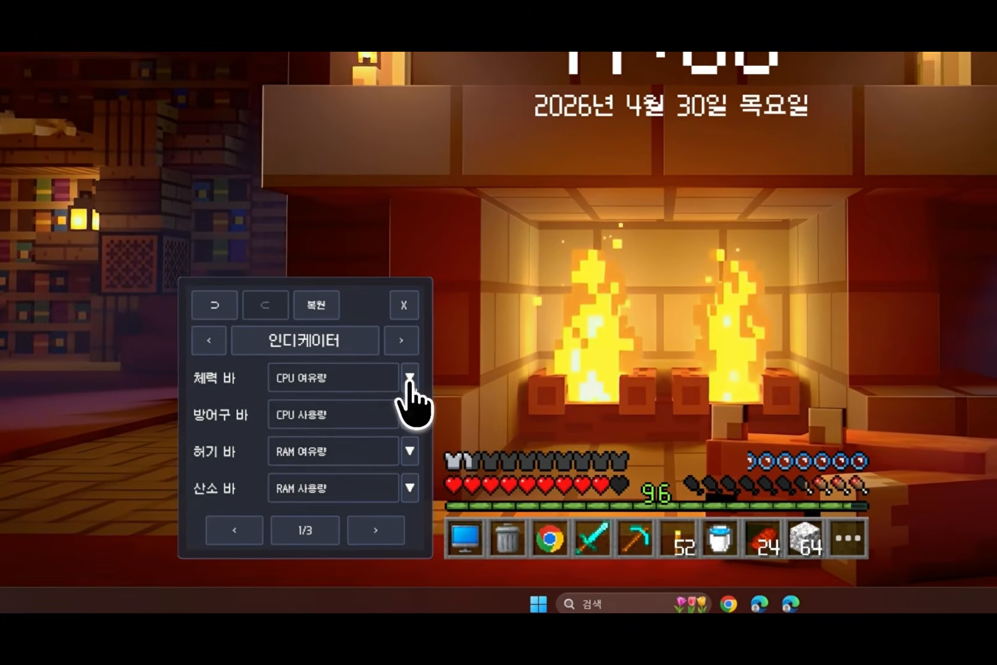
pyautogui.click(384, 391)
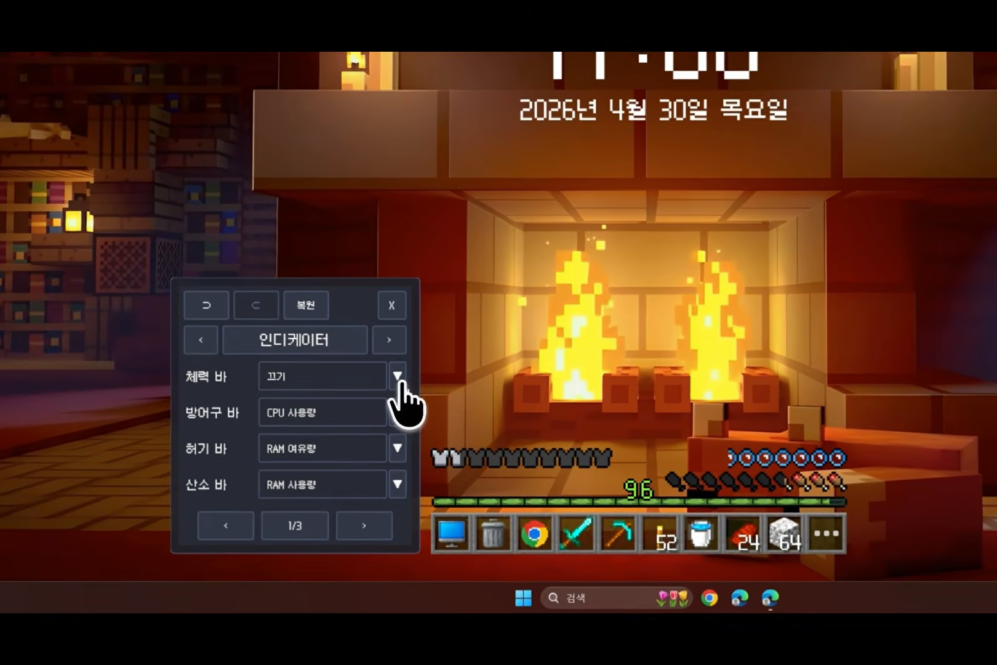
pyautogui.click(327, 425)
pyautogui.click(290, 458)
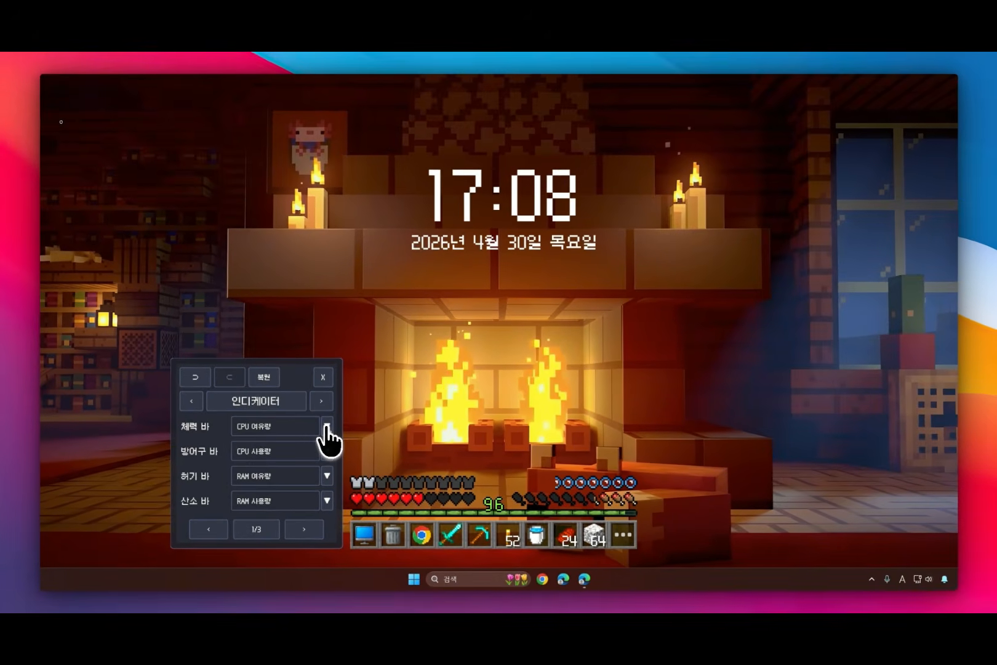
# Step: Set the health bar's source to CPU 사용량 and RAM 여유량, and browse all pages of its source options
pyautogui.click(326, 426)
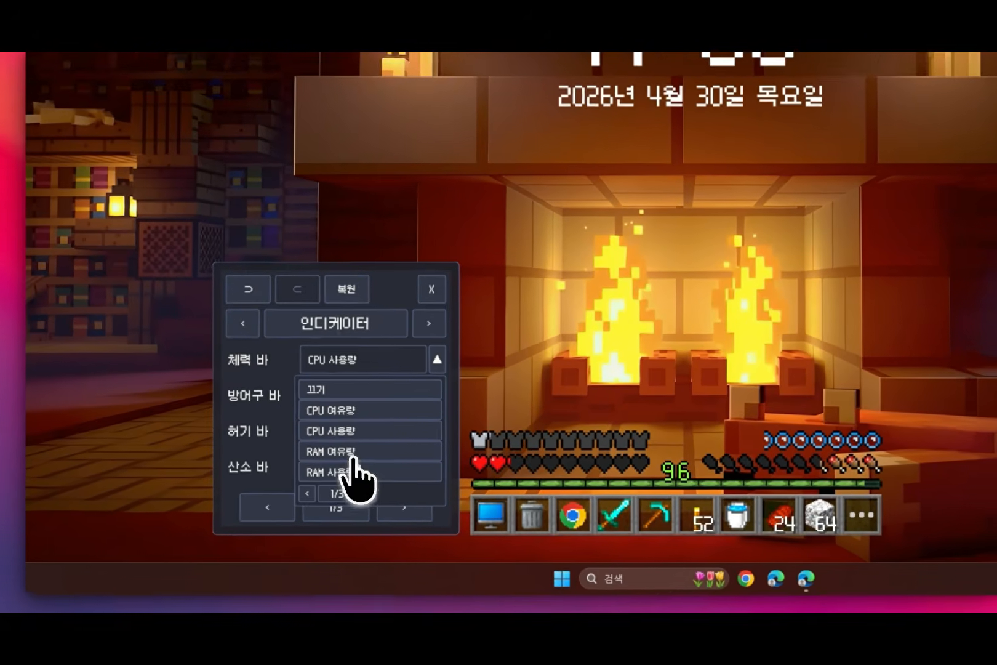
pyautogui.click(271, 494)
pyautogui.click(411, 390)
pyautogui.click(339, 517)
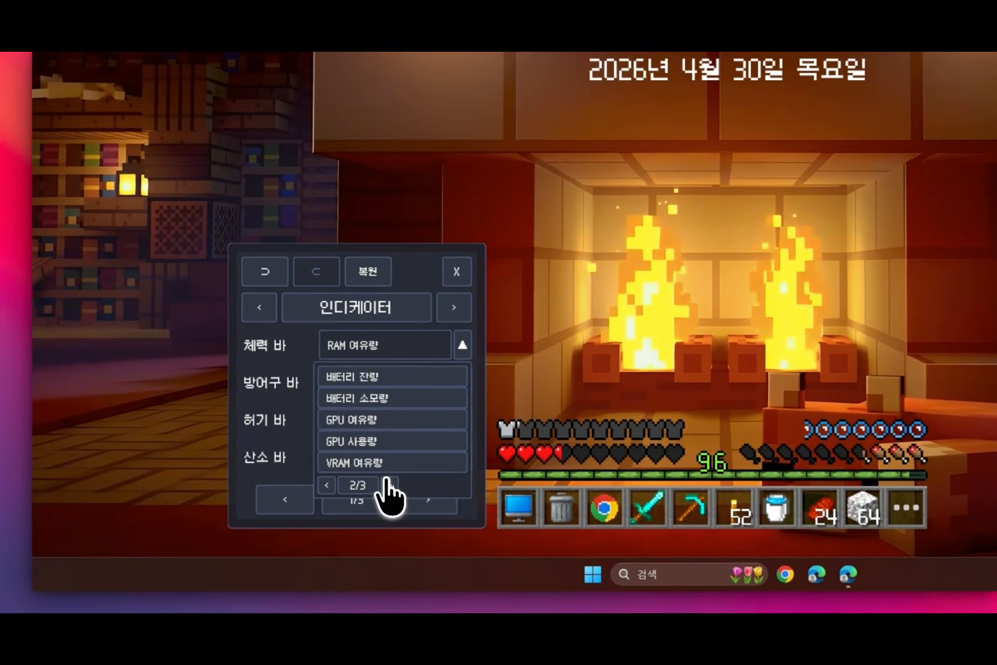
pyautogui.click(388, 484)
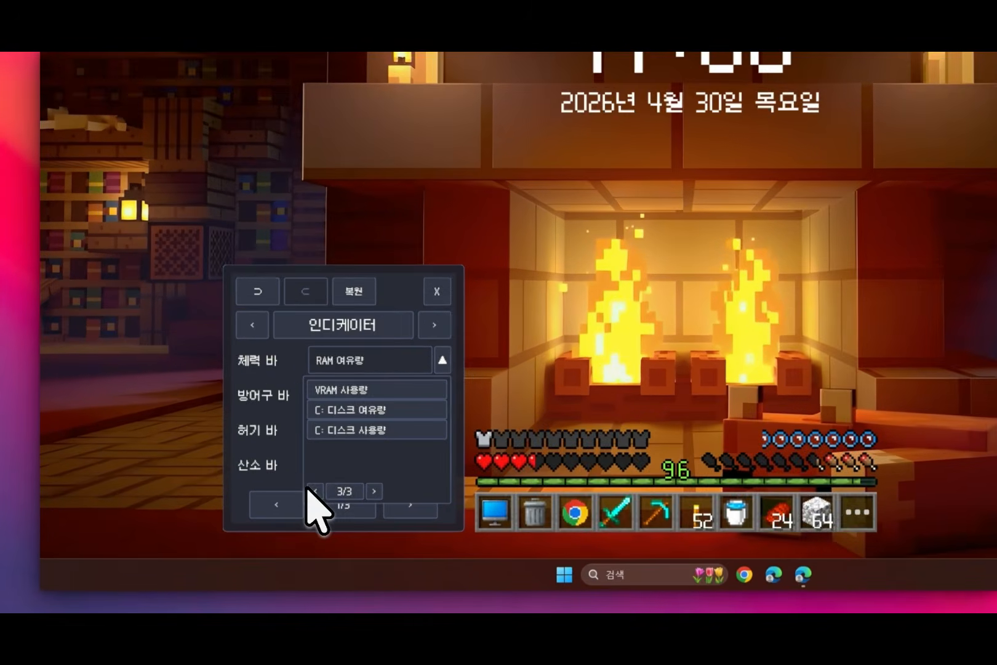
# Step: Give the health bar a custom fixed value of 15
pyautogui.click(315, 490)
pyautogui.click(314, 491)
pyautogui.click(366, 360)
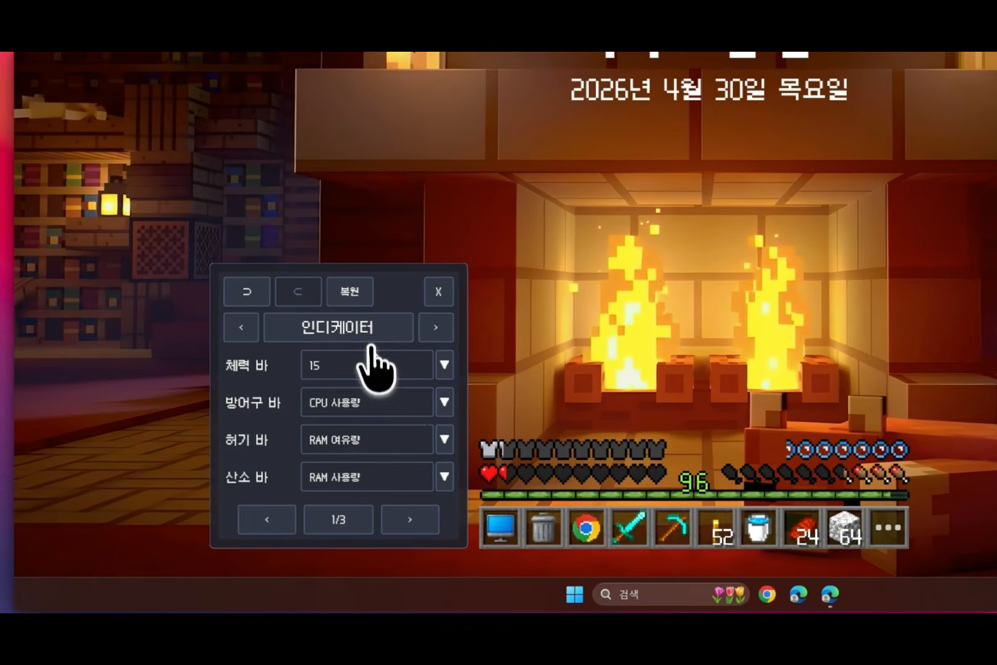
# Step: Set the health bar's fixed value to 100 and then return its source to CPU 여유량
pyautogui.click(349, 372)
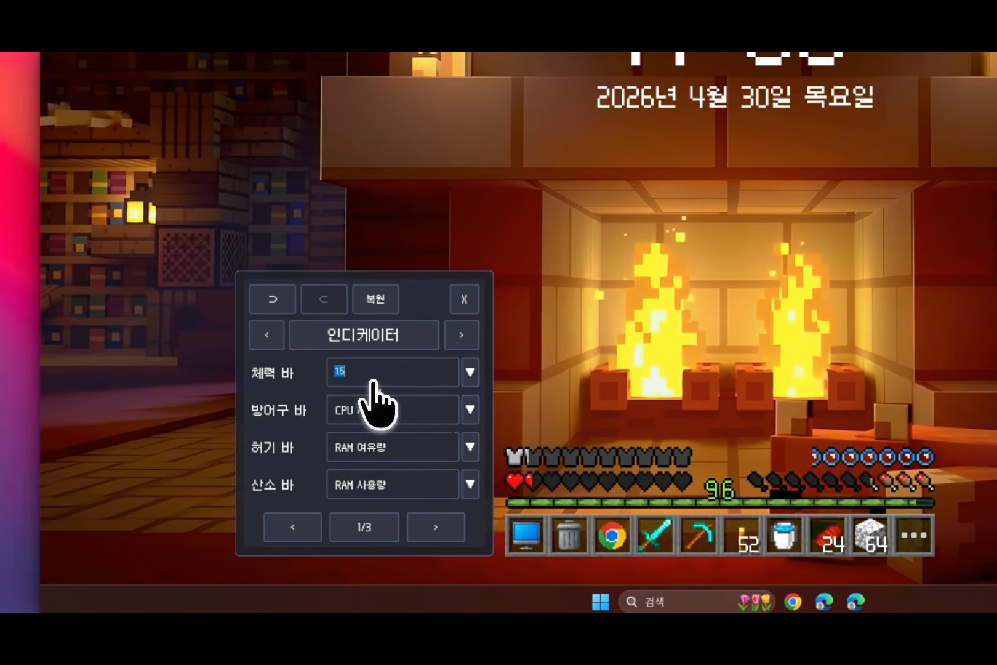
pyautogui.click(373, 381)
pyautogui.write('100')
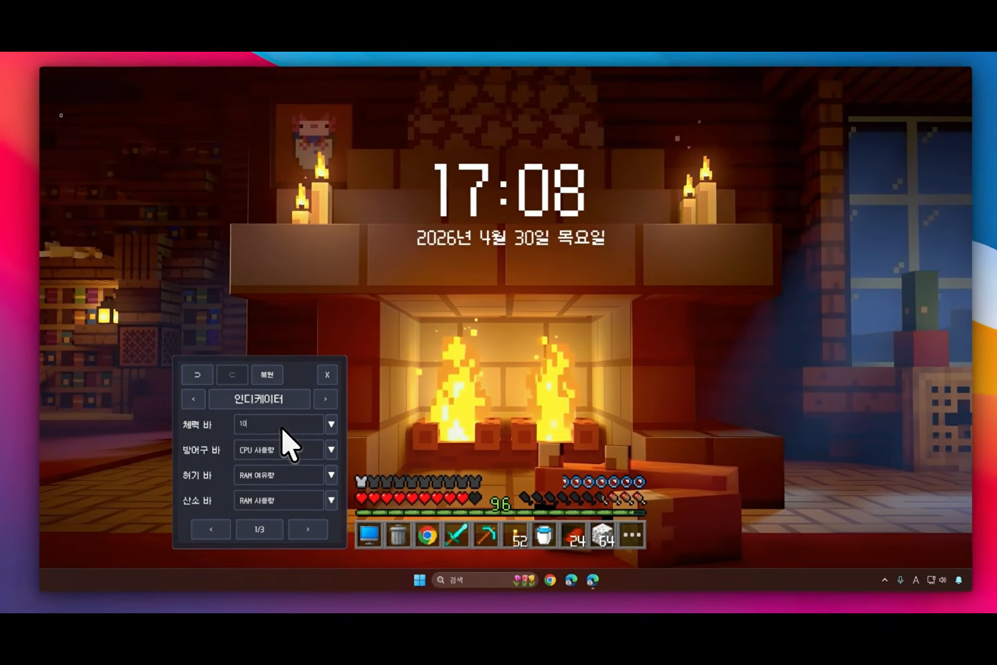
pyautogui.press('Return')
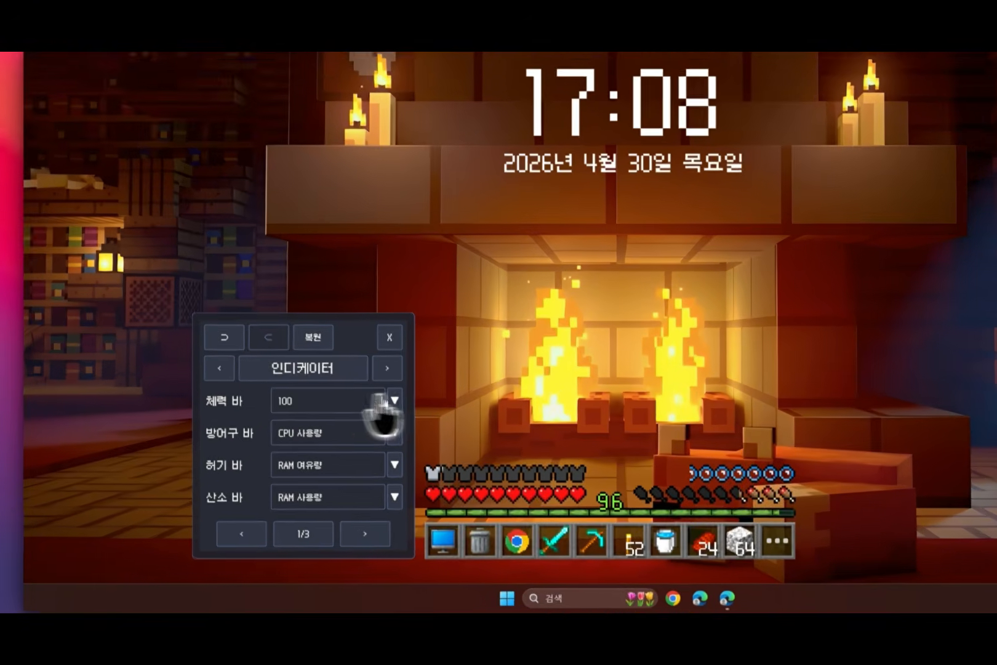
pyautogui.click(327, 426)
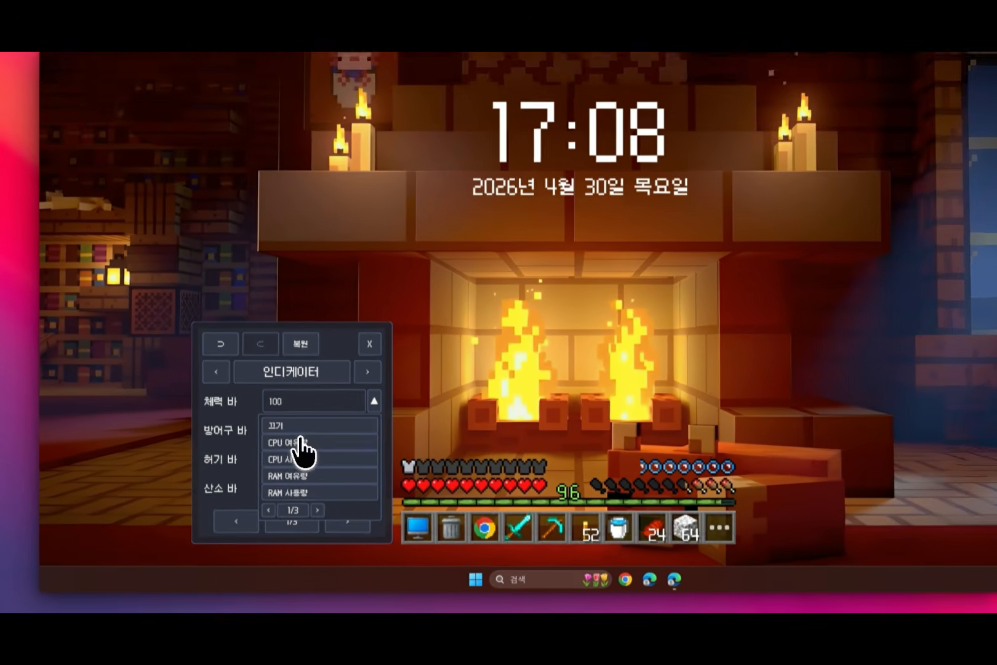
pyautogui.click(284, 442)
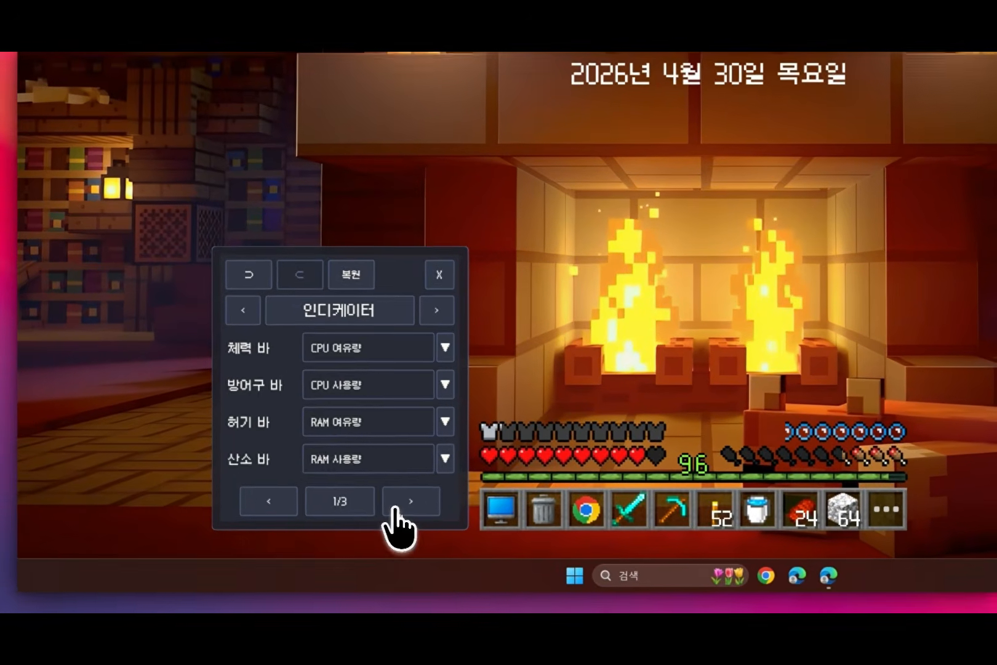
# Step: On page 2 of the indicator section, set the experience bar (경험치 바) to CPU 여유량
pyautogui.click(303, 529)
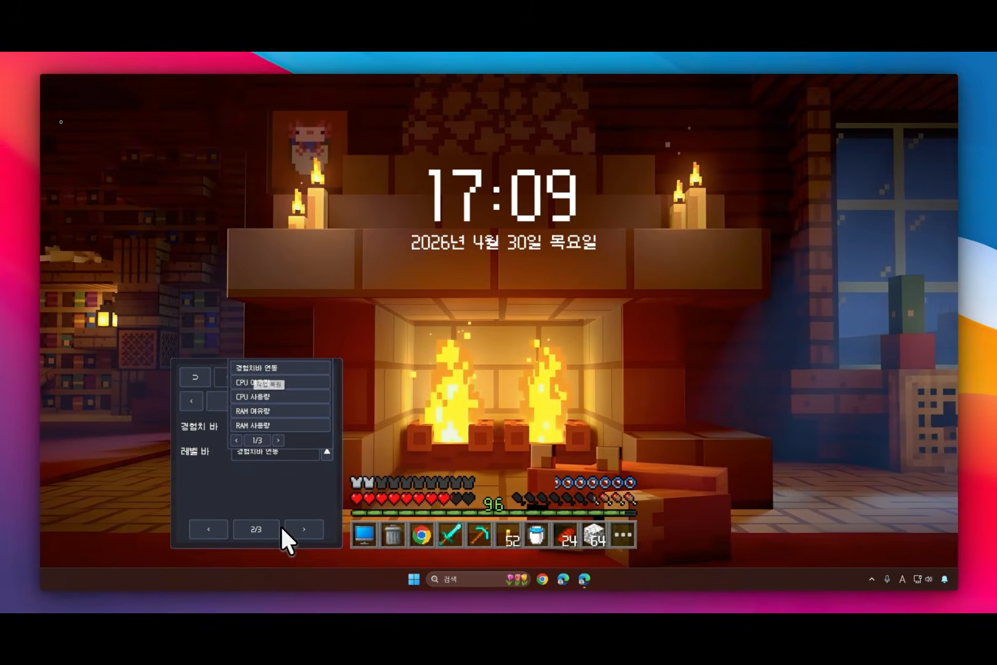
pyautogui.click(326, 452)
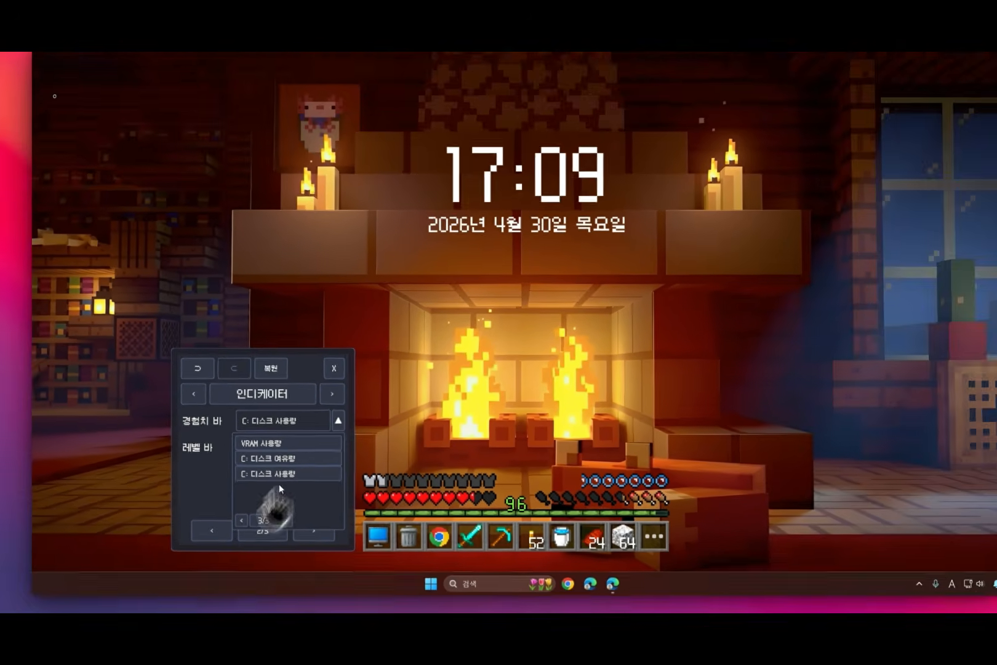
pyautogui.click(273, 522)
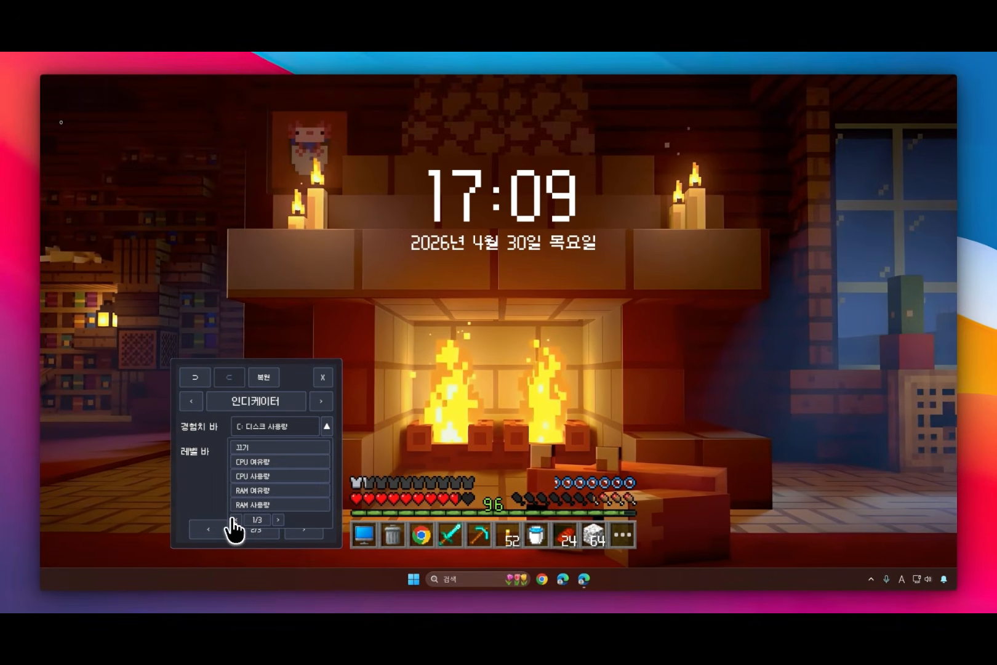
pyautogui.click(293, 463)
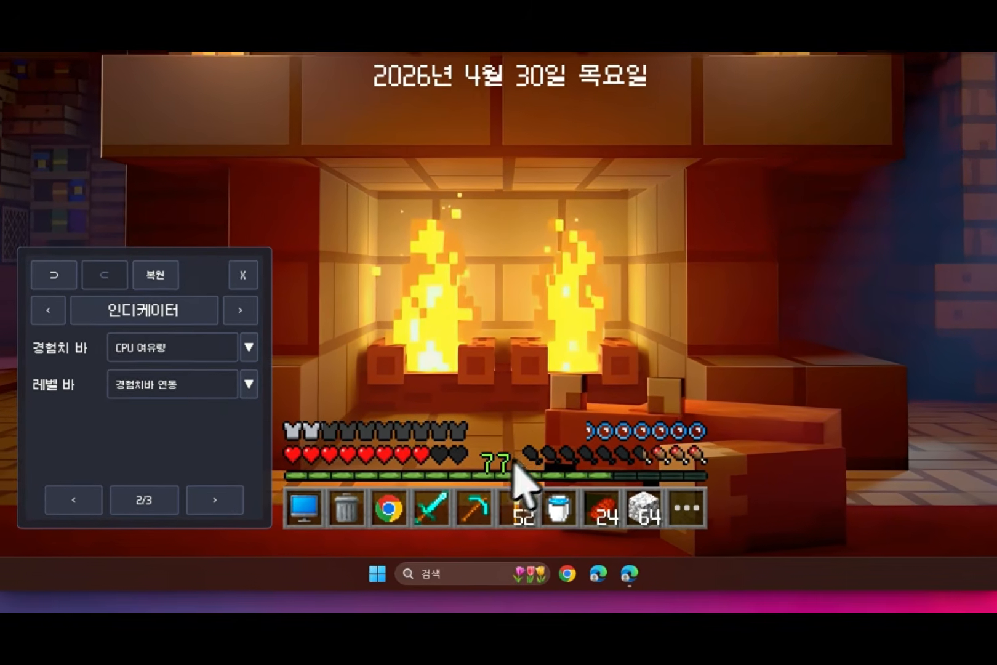
# Step: Give the level bar (레벨 바) a custom fixed value of 9999
pyautogui.click(291, 450)
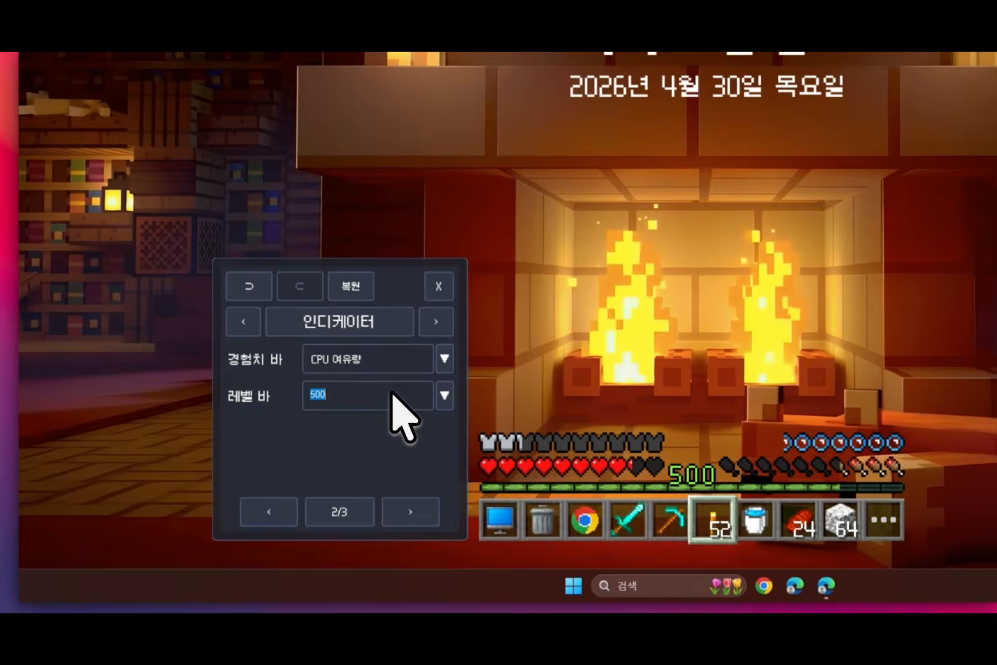
pyautogui.write('9999')
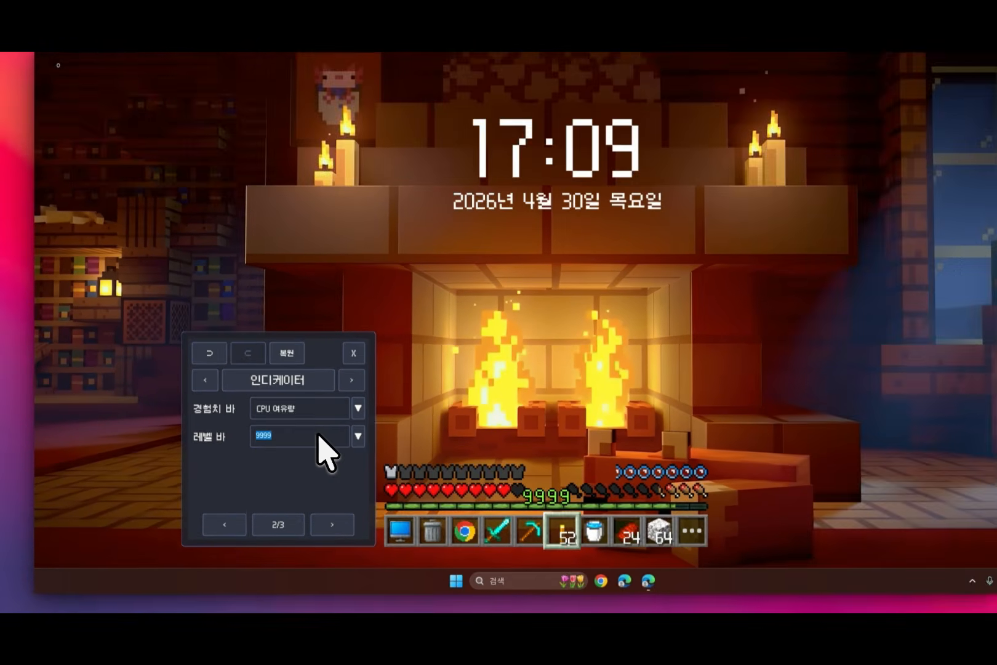
pyautogui.click(394, 393)
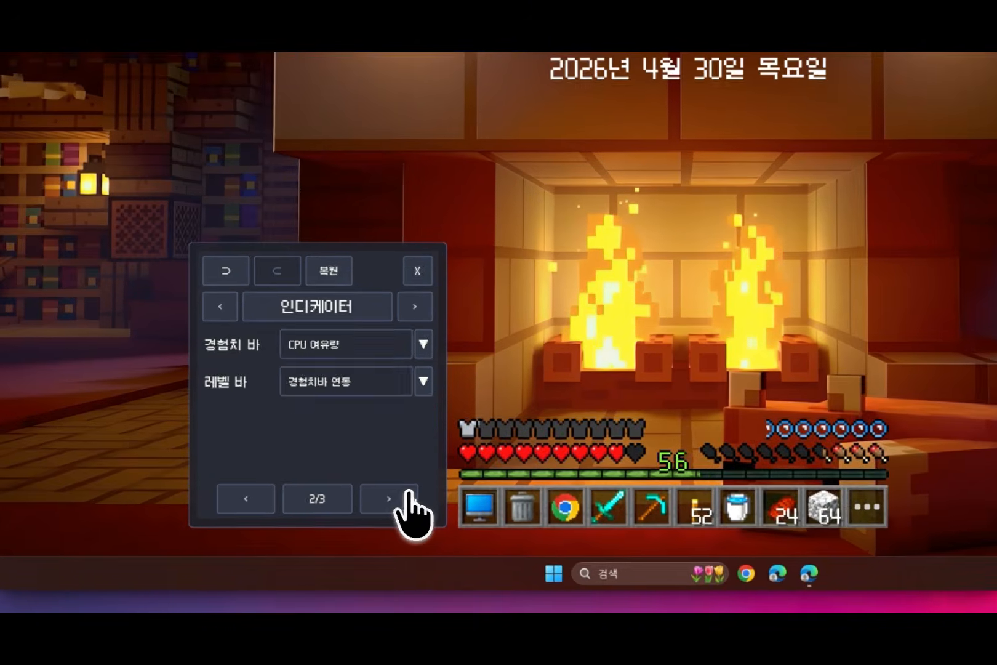
# Step: Turn the experience bar off (끄기) and set it back to CPU 여유량
pyautogui.click(304, 528)
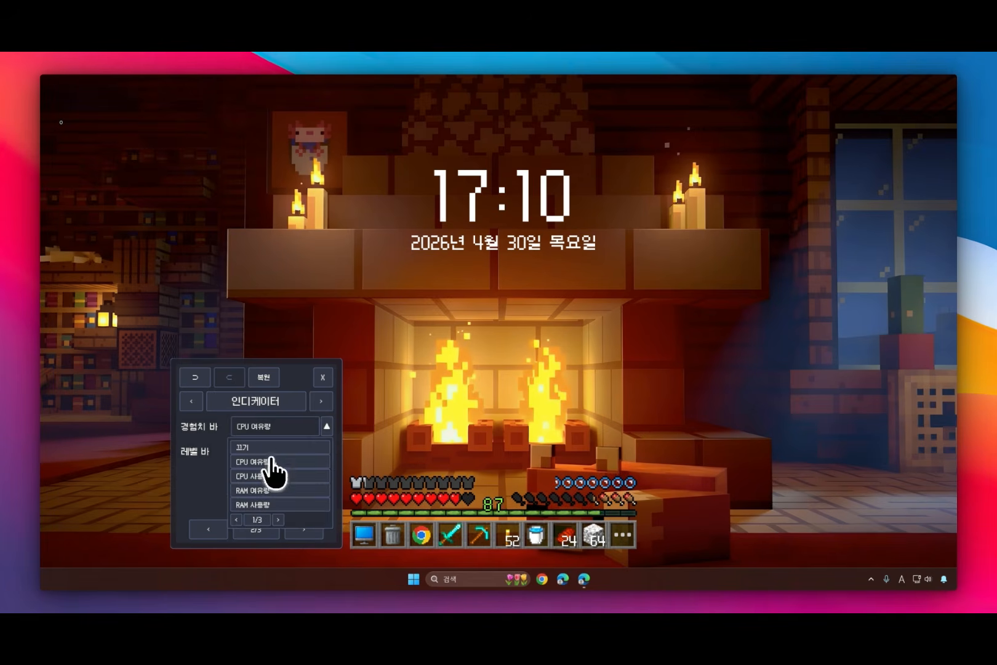
pyautogui.click(273, 467)
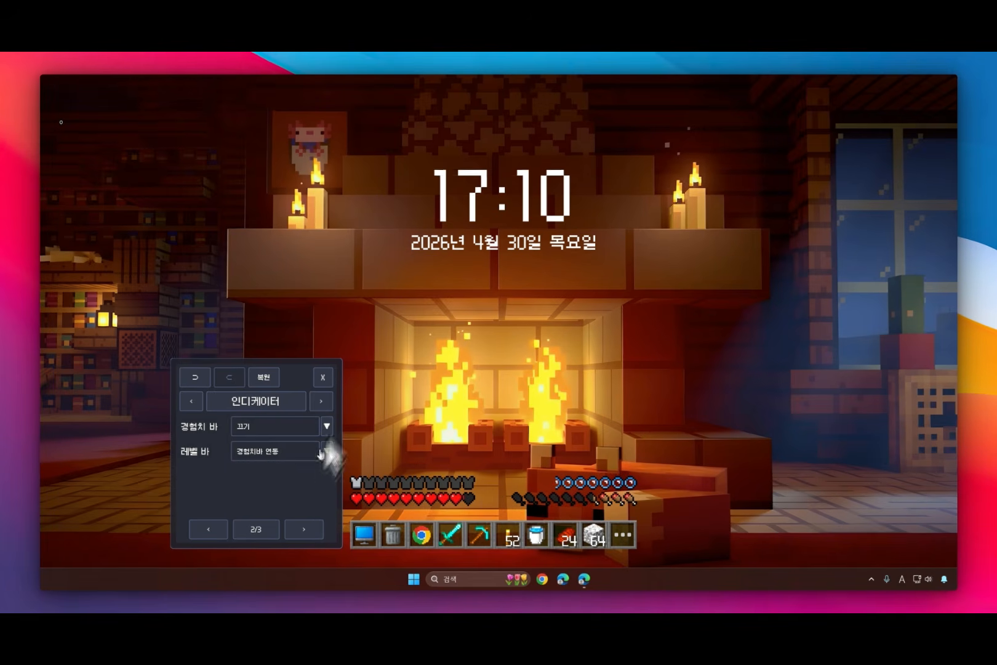
pyautogui.click(327, 426)
pyautogui.click(295, 459)
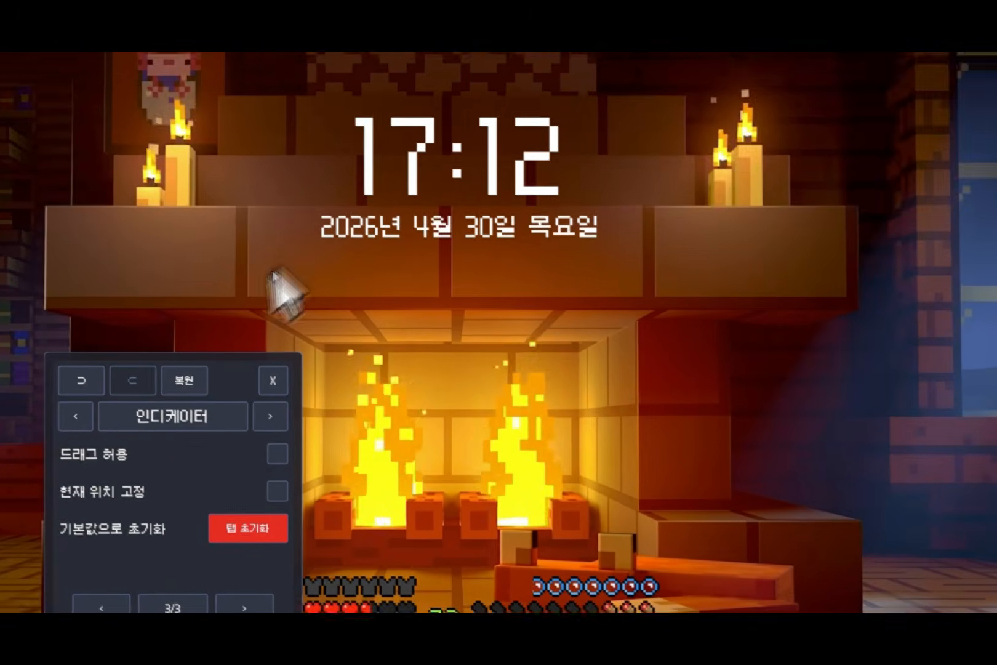
# Step: Try repositioning the indicator bars on the desktop
pyautogui.moveTo(235, 373); pyautogui.dragTo(193, 343)
pyautogui.click(269, 364)
pyautogui.moveTo(403, 325); pyautogui.dragTo(358, 333)
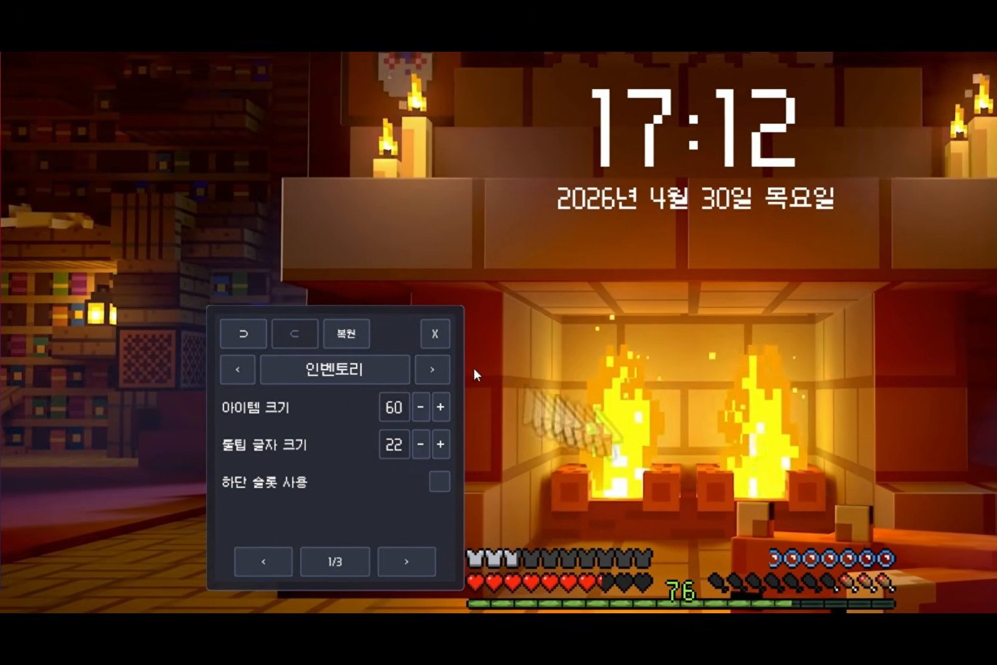
# Step: Open the inventory and, in its settings section (인벤토리), set the item size (아이템 크기) to 66 and the tooltip text size (툴팁 글자 크기) to 23
pyautogui.click(585, 517)
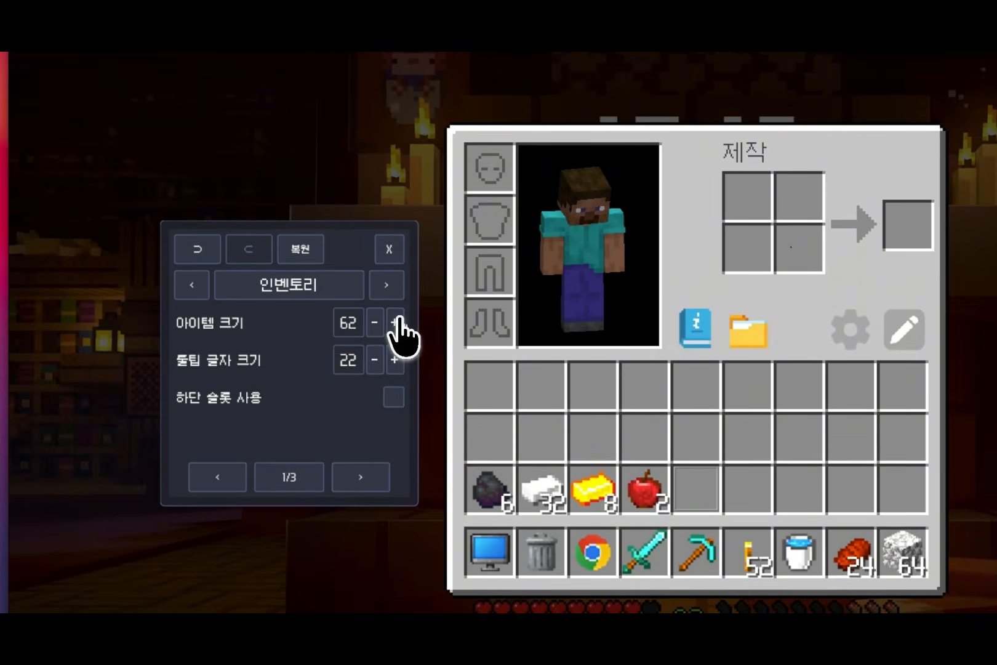
pyautogui.click(395, 322)
pyautogui.click(394, 322)
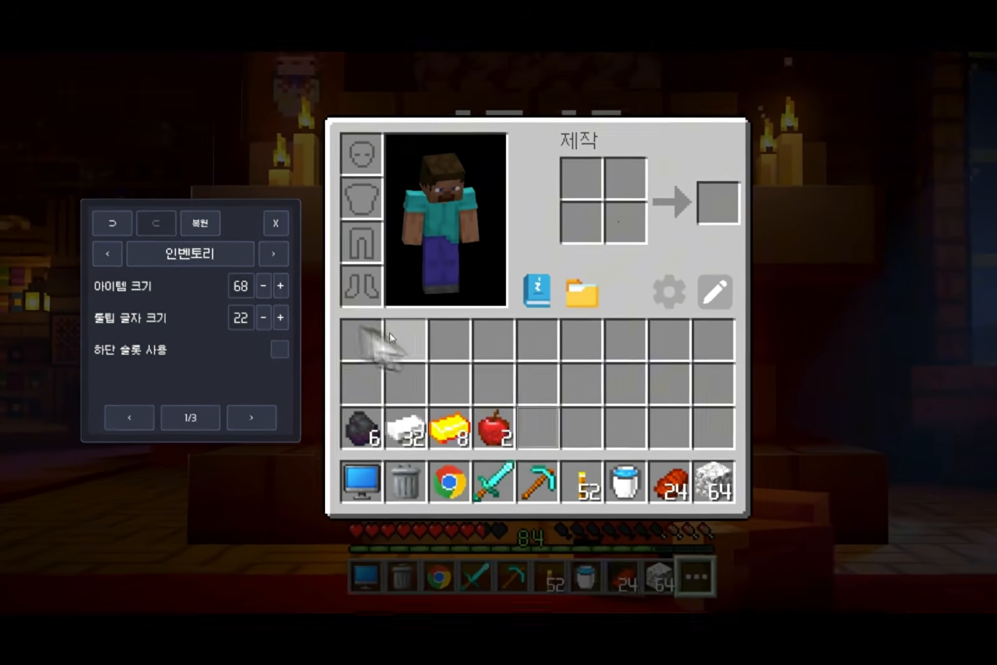
pyautogui.click(284, 307)
pyautogui.click(284, 307)
pyautogui.click(297, 332)
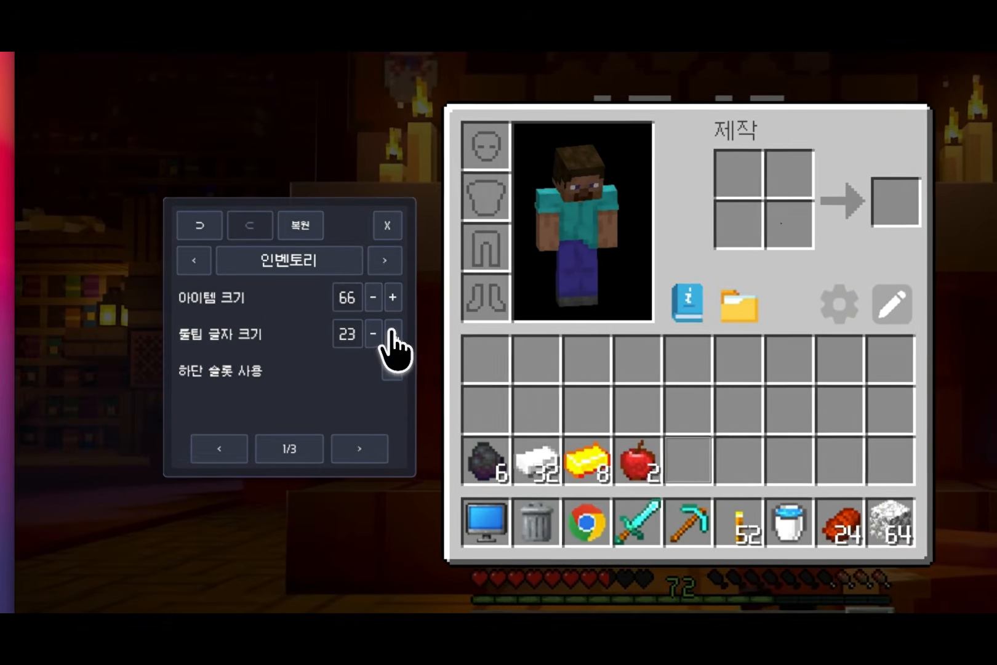
# Step: Set the inventory's tooltip text size (툴팁 글자 크기) to 26
pyautogui.click(297, 332)
pyautogui.click(298, 332)
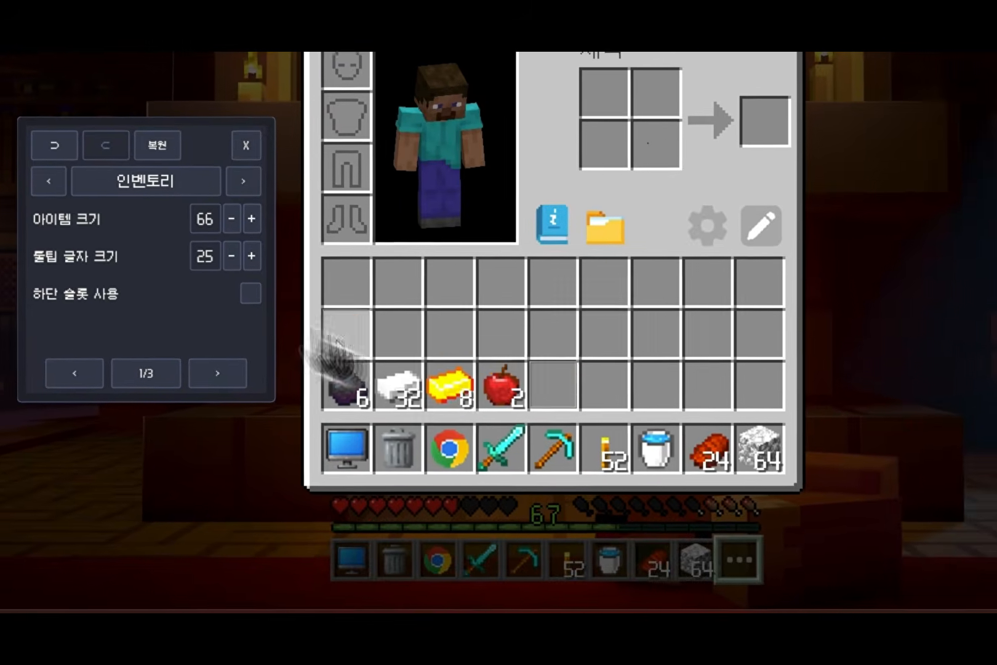
pyautogui.click(395, 326)
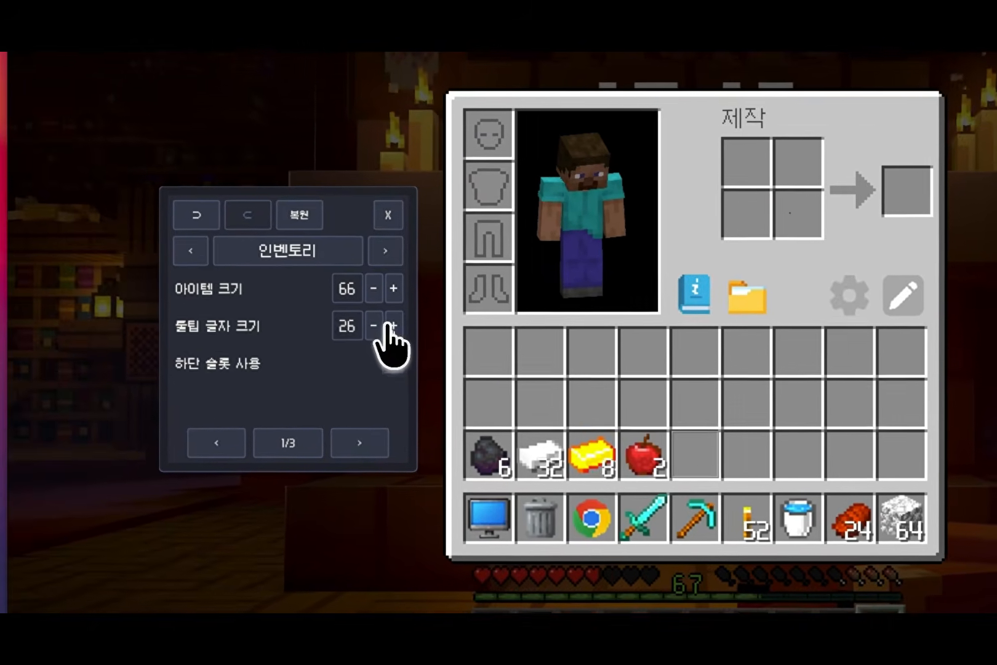
pyautogui.click(395, 326)
pyautogui.click(395, 325)
pyautogui.click(394, 325)
pyautogui.click(395, 325)
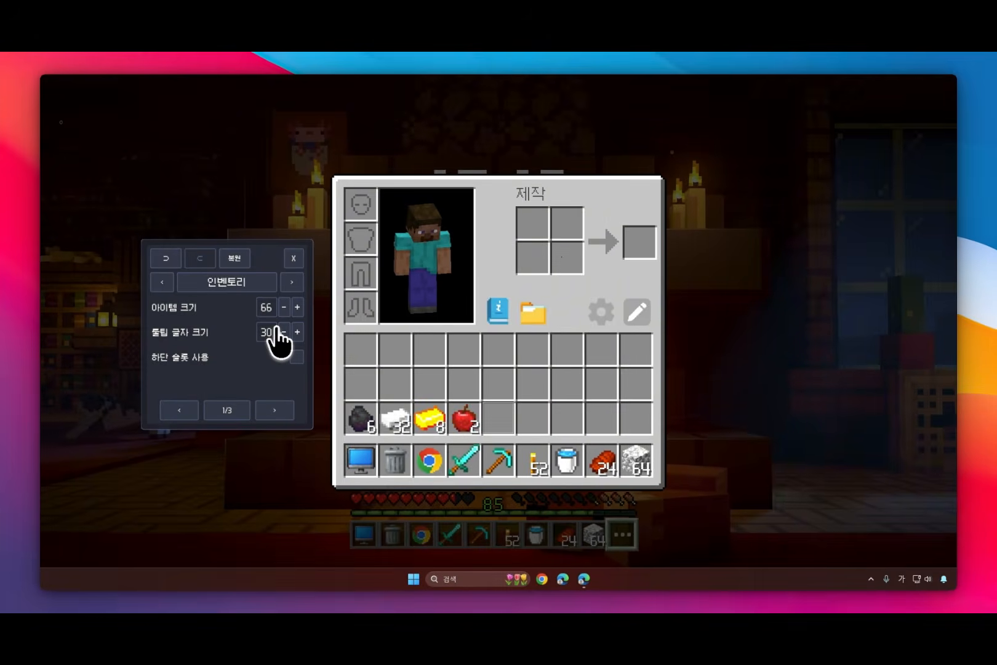
pyautogui.click(282, 332)
pyautogui.click(282, 331)
pyautogui.click(282, 331)
pyautogui.click(281, 331)
# Step: Try the 하단 슬롯 사용 option by placing the apple and gold ingot in the inventory's lowest row in edit mode
pyautogui.click(296, 357)
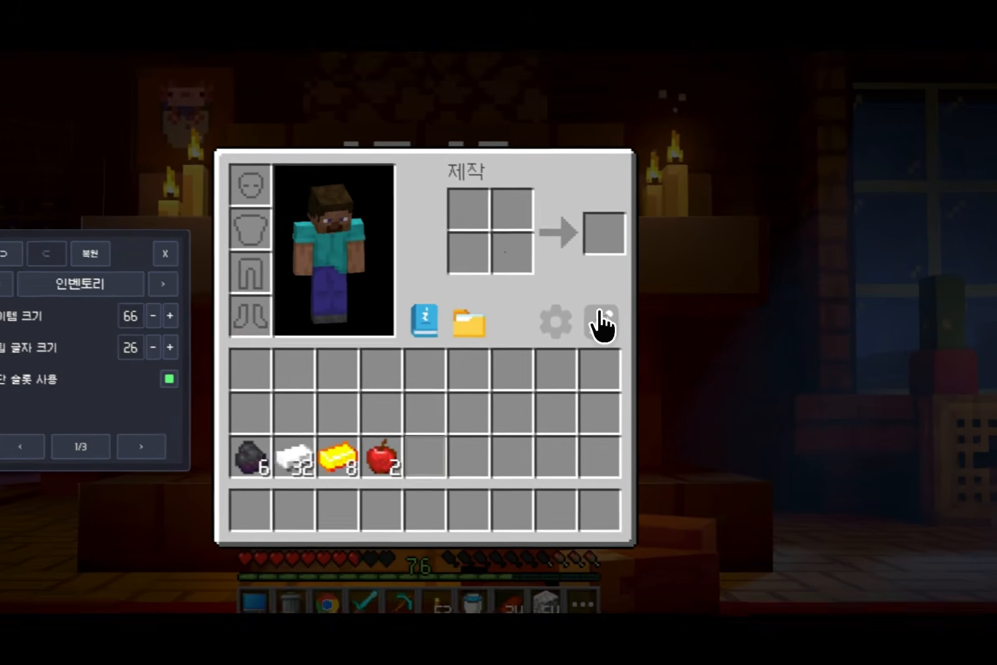
pyautogui.click(636, 313)
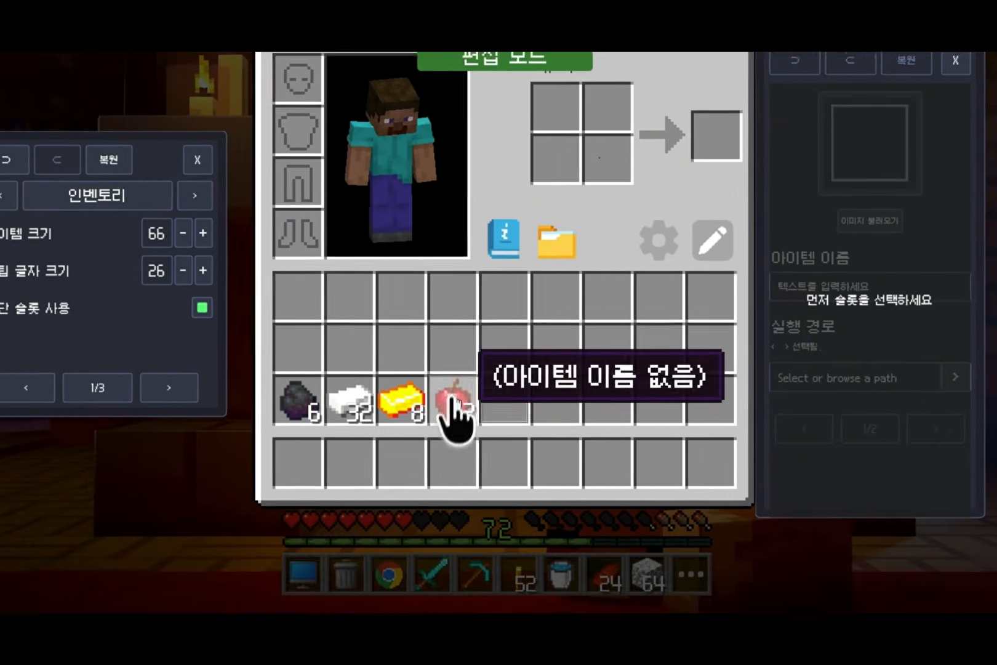
pyautogui.moveTo(310, 489); pyautogui.dragTo(311, 540)
pyautogui.moveTo(259, 490); pyautogui.dragTo(259, 552)
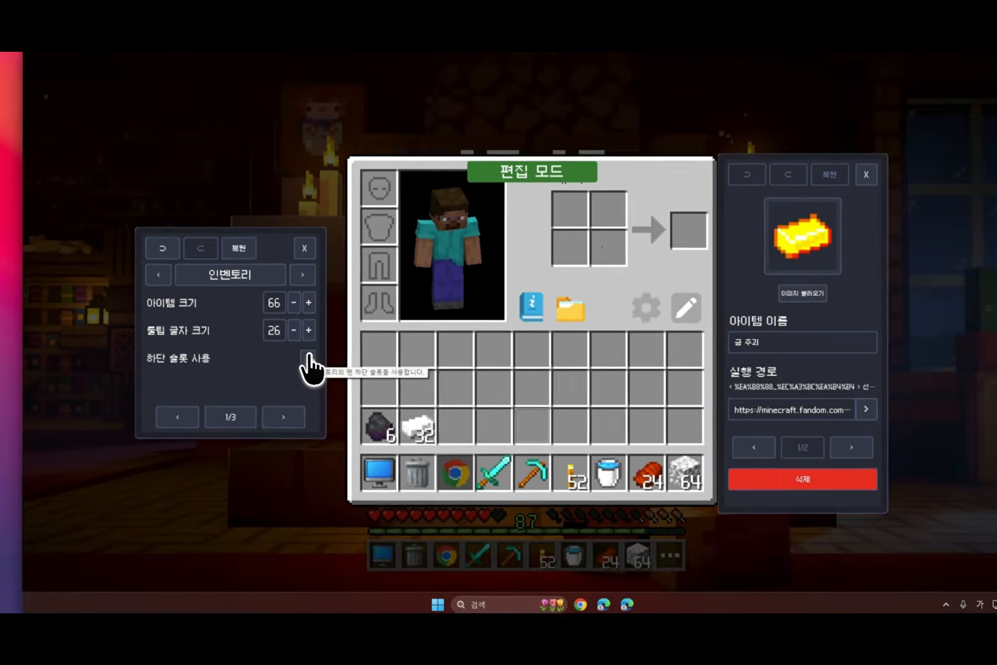
pyautogui.click(307, 358)
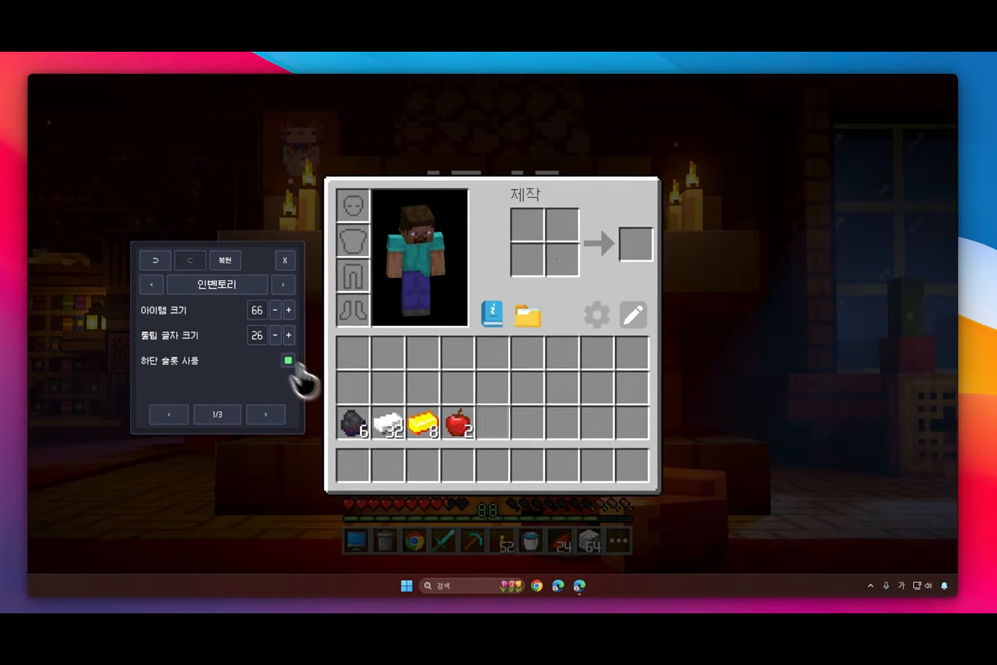
pyautogui.click(299, 358)
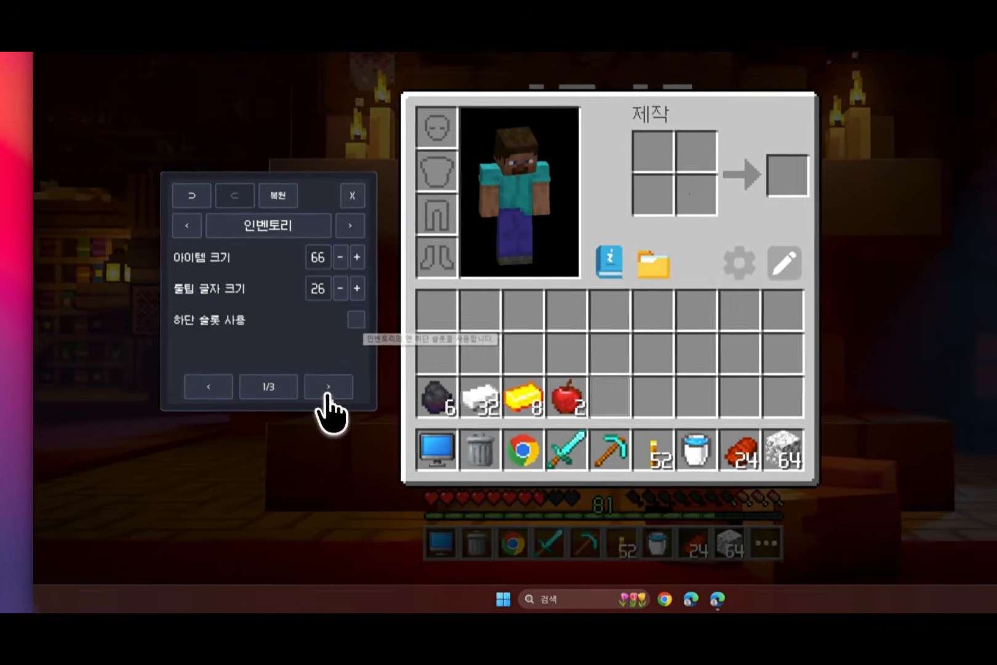
# Step: Hide the inventory's guide, folder, edit and settings buttons with the four hide (숨기기) options
pyautogui.click(274, 410)
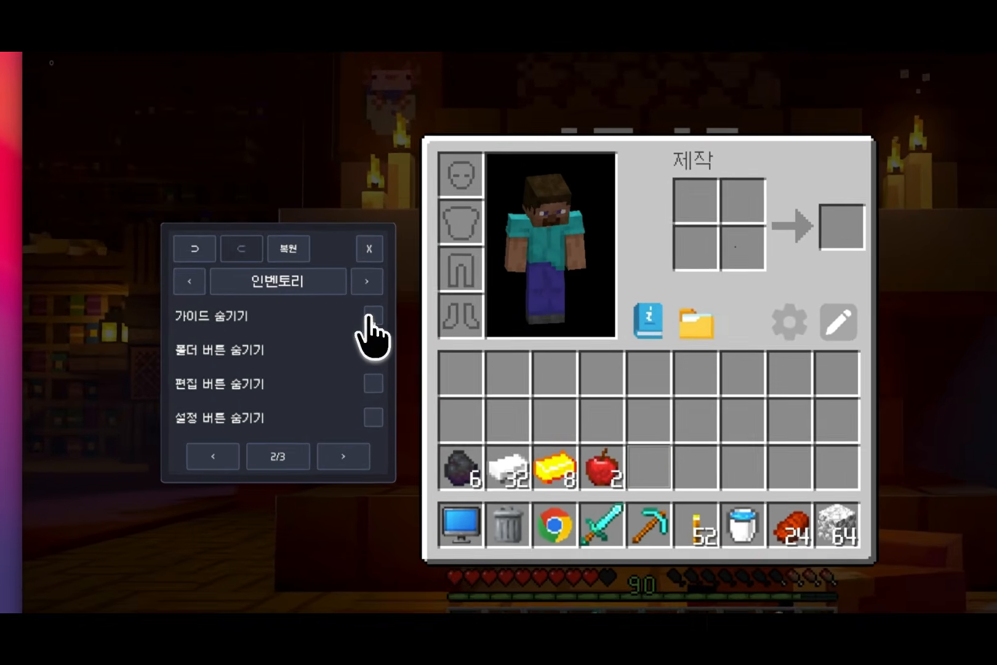
pyautogui.click(348, 270)
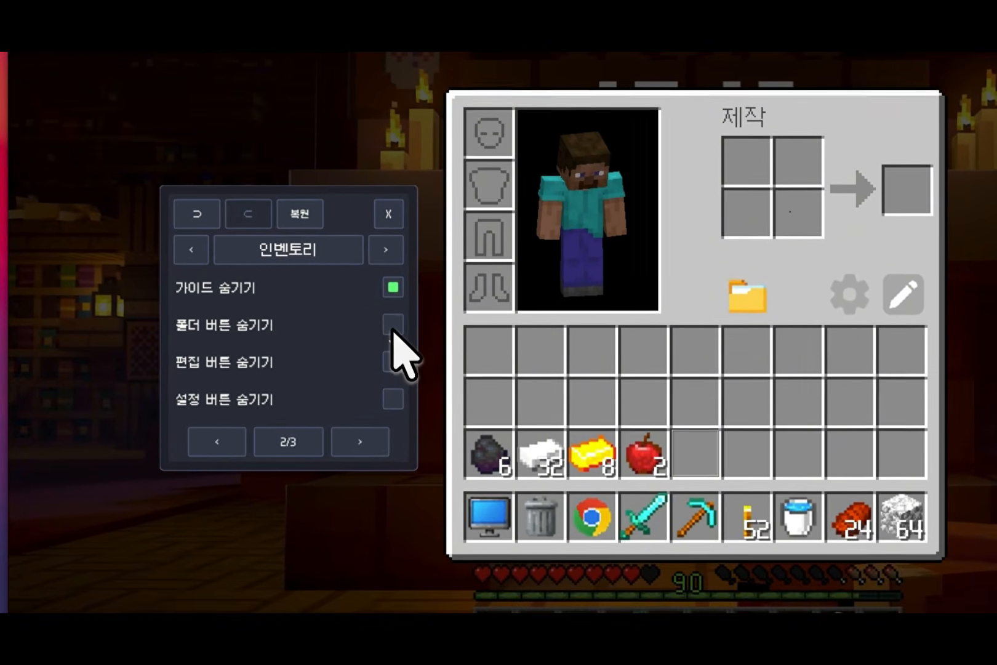
pyautogui.click(398, 355)
pyautogui.click(398, 392)
pyautogui.click(398, 429)
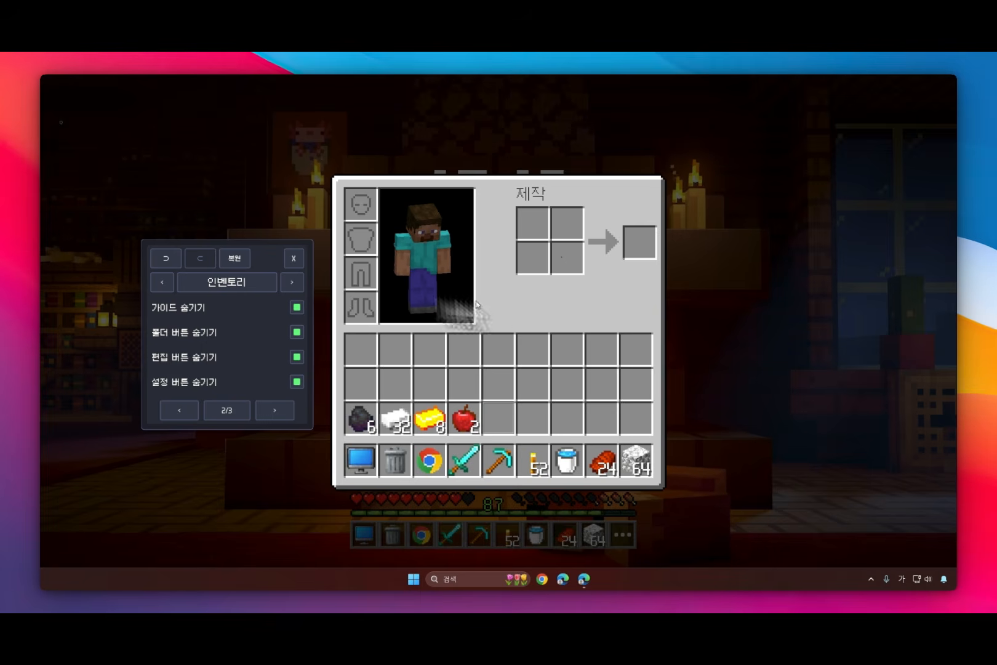
# Step: Close the HUD settings panel and reopen it by loading Settings.ini of DMeloper's Block HUD from the Rainmeter manager
pyautogui.click(290, 259)
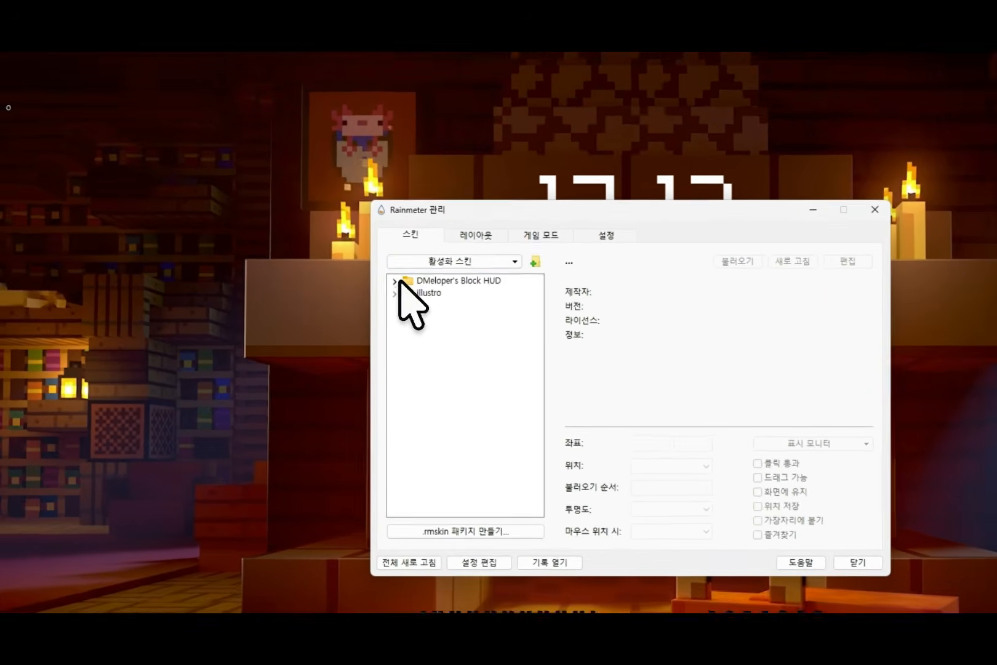
pyautogui.click(397, 282)
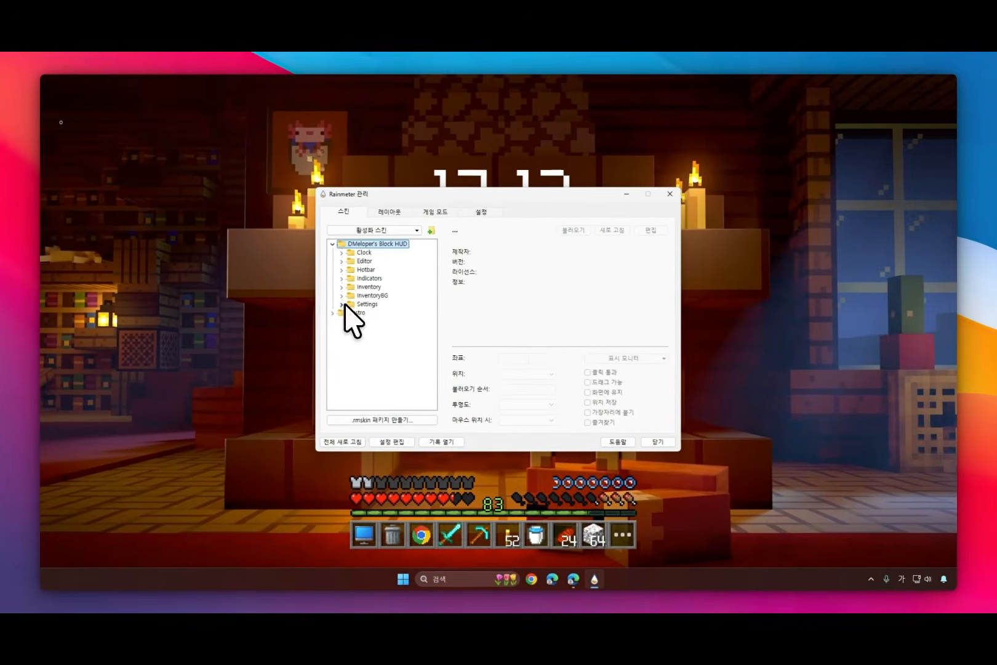
pyautogui.click(409, 367)
pyautogui.doubleClick(426, 322)
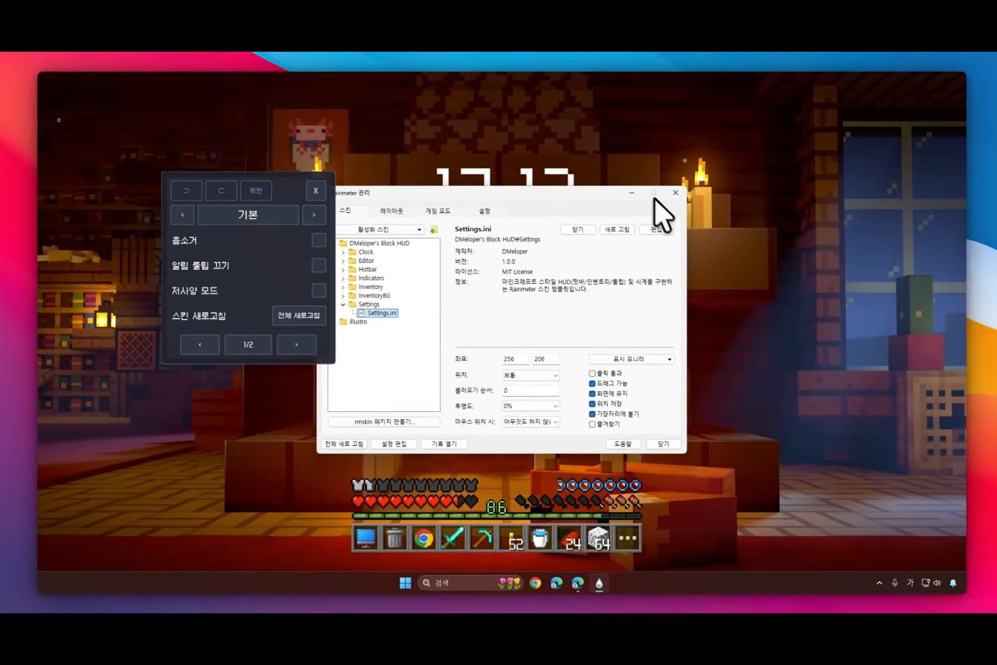
pyautogui.click(630, 194)
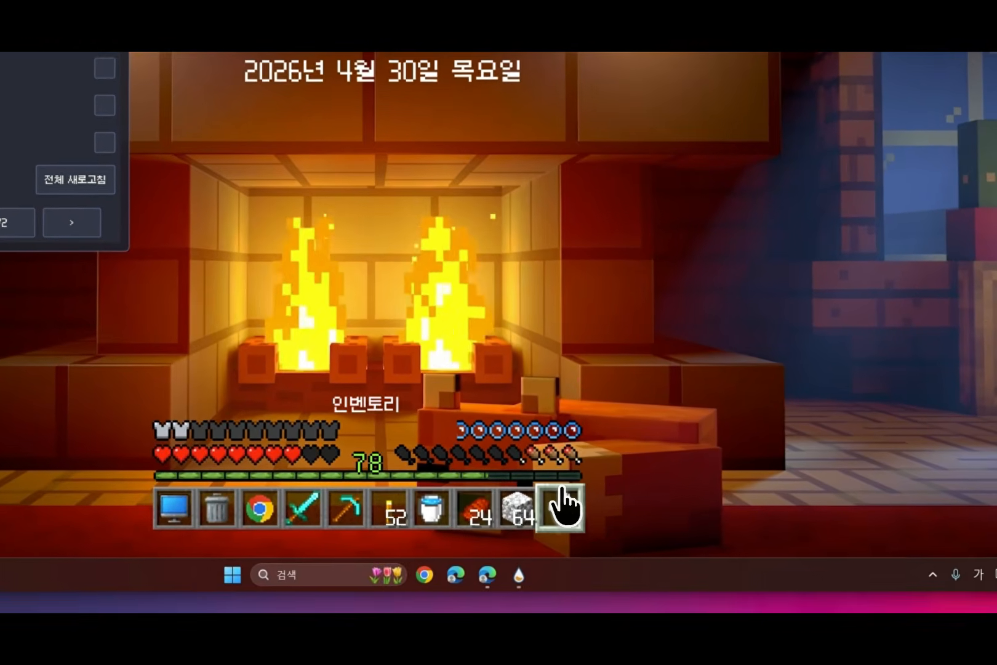
# Step: Open the inventory and unhide its guide, folder, edit and settings buttons in the inventory settings (인벤토리)
pyautogui.click(563, 506)
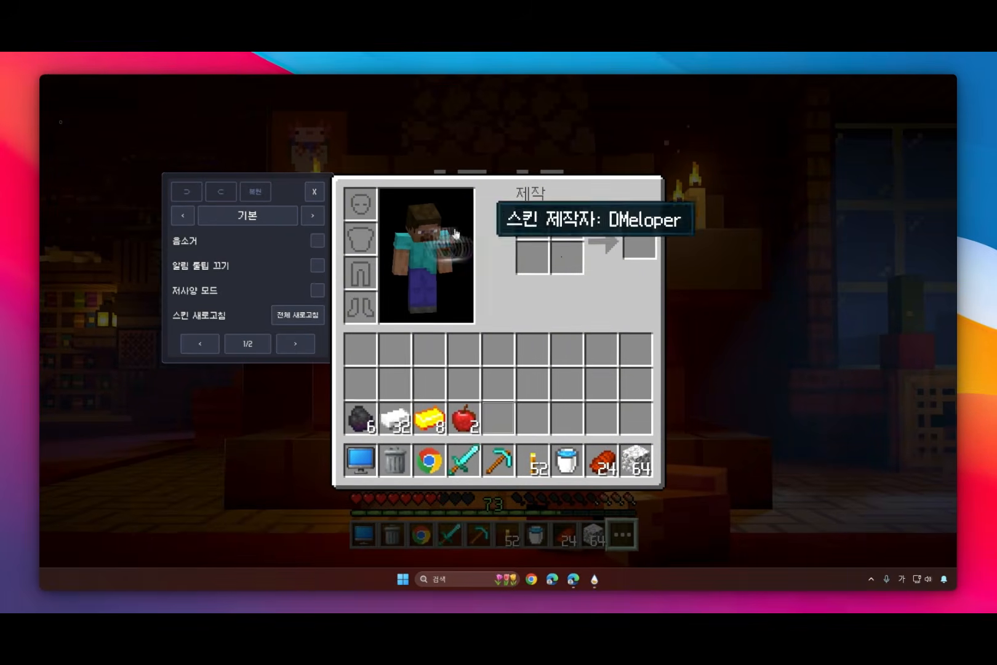
pyautogui.click(313, 215)
pyautogui.click(316, 314)
pyautogui.click(316, 290)
pyautogui.click(317, 266)
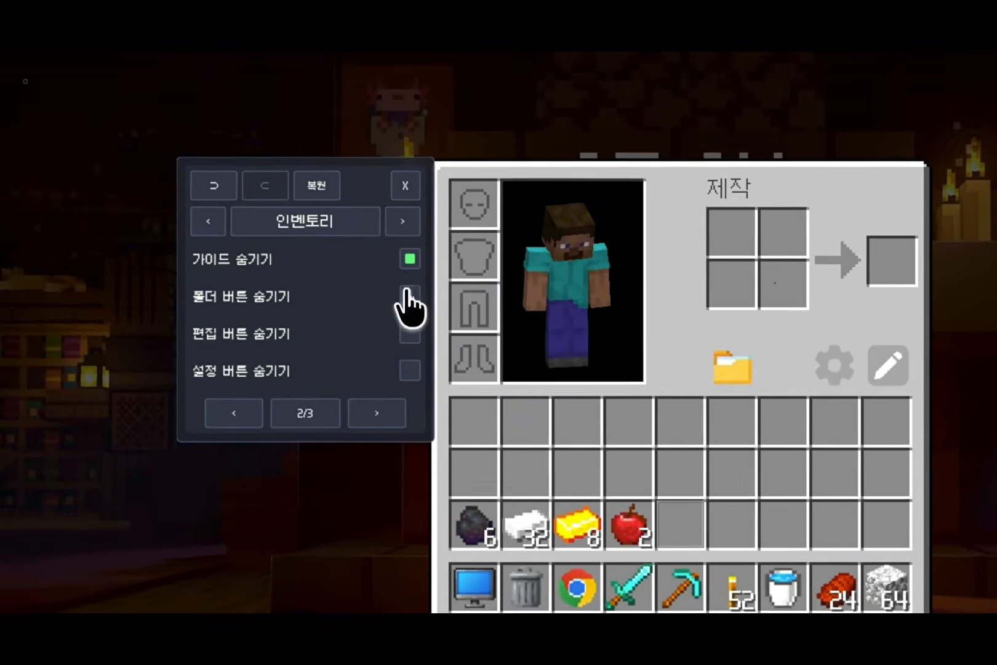
pyautogui.click(316, 240)
# Step: Try the inventory's 요소 끄기 option and go on to the clock settings (시계)
pyautogui.click(326, 381)
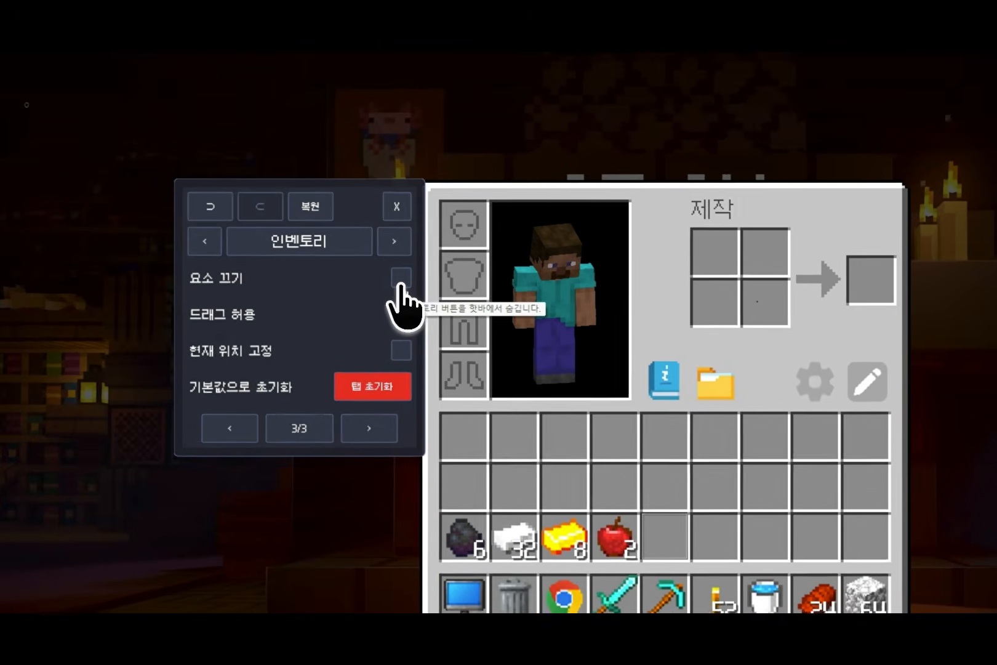
pyautogui.click(317, 241)
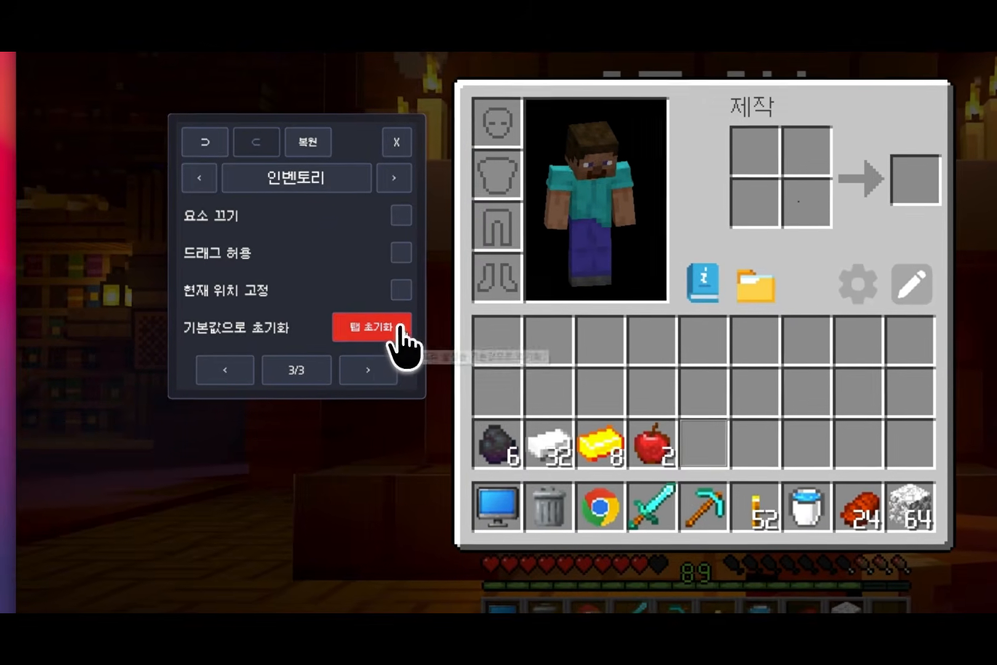
pyautogui.click(394, 337)
pyautogui.click(394, 337)
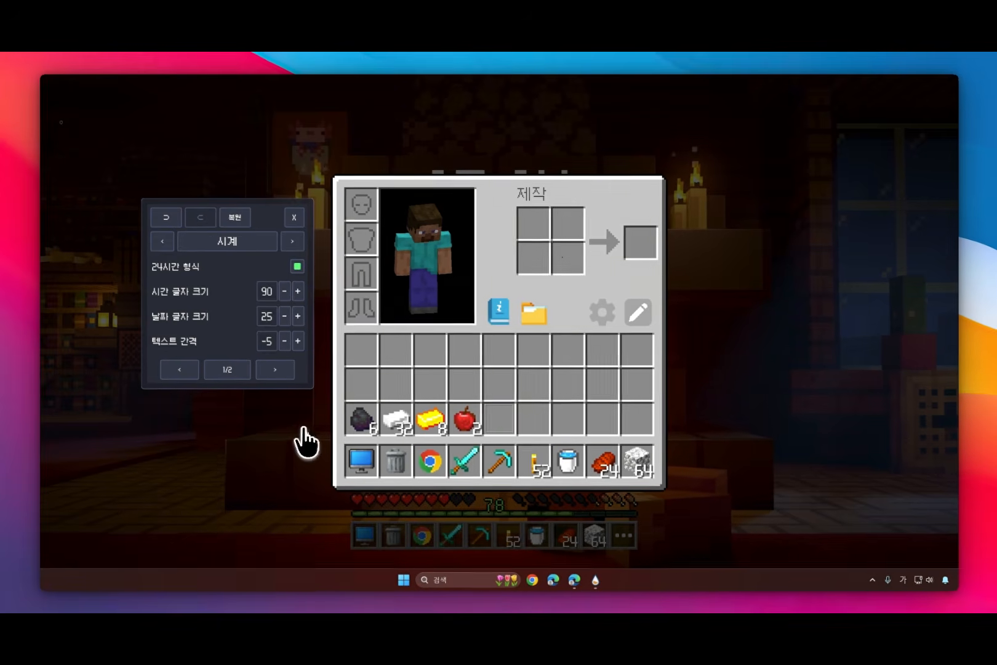
# Step: Close the inventory, move the settings panel beside the clock and switch its 24시간 형식 option off and back on
pyautogui.click(303, 428)
pyautogui.moveTo(266, 208); pyautogui.dragTo(333, 183)
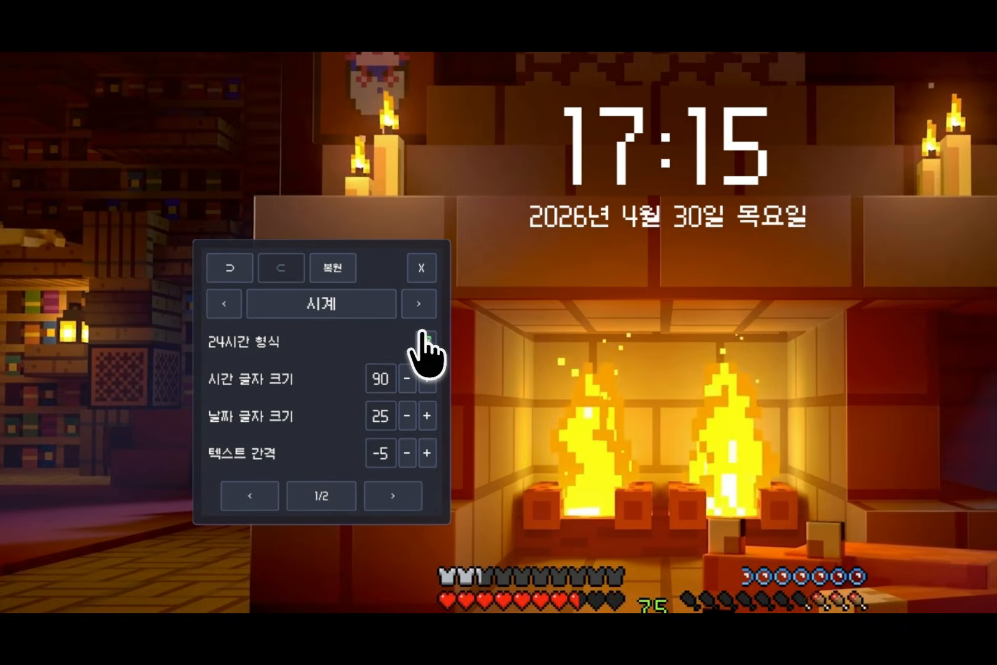
pyautogui.click(364, 240)
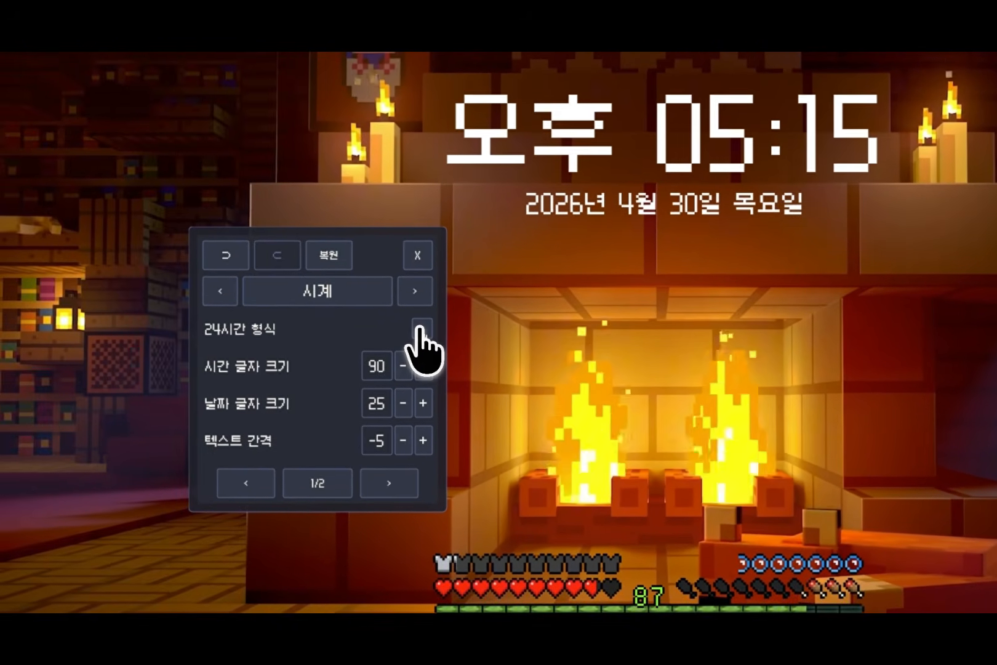
pyautogui.click(104, 349)
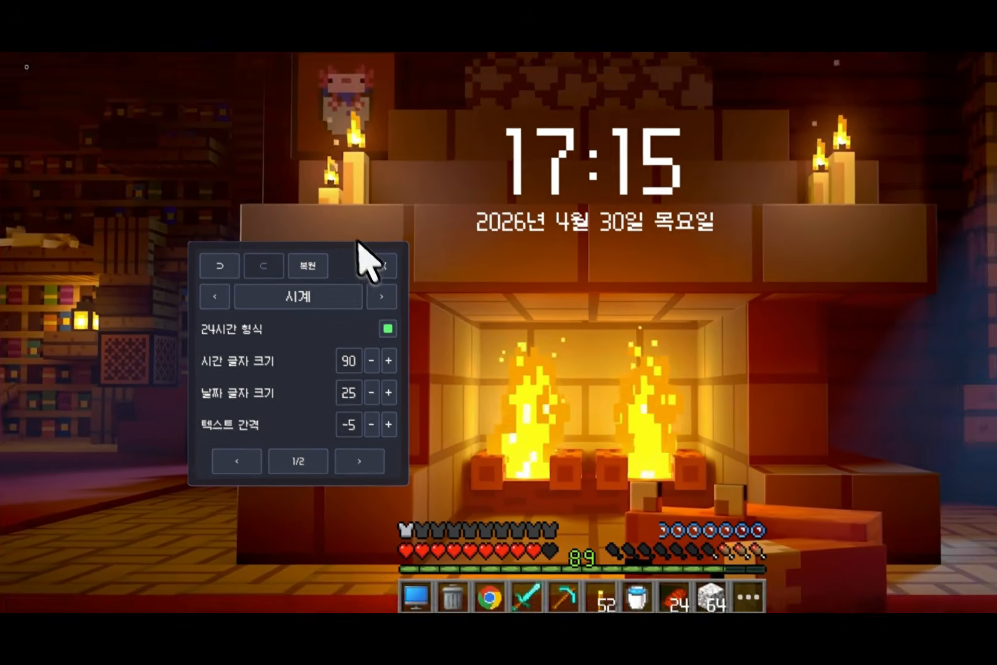
# Step: Set the clock's time text size (시간 글자 크기) to 93, date text size (날짜 글자 크기) to 28 and text spacing (텍스트 간격) to 3
pyautogui.click(389, 360)
pyautogui.click(388, 360)
pyautogui.click(388, 361)
pyautogui.click(388, 392)
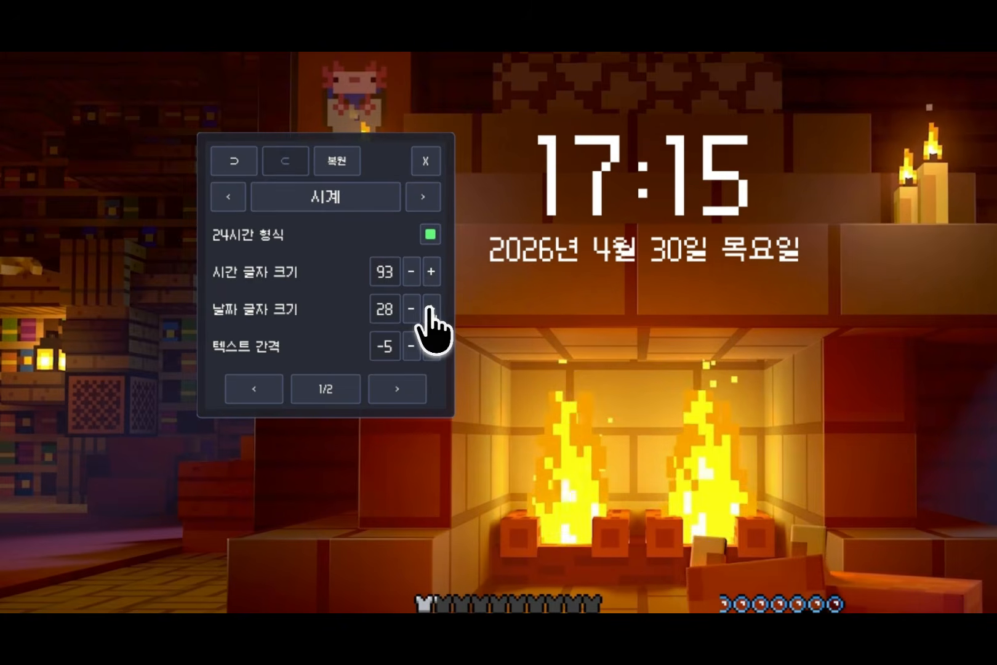
pyautogui.click(431, 346)
pyautogui.click(431, 346)
pyautogui.click(431, 346)
pyautogui.click(431, 346)
pyautogui.click(431, 346)
pyautogui.click(431, 346)
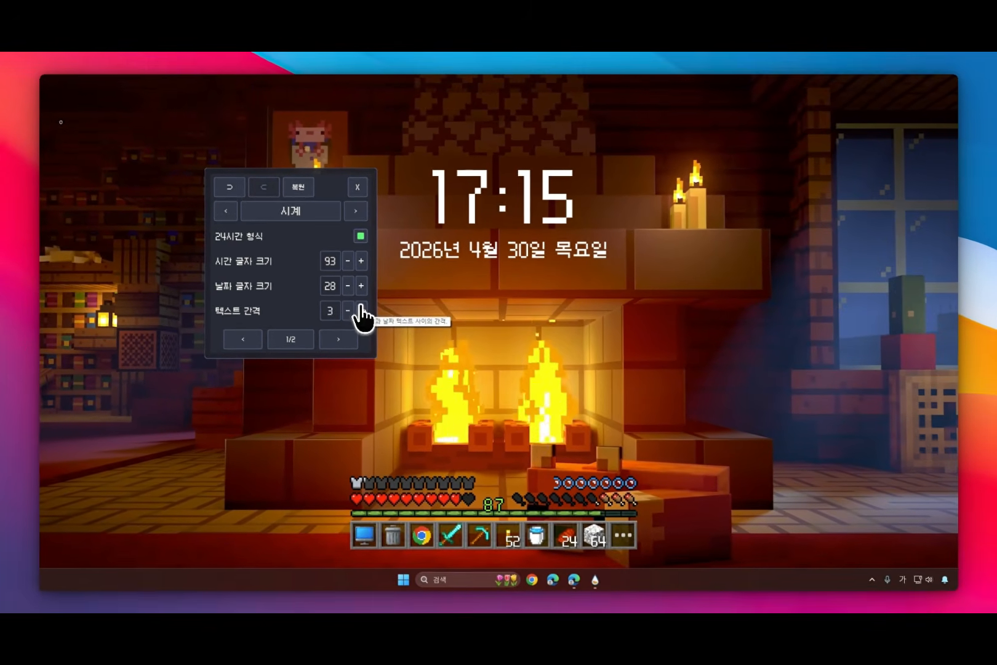
# Step: Hide the clock with its 요소 끄기 option and show it again
pyautogui.click(337, 338)
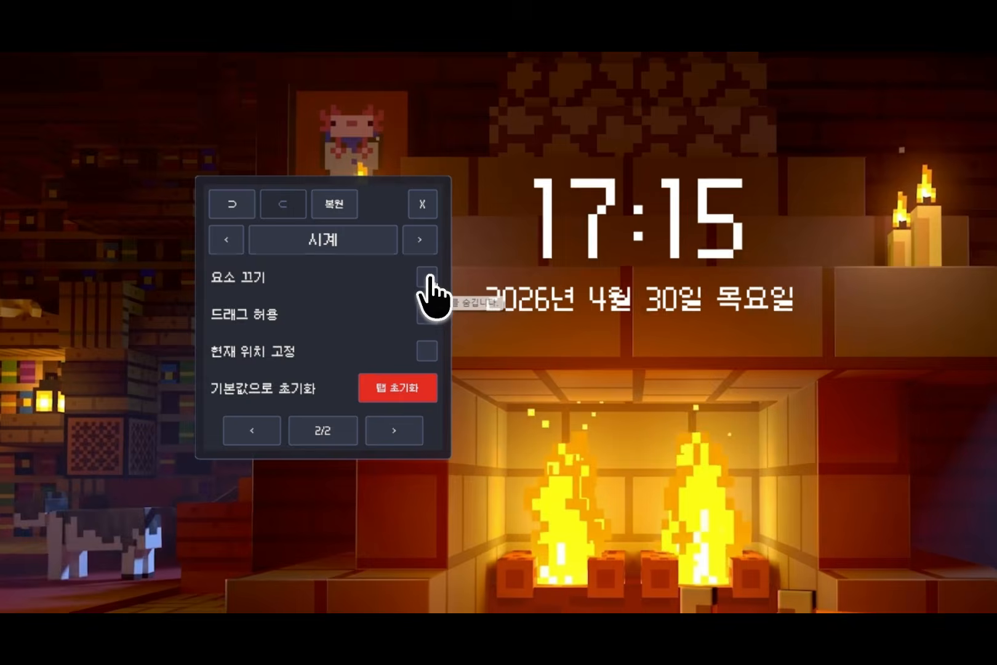
pyautogui.click(360, 235)
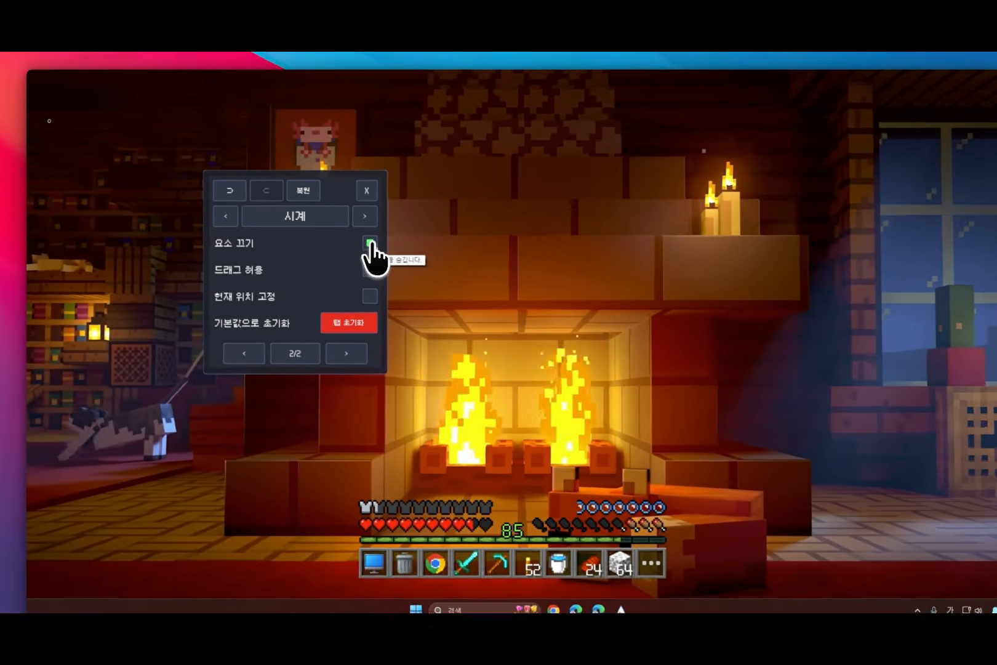
pyautogui.click(422, 280)
# Step: Enable 드래그 허용 and 현재 위치 고정 for the clock and try moving it to the right side of the desktop
pyautogui.click(416, 311)
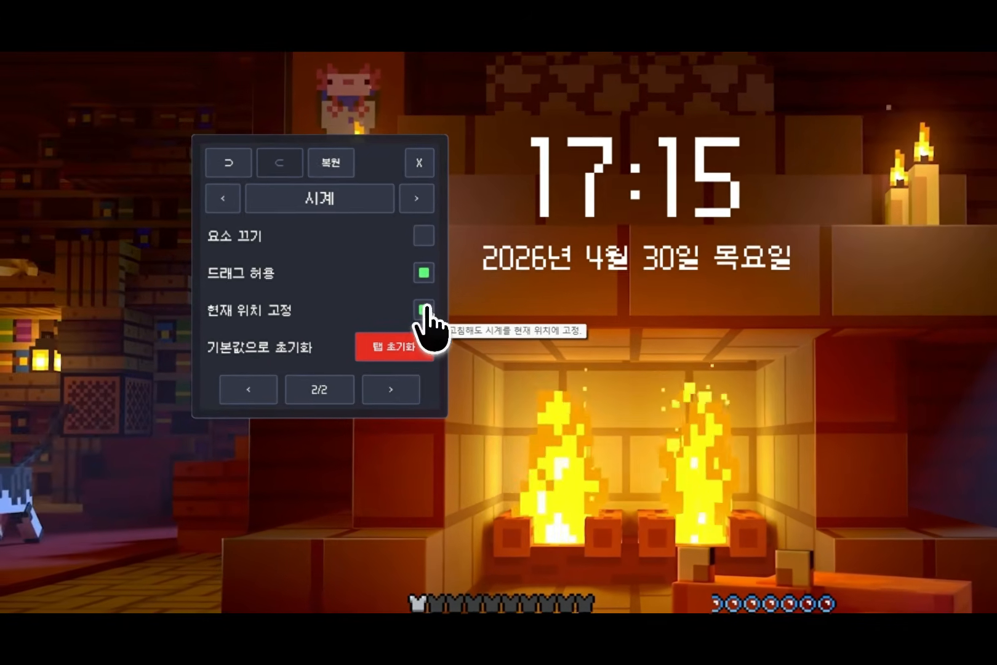
pyautogui.click(360, 285)
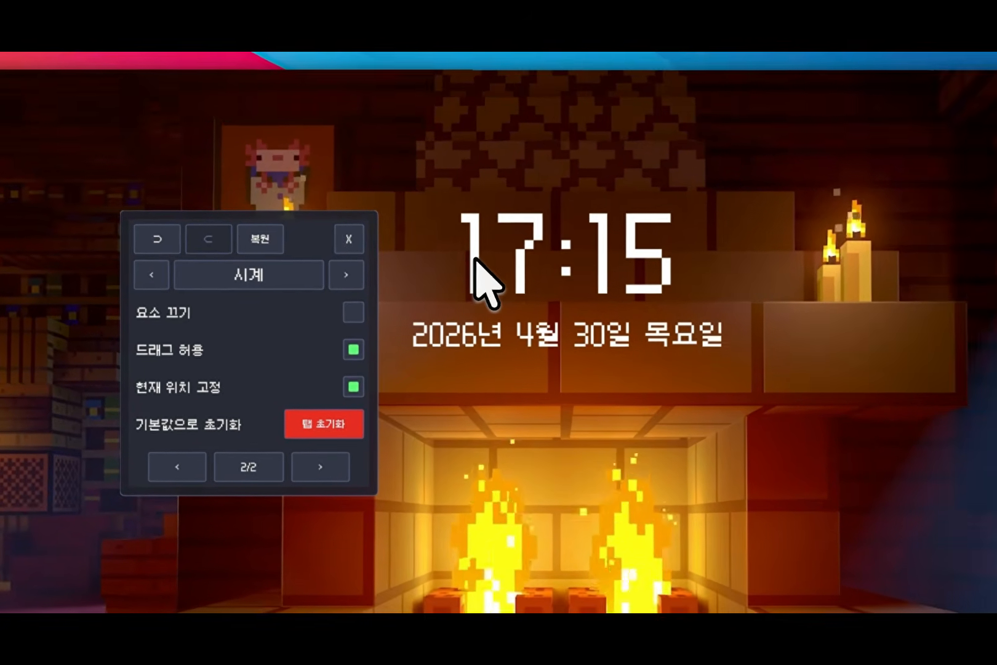
pyautogui.moveTo(456, 234); pyautogui.dragTo(830, 203)
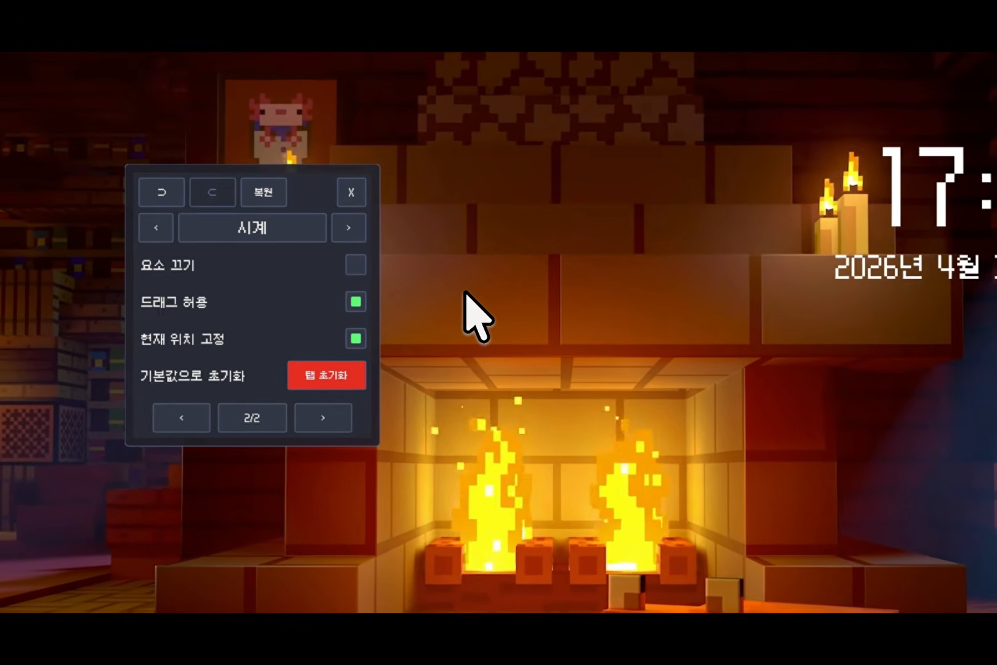
# Step: Go to the UI settings, check the font (폰트) choice and set the theme (테마) to 라이트
pyautogui.click(349, 228)
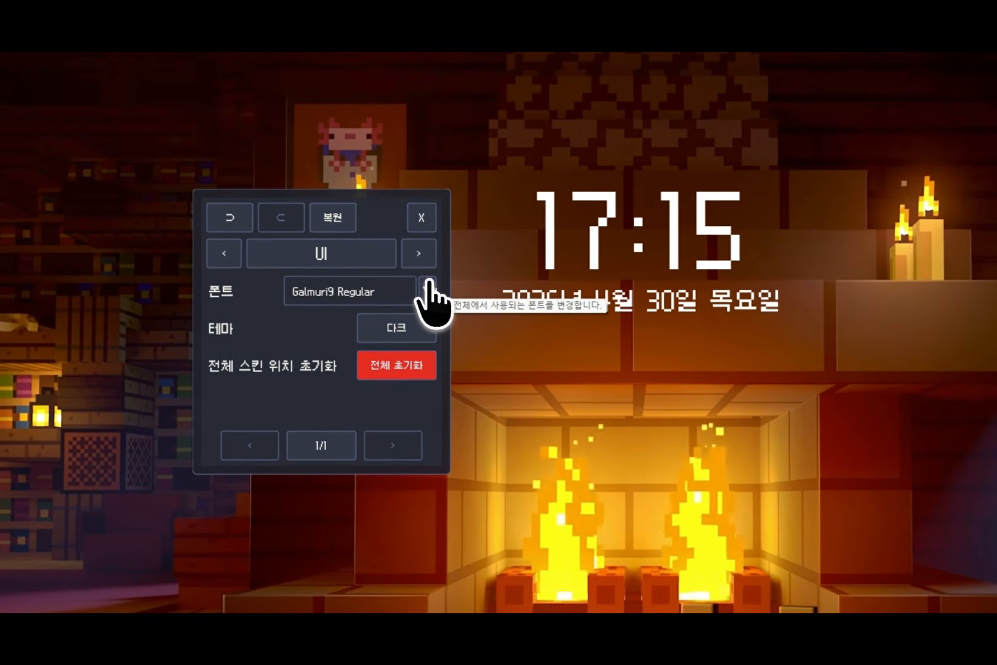
pyautogui.click(411, 250)
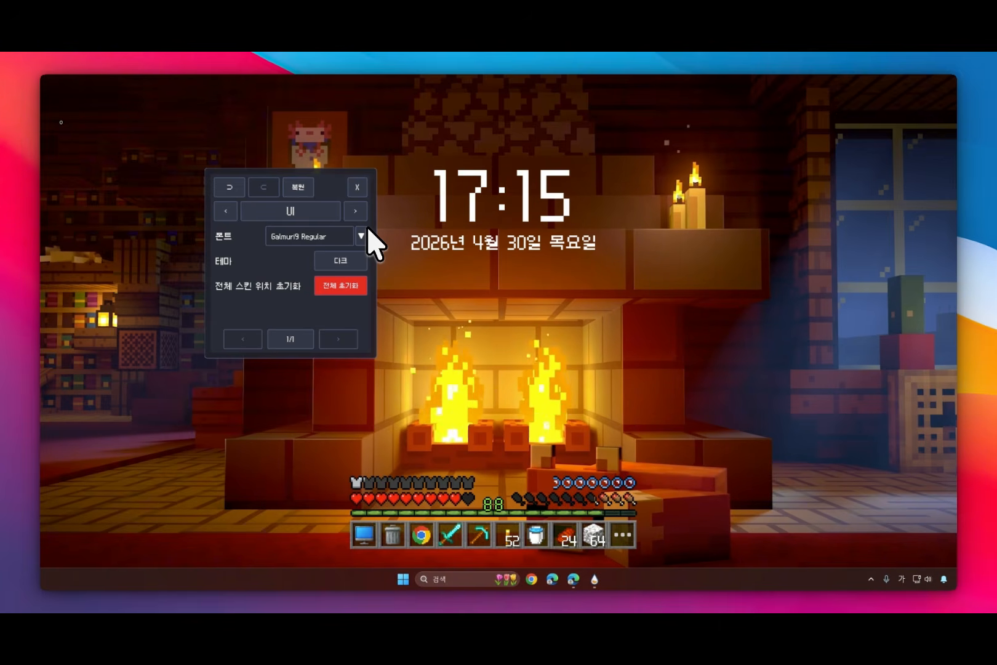
pyautogui.click(345, 264)
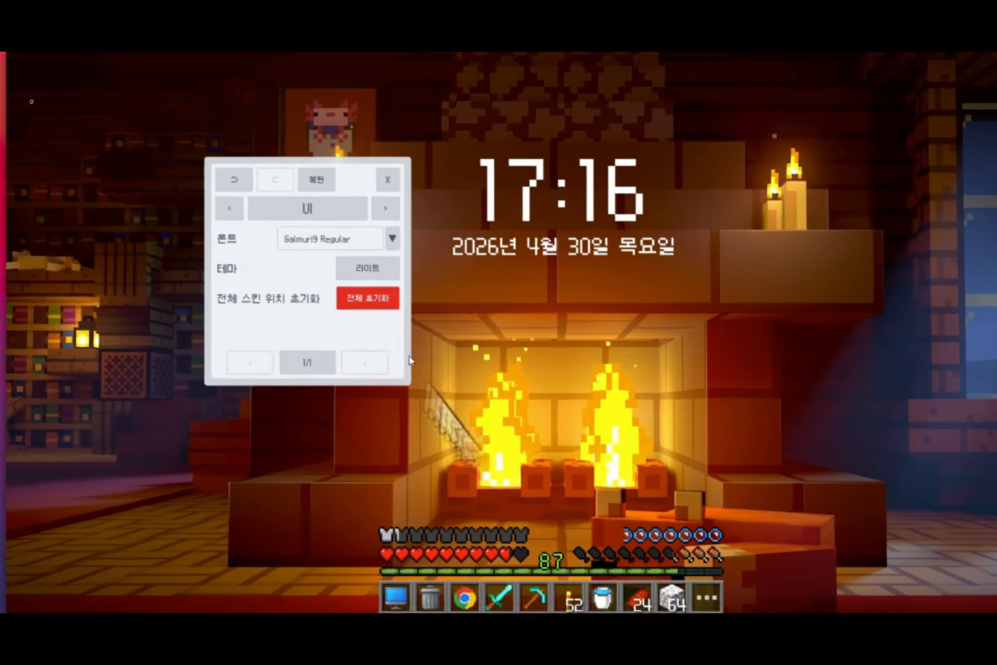
# Step: Open the inventory in edit mode and select the apple's slot to view the item editor in the light theme
pyautogui.click(622, 535)
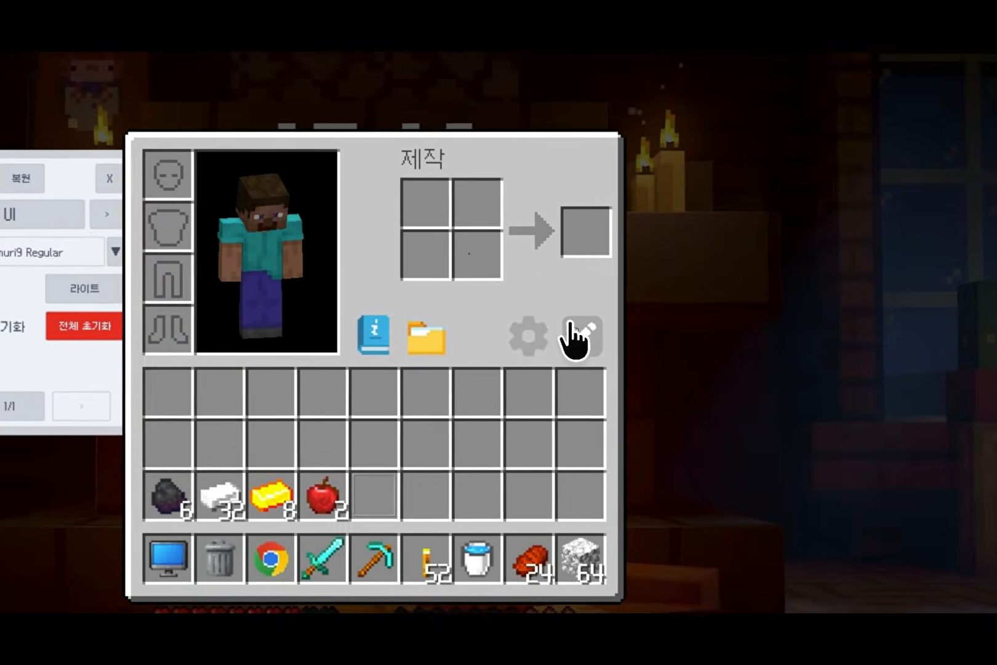
pyautogui.click(711, 328)
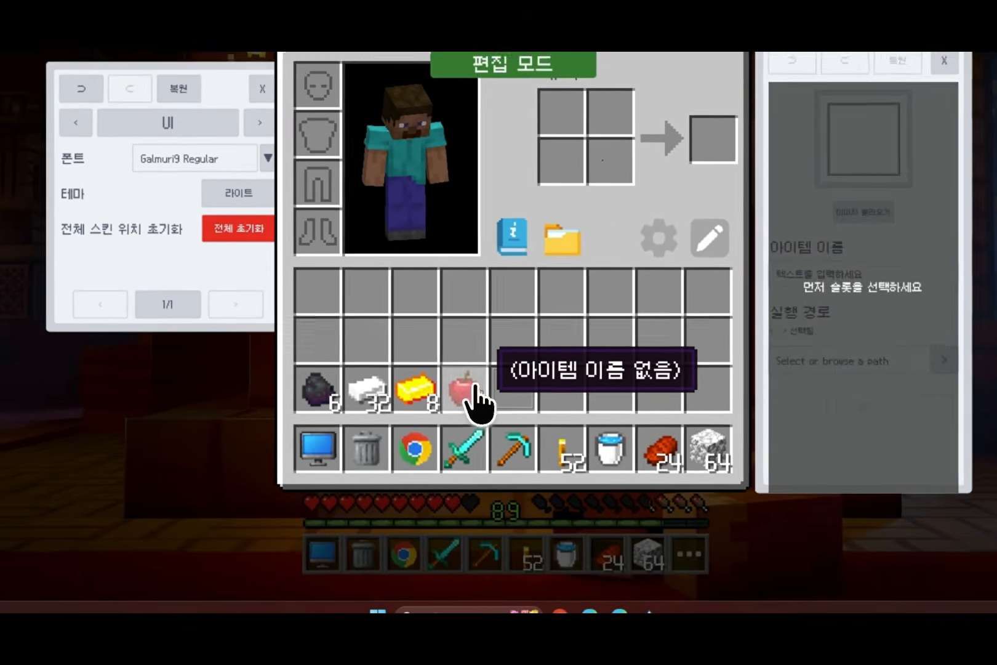
pyautogui.click(437, 434)
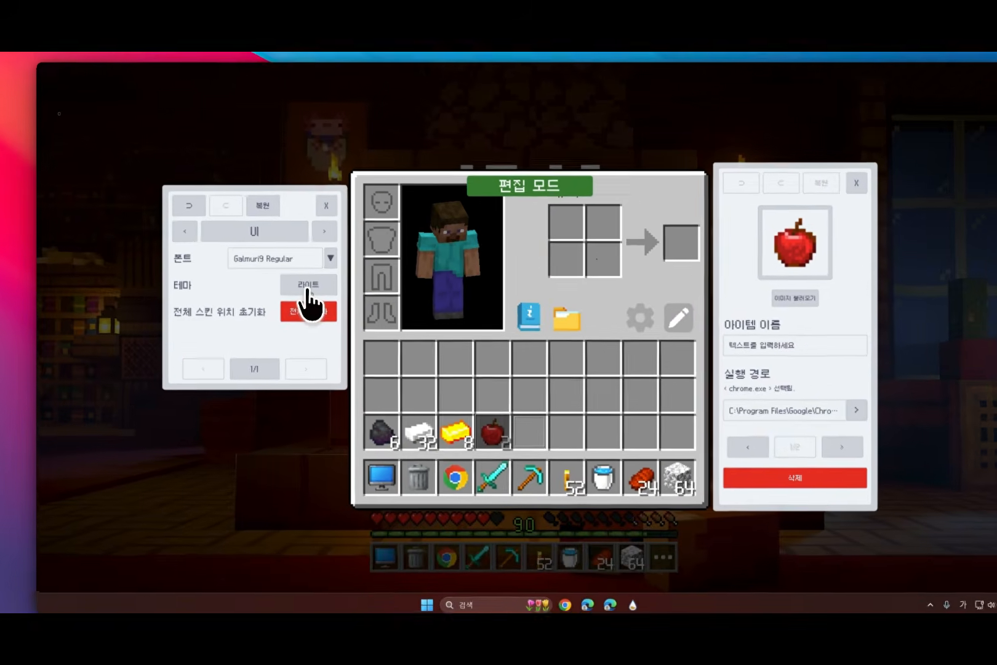
# Step: Set the theme (테마) back to 다크 and go to the basic settings (기본)
pyautogui.click(224, 170)
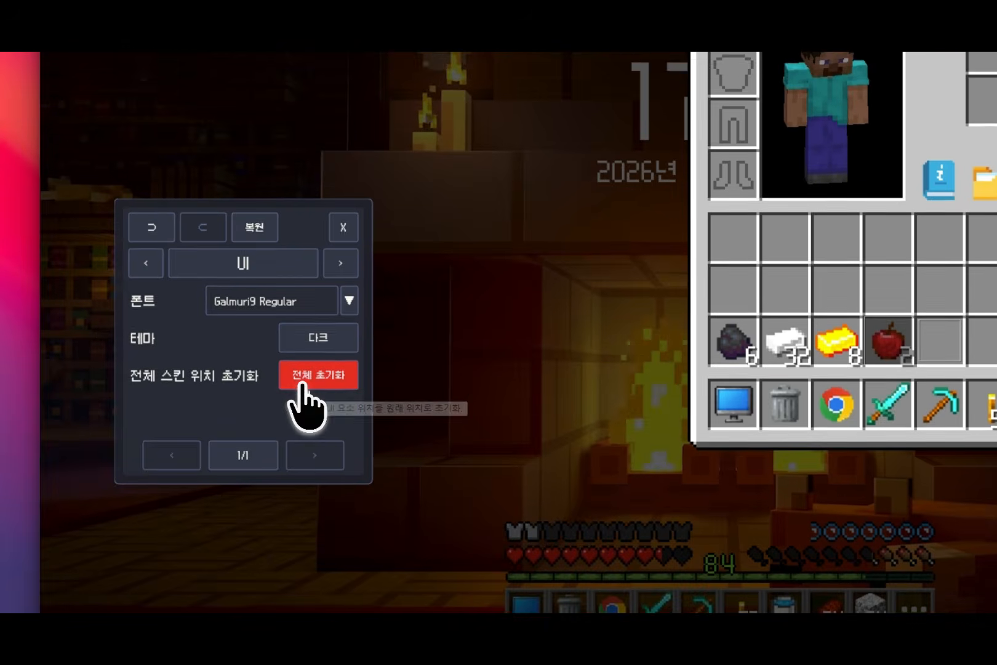
pyautogui.click(303, 381)
pyautogui.click(338, 344)
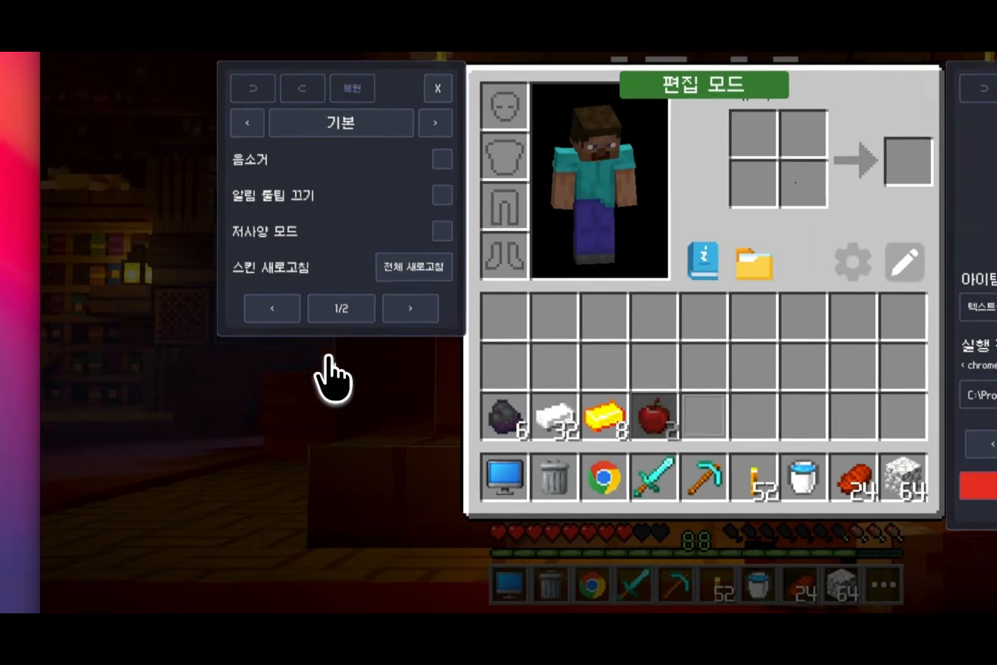
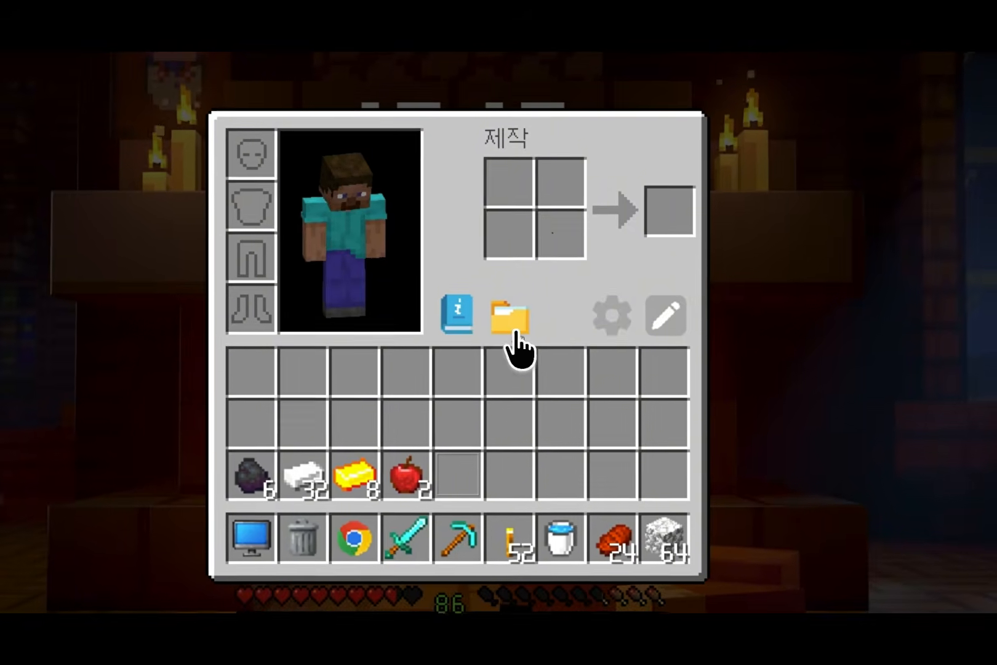
# Step: Open the HUD's Items image folder from the inventory and browse the available item icons
pyautogui.click(511, 336)
pyautogui.scroll(-3, 531, 335)
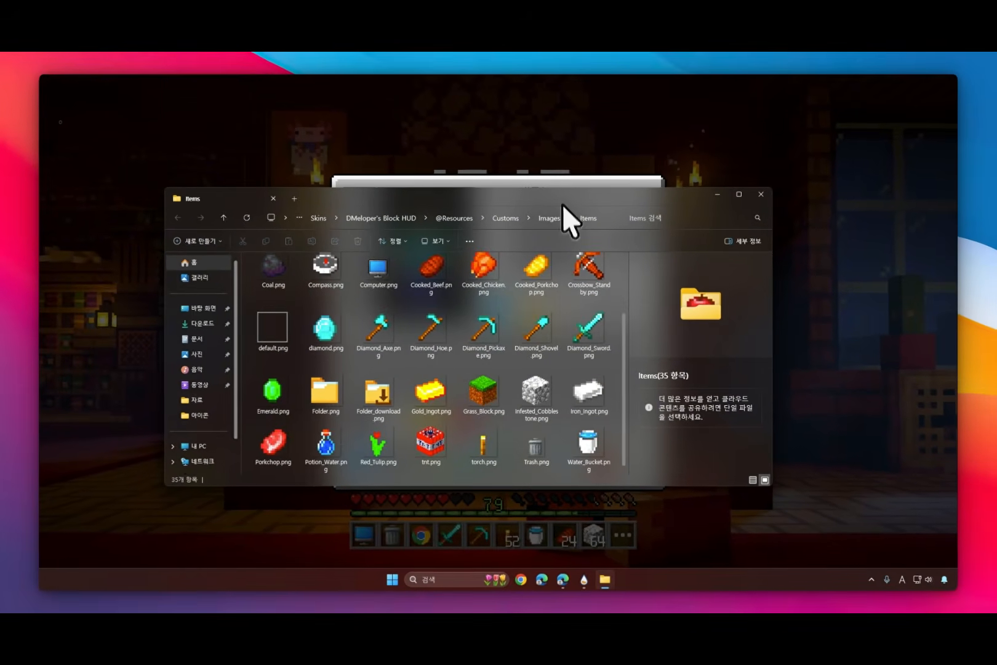
pyautogui.moveTo(557, 151); pyautogui.dragTo(563, 208)
pyautogui.moveTo(550, 285); pyautogui.dragTo(557, 233)
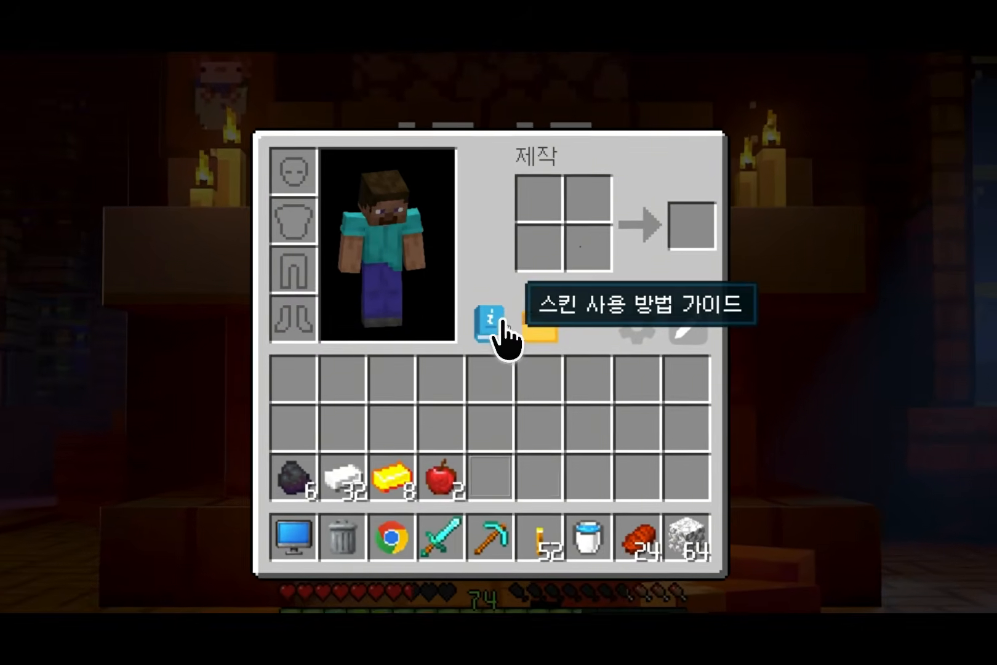
# Step: Open the DMeloper's Block HUD customization guide from the inventory, read its common settings section and close the guide
pyautogui.click(500, 321)
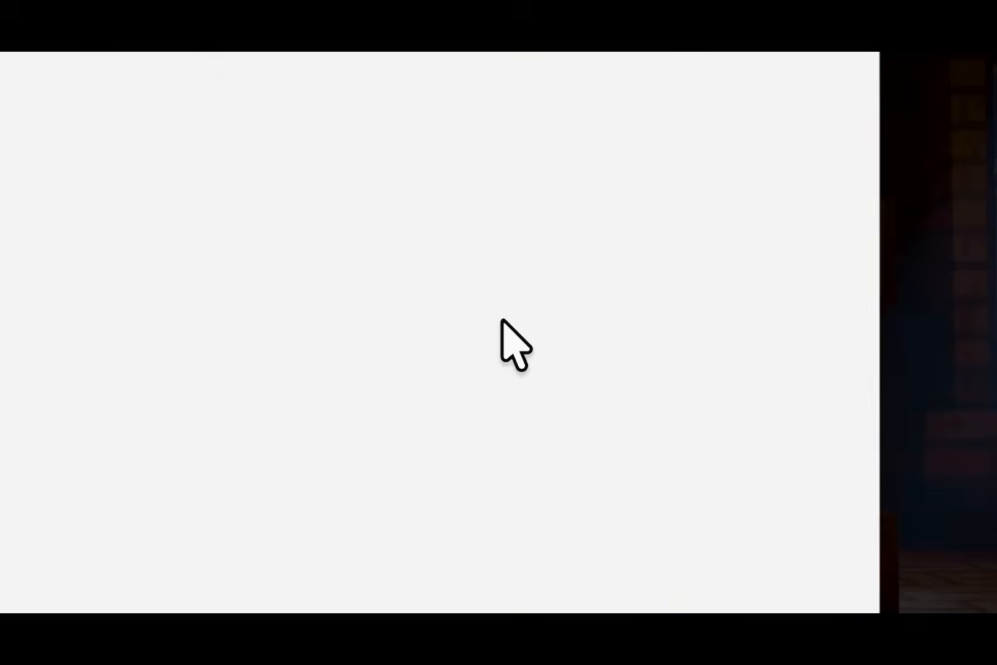
pyautogui.moveTo(525, 127); pyautogui.dragTo(558, 131)
pyautogui.scroll(-3, 462, 409)
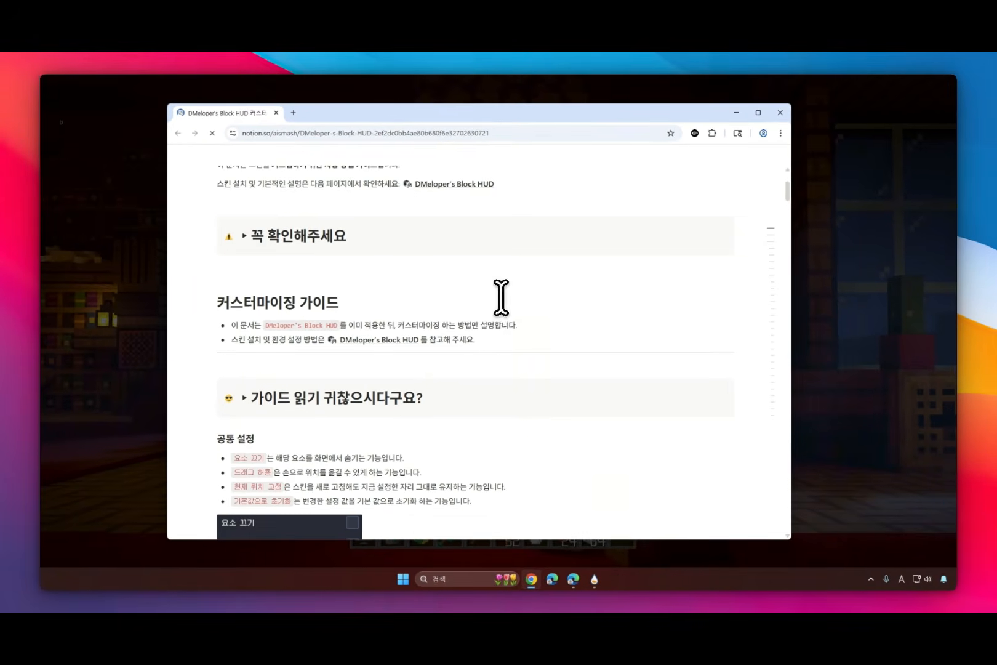
pyautogui.scroll(-1, 510, 296)
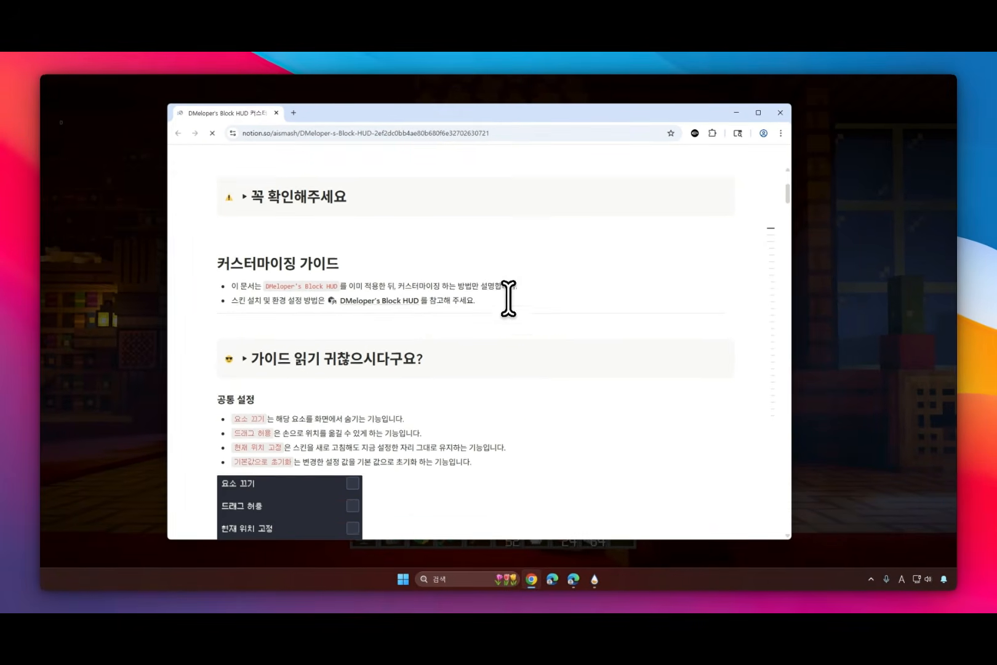
pyautogui.scroll(-4, 518, 304)
pyautogui.scroll(-2, 521, 310)
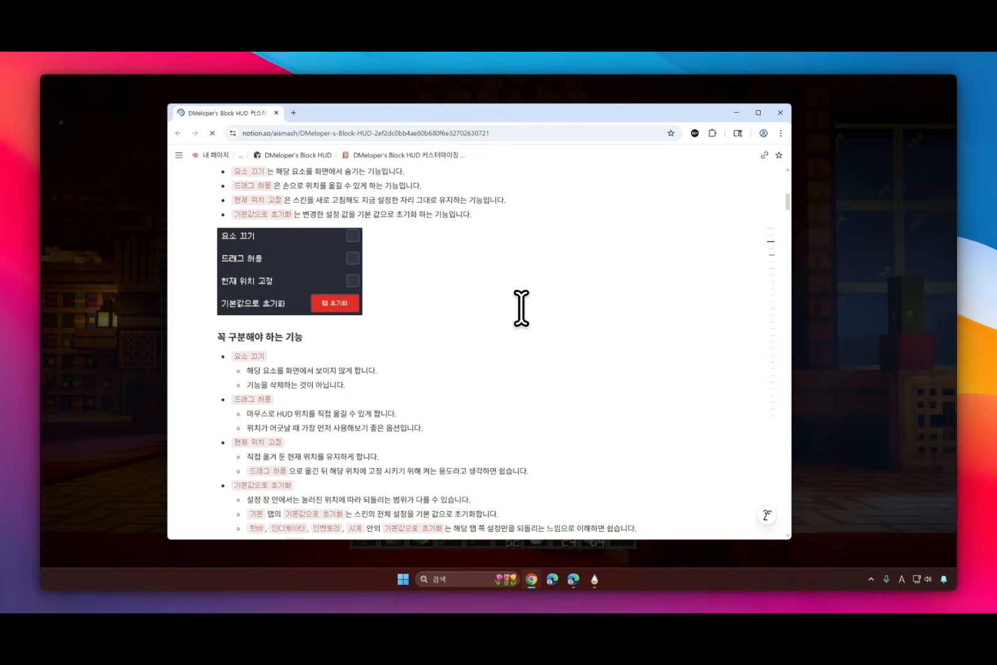
pyautogui.click(779, 113)
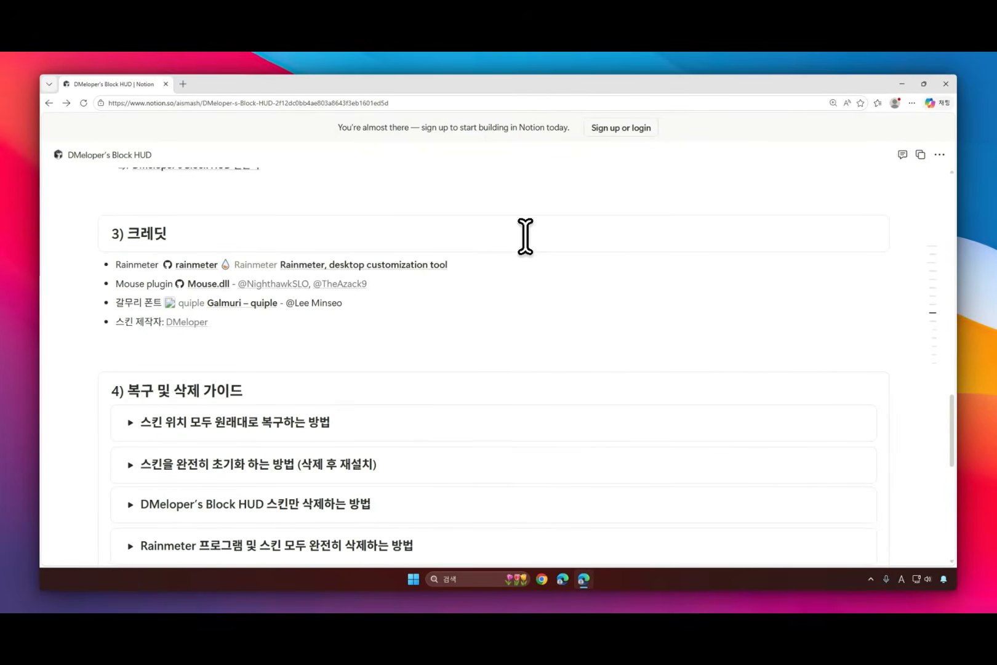
# Step: In the web page's restore and delete guide, expand 스킨 위치 모두 원래대로 복구하는 방법, read it and return to the desktop
pyautogui.scroll(-4, 451, 350)
pyautogui.scroll(2, 453, 347)
pyautogui.scroll(1, 453, 348)
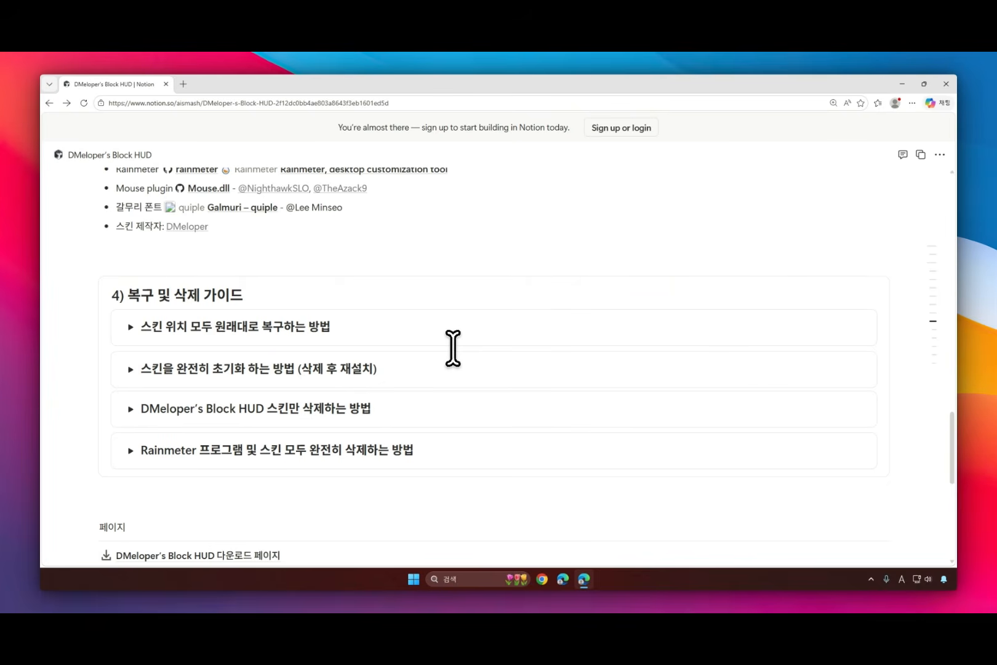
pyautogui.click(130, 327)
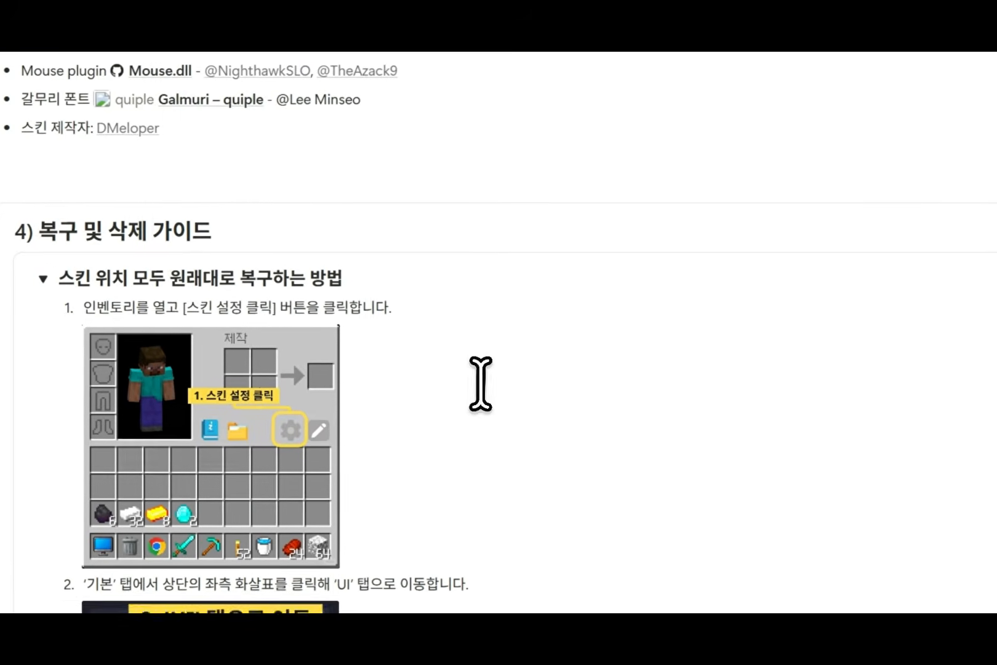
pyautogui.click(891, 80)
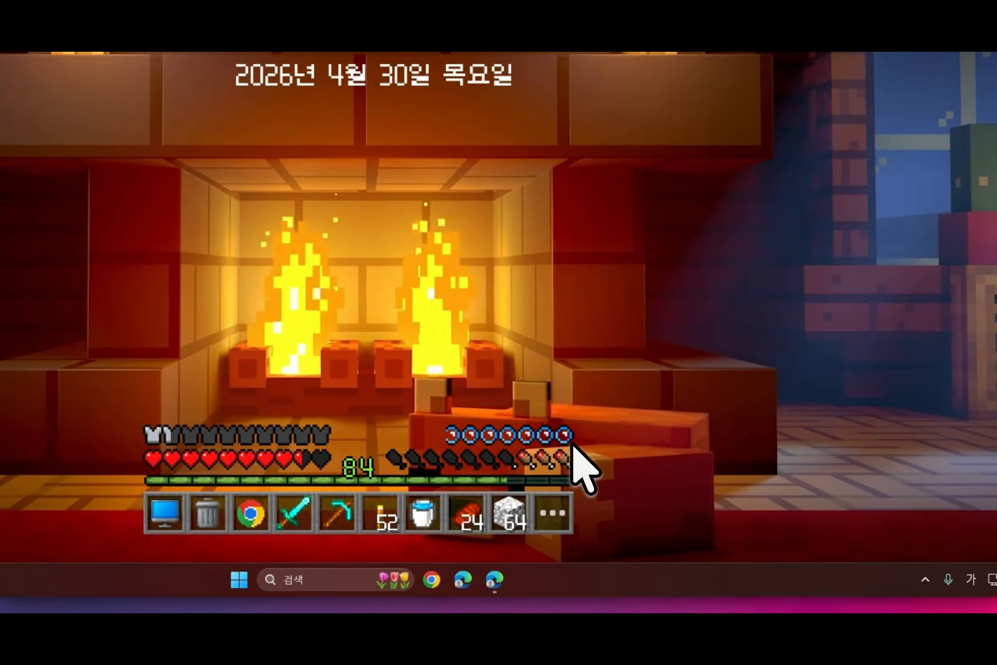
# Step: Reset all skin positions (전체 스킨 위치 초기화) in the skin's UI settings and close the inventory
pyautogui.click(553, 513)
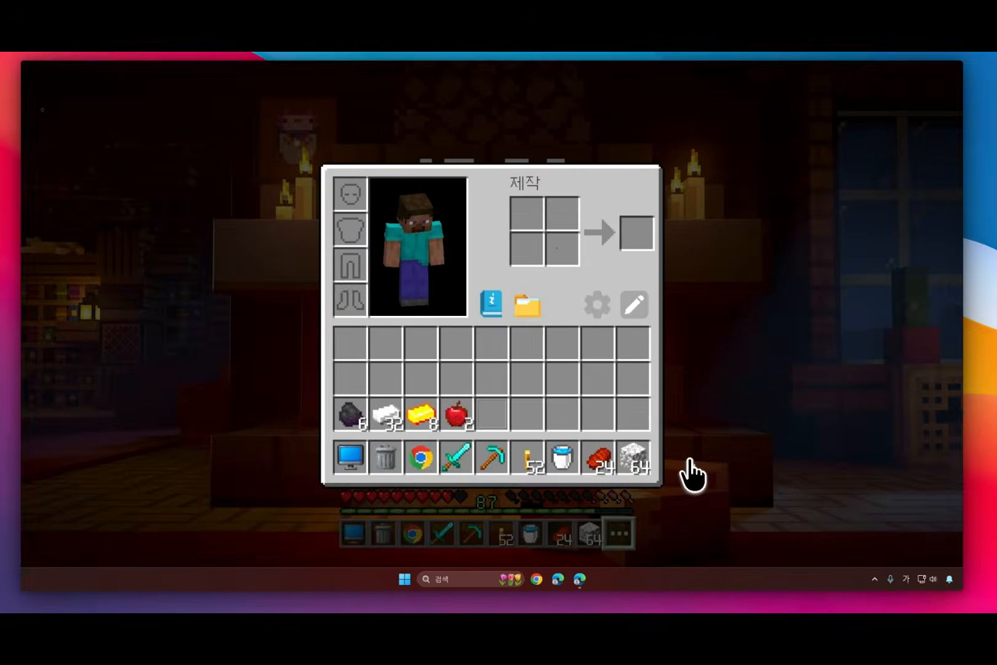
pyautogui.click(600, 312)
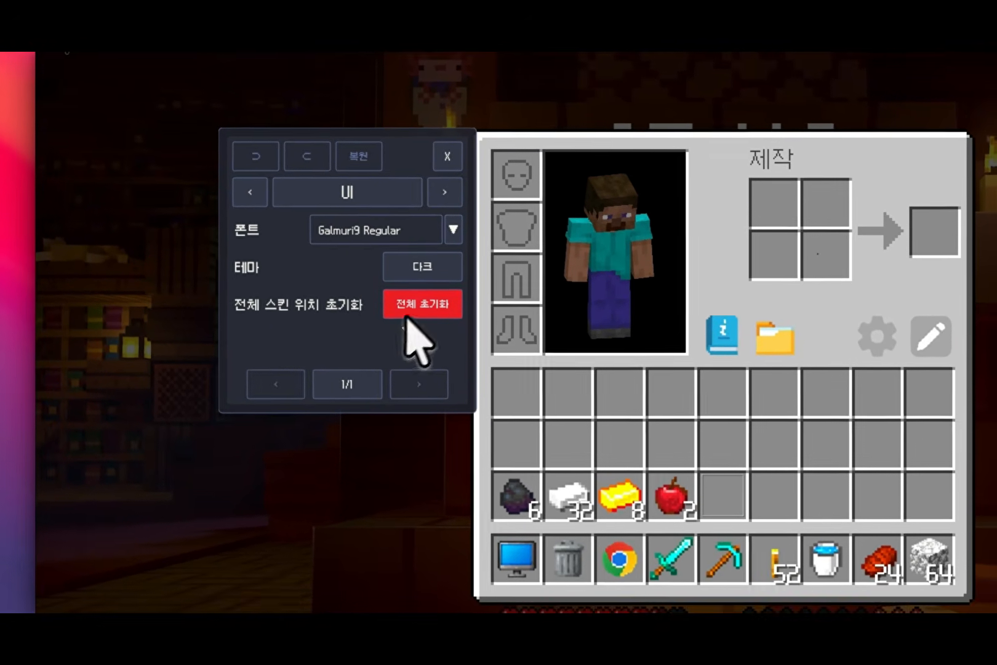
pyautogui.click(412, 349)
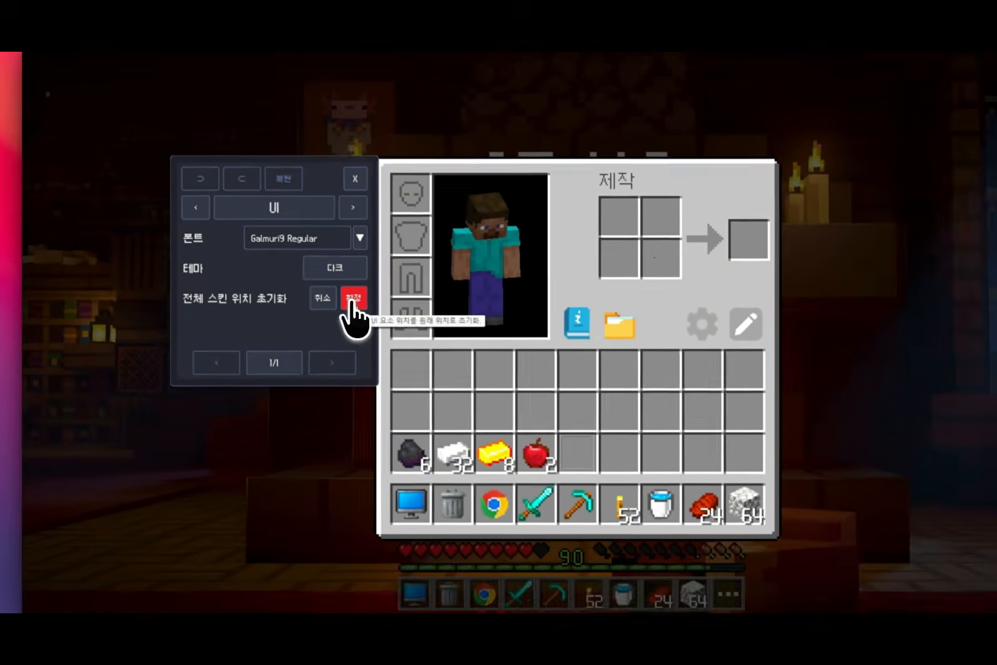
pyautogui.click(351, 300)
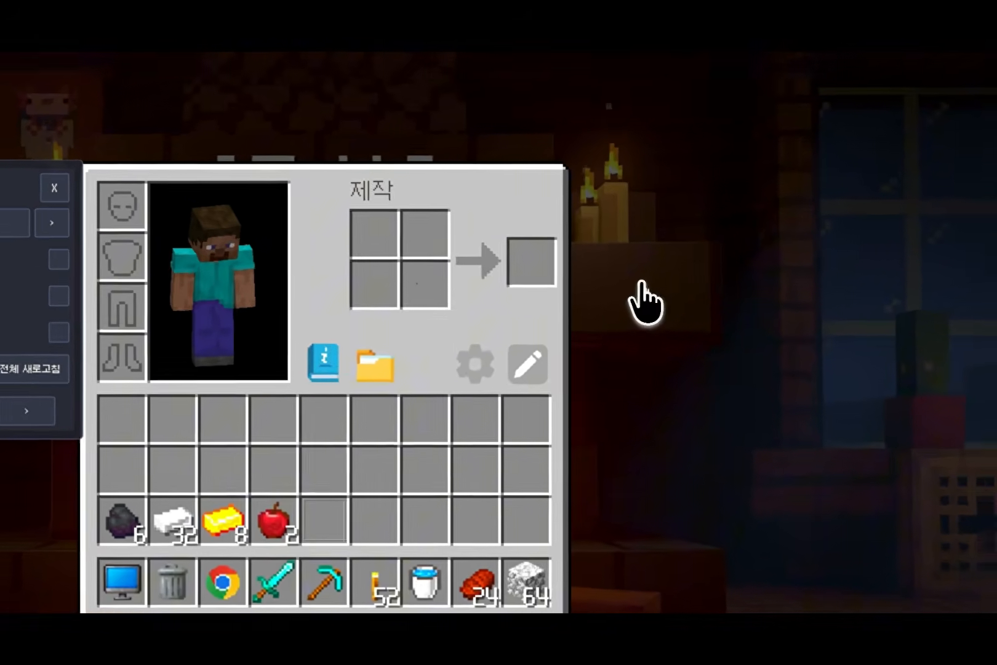
pyautogui.click(713, 258)
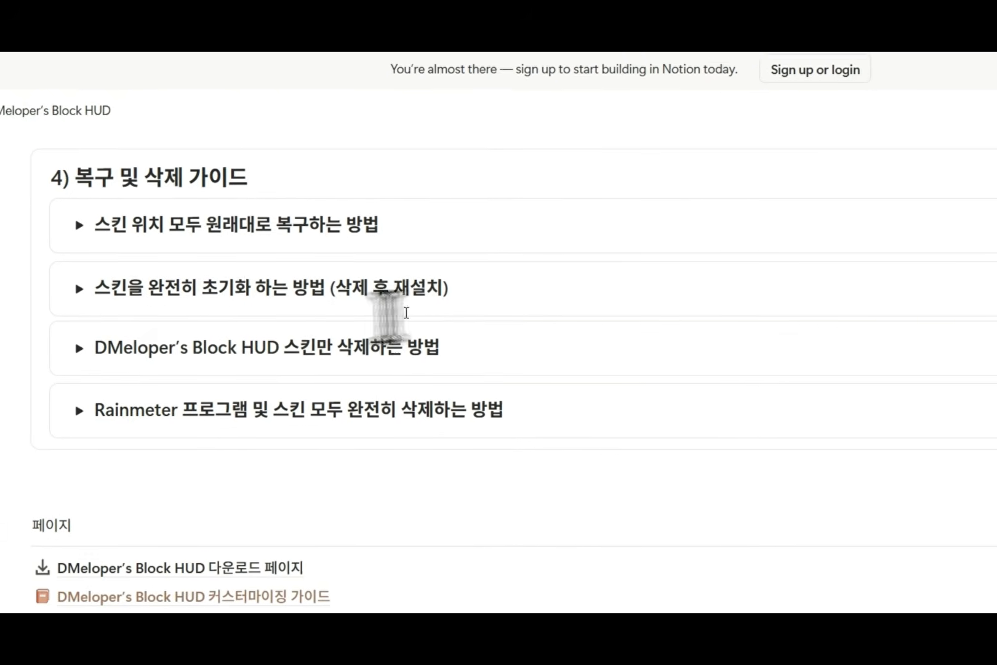
# Step: Read the full skin reset guide (삭제 후 재설치), follow its installation link, and open the guide for deleting only the skin
pyautogui.moveTo(276, 285); pyautogui.dragTo(390, 285)
pyautogui.moveTo(207, 300); pyautogui.dragTo(505, 296)
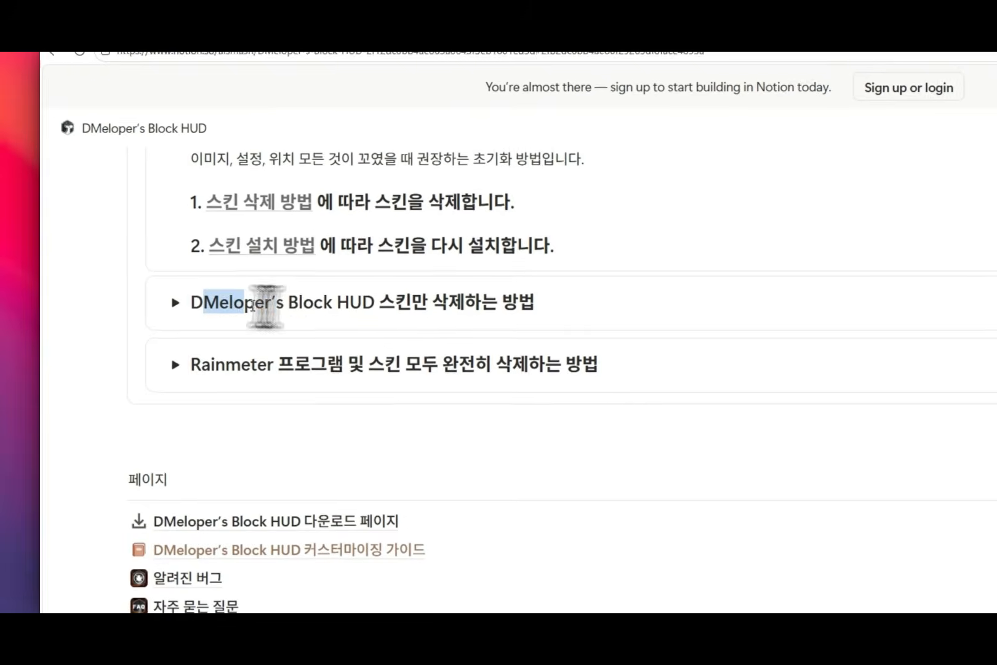
pyautogui.click(506, 296)
pyautogui.scroll(1, 482, 332)
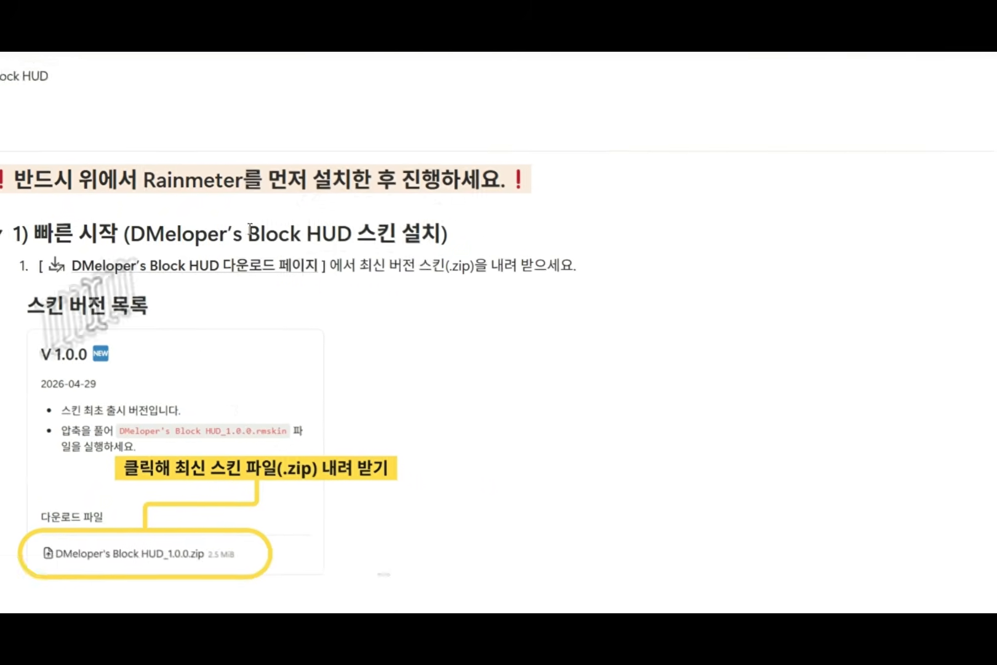
pyautogui.click(63, 263)
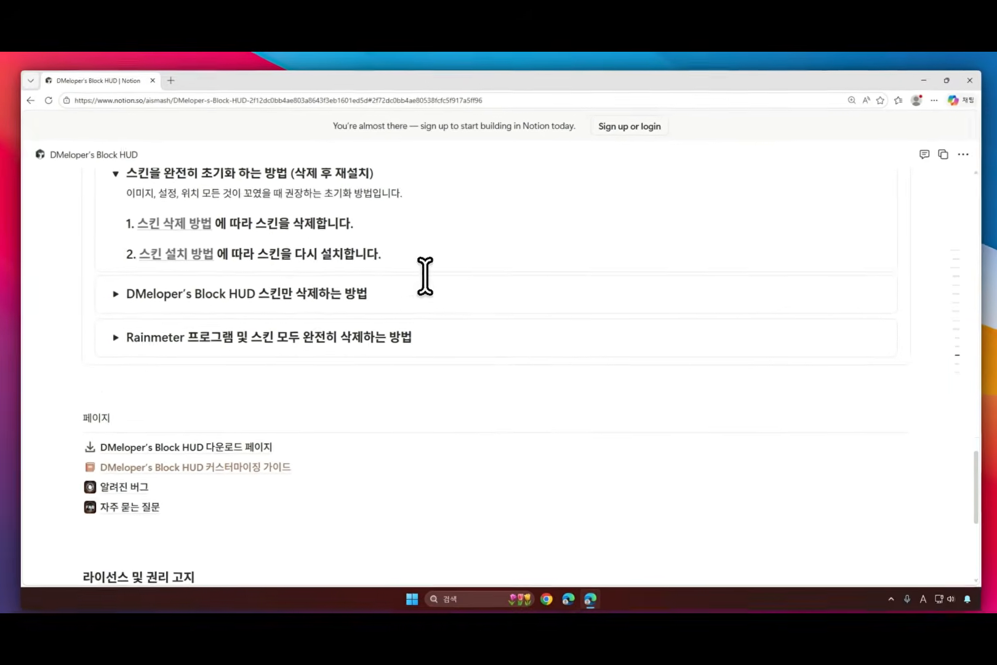
pyautogui.click(130, 268)
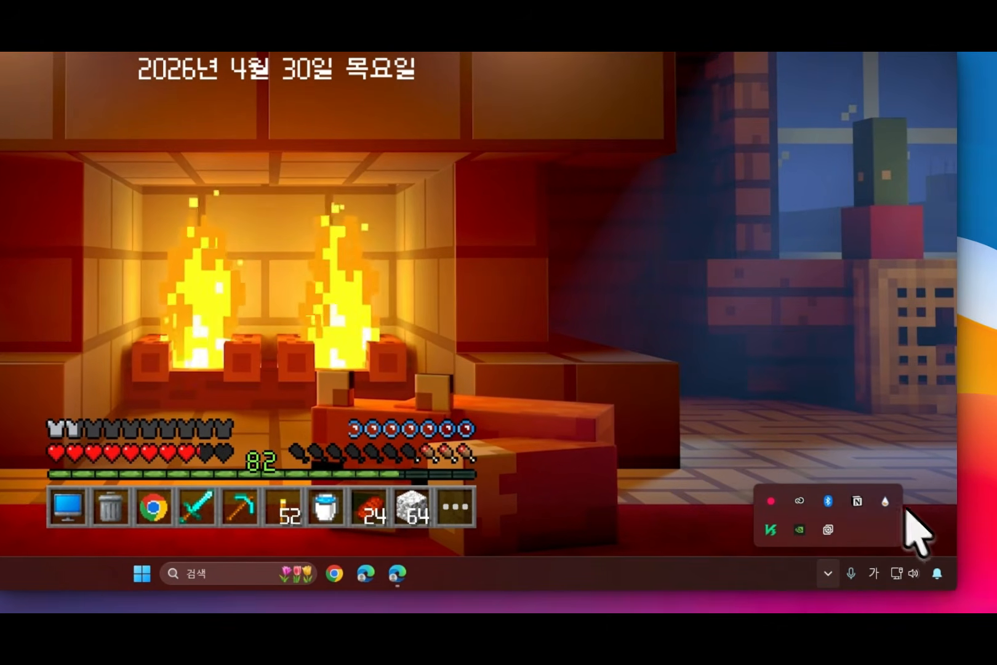
# Step: Open the Rainmeter manager and open the folder of the DMeloper's Block HUD skin
pyautogui.click(889, 501)
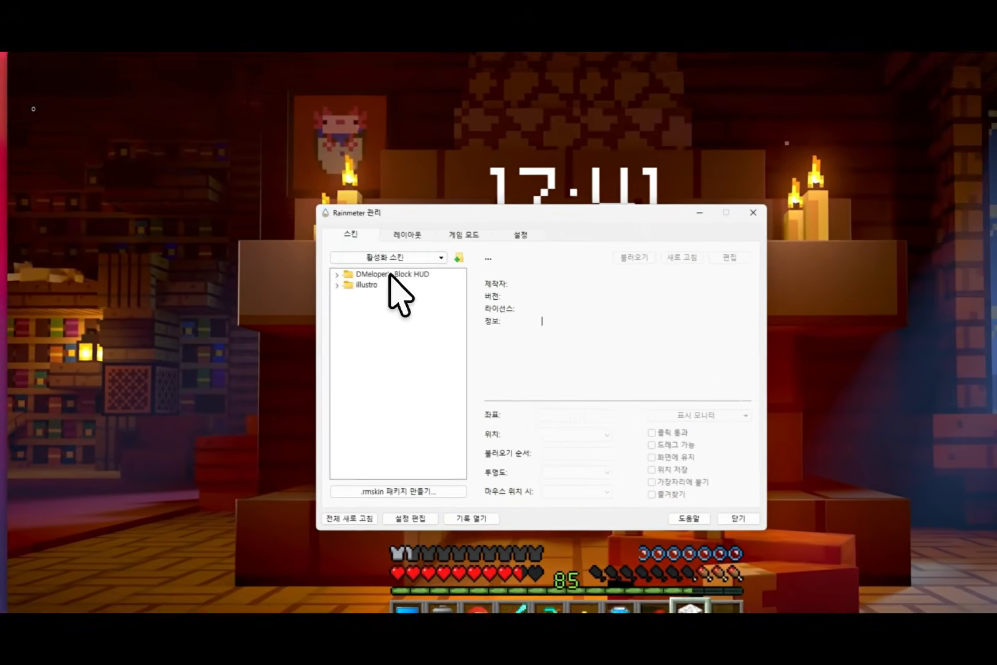
pyautogui.click(343, 256)
pyautogui.rightClick(338, 257)
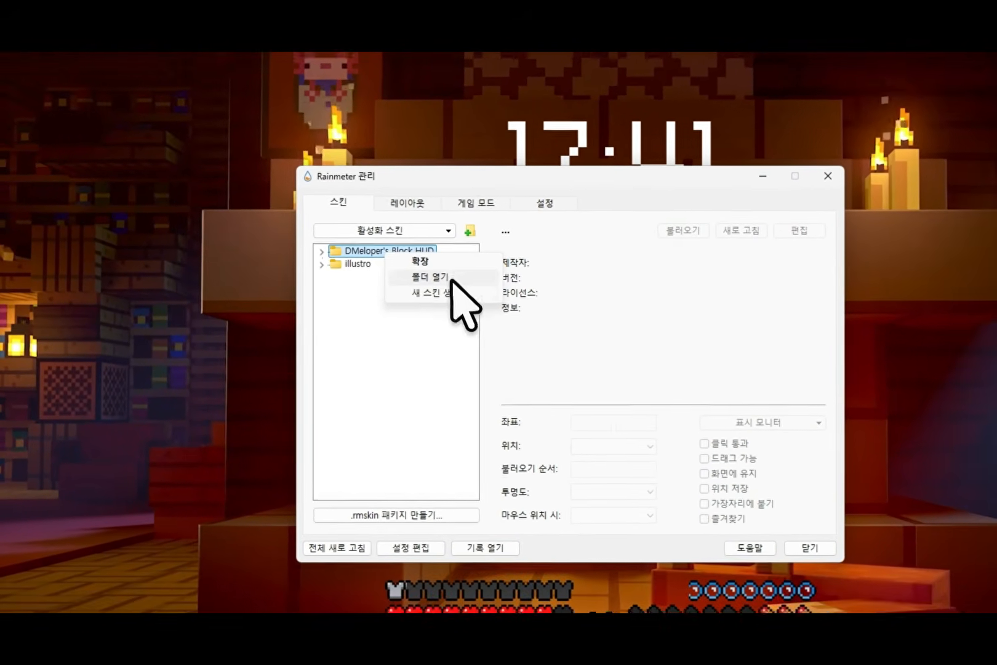
pyautogui.click(477, 290)
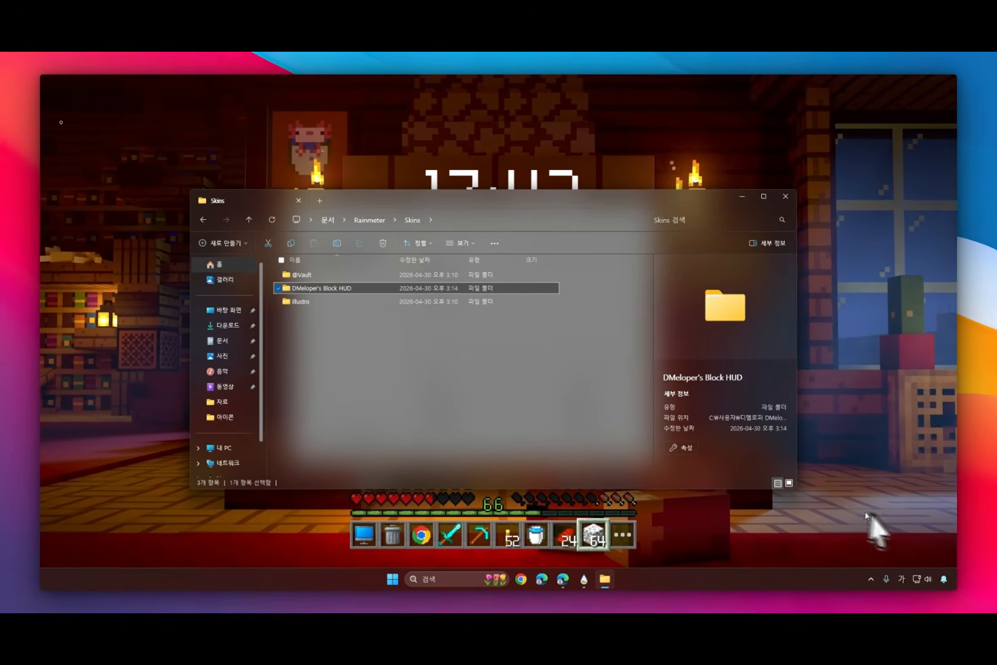
# Step: Quit Rainmeter, delete the DMeloper's Block HUD folder from Skins and close the file window
pyautogui.click(875, 580)
pyautogui.rightClick(870, 531)
pyautogui.click(868, 528)
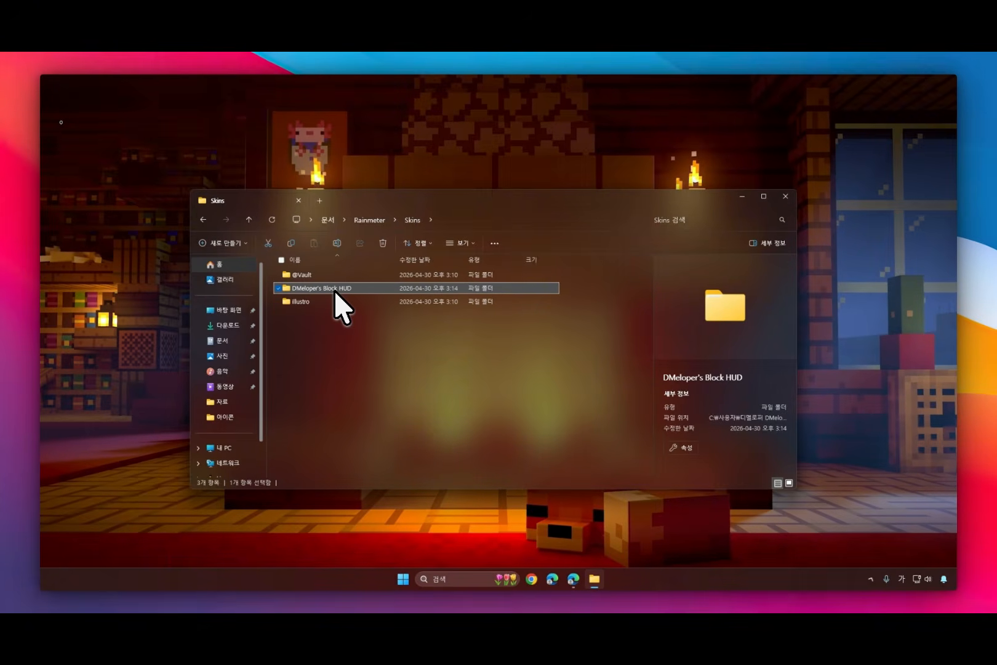
pyautogui.press('Delete')
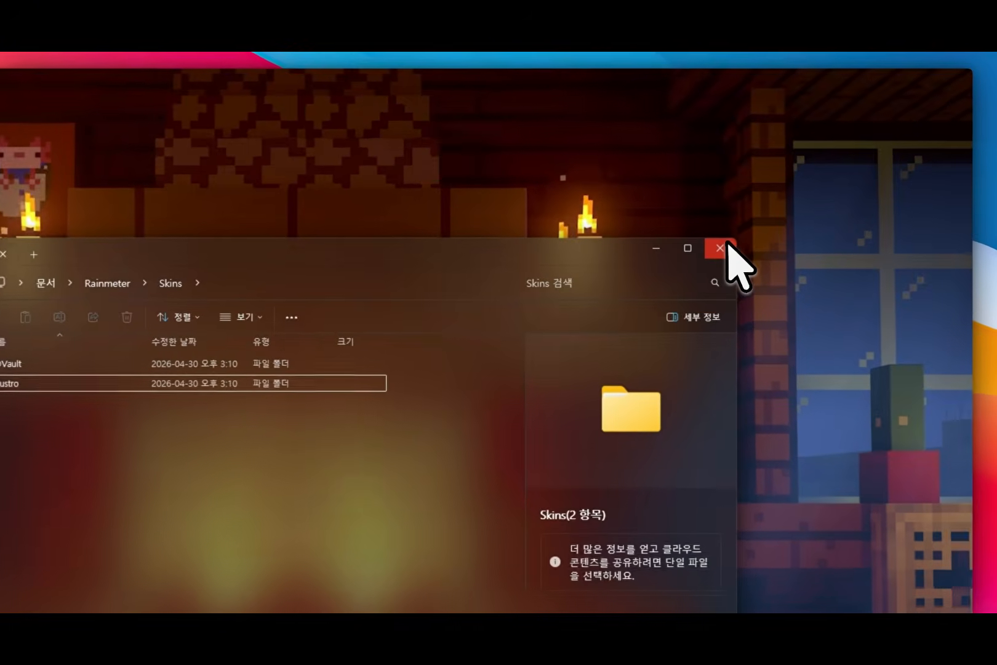
pyautogui.click(726, 246)
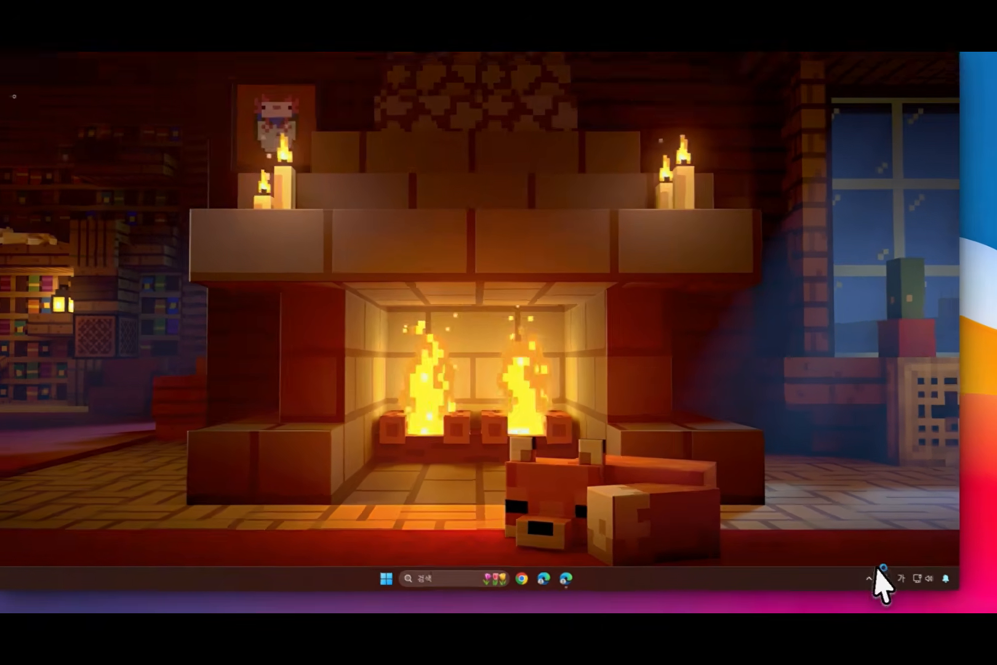
# Step: Search Windows for 제어판 and open the Control Panel
pyautogui.click(870, 578)
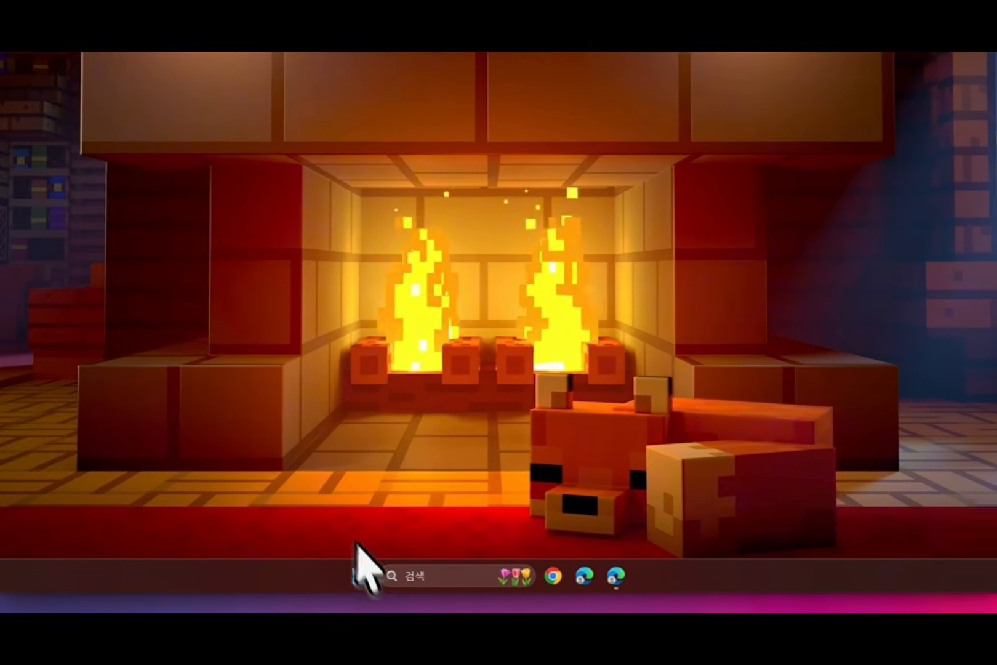
pyautogui.click(431, 574)
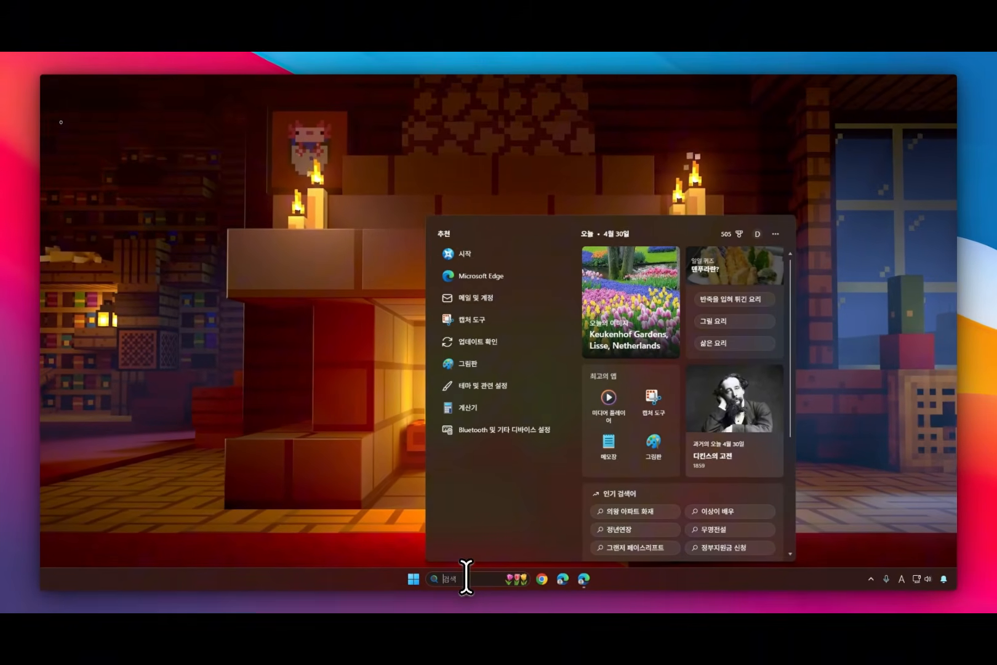
pyautogui.write('w')
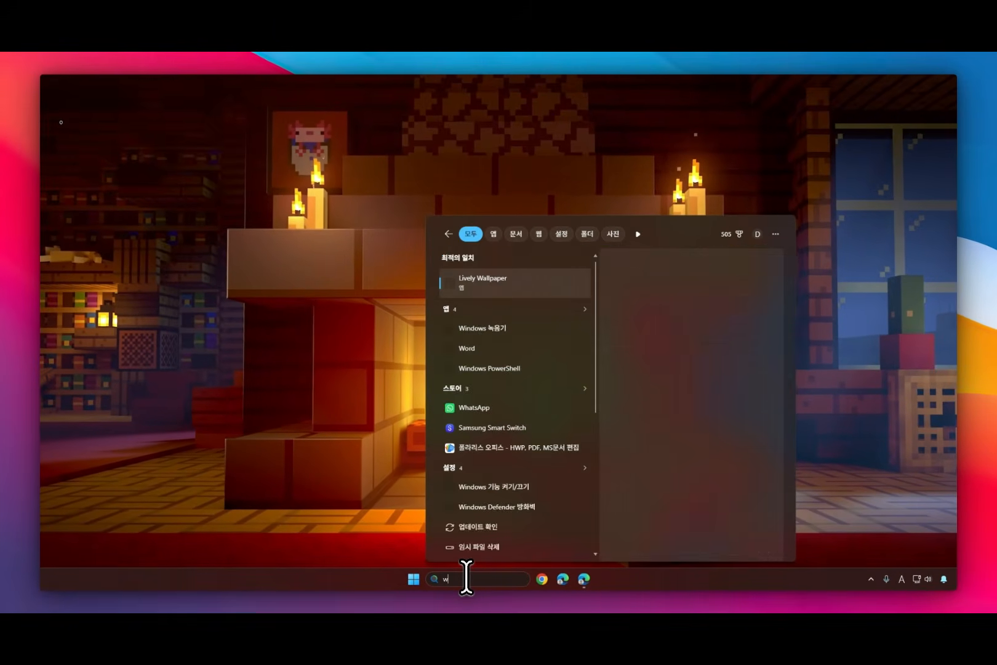
pyautogui.press('BackSpace')
pyautogui.press('Hangul')
pyautogui.write('제엎')
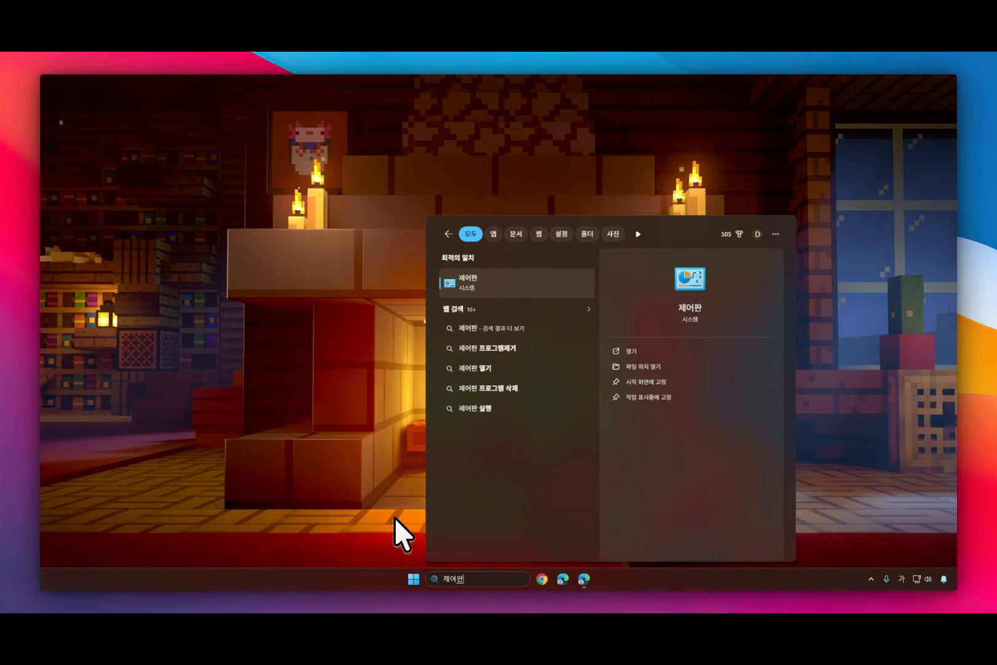
pyautogui.press('Return')
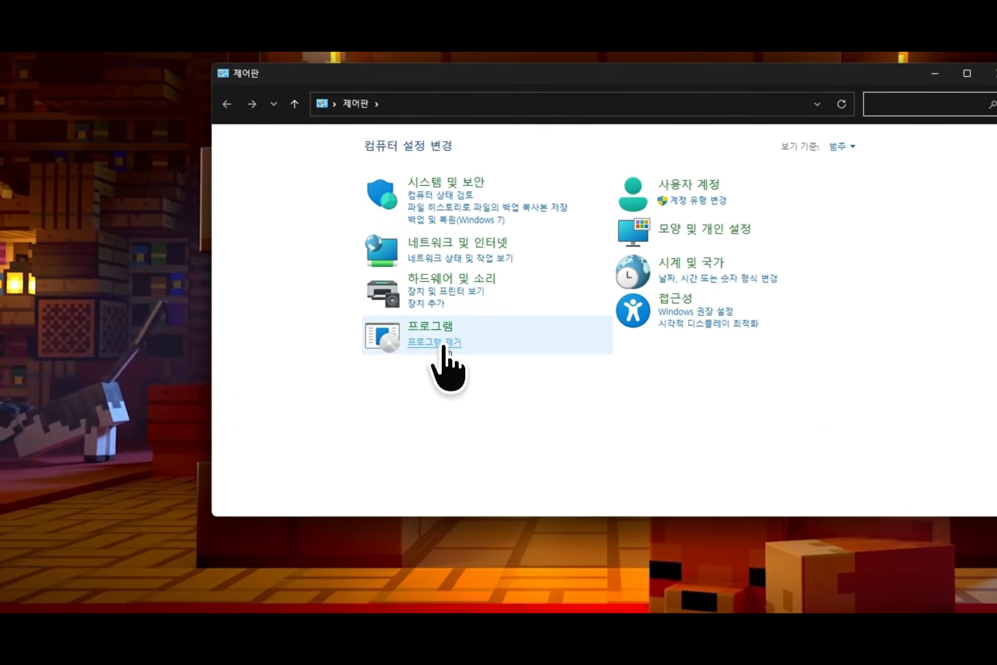
# Step: Go to 프로그램 제거, start uninstalling Rainmeter and enable 모든 개인 설정 및 파일 제거
pyautogui.click(443, 346)
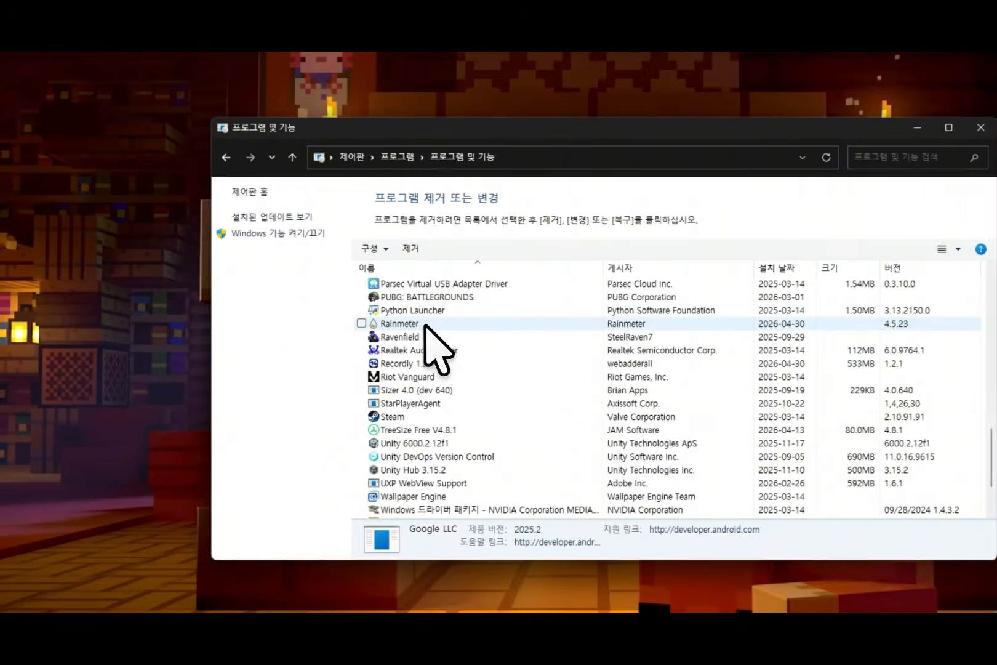
pyautogui.click(373, 314)
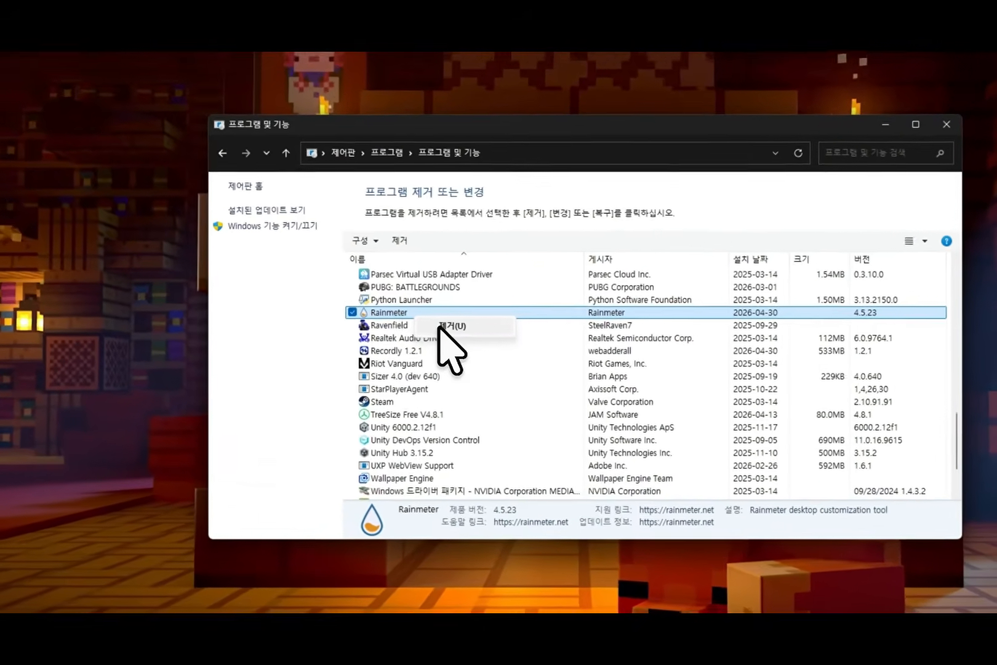
pyautogui.click(400, 323)
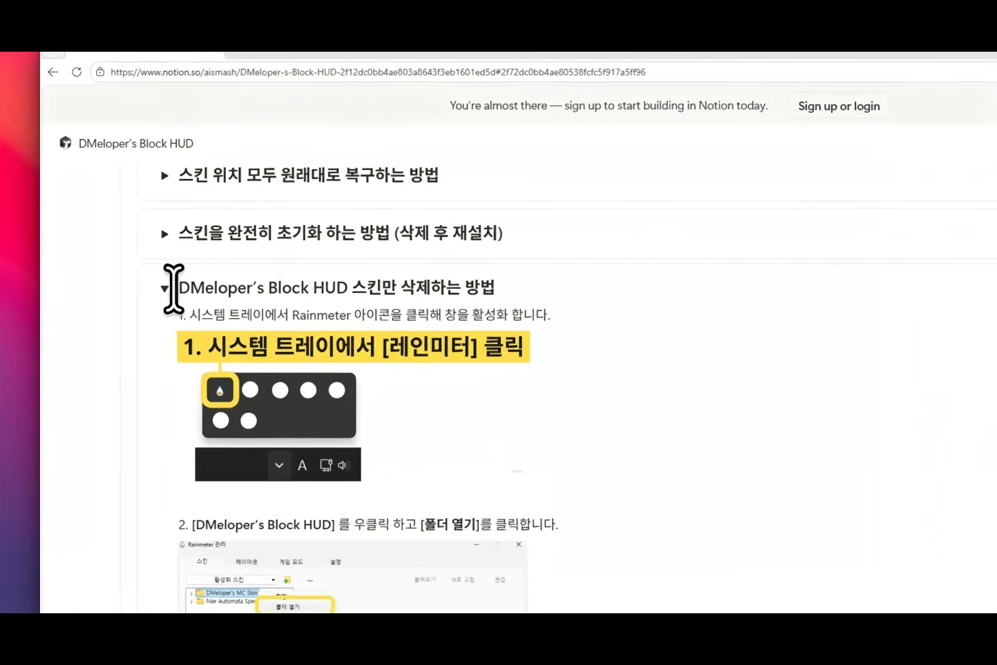
# Step: Expand the guide for completely deleting Rainmeter and all skins, and read through its removal steps
pyautogui.click(176, 294)
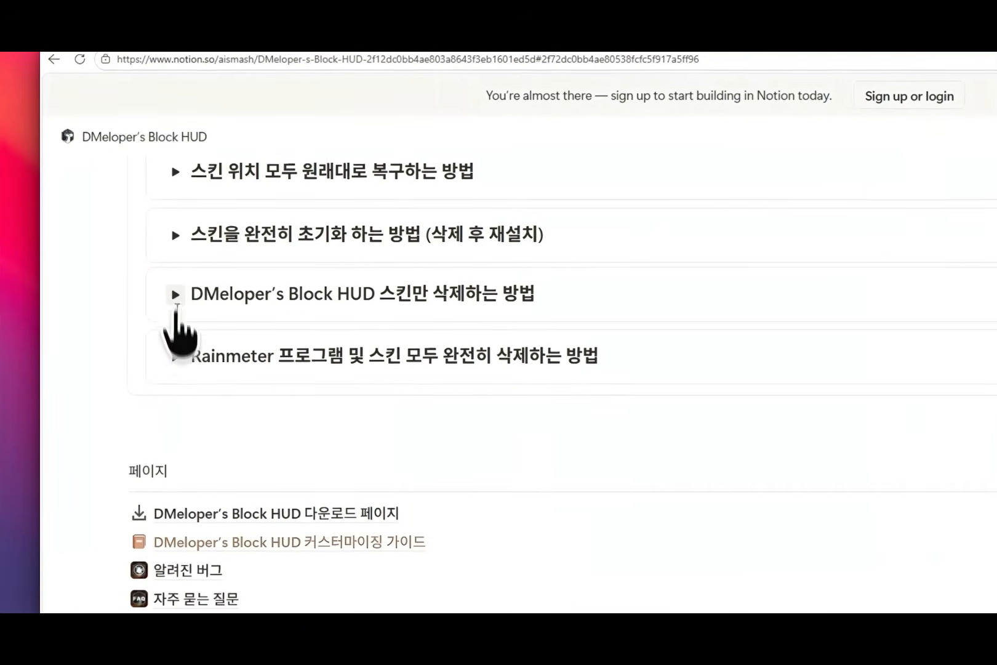
pyautogui.scroll(2, 179, 352)
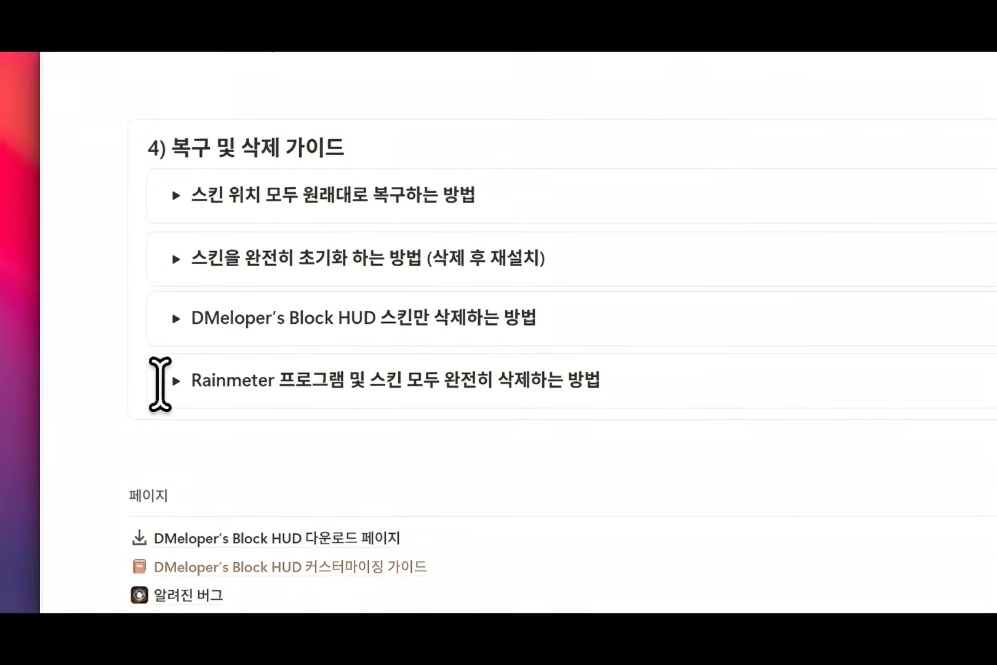
pyautogui.click(175, 380)
pyautogui.scroll(-3, 200, 358)
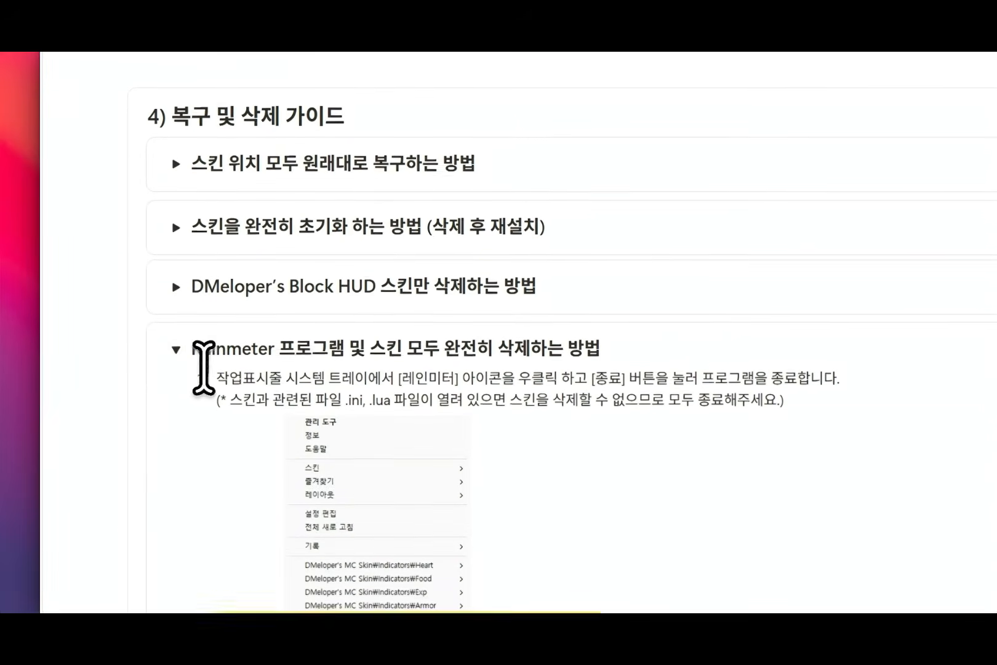
pyautogui.scroll(-5, 262, 350)
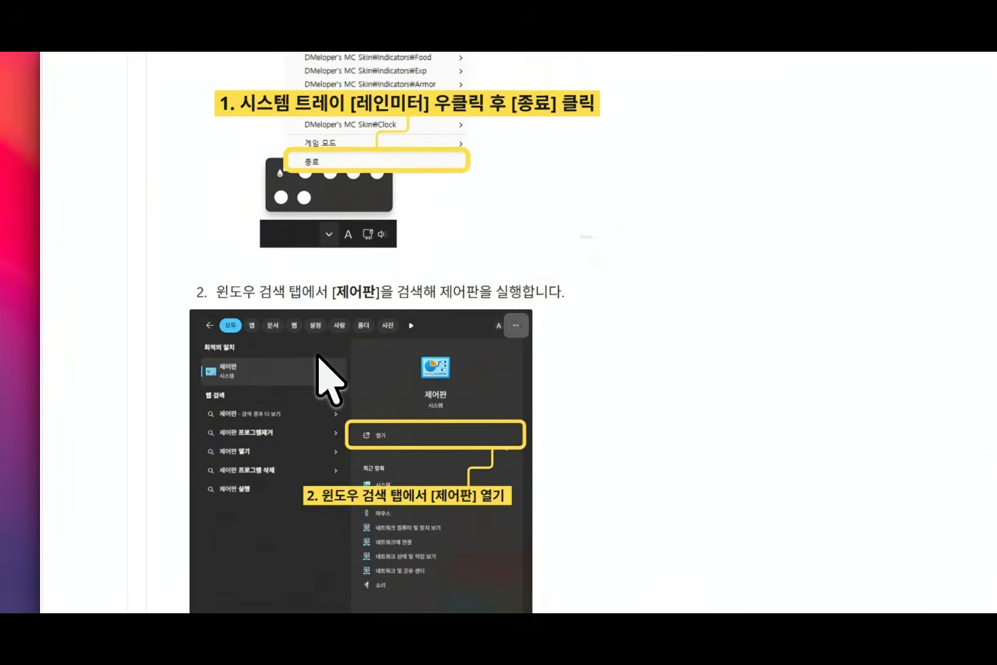
pyautogui.scroll(-6, 325, 387)
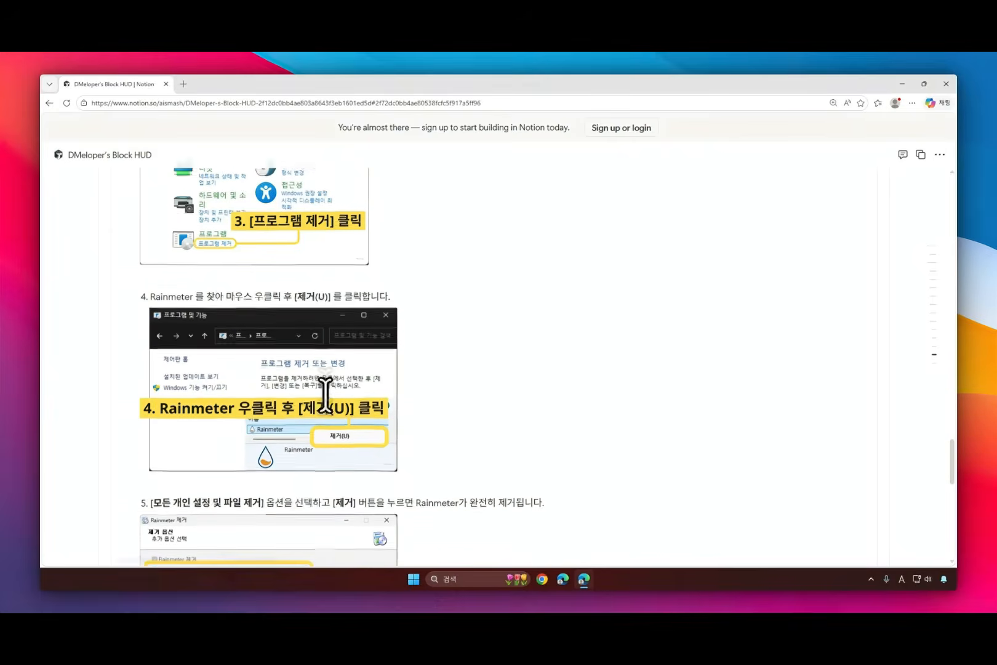
pyautogui.scroll(-5, 325, 394)
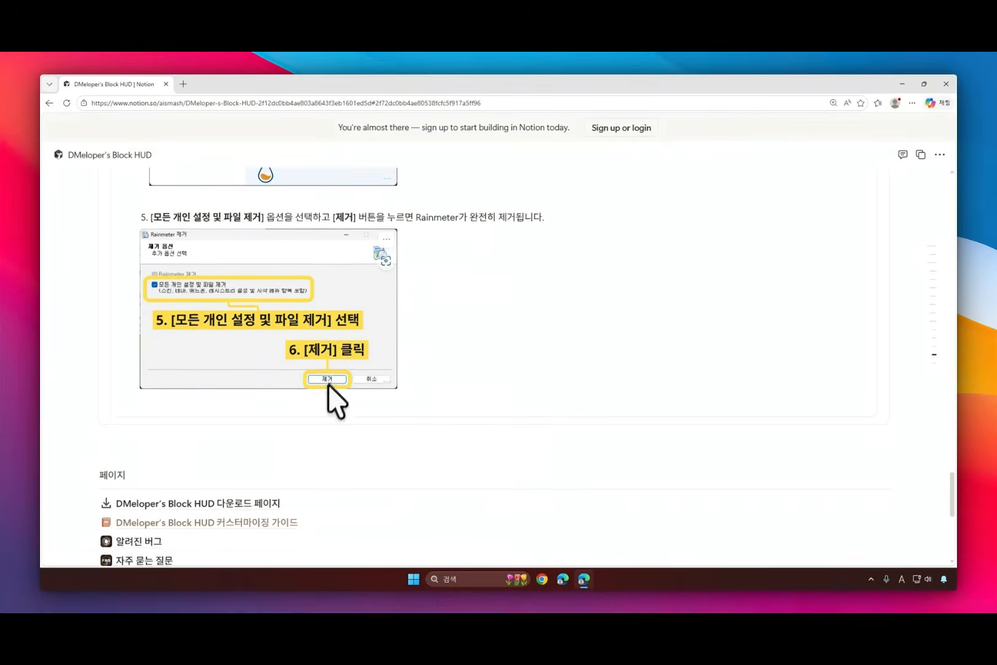
# Step: Look over the linked pages and the license notice at the end of the web page, and return to the removal guide
pyautogui.scroll(-3, 356, 451)
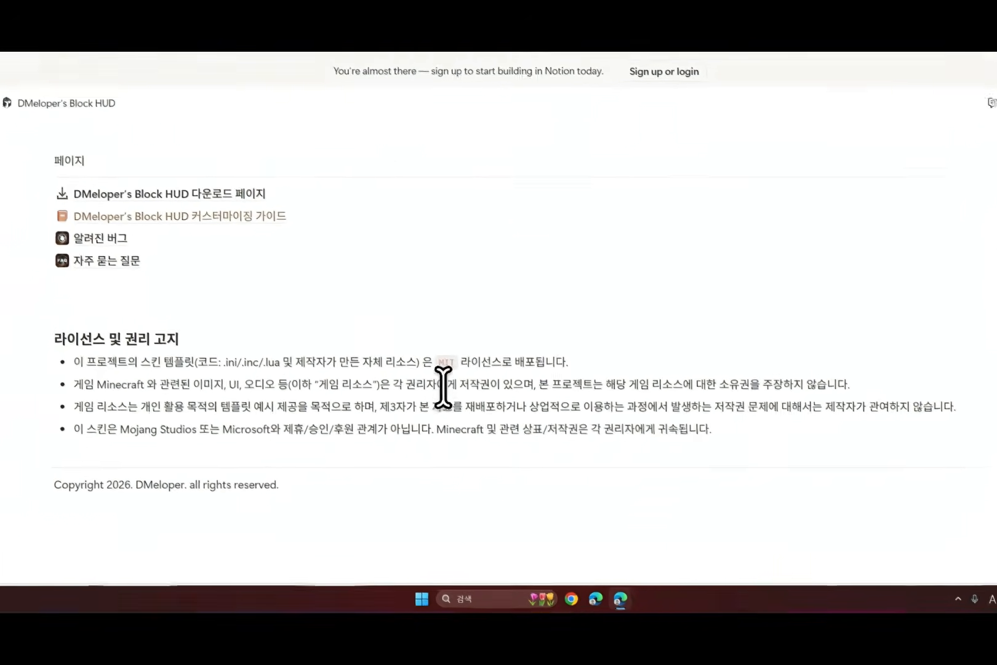
pyautogui.scroll(8, 411, 399)
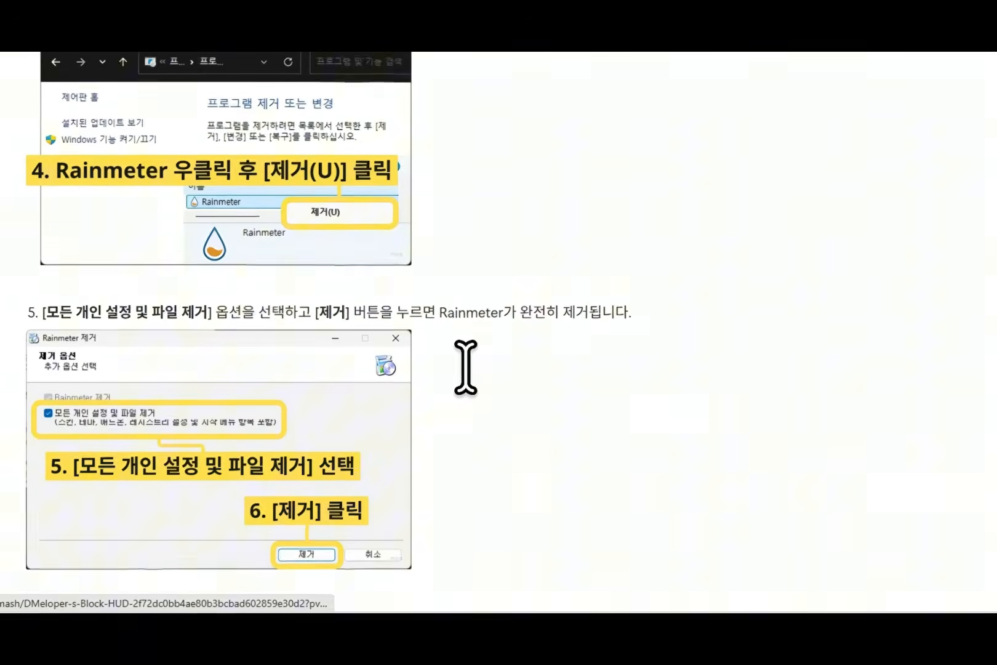
pyautogui.scroll(10, 466, 367)
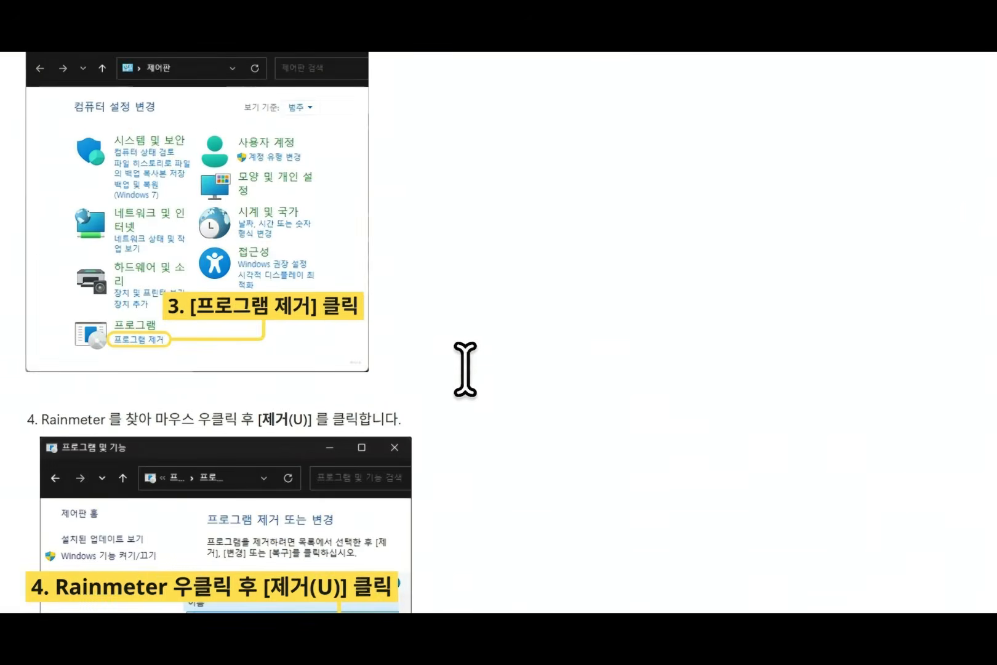